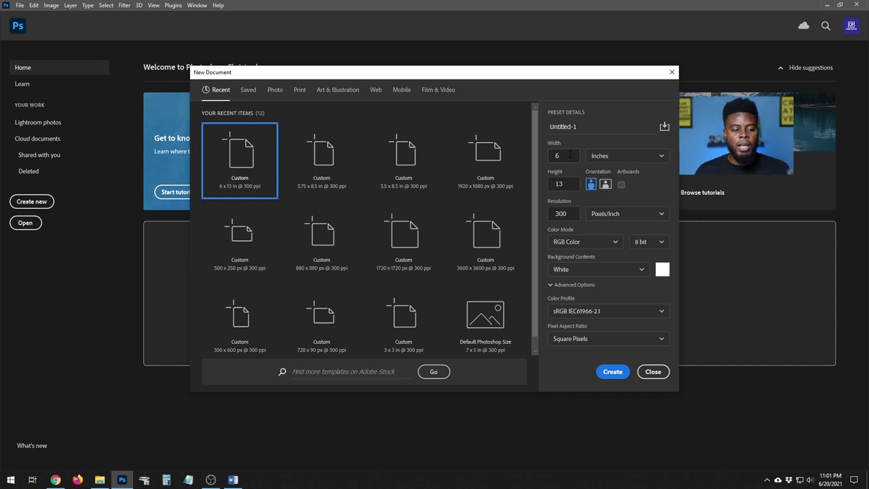
- Create a new document 4 inches wide and 8.5 inches high at 300 pixels/inch
{"action": "left_click_drag", "start_coordinate": [570, 154], "coordinate": [547, 153]}
{"action": "left_click", "coordinate": [565, 184]}
{"action": "type", "text": "8.5"}
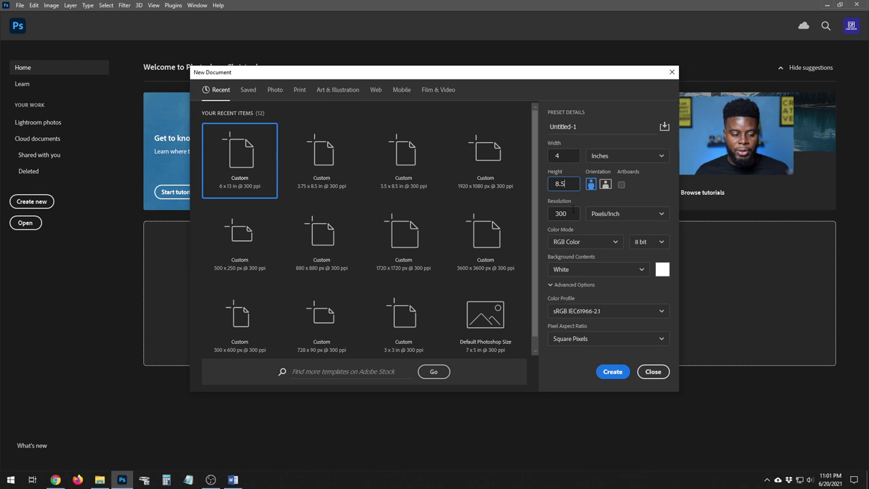
{"action": "left_click", "coordinate": [617, 373]}
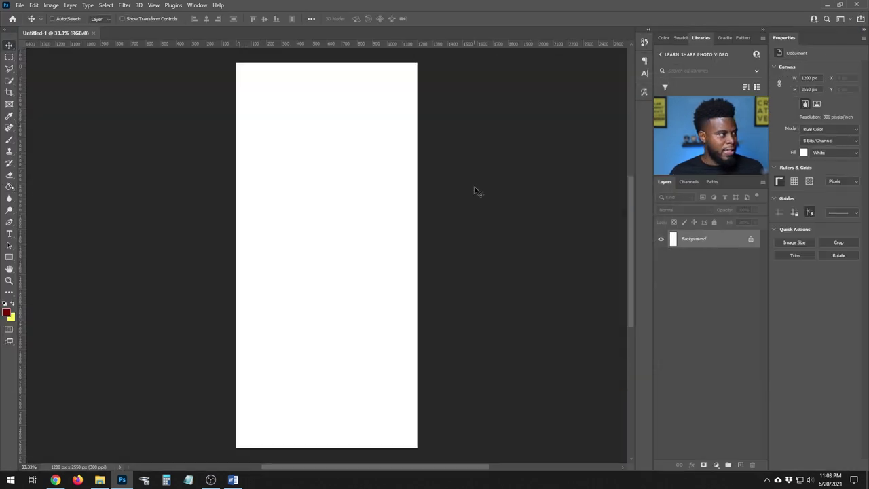
- Save the document as a Photoshop file named "LSPV Brochure Tutorial" in the LSPV 050 folder
{"action": "left_click", "coordinate": [19, 4]}
{"action": "left_click", "coordinate": [79, 104]}
{"action": "type", "text": "LSPV Brochure Tutorial"}
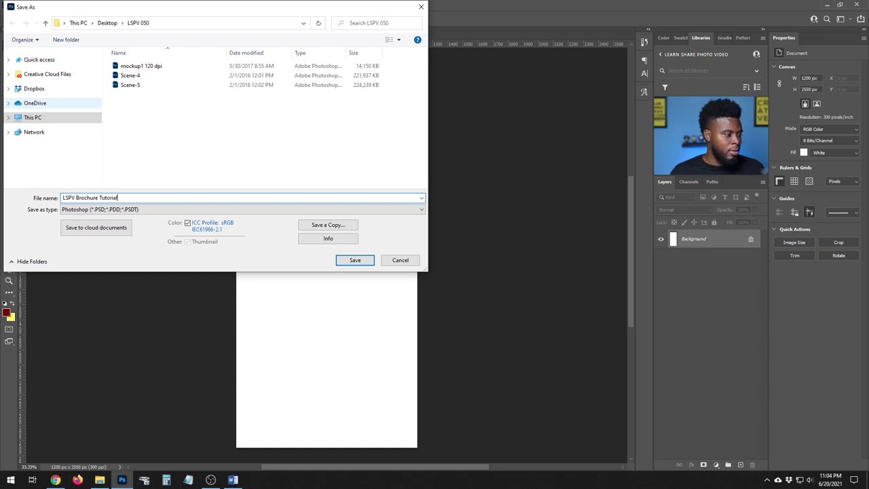
{"action": "left_click", "coordinate": [358, 263]}
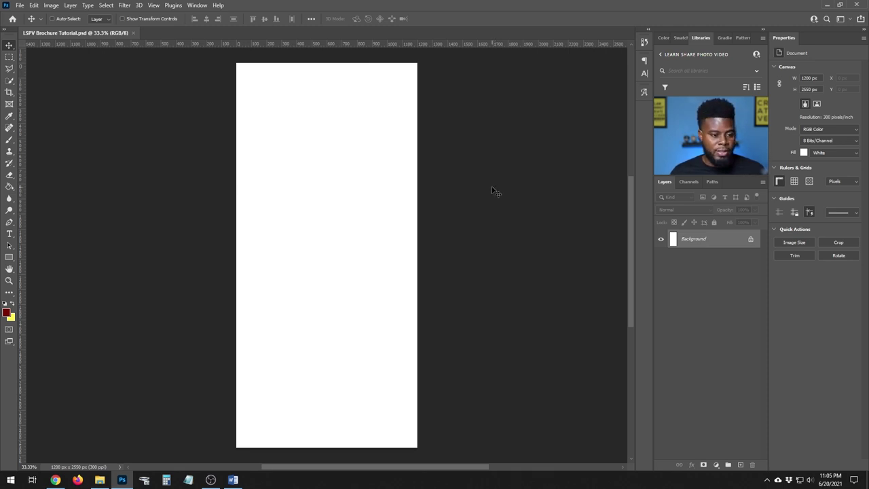
- Place the blue skyscraper image from the LSPV 050 folder, scaled to 49.09% to cover the page and shifted slightly right
{"action": "left_click", "coordinate": [100, 480]}
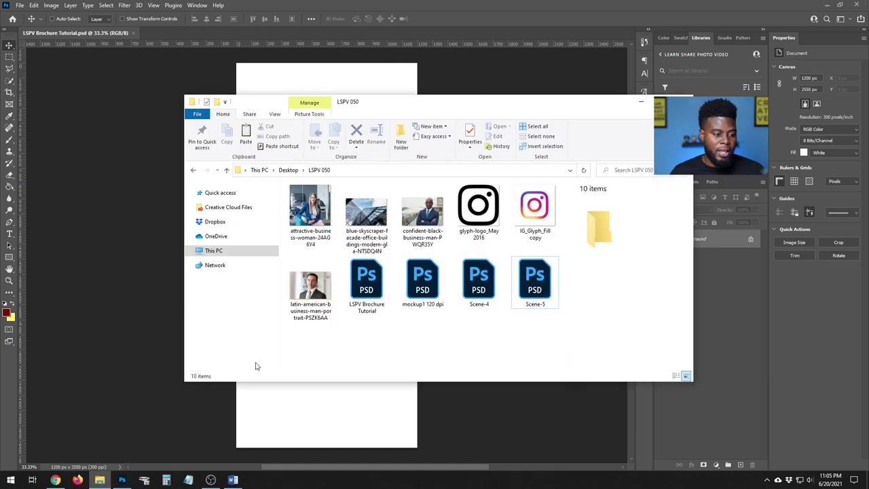
{"action": "left_click_drag", "start_coordinate": [366, 211], "coordinate": [363, 409]}
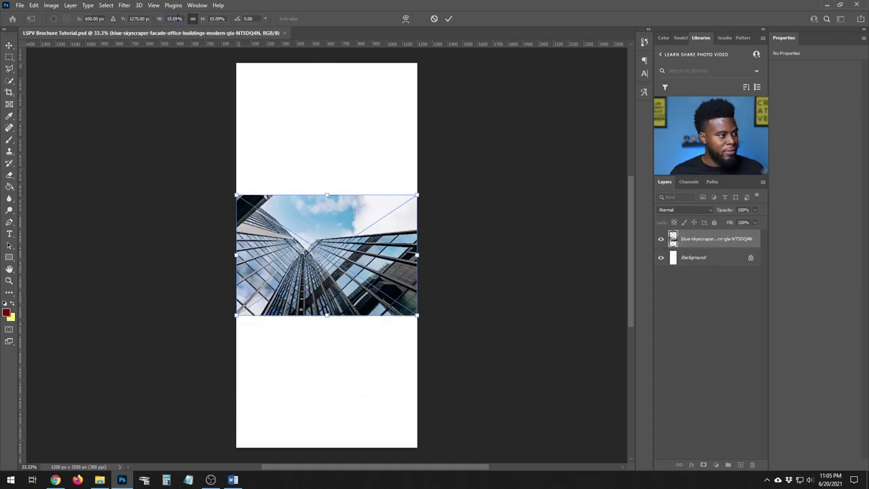
{"action": "key", "text": "shift+Up"}
{"action": "key", "text": "shift+Up"}
{"action": "key", "text": "shift+Up"}
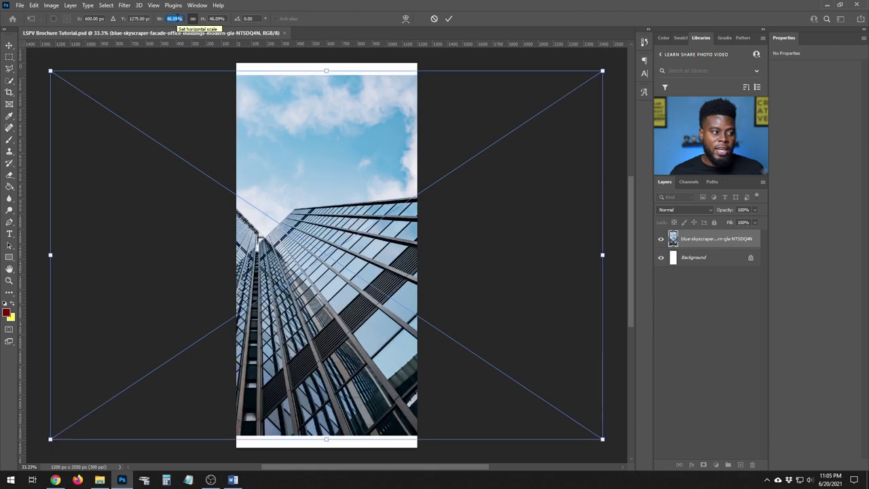
{"action": "key", "text": "Up"}
{"action": "key", "text": "Up"}
{"action": "key", "text": "Up"}
{"action": "key", "text": "Up"}
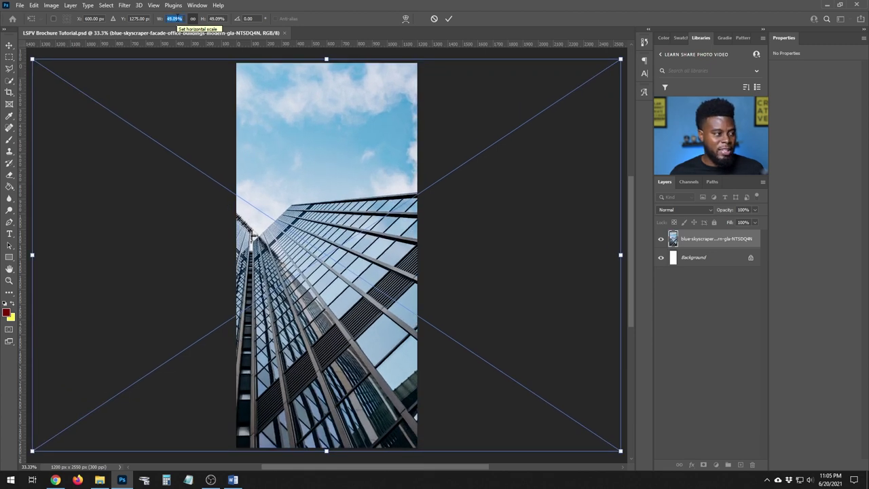
{"action": "left_click_drag", "start_coordinate": [289, 108], "coordinate": [322, 113]}
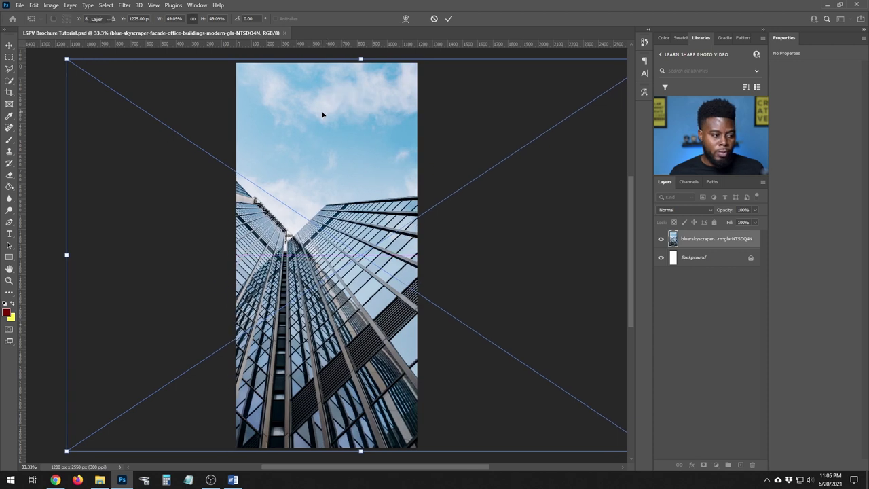
{"action": "key", "text": "Return"}
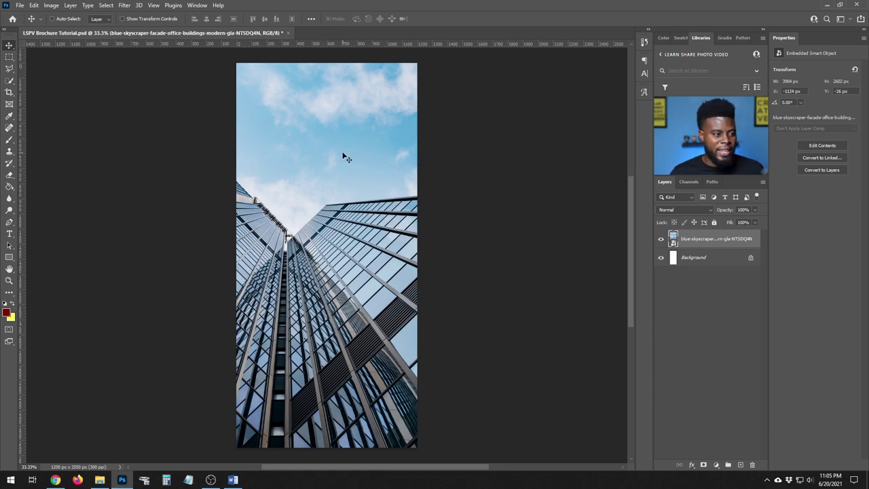
- Add a text layer reading "BUSINESS CONFERENCE" on two lines in the sky area near the page's upper edge
{"action": "key", "text": "t"}
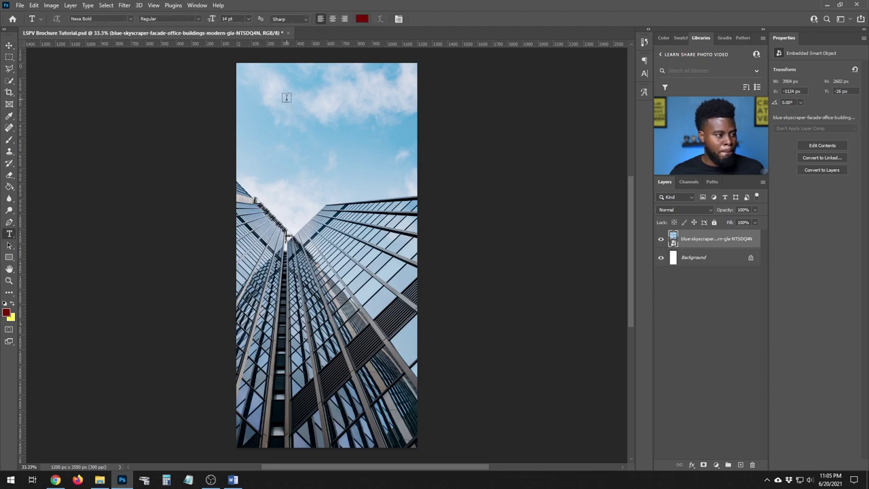
{"action": "left_click", "coordinate": [286, 97]}
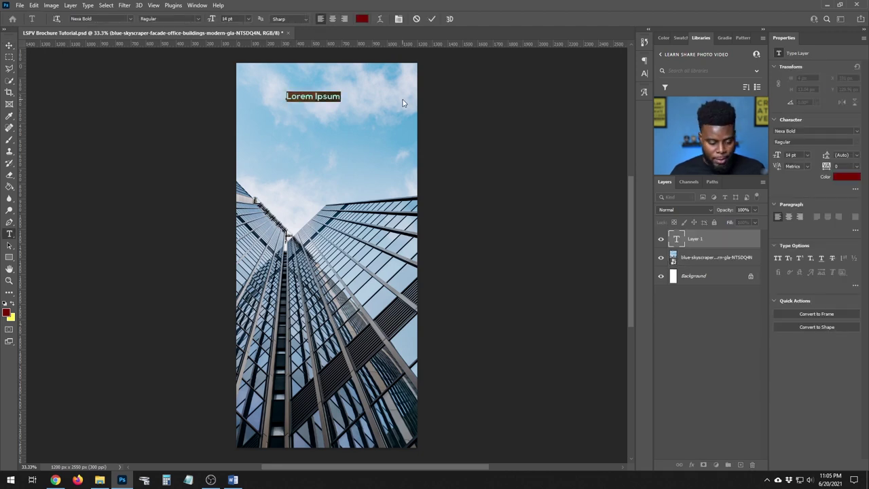
{"action": "type", "text": "BUSINESS "}
{"action": "type", "text": "CONF"}
{"action": "type", "text": "ERENCE"}
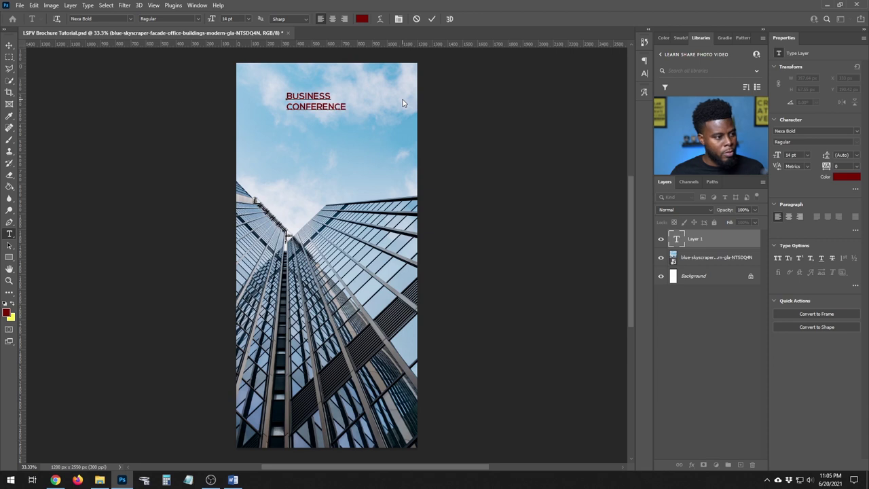
- Replace the heading text with "THE DIGITAL" and "BUSINES" on two lines
{"action": "left_click_drag", "start_coordinate": [348, 106], "coordinate": [213, 76]}
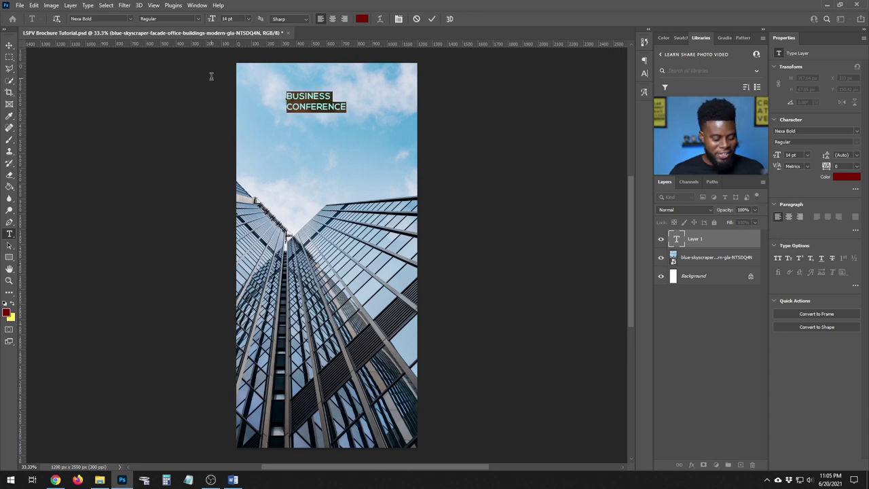
{"action": "type", "text": "THE"}
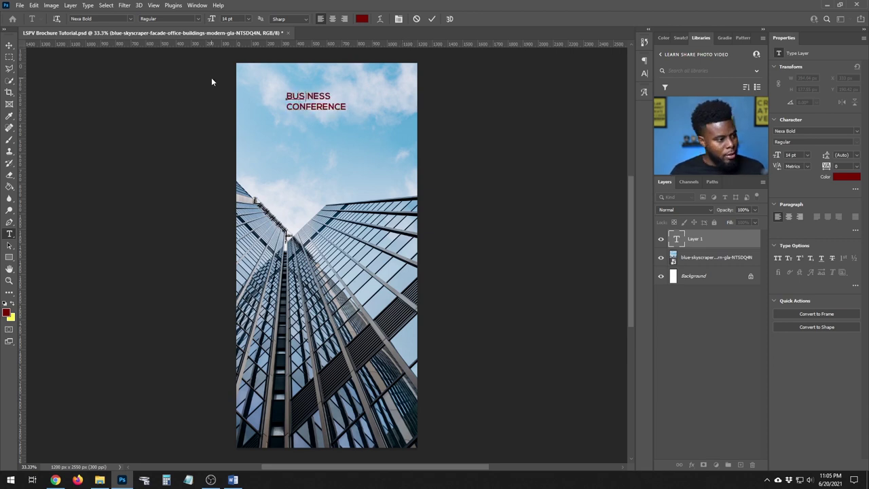
{"action": "type", "text": " DIGITAL"}
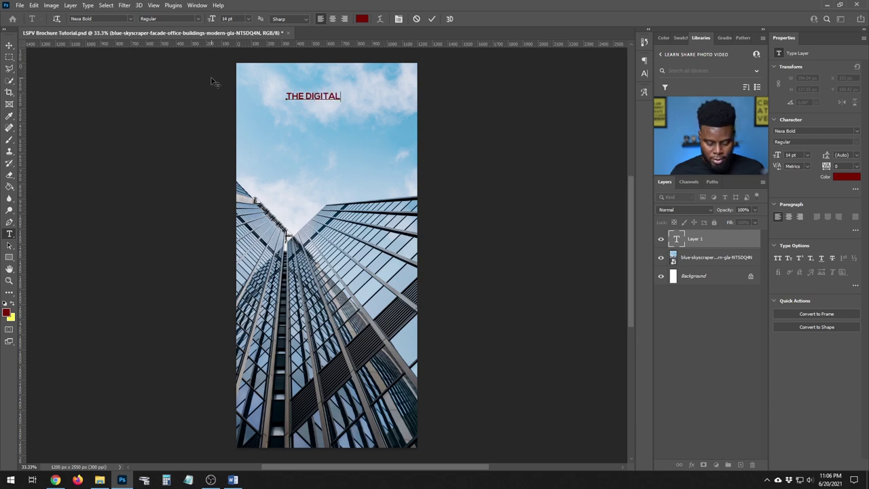
{"action": "key", "text": "Return"}
{"action": "type", "text": "BUSINES"}
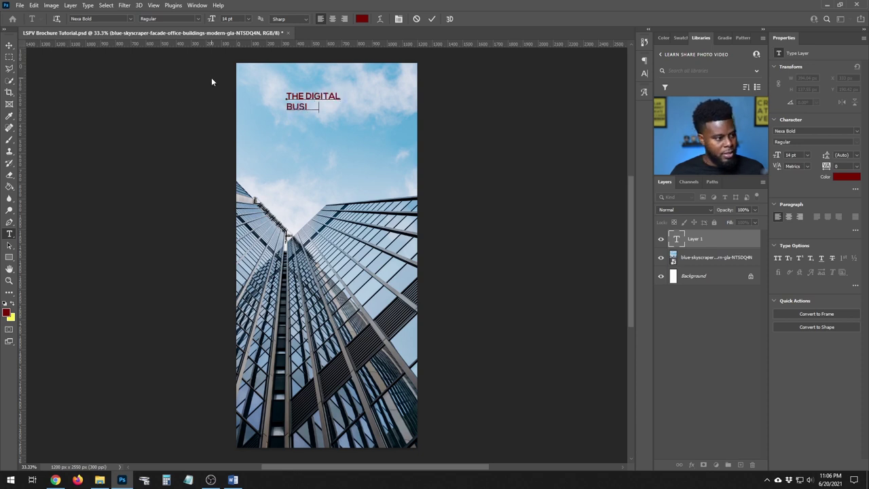
{"action": "left_click", "coordinate": [212, 80]}
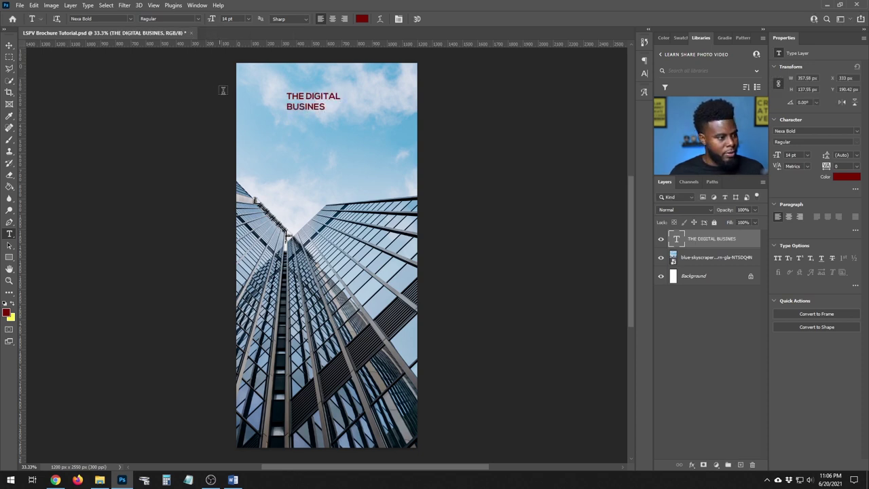
- Set the heading's font size to 30 pt
{"action": "key", "text": "f"}
{"action": "scroll", "coordinate": [462, 97], "scroll_direction": "right", "scroll_amount": 5}
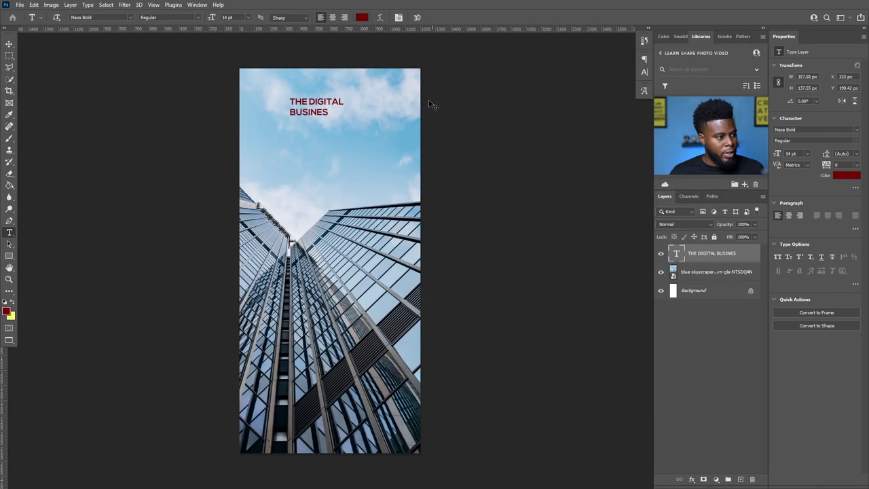
{"action": "scroll", "coordinate": [302, 114], "scroll_direction": "up", "scroll_amount": 3}
{"action": "scroll", "coordinate": [302, 114], "scroll_direction": "up", "scroll_amount": 2}
{"action": "scroll", "coordinate": [302, 114], "scroll_direction": "up", "scroll_amount": 1}
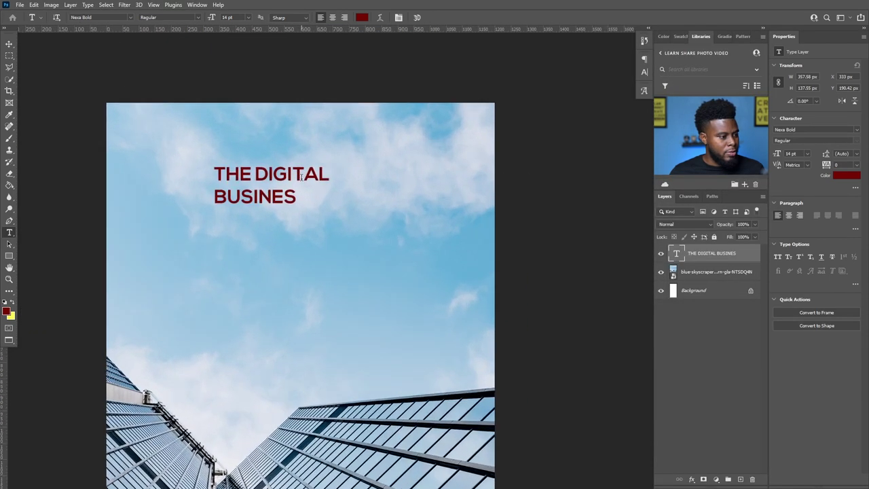
{"action": "scroll", "coordinate": [301, 172], "scroll_direction": "down", "scroll_amount": 2}
{"action": "scroll", "coordinate": [296, 133], "scroll_direction": "up", "scroll_amount": 1}
{"action": "left_click", "coordinate": [806, 154]}
{"action": "left_click", "coordinate": [801, 240]}
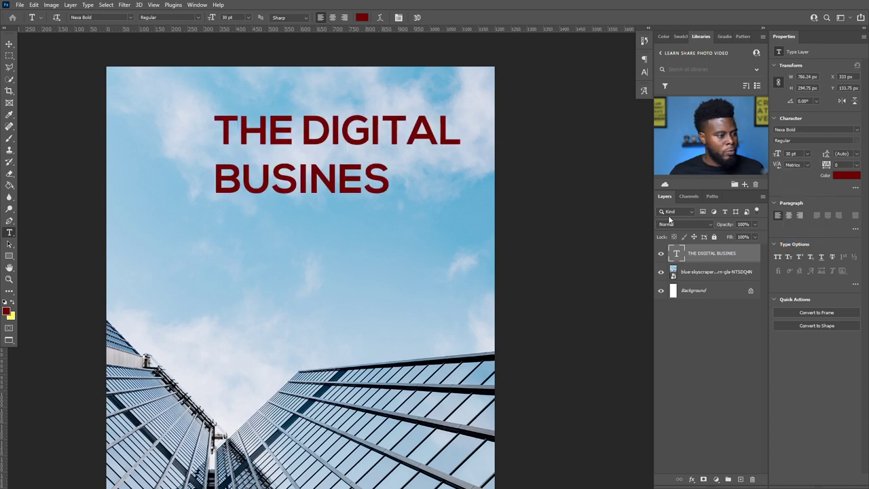
- Remove the word "THE" from the start of the heading
{"action": "scroll", "coordinate": [410, 160], "scroll_direction": "down", "scroll_amount": 1}
{"action": "left_click", "coordinate": [332, 136]}
{"action": "key", "text": "Left"}
{"action": "key", "text": "Left"}
{"action": "key", "text": "Left"}
{"action": "key", "text": "Left"}
{"action": "key", "text": "Delete"}
{"action": "key", "text": "Delete"}
{"action": "key", "text": "Delete"}
{"action": "key", "text": "Delete"}
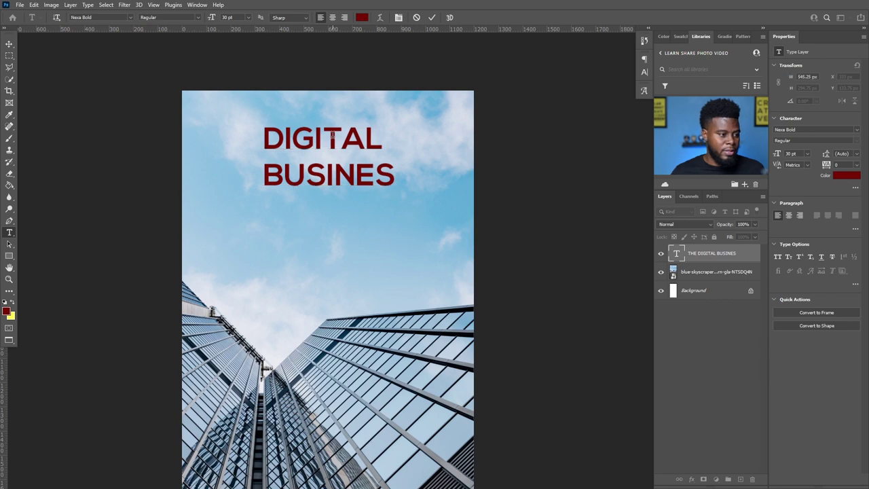
- Complete the heading's second line as "BUSINESS" and move the heading slightly down and to the left
{"action": "left_click", "coordinate": [395, 175]}
{"action": "type", "text": "S"}
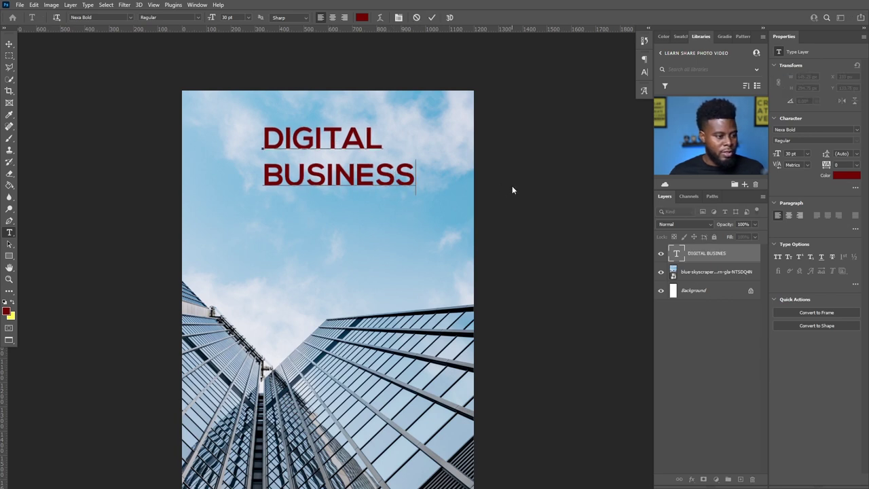
{"action": "key", "text": "ctrl+Return"}
{"action": "key", "text": "v"}
{"action": "left_click_drag", "start_coordinate": [335, 155], "coordinate": [314, 176]}
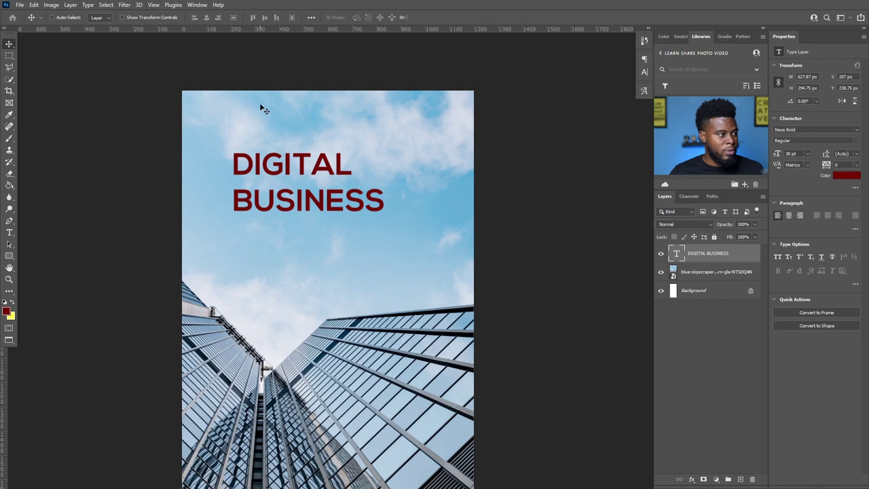
- Create a guide layout with two columns, two rows and 100 px margins on all four sides
{"action": "left_click", "coordinate": [154, 5]}
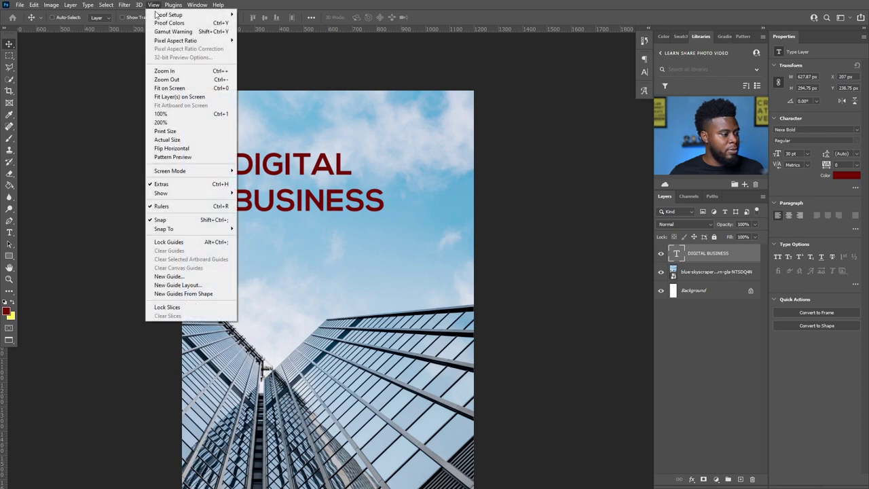
{"action": "left_click", "coordinate": [189, 284]}
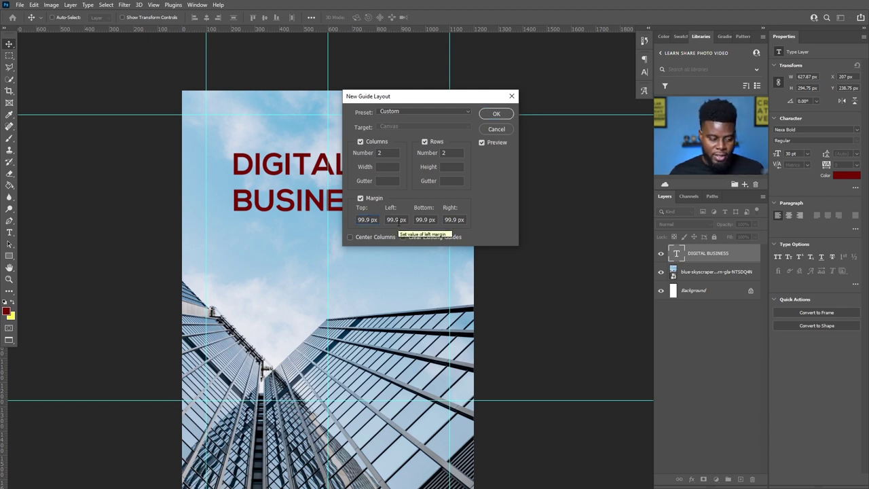
{"action": "double_click", "coordinate": [366, 219]}
{"action": "type", "text": "100"}
{"action": "left_click", "coordinate": [397, 220]}
{"action": "type", "text": "100"}
{"action": "key", "text": "Tab"}
{"action": "type", "text": "100"}
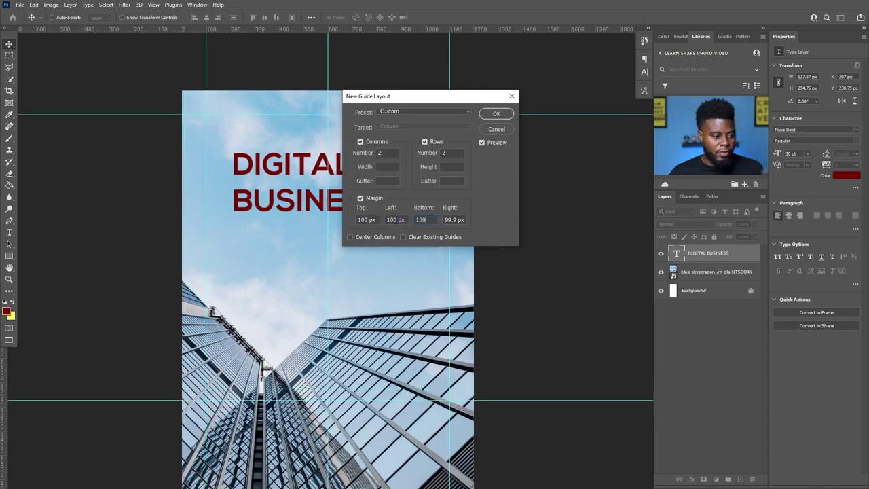
{"action": "key", "text": "Tab"}
{"action": "type", "text": "100"}
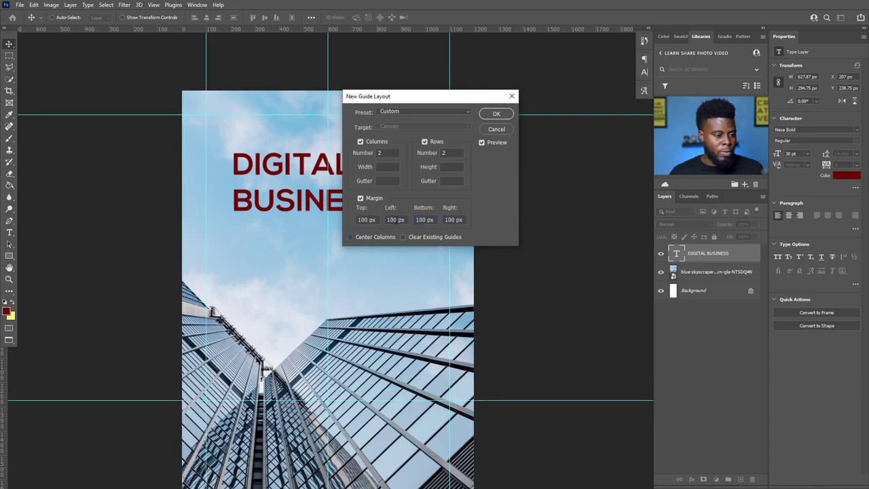
{"action": "left_click", "coordinate": [497, 114]}
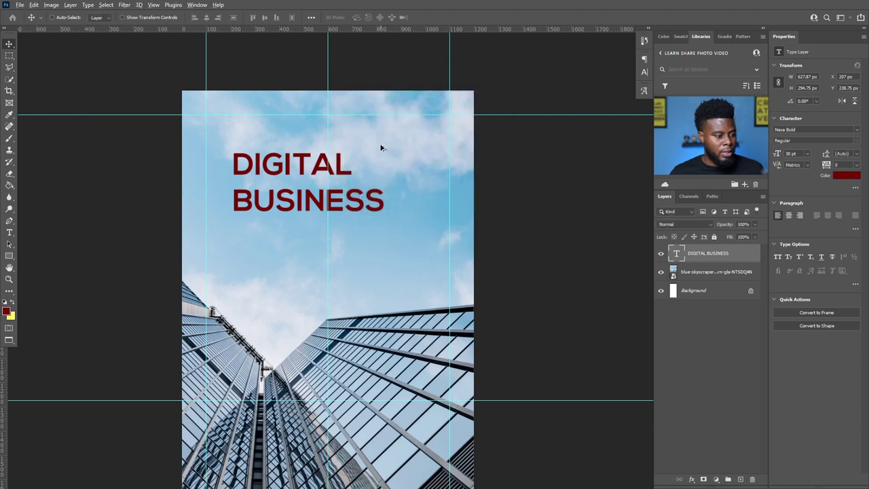
- Move the DIGITAL BUSINESS heading to the corner where the upper and left margin guides meet
{"action": "scroll", "coordinate": [380, 145], "scroll_direction": "down", "scroll_amount": 4}
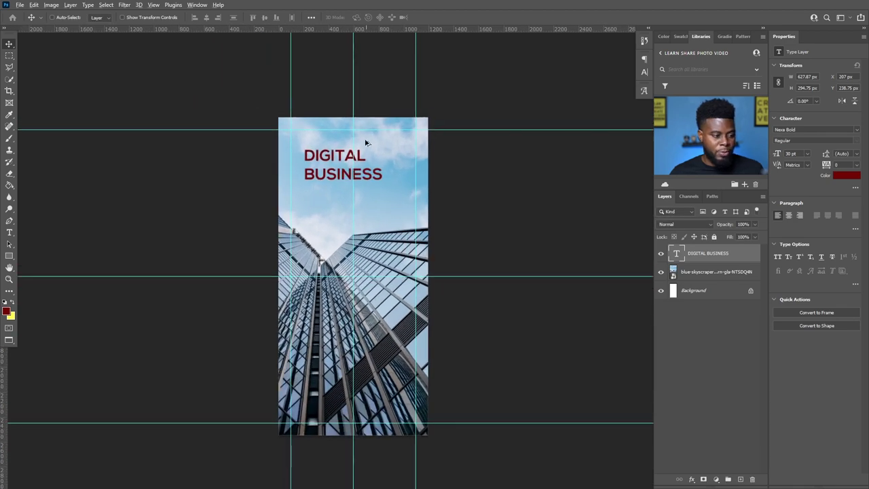
{"action": "scroll", "coordinate": [365, 160], "scroll_direction": "up", "scroll_amount": 1}
{"action": "scroll", "coordinate": [364, 161], "scroll_direction": "up", "scroll_amount": 3}
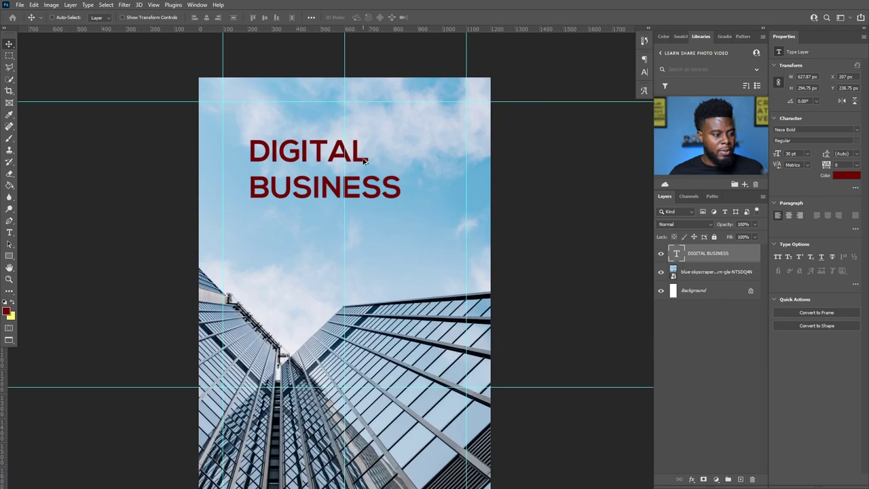
{"action": "left_click_drag", "start_coordinate": [366, 165], "coordinate": [269, 127]}
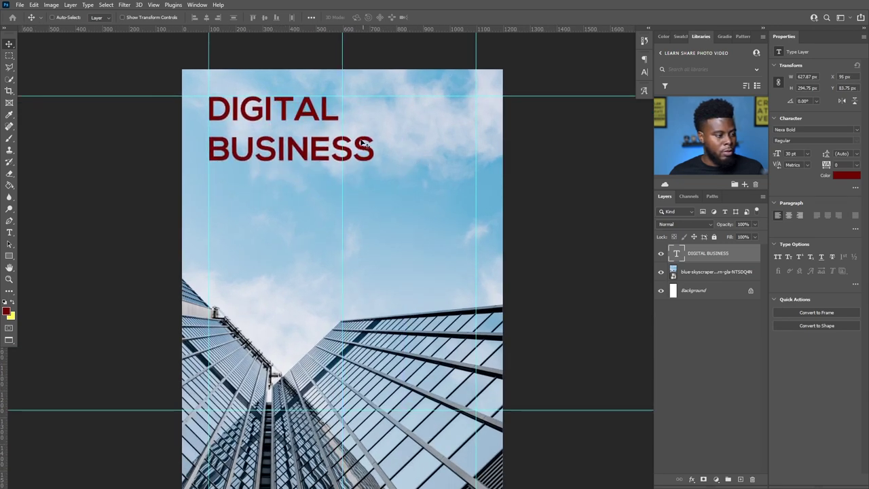
{"action": "scroll", "coordinate": [351, 139], "scroll_direction": "down", "scroll_amount": 1}
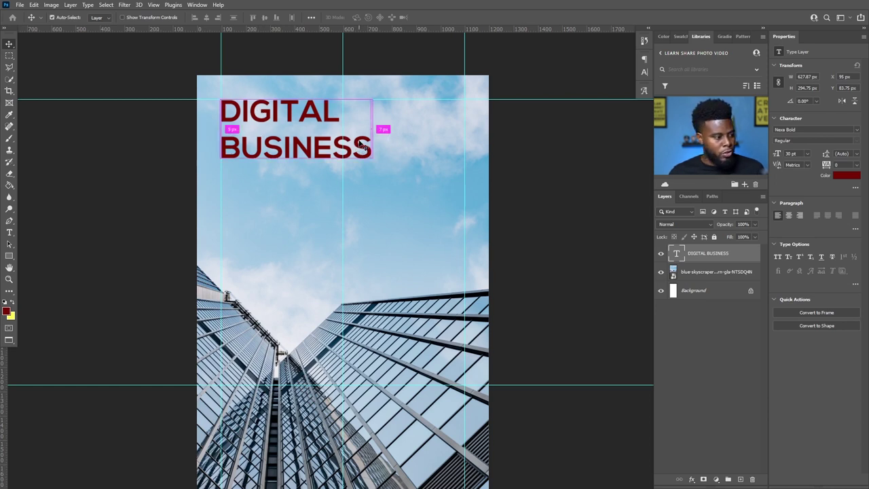
- Duplicate the DIGITAL BUSINESS heading, place the copy directly below it and change the copy's text to "VIRTUAL CONFERENCE"
{"action": "key", "text": "ctrl+j"}
{"action": "left_click_drag", "start_coordinate": [292, 128], "coordinate": [292, 199]}
{"action": "double_click", "coordinate": [291, 186]}
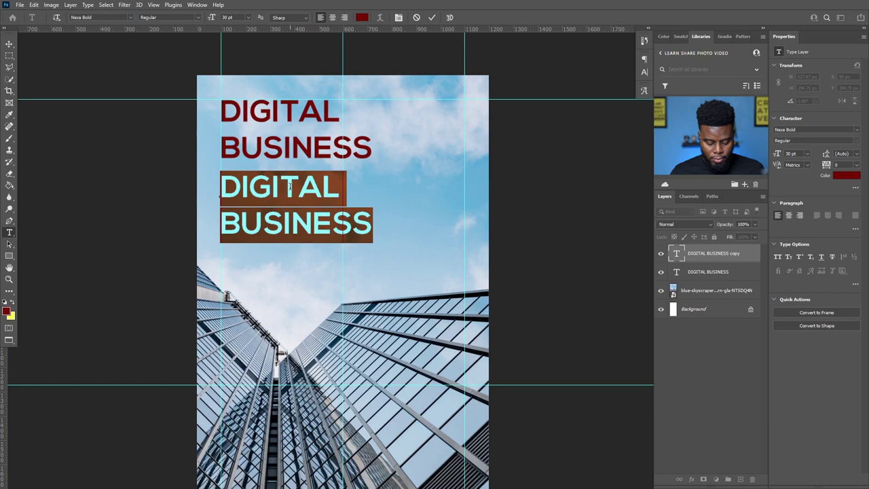
{"action": "type", "text": "A VIR"}
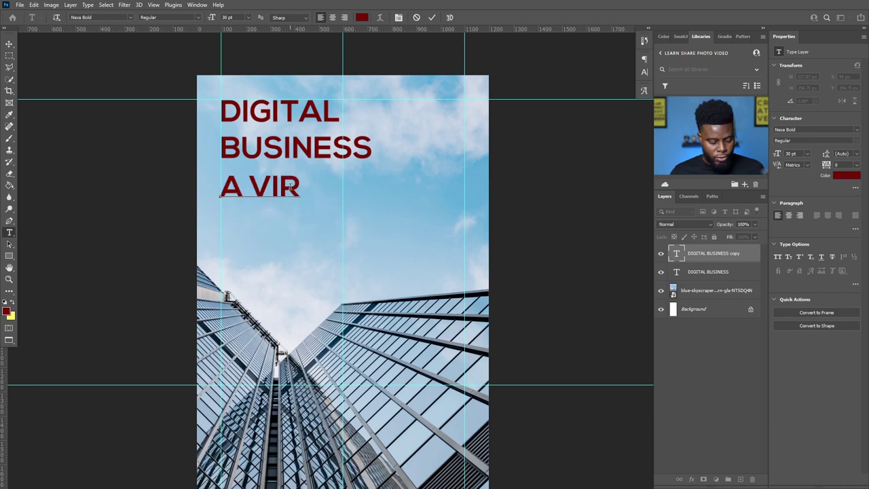
{"action": "type", "text": "TUAL CO"}
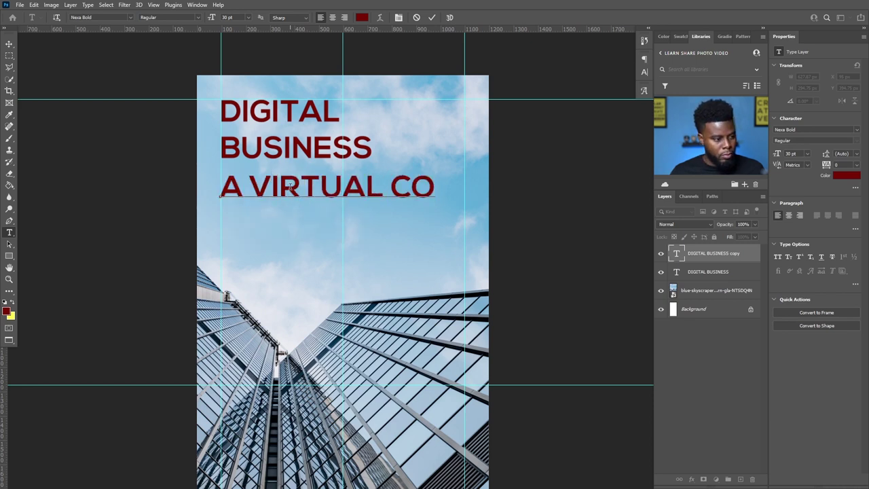
{"action": "key", "text": "ctrl+a"}
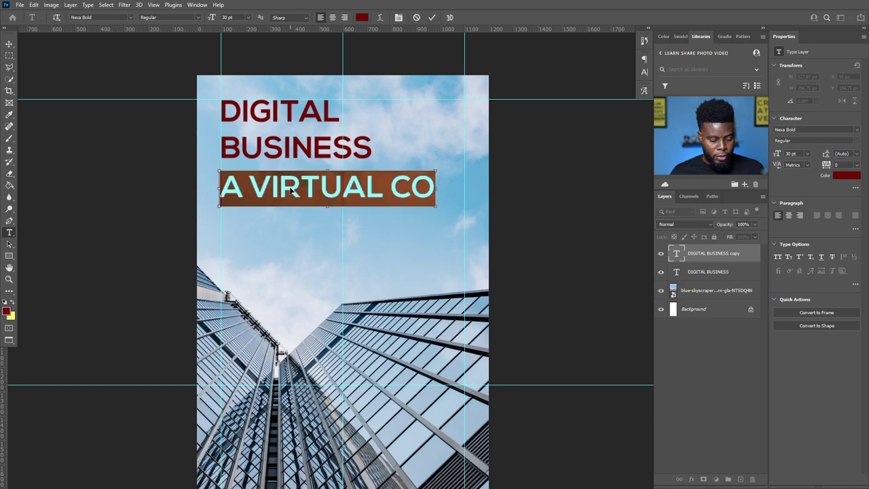
{"action": "type", "text": "VIT"}
{"action": "key", "text": "BackSpace"}
{"action": "type", "text": "R"}
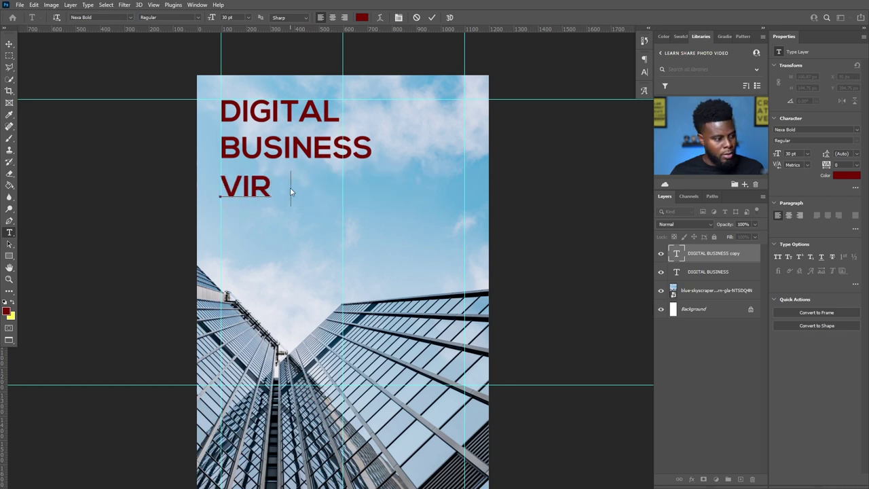
{"action": "type", "text": "TUAL CONF"}
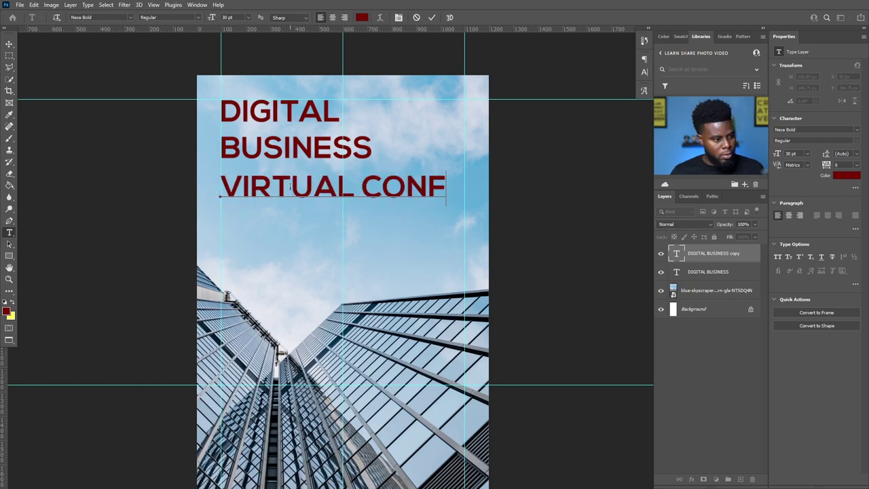
{"action": "type", "text": "ERENCE"}
- Set the VIRTUAL CONFERENCE line to 16 pt and move it up close beneath the DIGITAL BUSINESS heading
{"action": "key", "text": "ctrl+a"}
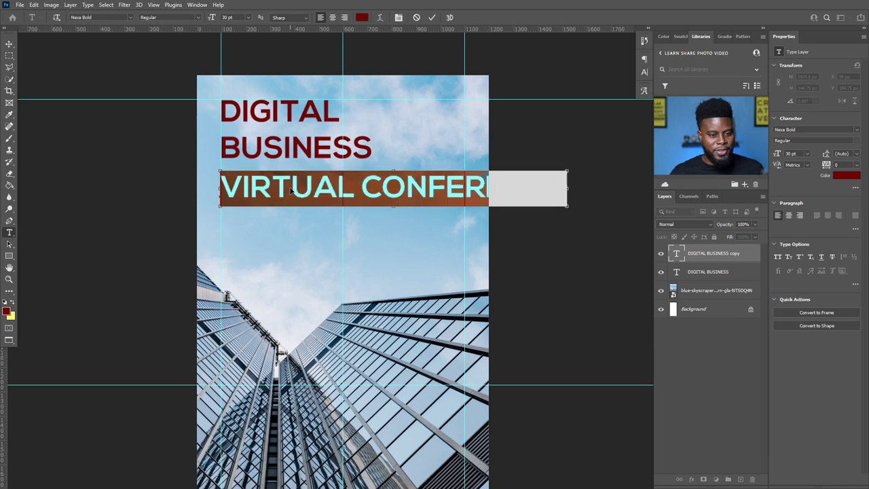
{"action": "left_click", "coordinate": [807, 154]}
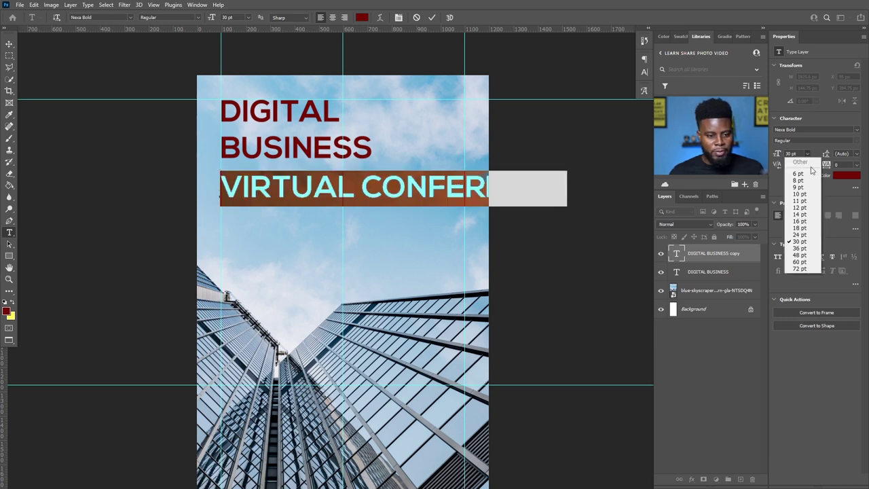
{"action": "left_click", "coordinate": [806, 224]}
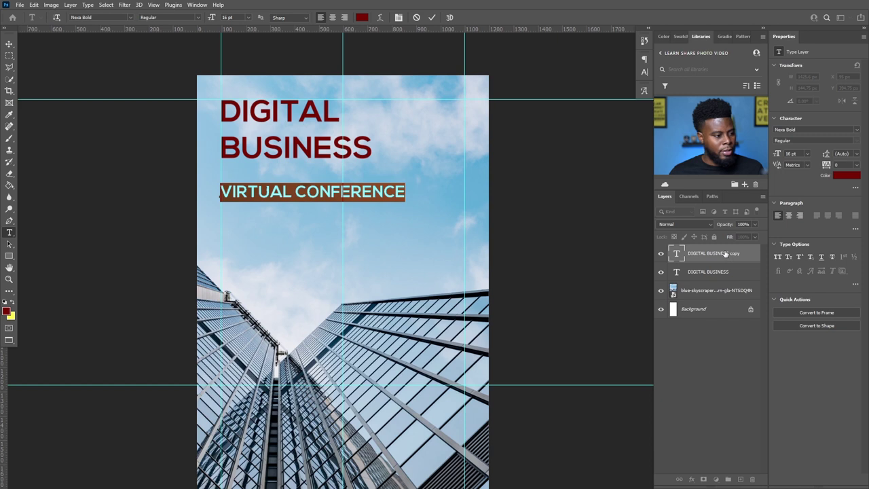
{"action": "key", "text": "ctrl+Return"}
{"action": "key", "text": "v"}
{"action": "left_click_drag", "start_coordinate": [287, 188], "coordinate": [288, 173]}
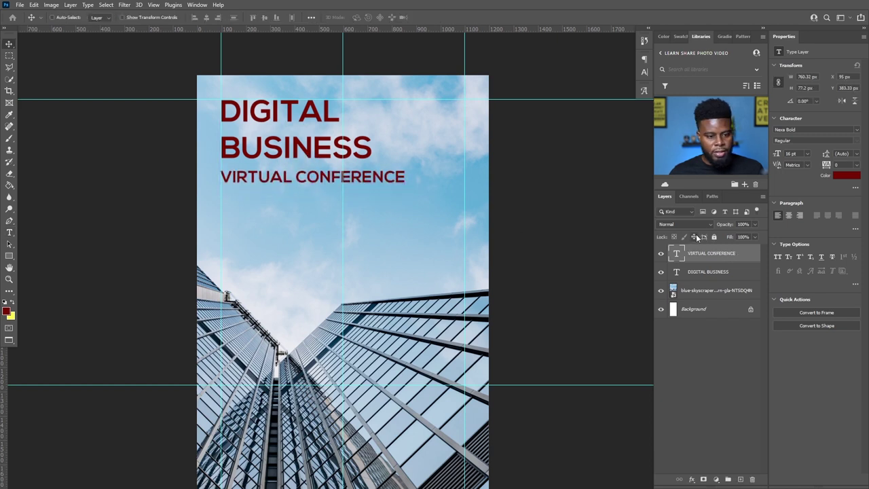
- Recolour both text layers dark blue and move them down together, slightly below the upper margin guide
{"action": "left_click", "coordinate": [707, 271], "text": "shift"}
{"action": "left_click", "coordinate": [678, 115]}
{"action": "scroll", "coordinate": [474, 171], "scroll_direction": "down", "scroll_amount": 1}
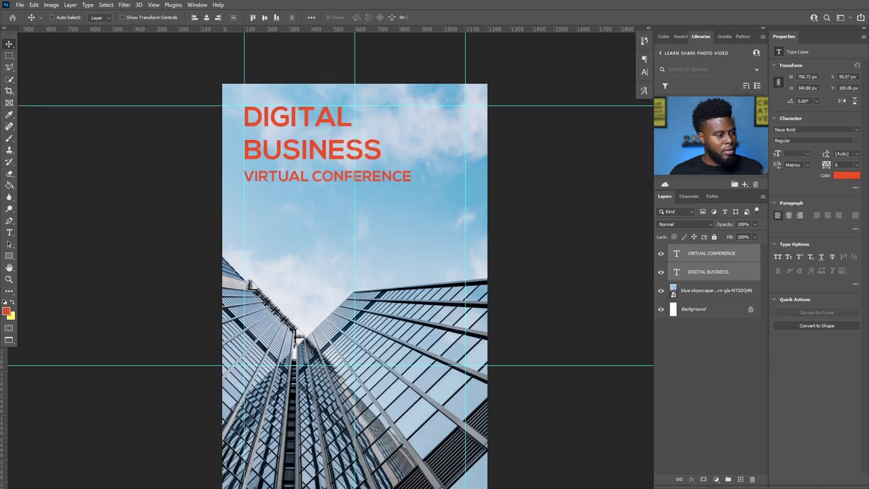
{"action": "key", "text": "ctrl+z"}
{"action": "left_click_drag", "start_coordinate": [305, 137], "coordinate": [304, 150]}
- Group the two text layers with the skyscraper image and name the group "Front"
{"action": "scroll", "coordinate": [391, 149], "scroll_direction": "down", "scroll_amount": 4}
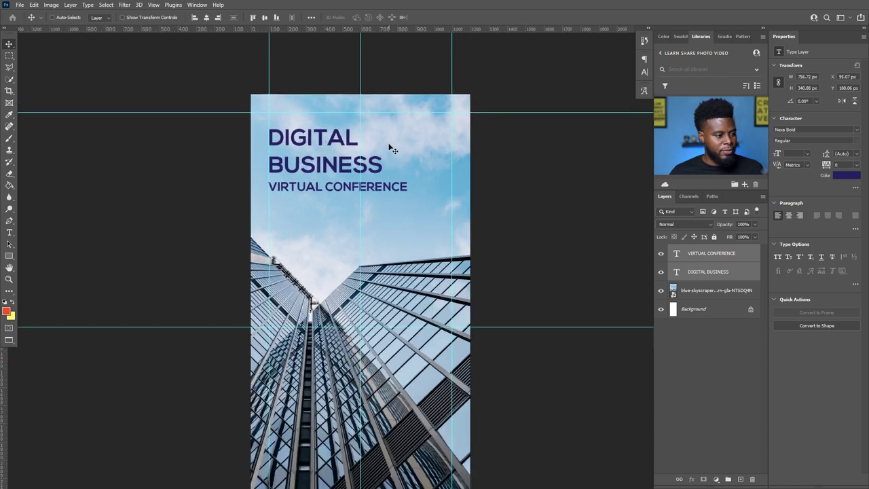
{"action": "scroll", "coordinate": [391, 148], "scroll_direction": "down", "scroll_amount": 2}
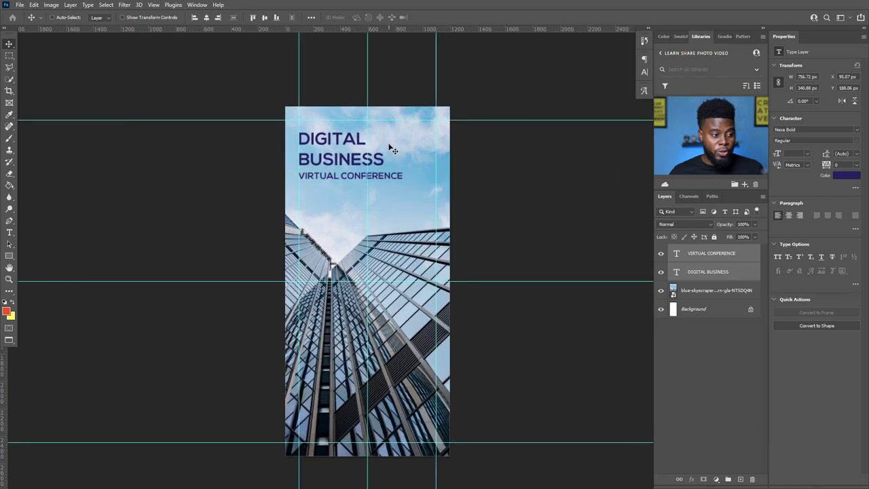
{"action": "scroll", "coordinate": [389, 145], "scroll_direction": "down", "scroll_amount": 1}
{"action": "scroll", "coordinate": [417, 158], "scroll_direction": "up", "scroll_amount": 2}
{"action": "scroll", "coordinate": [416, 155], "scroll_direction": "down", "scroll_amount": 1}
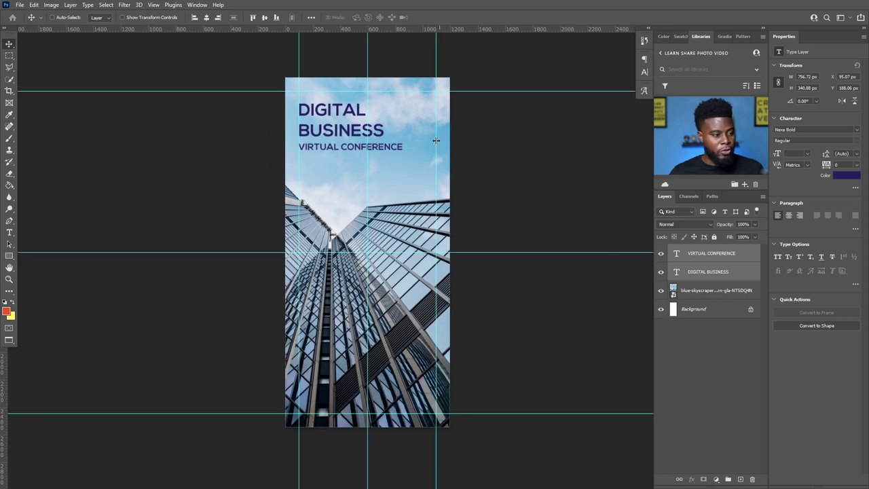
{"action": "scroll", "coordinate": [353, 107], "scroll_direction": "up", "scroll_amount": 1}
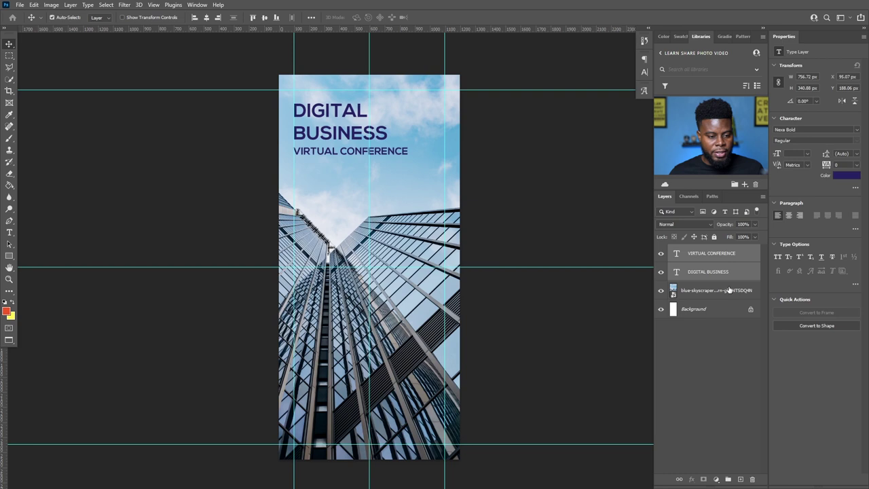
{"action": "left_click", "coordinate": [728, 289], "text": "shift"}
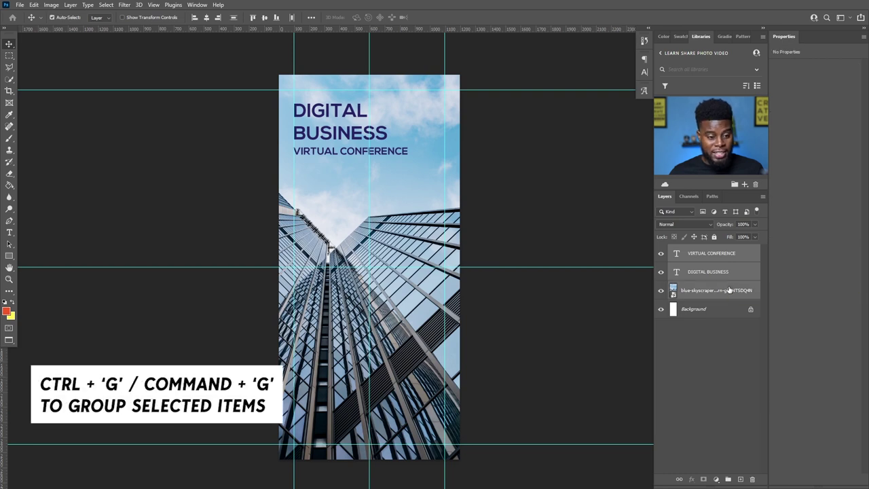
{"action": "key", "text": "ctrl+g"}
{"action": "double_click", "coordinate": [696, 250]}
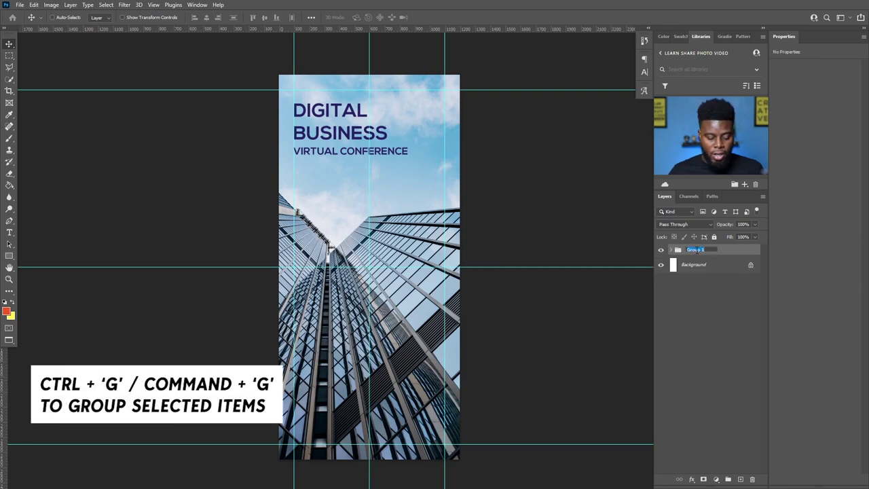
{"action": "type", "text": "Front"}
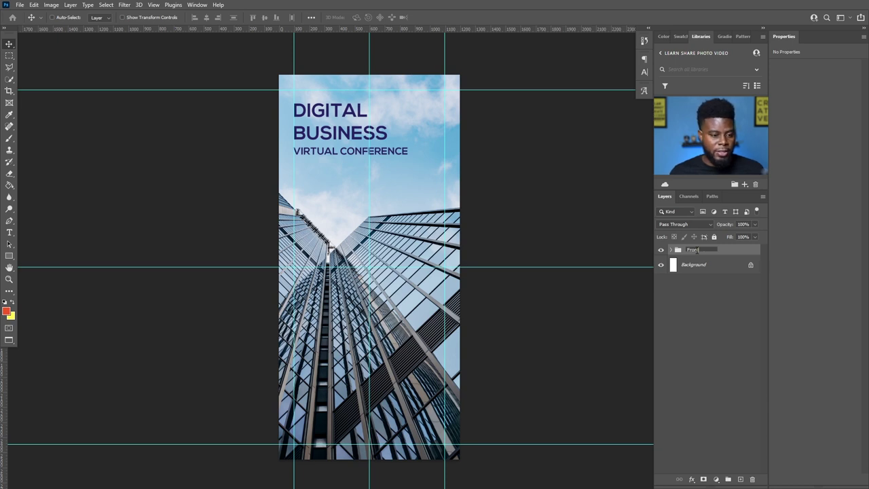
{"action": "key", "text": "Return"}
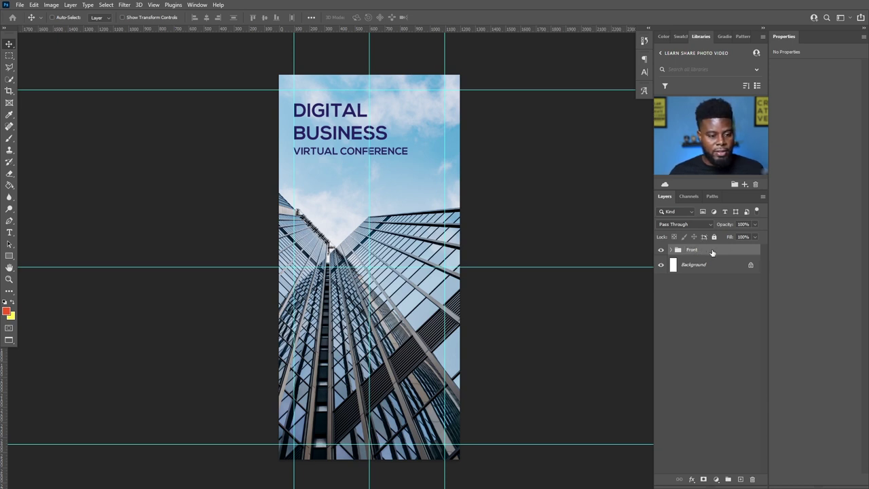
- Expand the Front group and recolour the VIRTUAL CONFERENCE text dark red
{"action": "left_click", "coordinate": [670, 250]}
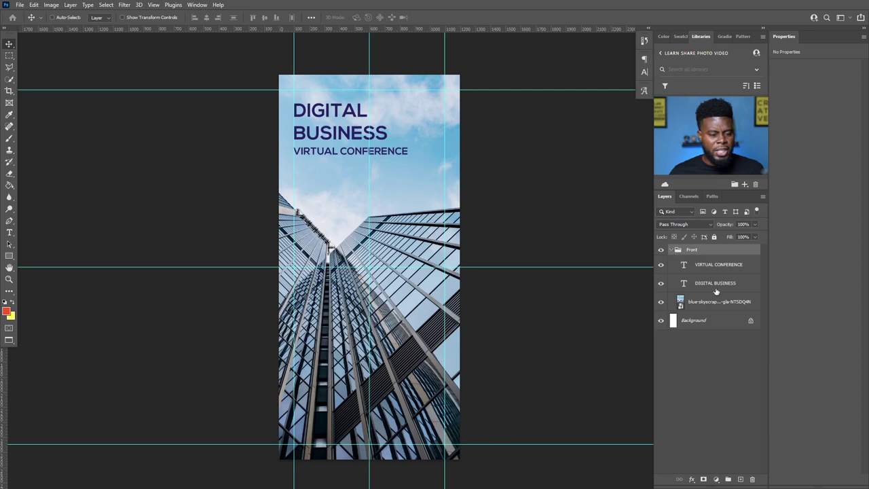
{"action": "left_click", "coordinate": [712, 266]}
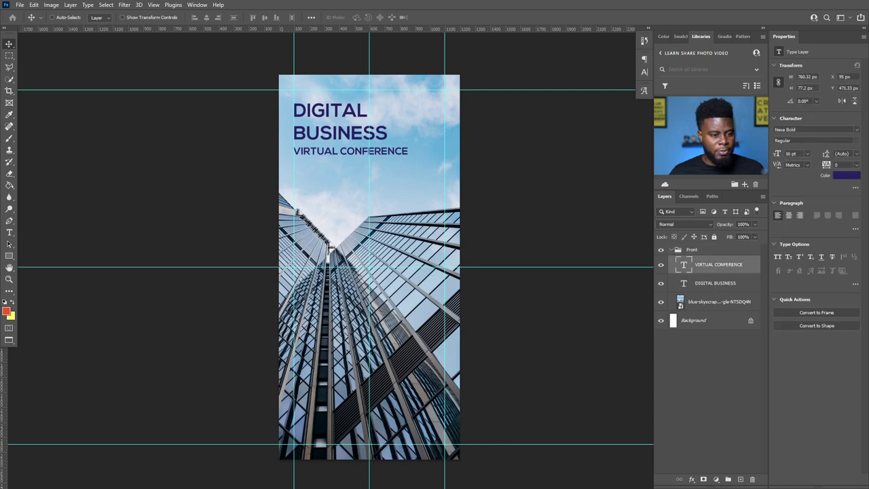
{"action": "left_click", "coordinate": [714, 320]}
{"action": "left_click", "coordinate": [714, 305]}
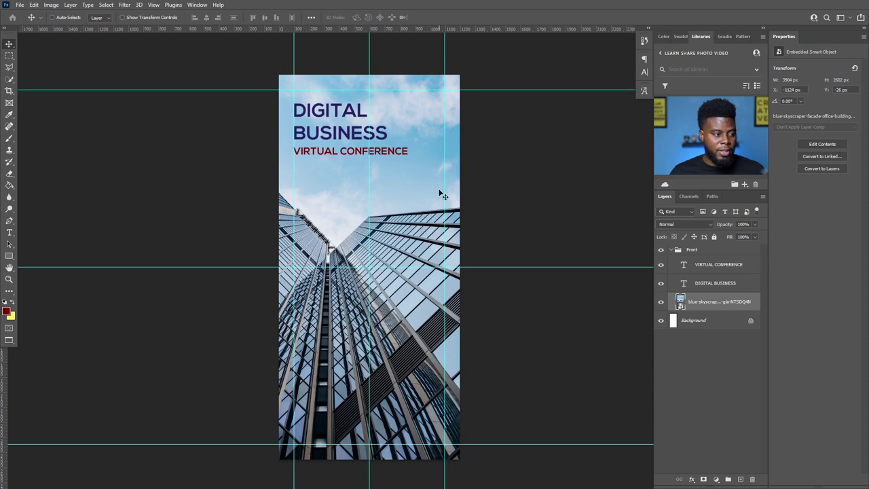
- Scale the VIRTUAL CONFERENCE and DIGITAL BUSINESS texts up together to about 122%
{"action": "left_click", "coordinate": [723, 266]}
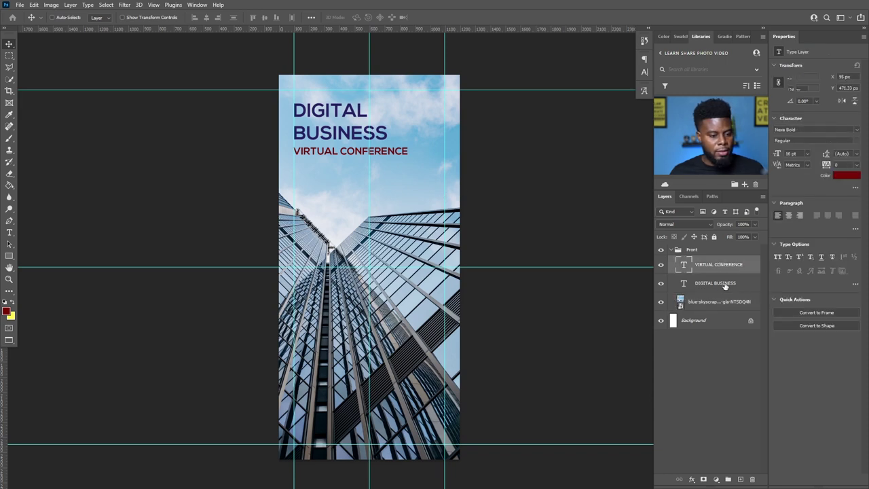
{"action": "left_click", "coordinate": [718, 283], "text": "shift"}
{"action": "key", "text": "ctrl"}
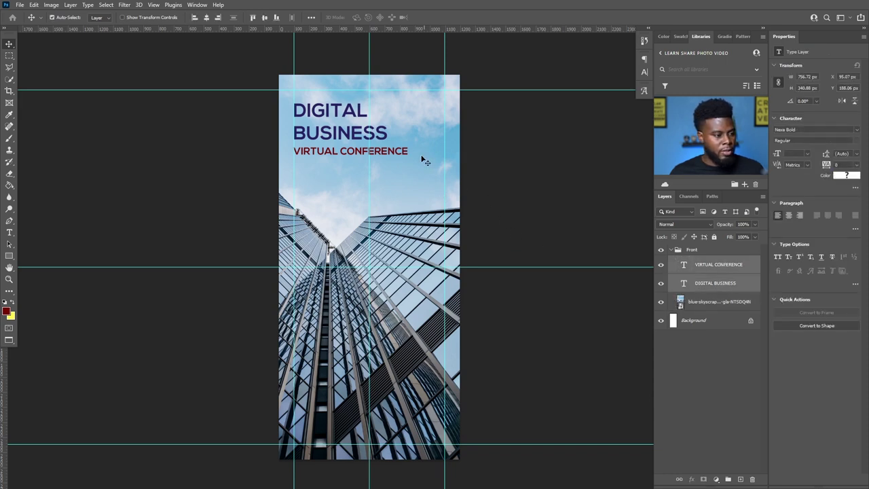
{"action": "key", "text": "ctrl+t"}
{"action": "left_click_drag", "start_coordinate": [408, 156], "coordinate": [429, 174]}
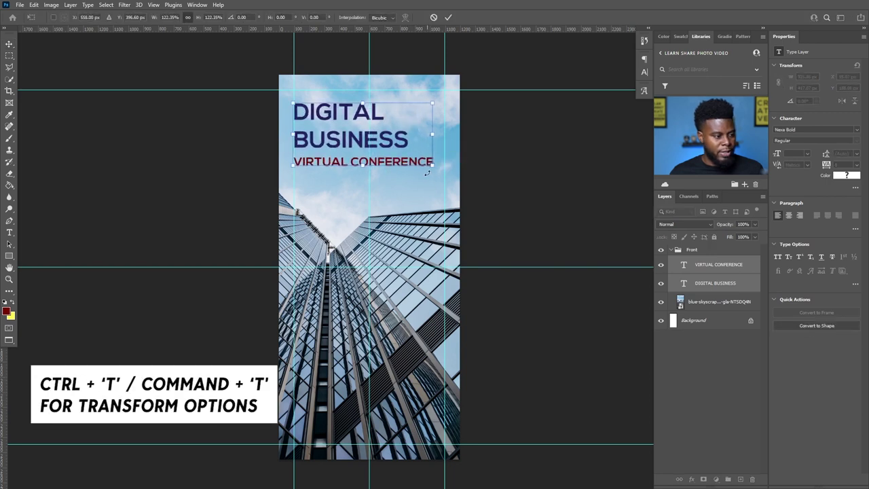
{"action": "key", "text": "Return"}
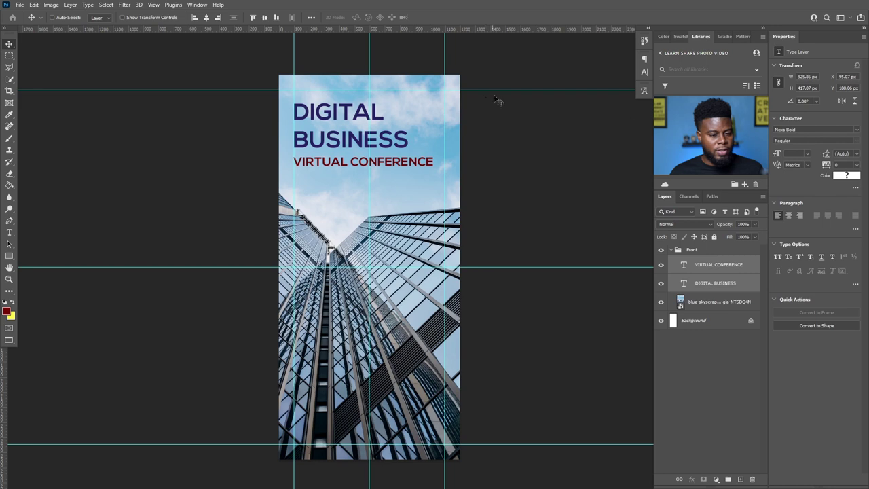
- Centre-align both texts and move them onto the page's vertical centre guide, slightly lower than before
{"action": "left_click", "coordinate": [790, 216]}
{"action": "left_click_drag", "start_coordinate": [330, 134], "coordinate": [405, 130]}
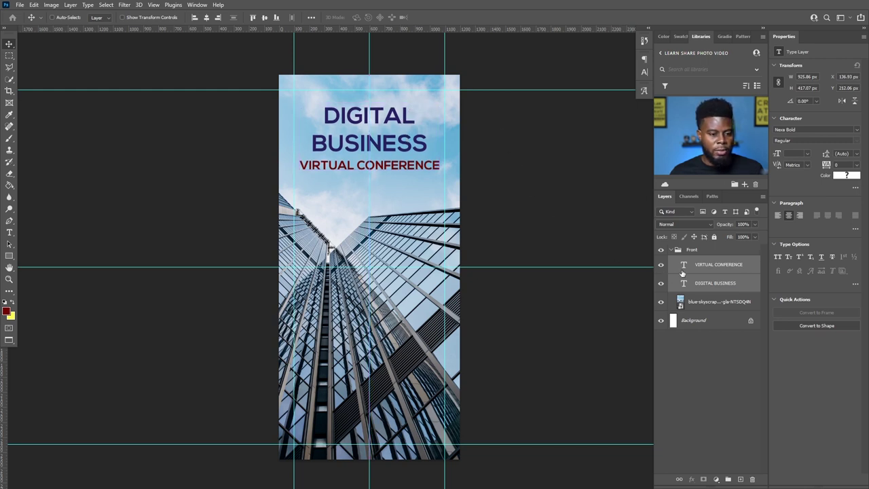
- Scale the DIGITAL BUSINESS heading to 110% in width and height
{"action": "left_click", "coordinate": [714, 285]}
{"action": "key", "text": "ctrl+t"}
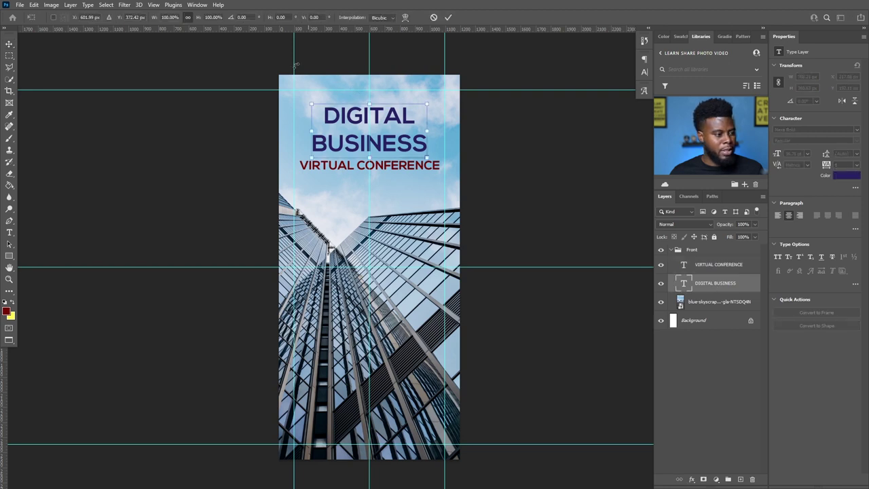
{"action": "type", "text": "110"}
{"action": "key", "text": "Return"}
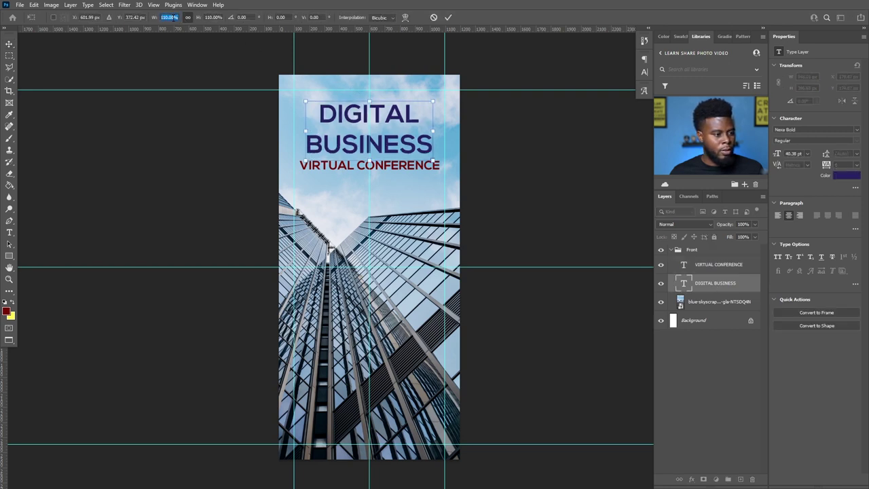
{"action": "key", "text": "Return"}
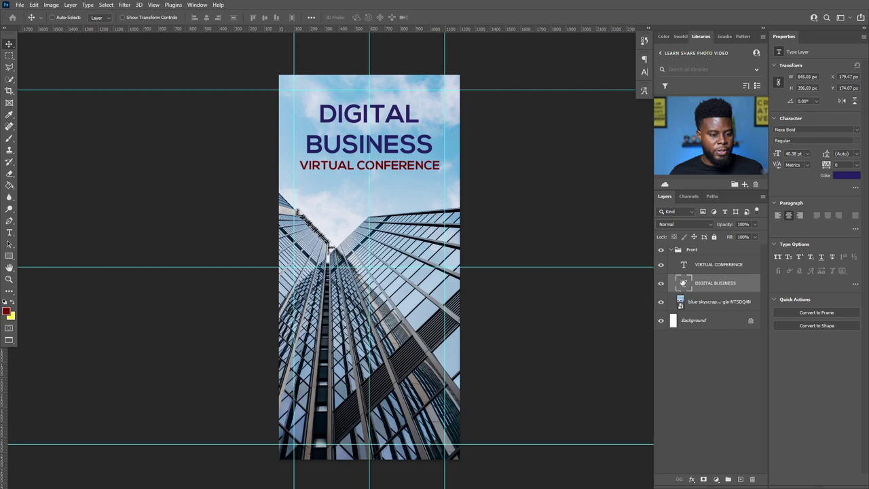
- Scale the VIRTUAL CONFERENCE line down to 90% so it roughly matches the heading's width
{"action": "left_click", "coordinate": [716, 265]}
{"action": "key", "text": "ctrl+t"}
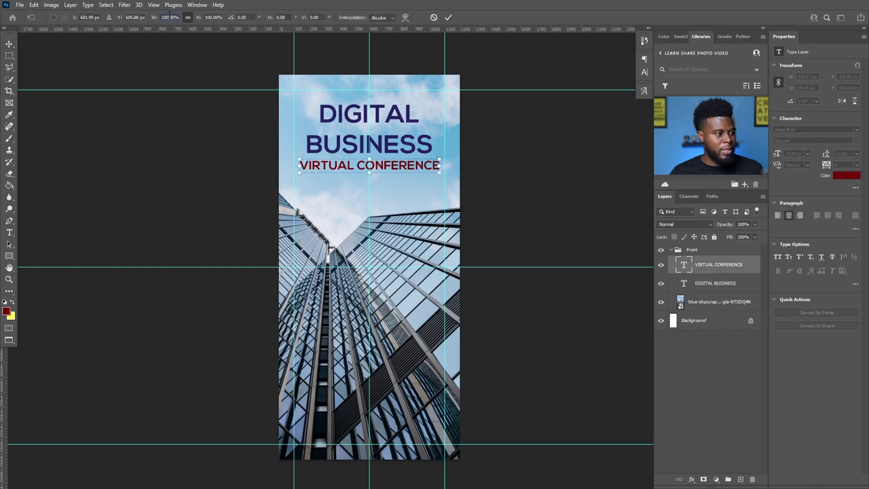
{"action": "type", "text": "90"}
{"action": "key", "text": "Return"}
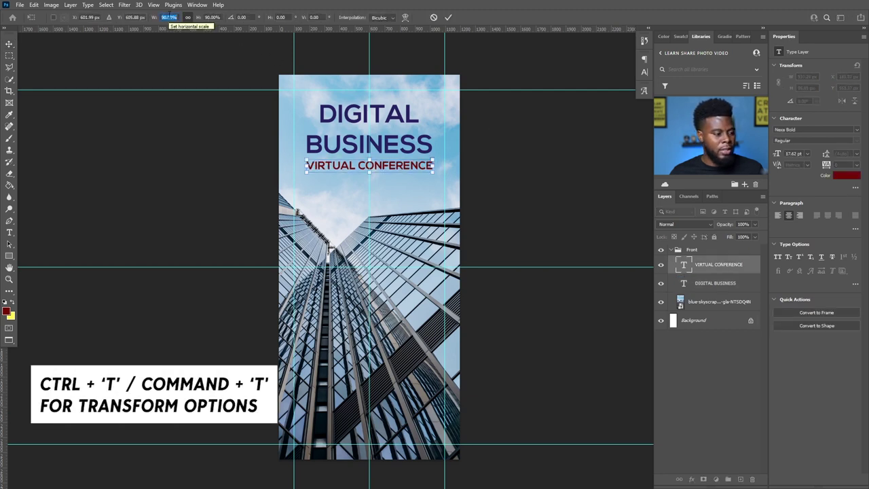
{"action": "key", "text": "Return"}
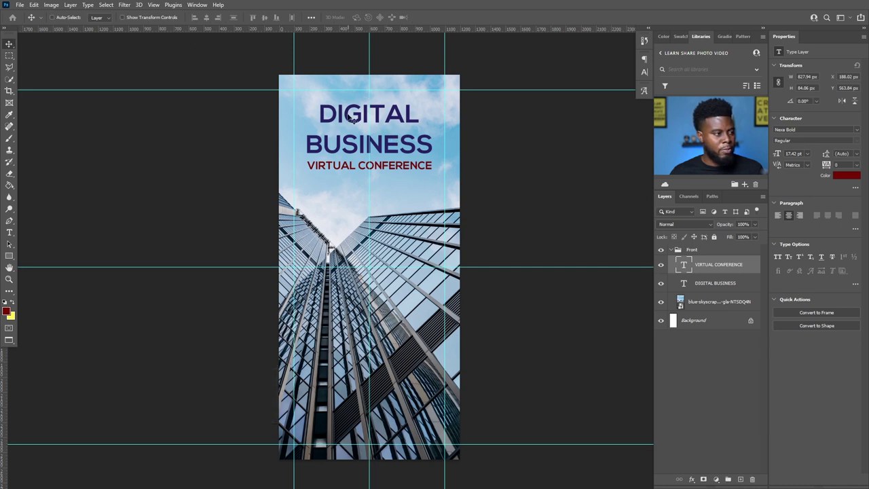
- Scale the VIRTUAL CONFERENCE line down once more to 90% in both width and height so it is narrower than the heading
{"action": "key", "text": "ctrl+t"}
{"action": "left_click", "coordinate": [169, 17]}
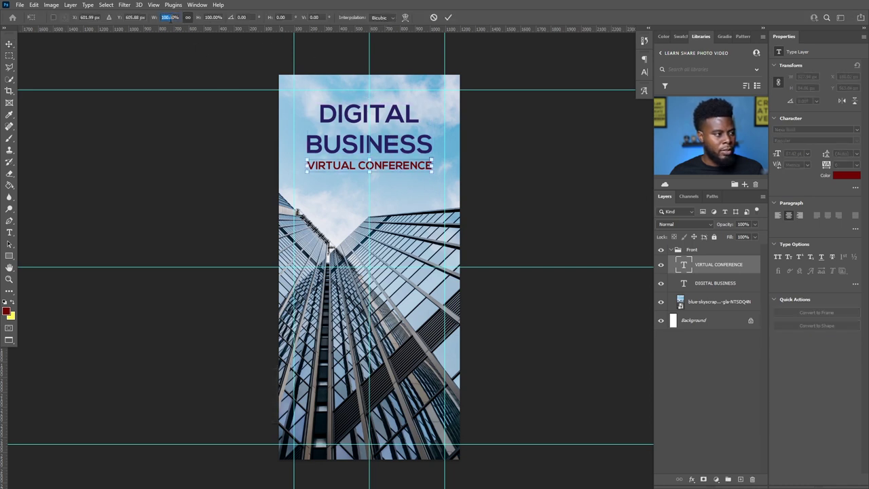
{"action": "left_click", "coordinate": [214, 17]}
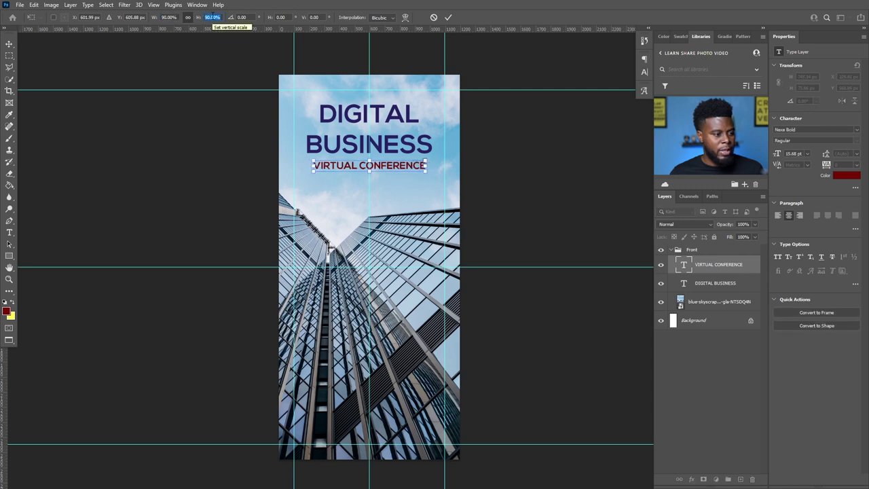
{"action": "type", "text": "90"}
{"action": "key", "text": "Return"}
{"action": "key", "text": "Return"}
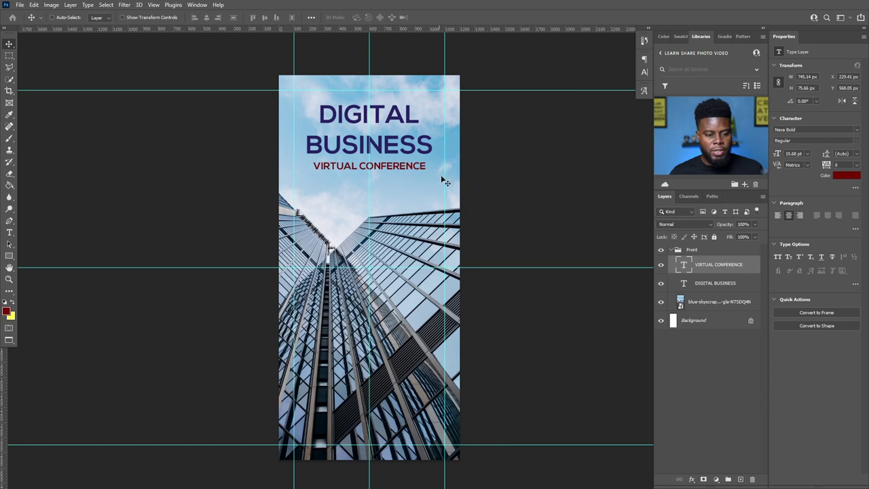
- Recolour the DIGITAL BUSINESS heading to black (000000) and save the document with Maximize Compatibility on
{"action": "left_click", "coordinate": [712, 284]}
{"action": "left_click", "coordinate": [845, 177]}
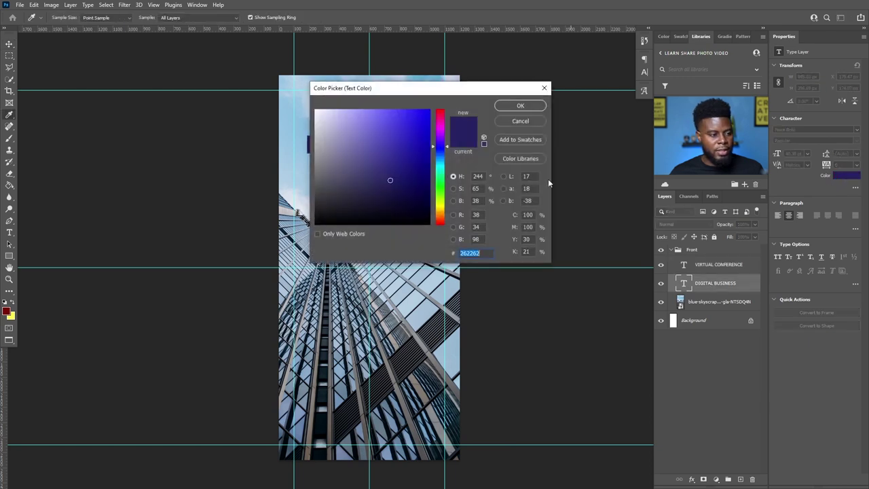
{"action": "left_click_drag", "start_coordinate": [408, 88], "coordinate": [615, 88]}
{"action": "type", "text": "000000"}
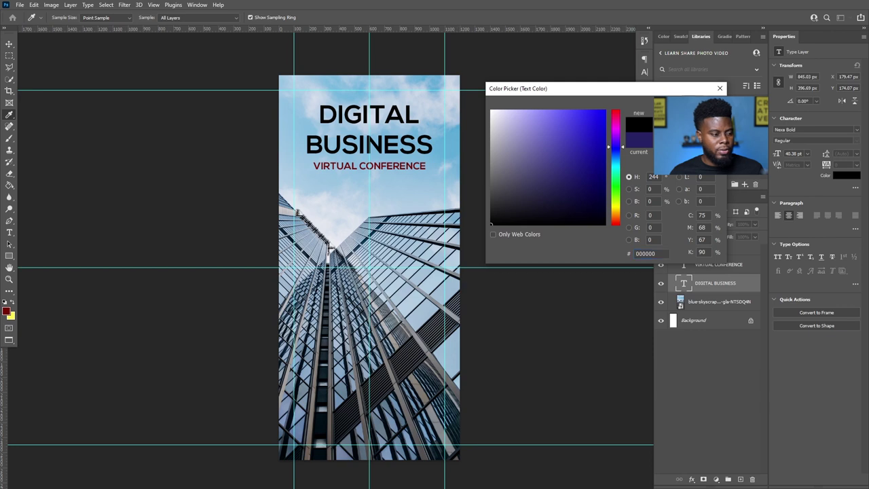
{"action": "key", "text": "Return"}
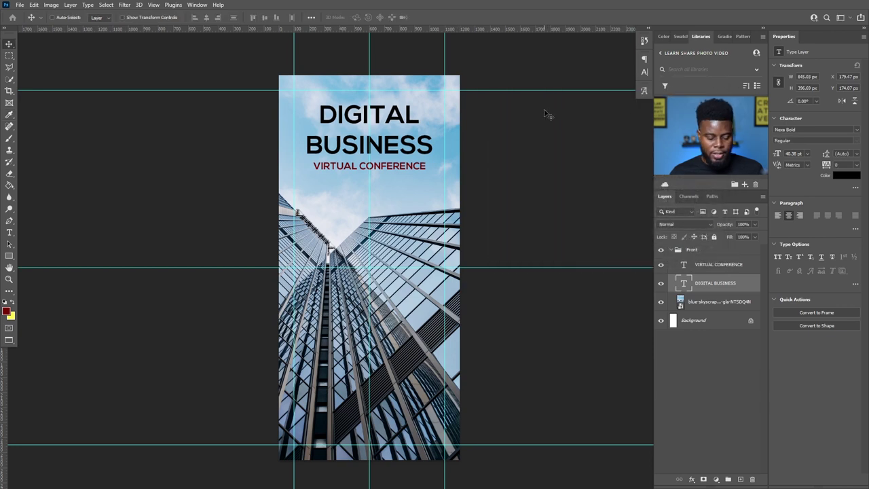
{"action": "key", "text": "ctrl+s"}
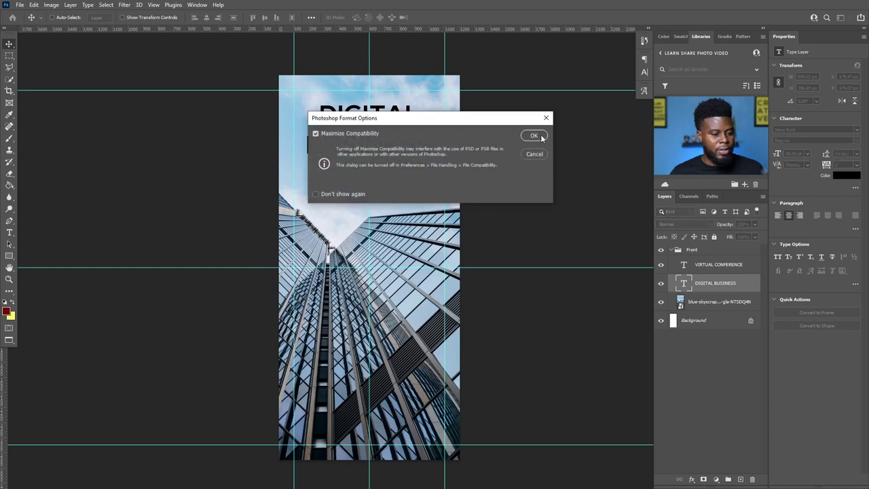
{"action": "left_click", "coordinate": [534, 135]}
- Collapse the Front group and preview the page with the group hidden, restoring its visibility
{"action": "left_click", "coordinate": [669, 249]}
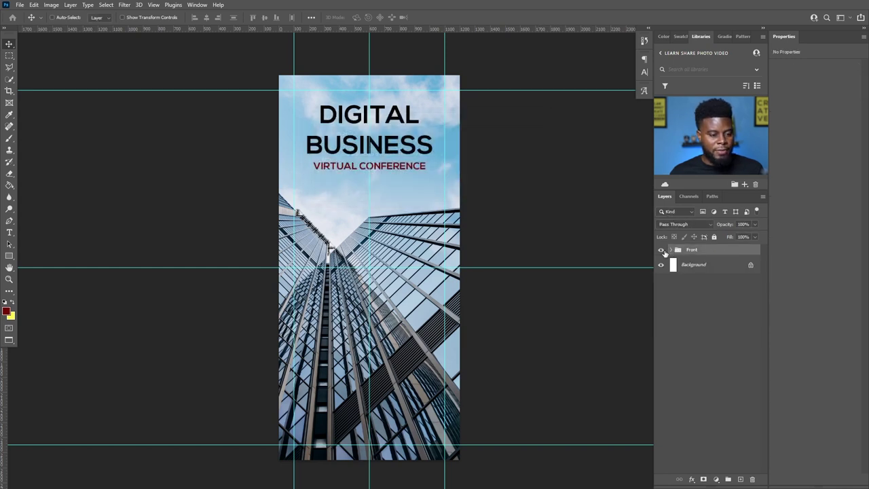
{"action": "left_click", "coordinate": [661, 251]}
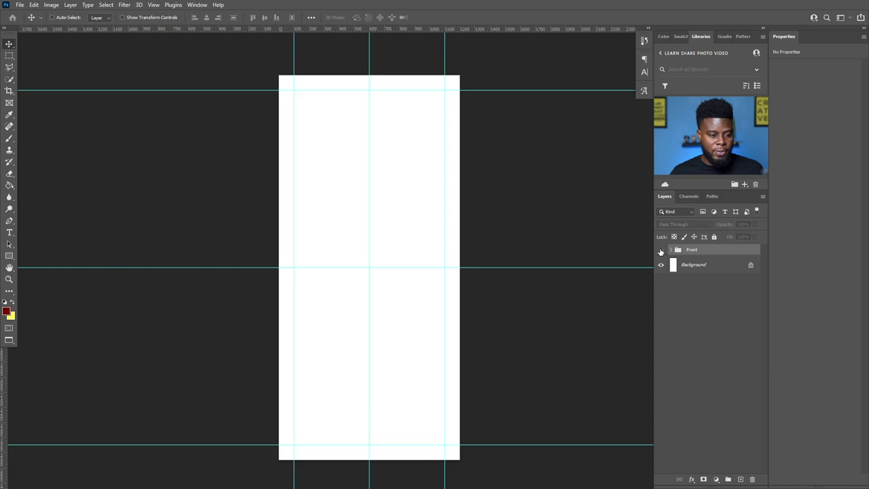
{"action": "left_click", "coordinate": [660, 251]}
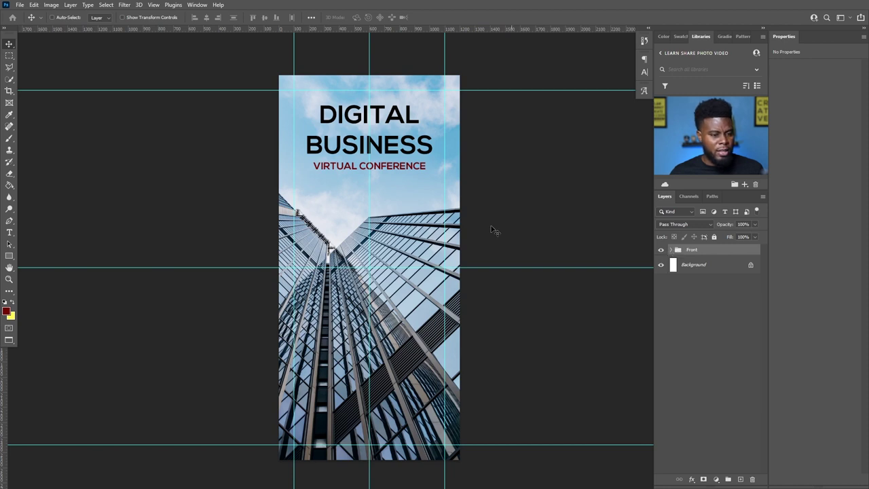
- Add the text DB+ in black 30 pt Nexa Bold beneath VIRTUAL CONFERENCE and move it slightly lower
{"action": "key", "text": "t"}
{"action": "left_click", "coordinate": [351, 196]}
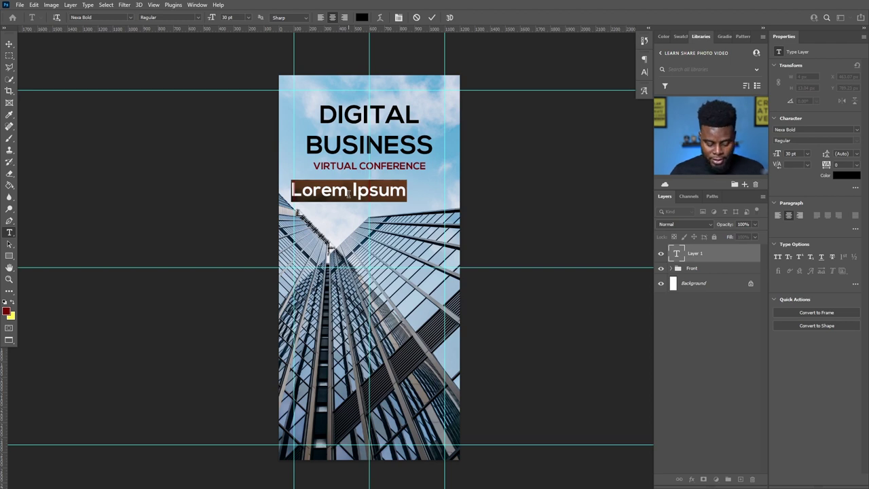
{"action": "type", "text": "DB"}
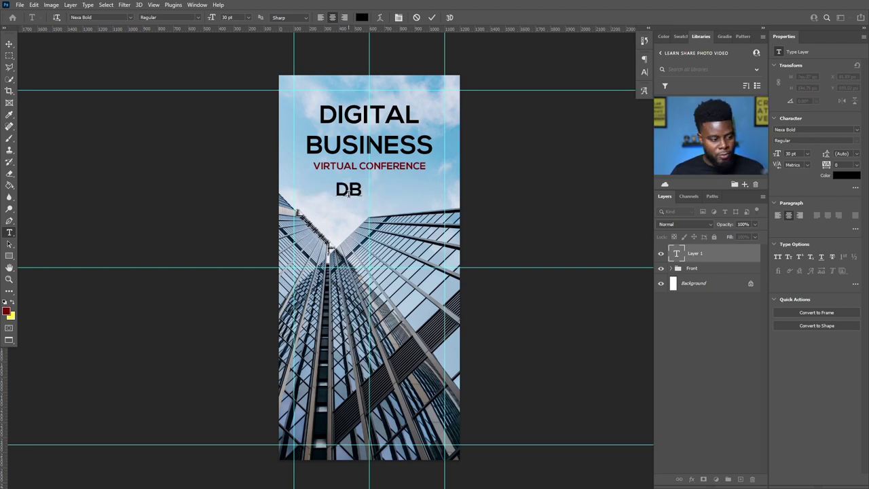
{"action": "type", "text": "+"}
{"action": "key", "text": "ctrl+Return"}
{"action": "key", "text": "v"}
{"action": "mouse_move", "coordinate": [358, 197]}
{"action": "left_mouse_down"}
{"action": "mouse_move", "coordinate": [366, 188]}
{"action": "mouse_move", "coordinate": [364, 116]}
{"action": "mouse_move", "coordinate": [372, 112]}
{"action": "mouse_move", "coordinate": [372, 192]}
{"action": "mouse_move", "coordinate": [358, 214]}
{"action": "left_mouse_up"}
- Draw a rectangle of about 324 x 188 px around the DB+ text and set its fill to none
{"action": "key", "text": "m"}
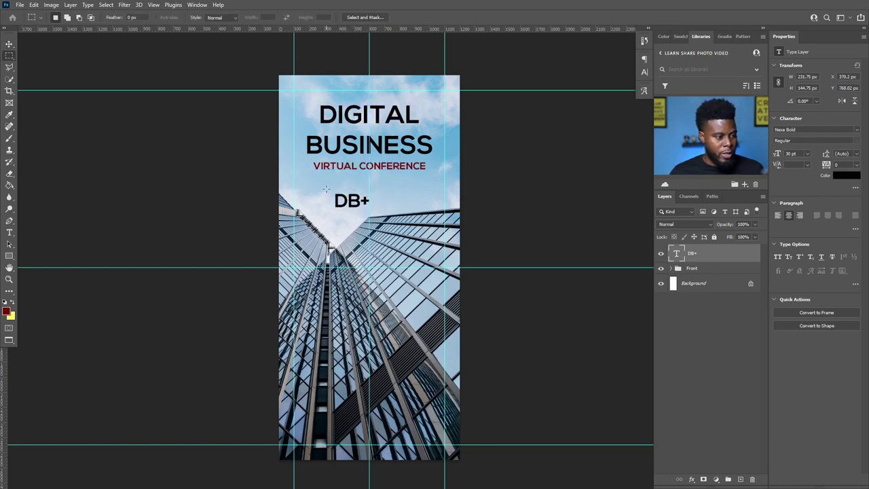
{"action": "key", "text": "u"}
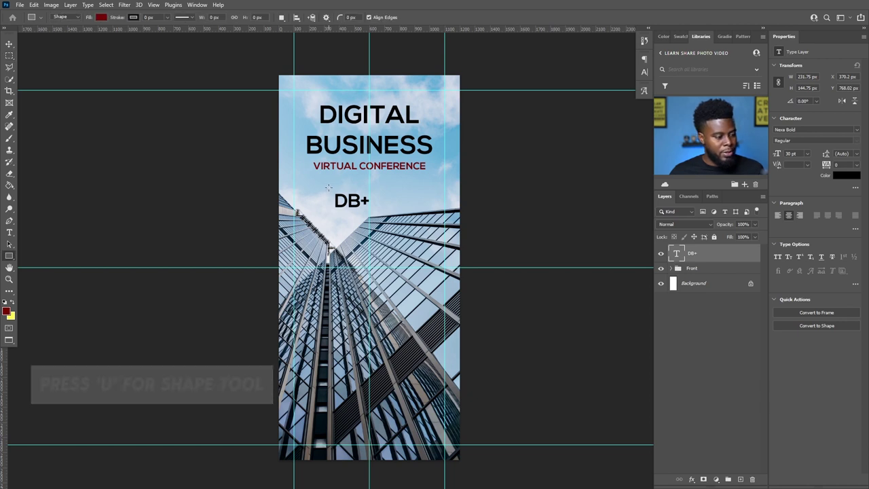
{"action": "left_click_drag", "start_coordinate": [327, 188], "coordinate": [378, 216]}
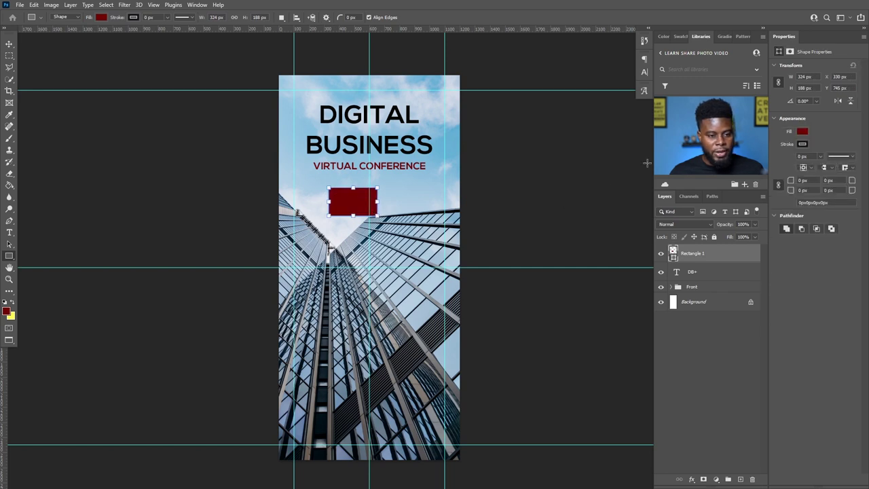
{"action": "left_click", "coordinate": [802, 132]}
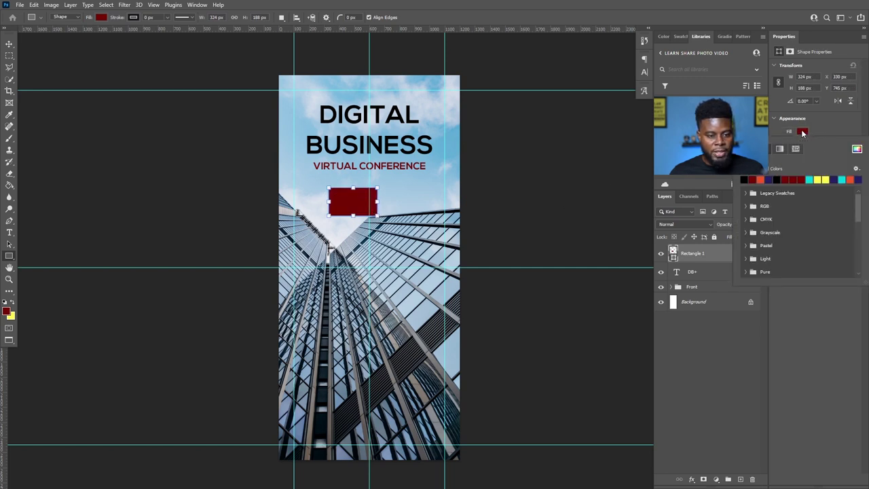
{"action": "left_click", "coordinate": [746, 148]}
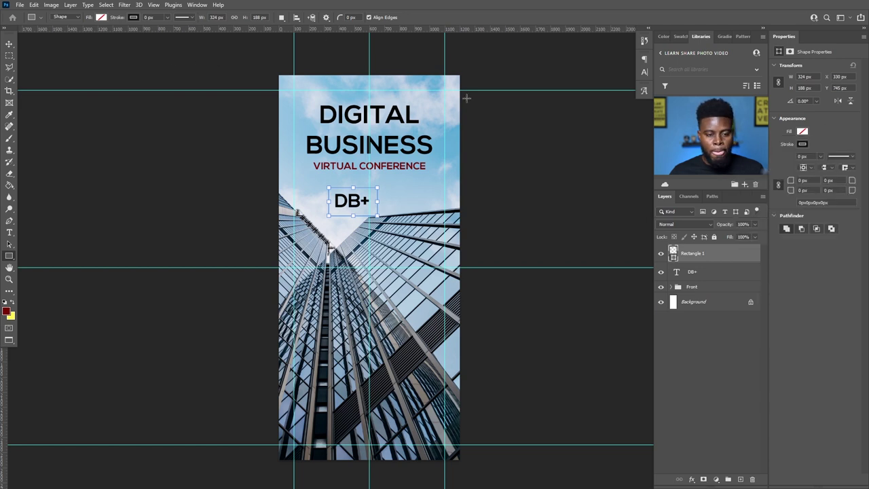
- Give the rectangle a black stroke, trying widths of 10 px and 20 px before setting it to 15 px
{"action": "left_click", "coordinate": [802, 144]}
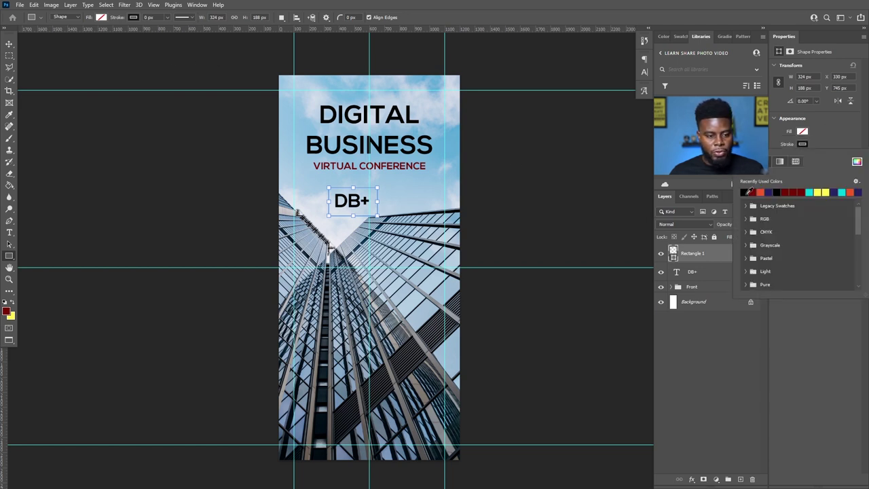
{"action": "left_click", "coordinate": [817, 157]}
{"action": "left_click", "coordinate": [807, 156]}
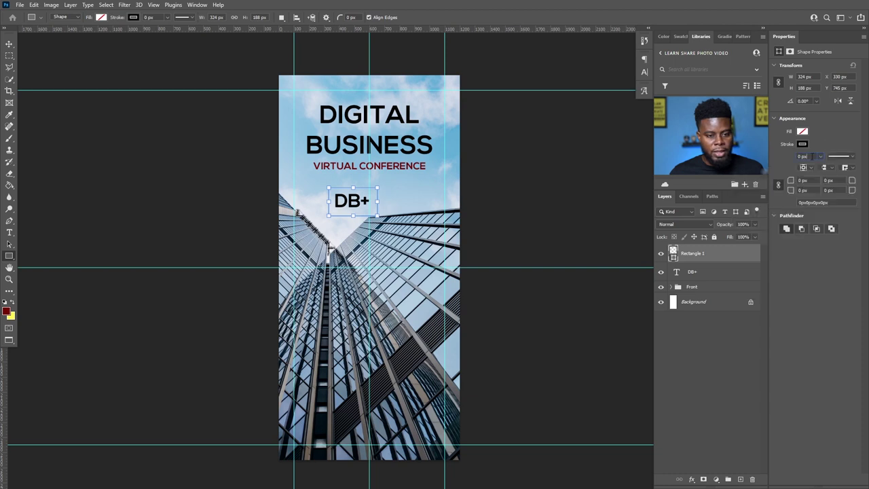
{"action": "type", "text": "10"}
{"action": "key", "text": "Return"}
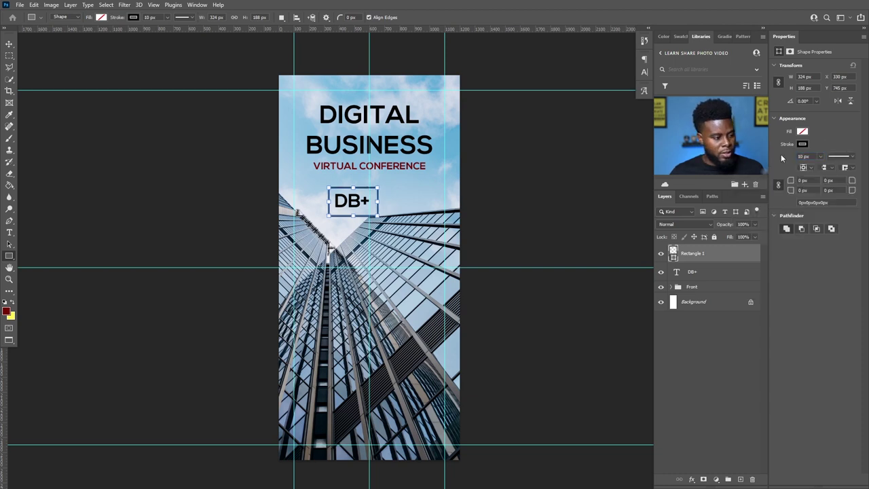
{"action": "type", "text": "20"}
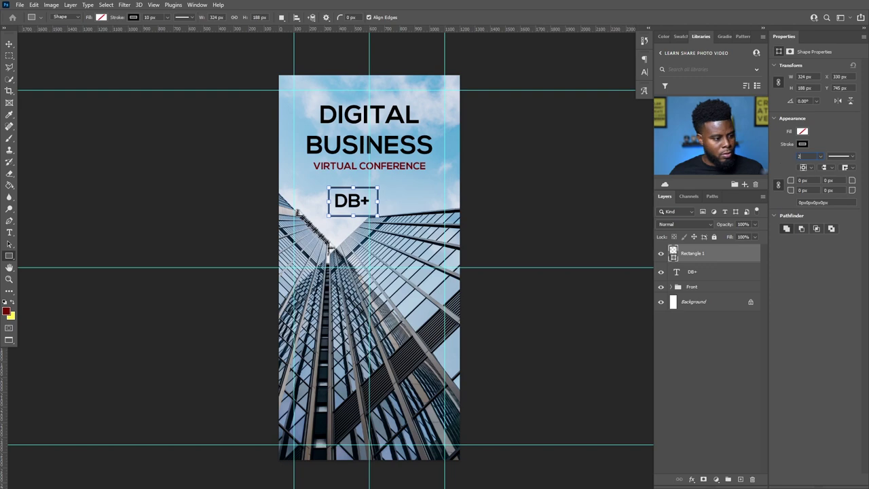
{"action": "key", "text": "Return"}
{"action": "left_click", "coordinate": [802, 156]}
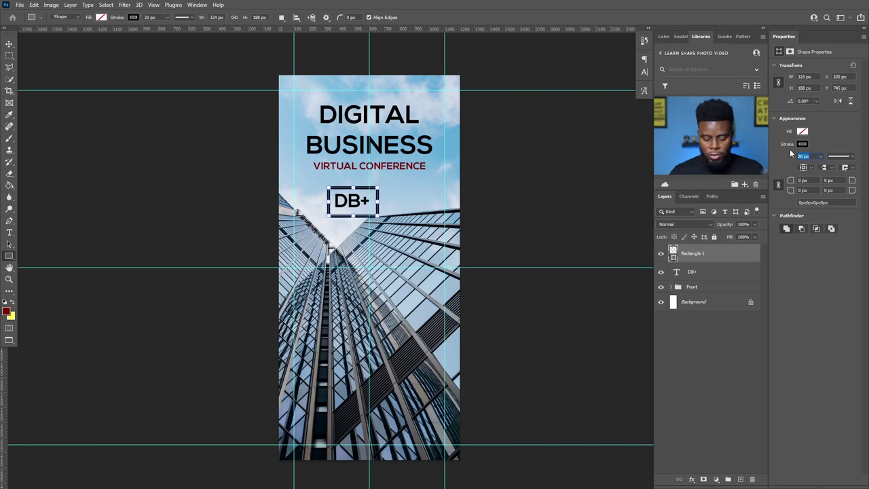
{"action": "type", "text": "15"}
{"action": "key", "text": "Return"}
- Align the DB+ text and the rectangle to each other's horizontal and vertical centres
{"action": "scroll", "coordinate": [343, 184], "scroll_direction": "up", "scroll_amount": 2}
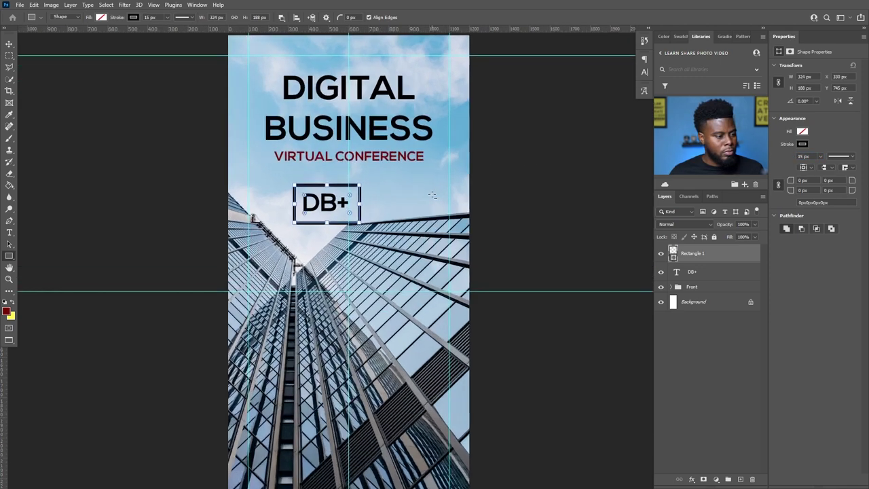
{"action": "scroll", "coordinate": [342, 185], "scroll_direction": "up", "scroll_amount": 2}
{"action": "key", "text": "v"}
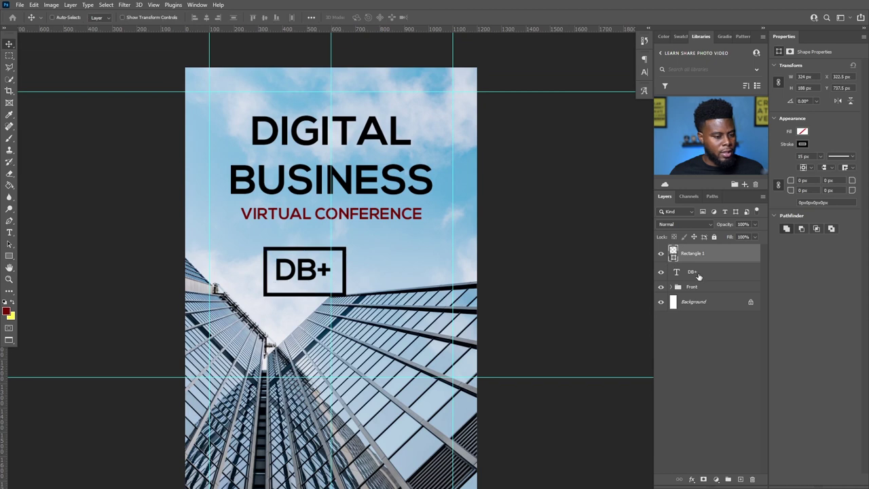
{"action": "left_click", "coordinate": [697, 274], "text": "shift"}
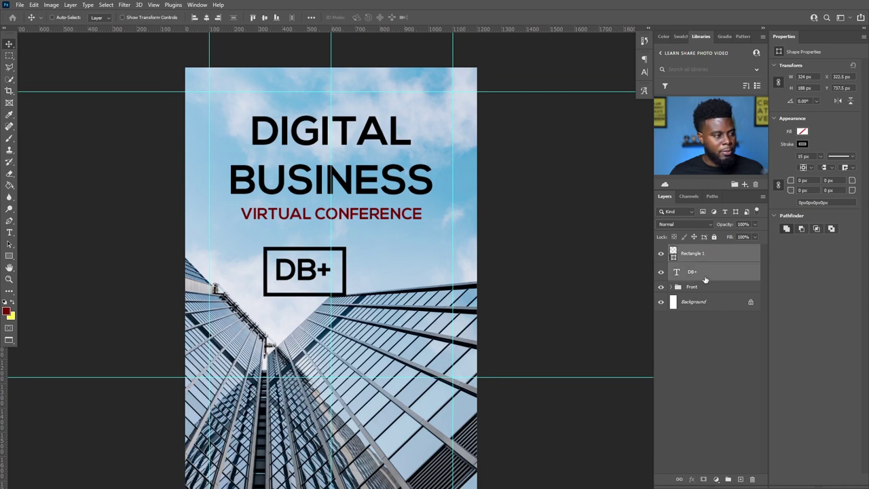
{"action": "left_click", "coordinate": [206, 18]}
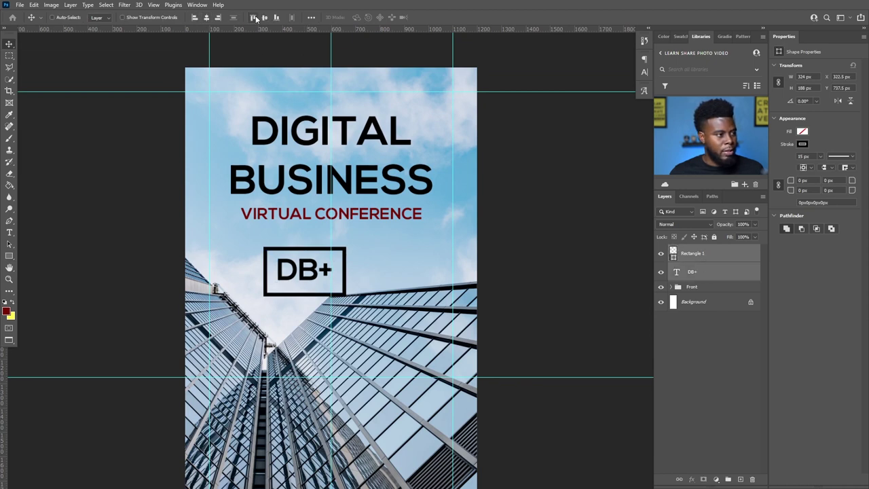
{"action": "left_click", "coordinate": [264, 17]}
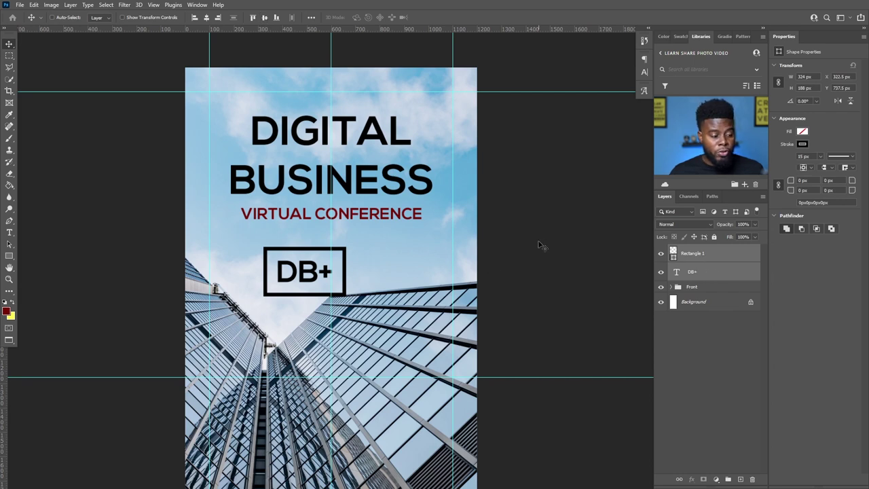
- Group the rectangle and DB+ text, name the group DB+ Logo, and place it inside the Front group
{"action": "key", "text": "ctrl+g"}
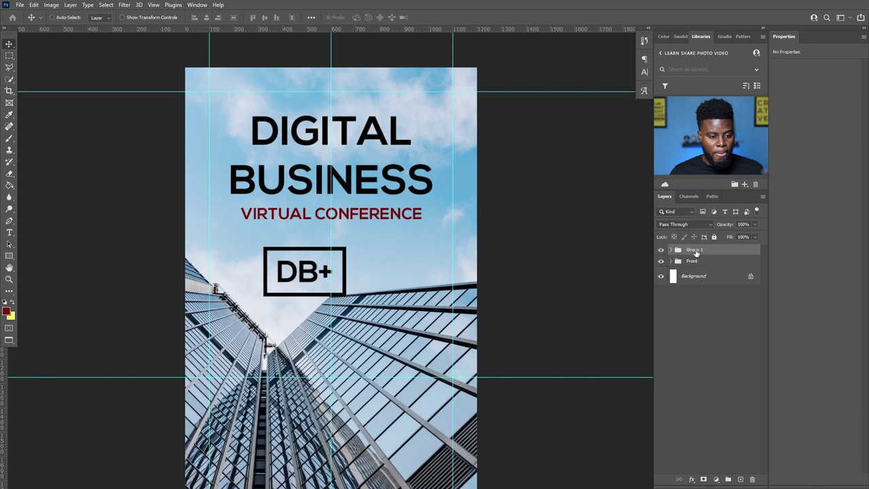
{"action": "double_click", "coordinate": [695, 249]}
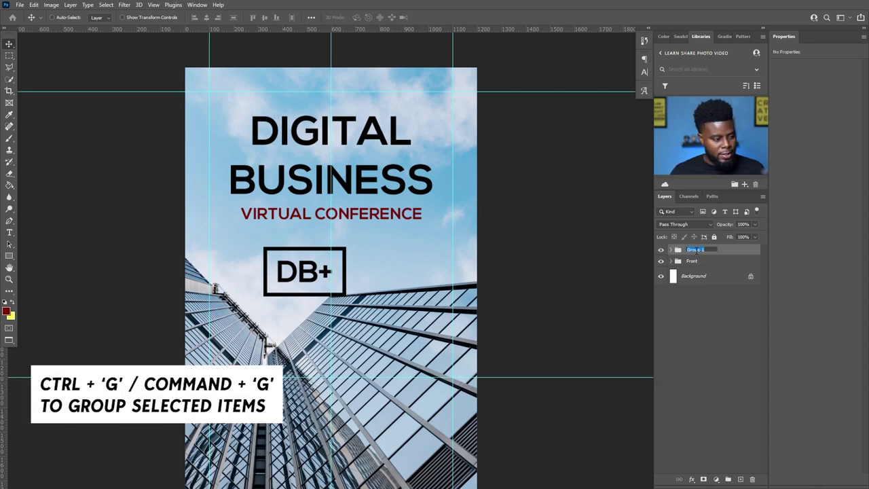
{"action": "type", "text": "DB+ Logo"}
{"action": "key", "text": "Return"}
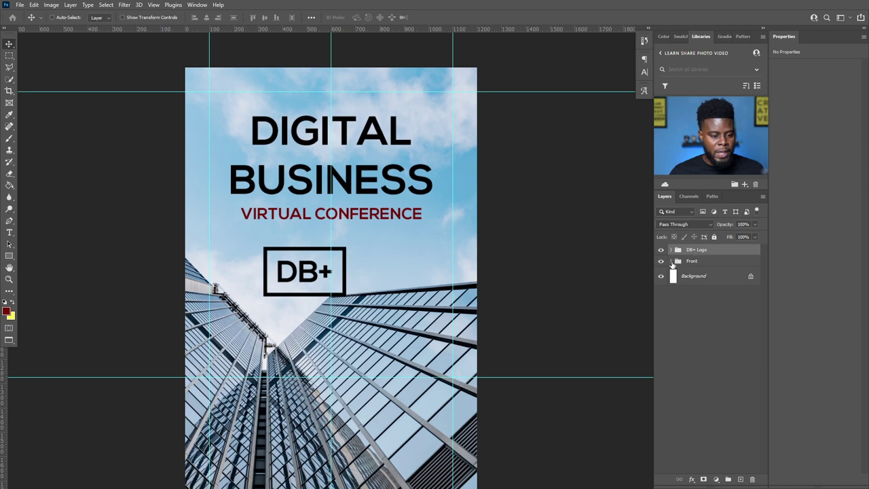
{"action": "left_click", "coordinate": [670, 261]}
{"action": "left_click_drag", "start_coordinate": [699, 249], "coordinate": [692, 269]}
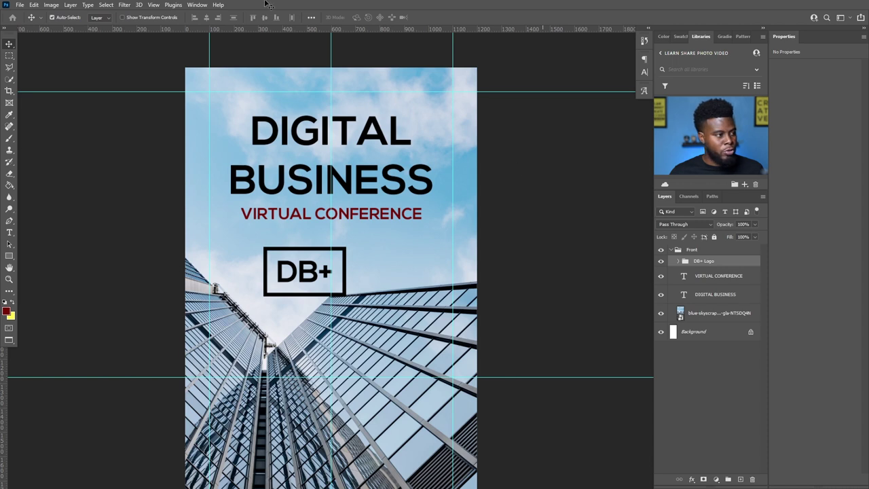
- Scale the DB+ Logo group down to about 60% and move it up over the word DIGITAL, near the upper margin guide
{"action": "key", "text": "ctrl+t"}
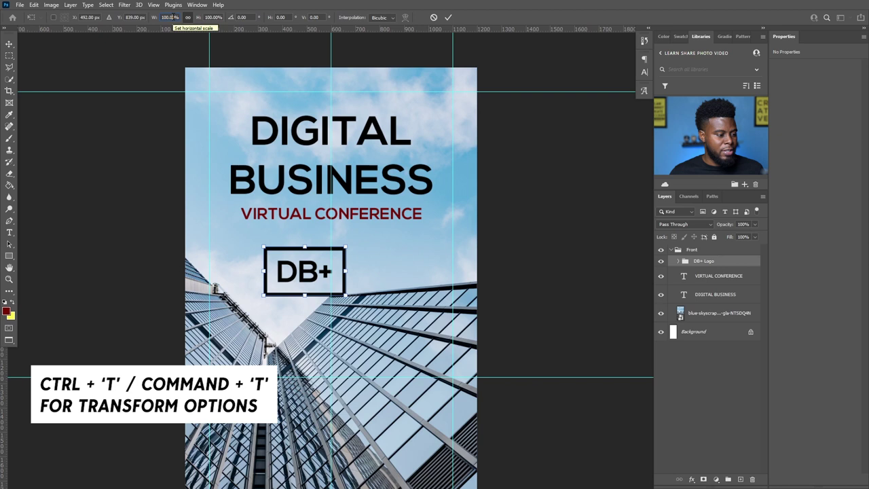
{"action": "left_click", "coordinate": [169, 17]}
{"action": "key", "text": "shift+Down"}
{"action": "key", "text": "shift+Down"}
{"action": "key", "text": "shift+Down"}
{"action": "key", "text": "shift+Down"}
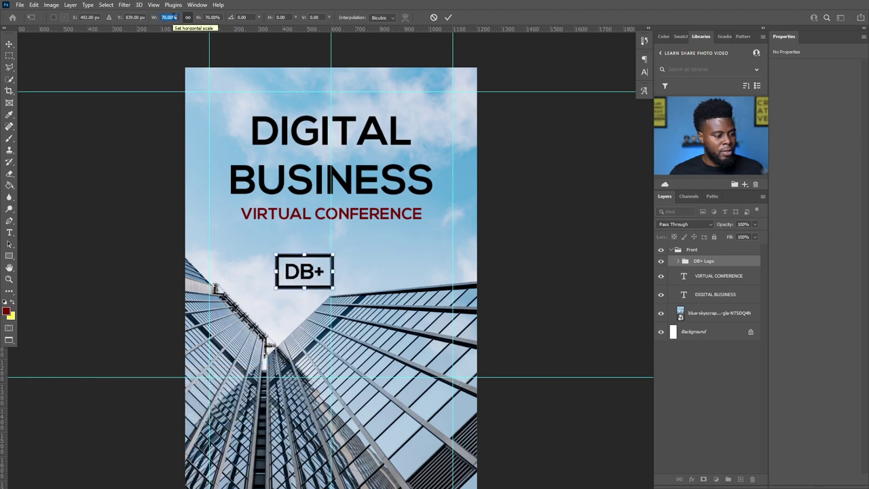
{"action": "key", "text": "Return"}
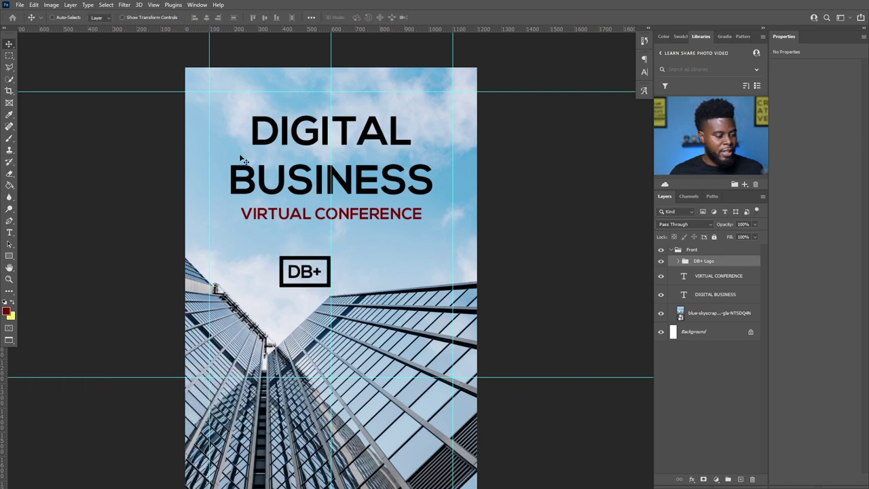
{"action": "left_click_drag", "start_coordinate": [317, 280], "coordinate": [335, 120]}
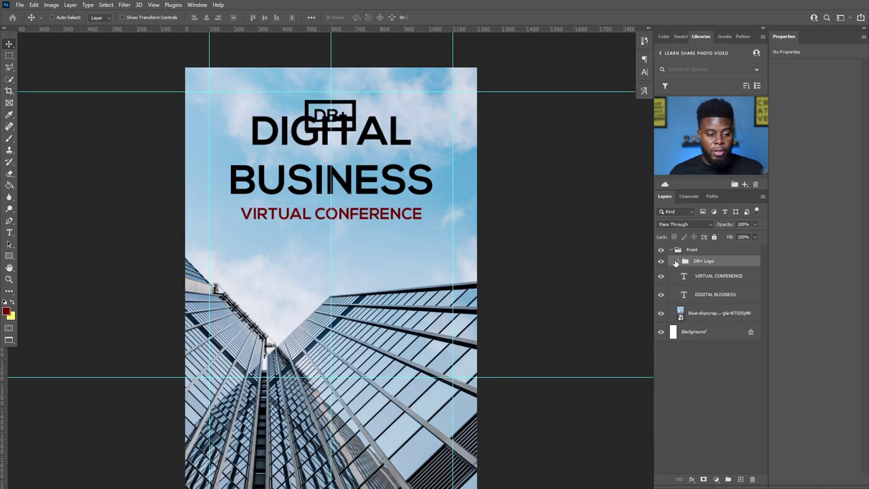
- Set the stroke width of the rectangle inside the DB+ Logo group to 10 px and collapse the group
{"action": "left_click", "coordinate": [677, 260]}
{"action": "left_click", "coordinate": [710, 276]}
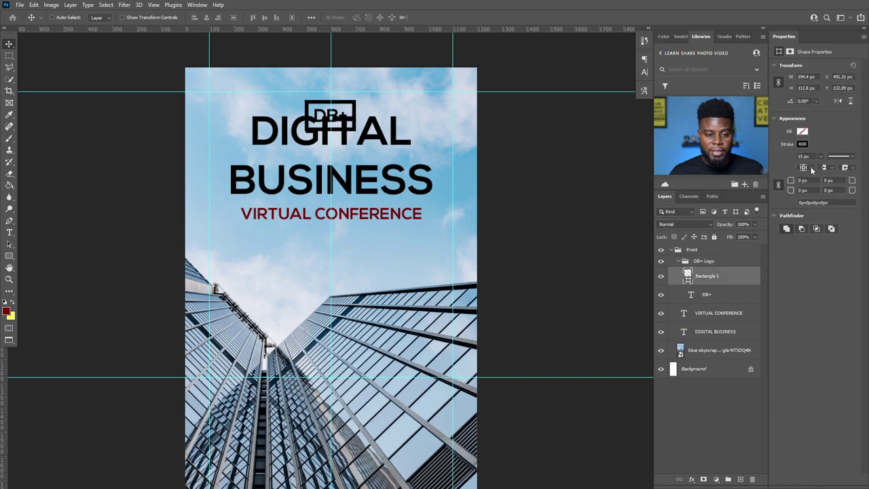
{"action": "left_click", "coordinate": [810, 156]}
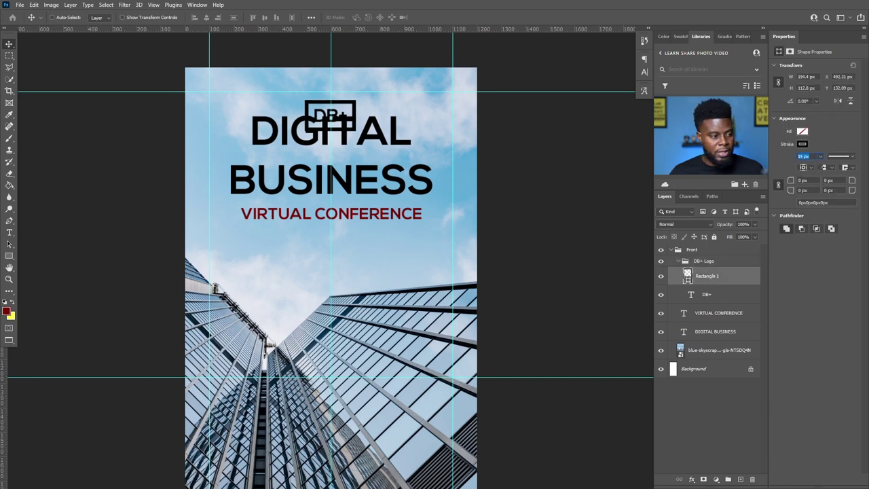
{"action": "key", "text": "Return"}
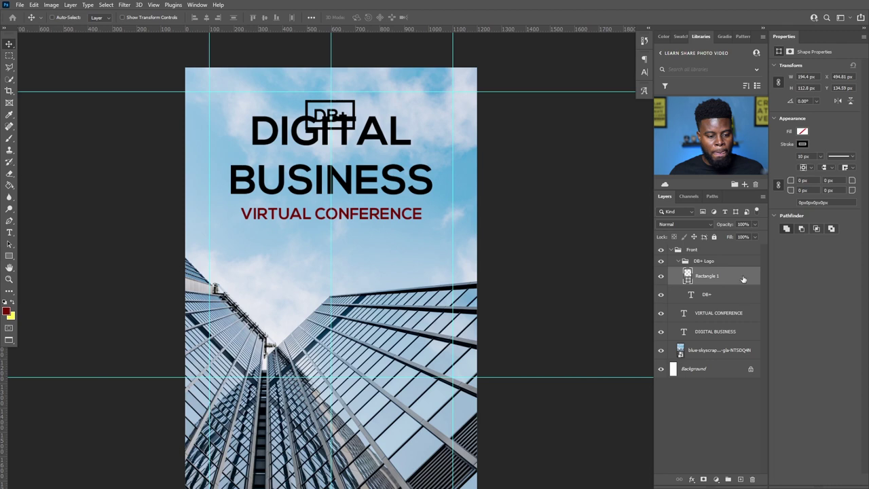
{"action": "key", "text": "Escape"}
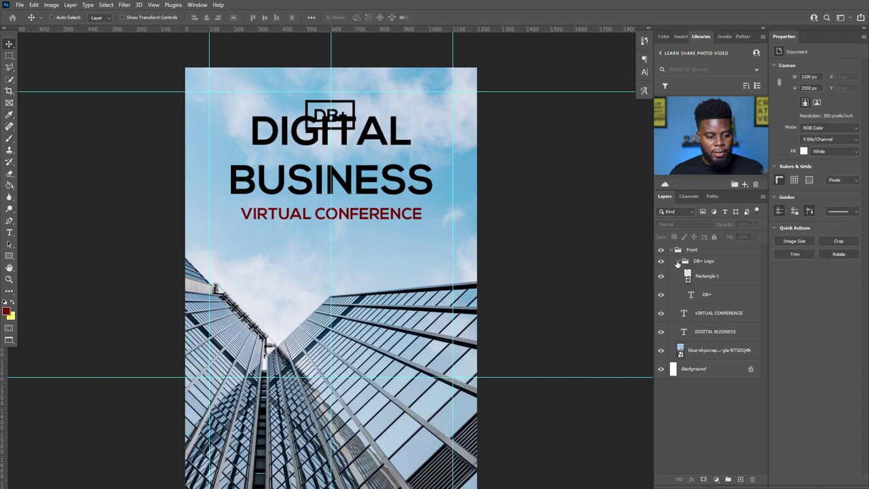
{"action": "left_click", "coordinate": [677, 262]}
- Move the VIRTUAL CONFERENCE and DIGITAL BUSINESS text together down until they clear the DB+ logo
{"action": "left_click", "coordinate": [718, 276]}
{"action": "left_click", "coordinate": [714, 294], "text": "shift"}
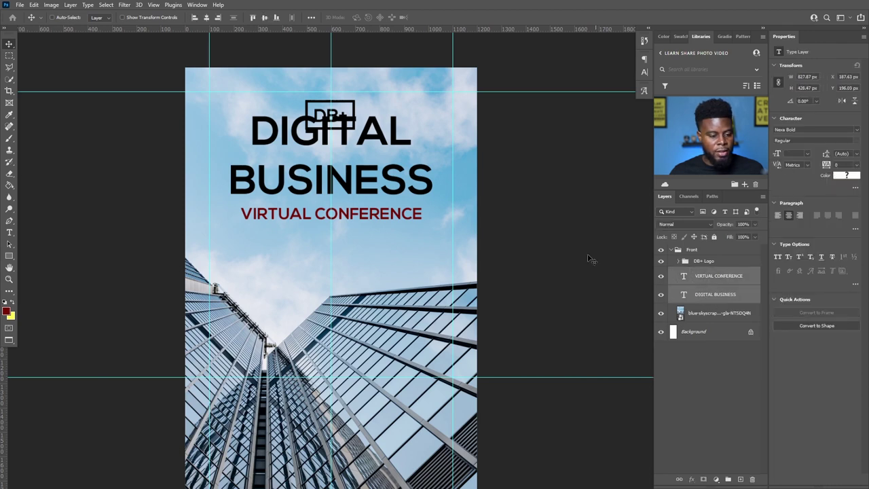
{"action": "left_click_drag", "start_coordinate": [366, 151], "coordinate": [360, 178]}
- Reduce the leading of the DIGITAL BUSINESS text to bring its two lines closer together
{"action": "key", "text": "t"}
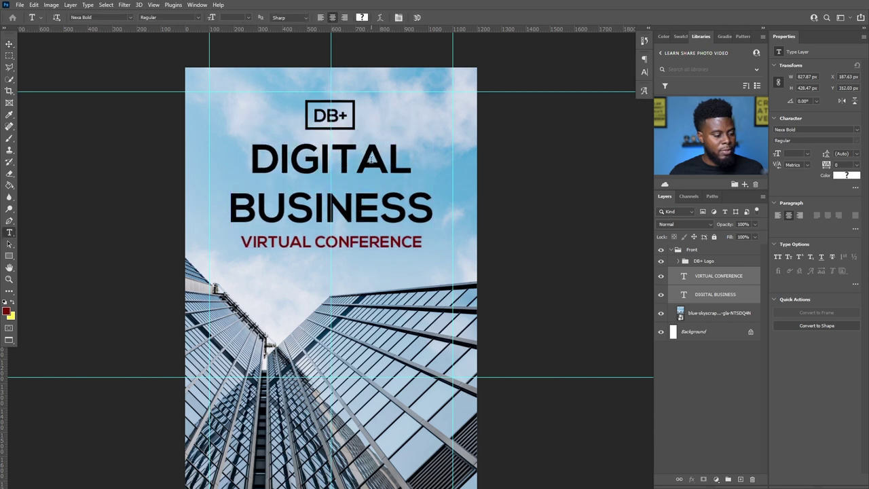
{"action": "left_click", "coordinate": [372, 158]}
{"action": "left_click_drag", "start_coordinate": [252, 163], "coordinate": [414, 164]}
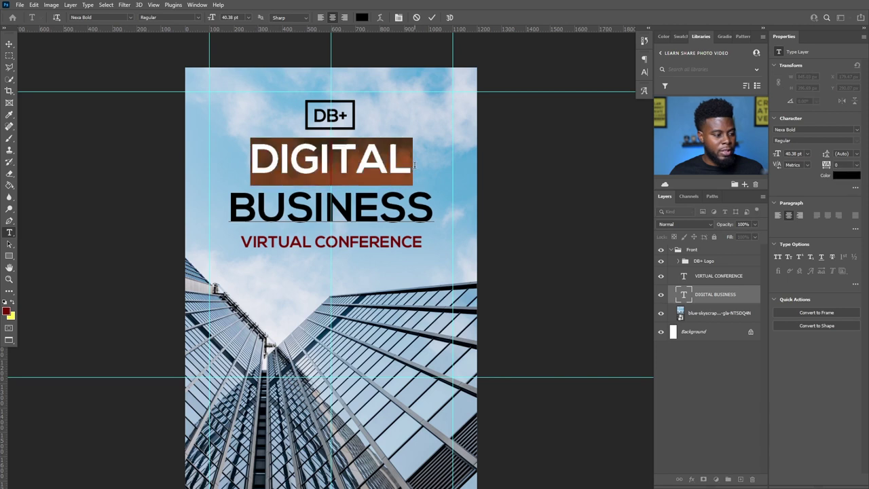
{"action": "left_click_drag", "start_coordinate": [231, 204], "coordinate": [259, 203]}
{"action": "left_click", "coordinate": [285, 206]}
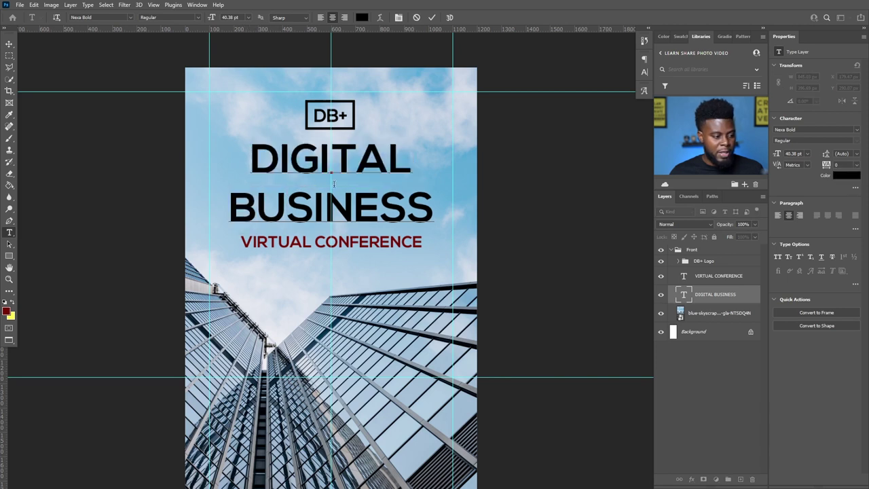
{"action": "left_click_drag", "start_coordinate": [246, 156], "coordinate": [515, 221]}
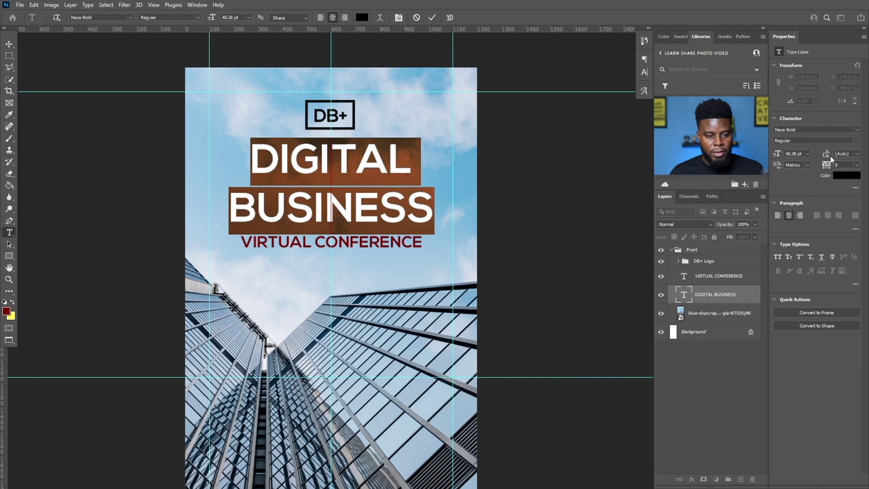
{"action": "key", "text": "Down"}
{"action": "key", "text": "Down"}
{"action": "key", "text": "Down"}
{"action": "key", "text": "Down"}
{"action": "key", "text": "Down"}
{"action": "key", "text": "Down"}
{"action": "key", "text": "Down"}
{"action": "key", "text": "Down"}
{"action": "key", "text": "Down"}
{"action": "key", "text": "Down"}
{"action": "key", "text": "Down"}
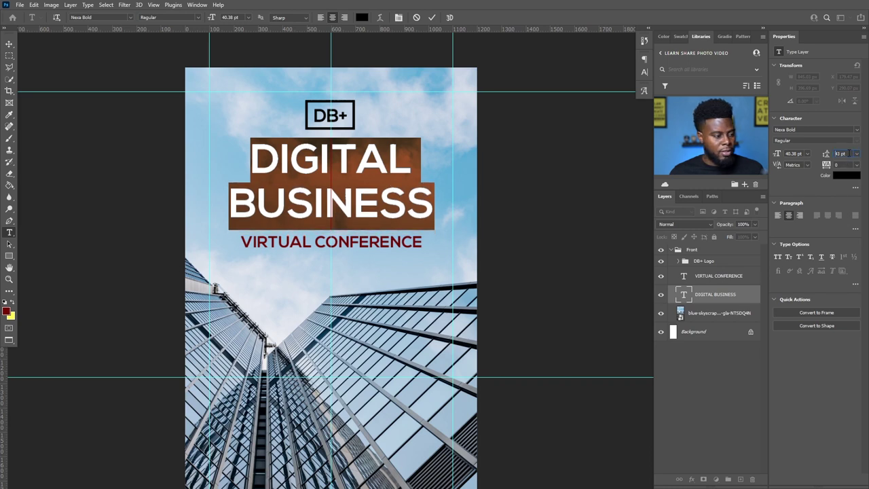
{"action": "left_click", "coordinate": [721, 292]}
{"action": "key", "text": "v"}
- Move the VIRTUAL CONFERENCE text up about 48 px, closer to BUSINESS
{"action": "left_click", "coordinate": [718, 275]}
{"action": "key", "text": "shift+Up"}
{"action": "key", "text": "shift+Up"}
{"action": "key", "text": "shift+Up"}
{"action": "key", "text": "shift+Up"}
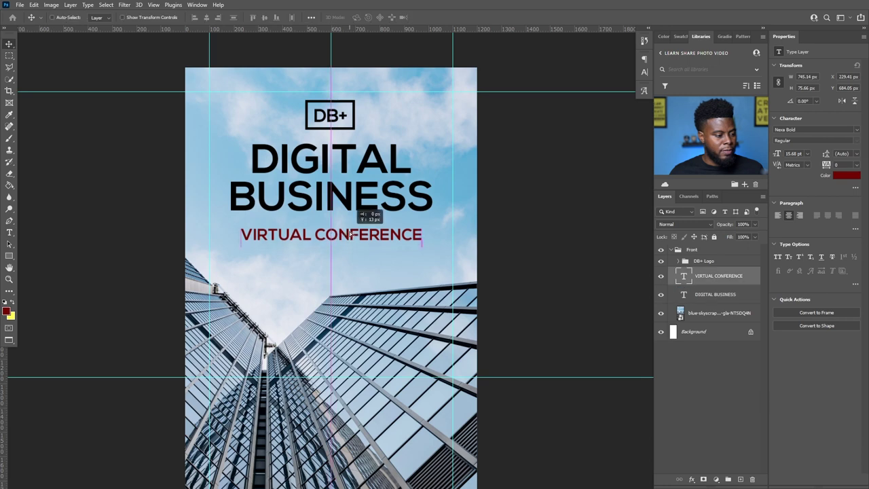
- Collapse the Front group and hide the guides to leave a clean view of the whole cover
{"action": "left_click", "coordinate": [674, 253]}
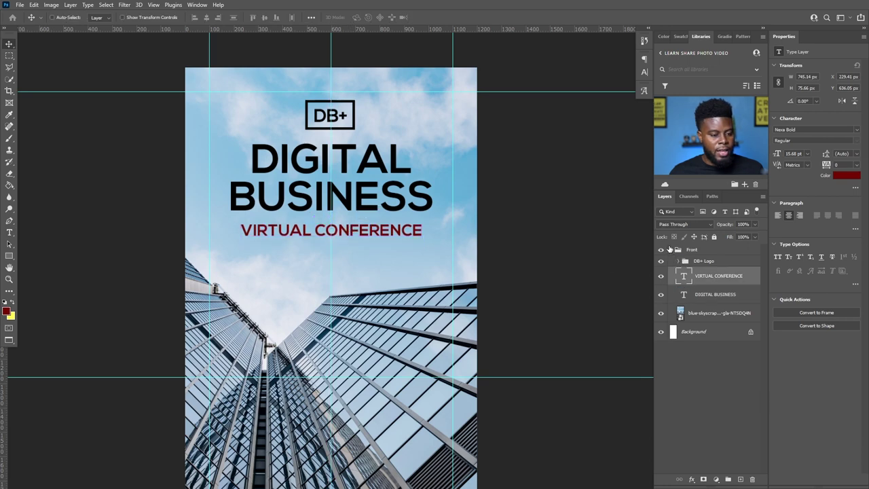
{"action": "key", "text": "ctrl+comma"}
{"action": "key", "text": "ctrl+comma"}
{"action": "left_click", "coordinate": [671, 251]}
{"action": "scroll", "coordinate": [475, 219], "scroll_direction": "down", "scroll_amount": 1}
{"action": "scroll", "coordinate": [480, 216], "scroll_direction": "down", "scroll_amount": 1}
{"action": "scroll", "coordinate": [479, 216], "scroll_direction": "down", "scroll_amount": 1}
{"action": "scroll", "coordinate": [481, 213], "scroll_direction": "right", "scroll_amount": 1}
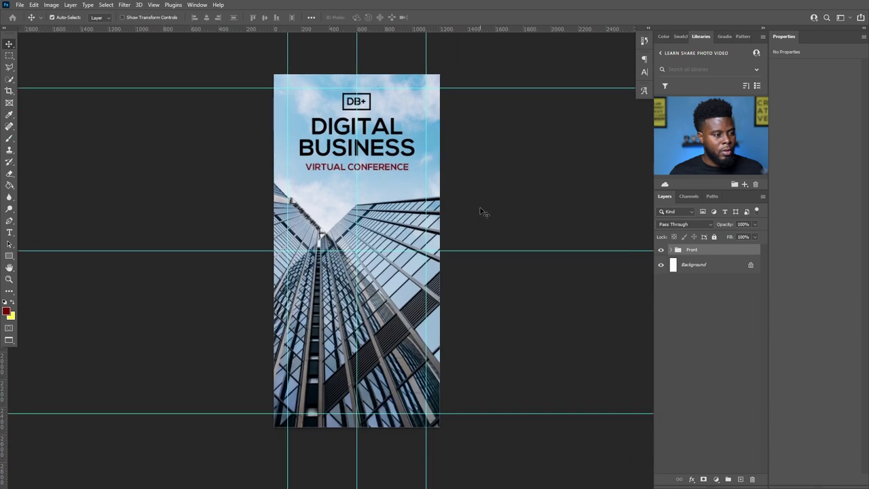
{"action": "scroll", "coordinate": [480, 211], "scroll_direction": "down", "scroll_amount": 1}
{"action": "scroll", "coordinate": [481, 211], "scroll_direction": "up", "scroll_amount": 1}
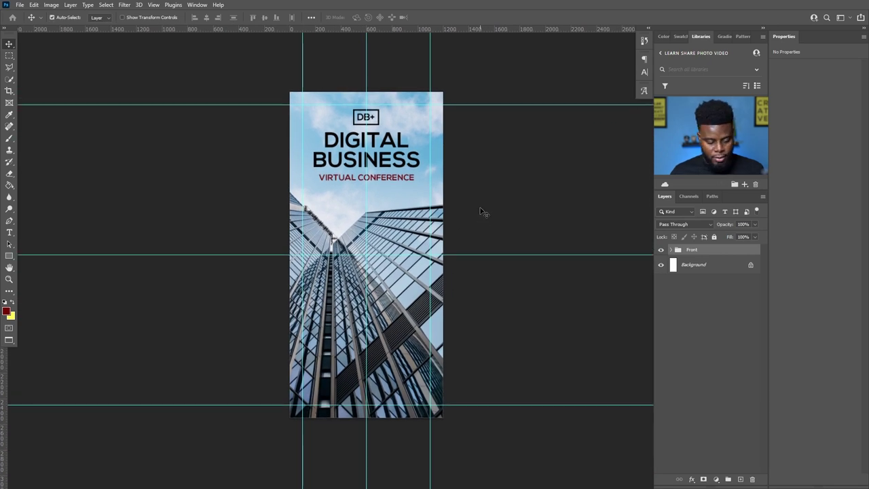
{"action": "key", "text": "ctrl+semicolon"}
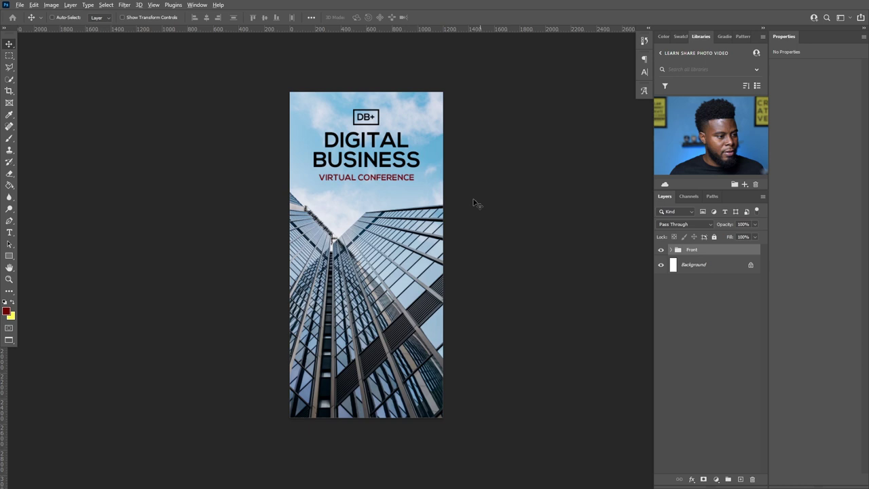
{"action": "scroll", "coordinate": [434, 175], "scroll_direction": "up", "scroll_amount": 2}
{"action": "scroll", "coordinate": [435, 181], "scroll_direction": "down", "scroll_amount": 1}
{"action": "key", "text": "ctrl"}
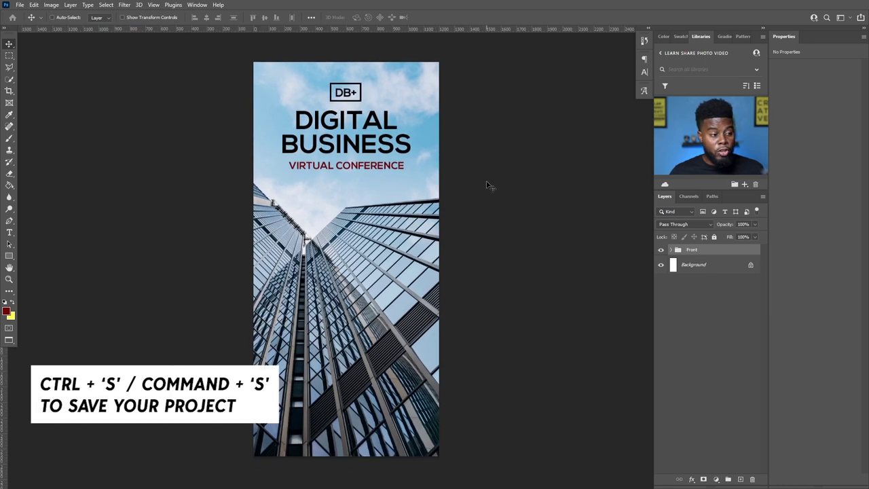
- Duplicate the DB+ Logo group and place the copy above the Front group
{"action": "left_click", "coordinate": [670, 250]}
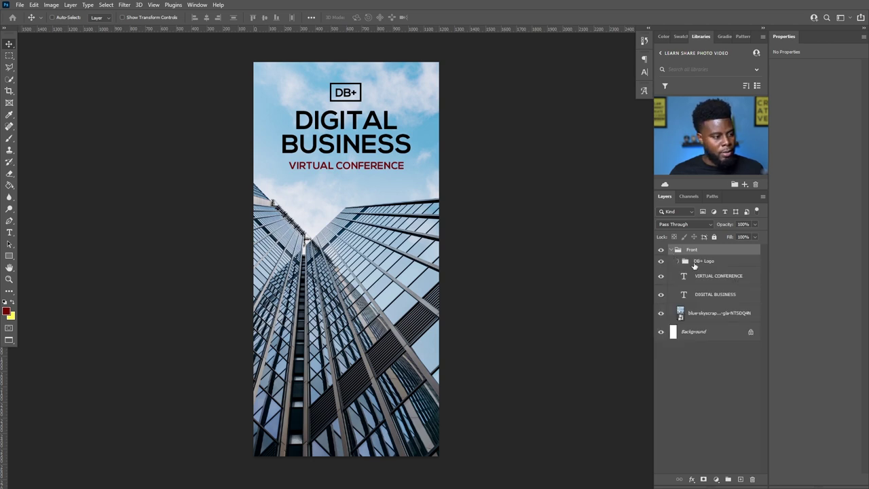
{"action": "left_click", "coordinate": [694, 264]}
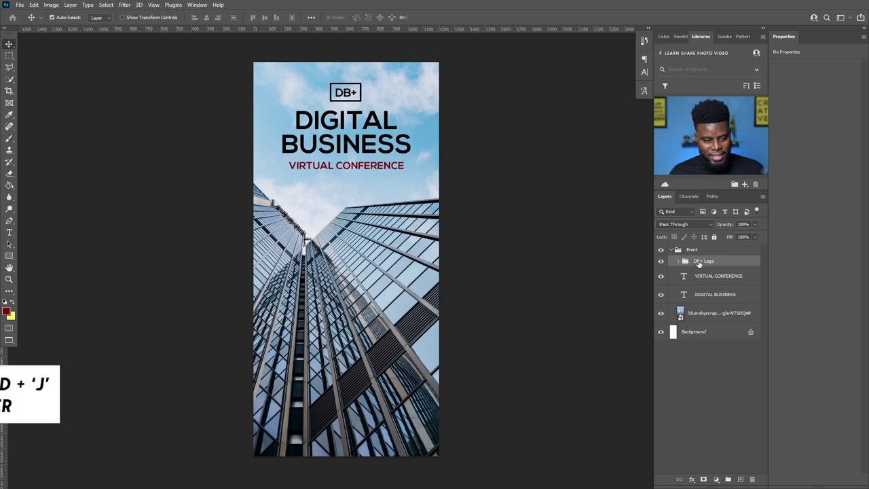
{"action": "key", "text": "ctrl+j"}
{"action": "left_click_drag", "start_coordinate": [699, 261], "coordinate": [698, 244]}
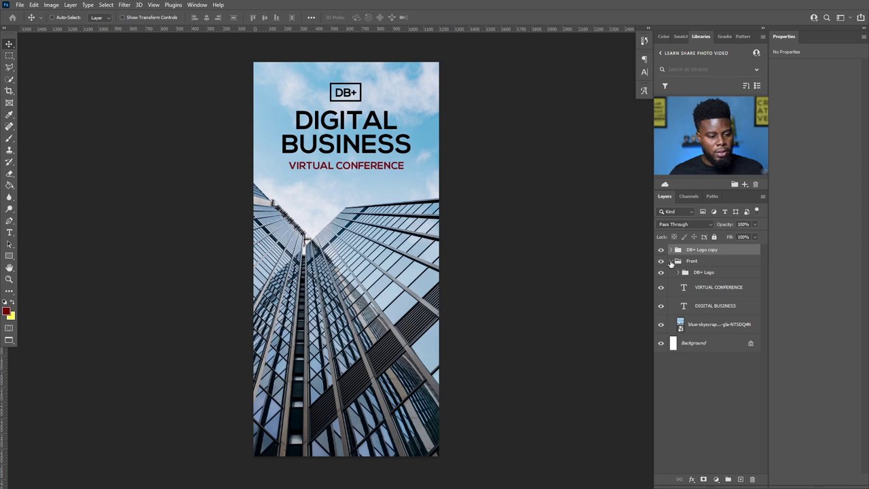
{"action": "left_click", "coordinate": [669, 261]}
{"action": "left_click", "coordinate": [661, 261]}
{"action": "left_click", "coordinate": [661, 262]}
{"action": "left_click", "coordinate": [671, 261]}
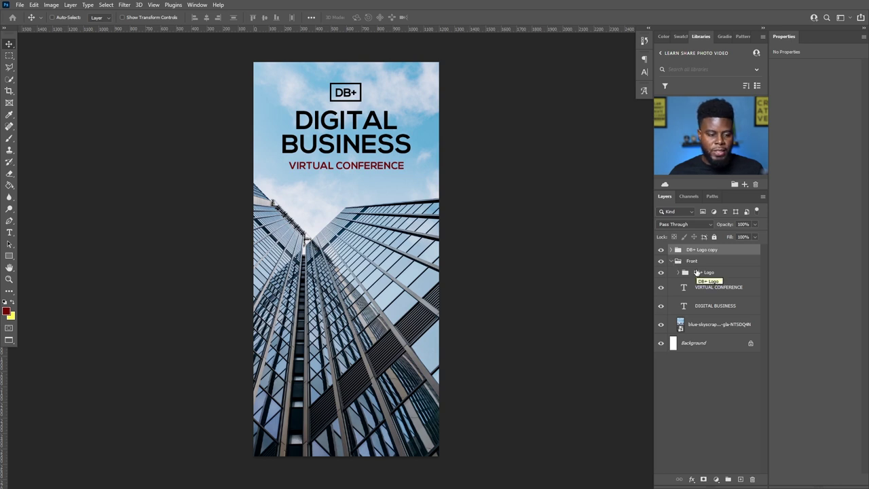
- Copy the VIRTUAL CONFERENCE and DIGITAL BUSINESS text layers out above the Front group and collapse Front
{"action": "left_click", "coordinate": [703, 290]}
{"action": "left_click", "coordinate": [707, 305], "text": "shift"}
{"action": "left_click_drag", "start_coordinate": [705, 295], "coordinate": [703, 254]}
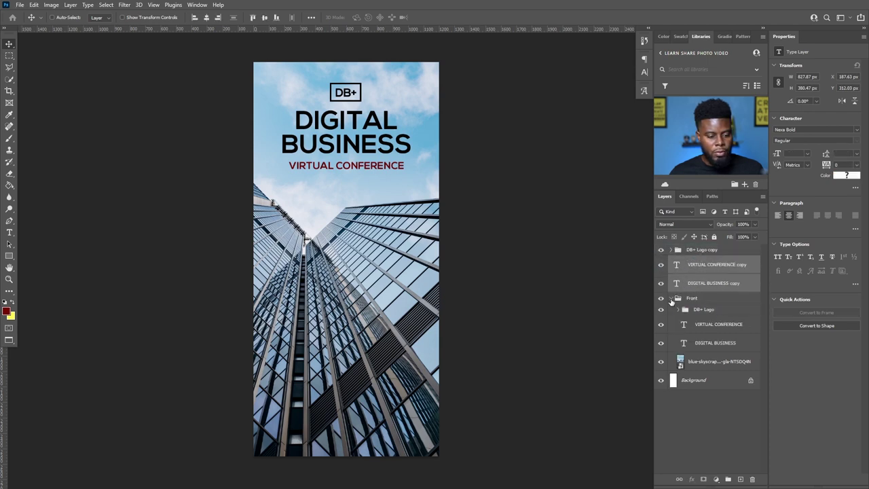
{"action": "left_click", "coordinate": [671, 299]}
- Group the copied DB+ logo and the two copied text layers and name the group Back
{"action": "left_click", "coordinate": [682, 249]}
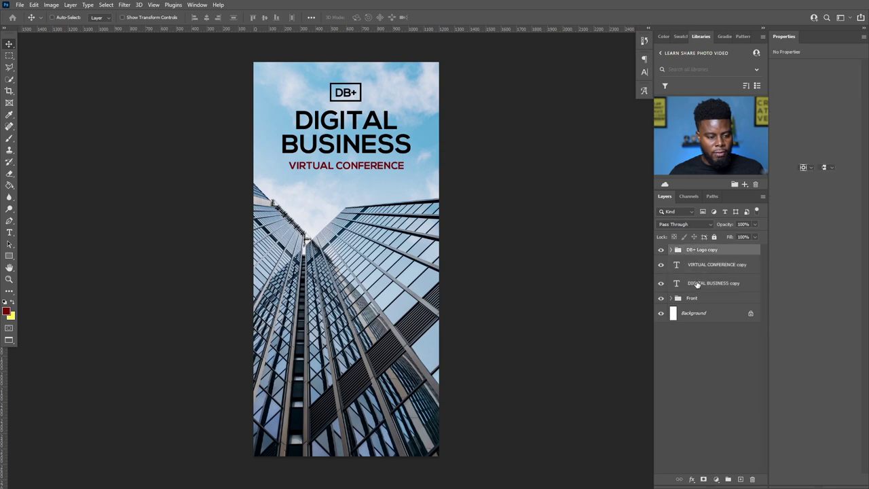
{"action": "left_click", "coordinate": [697, 284], "text": "shift"}
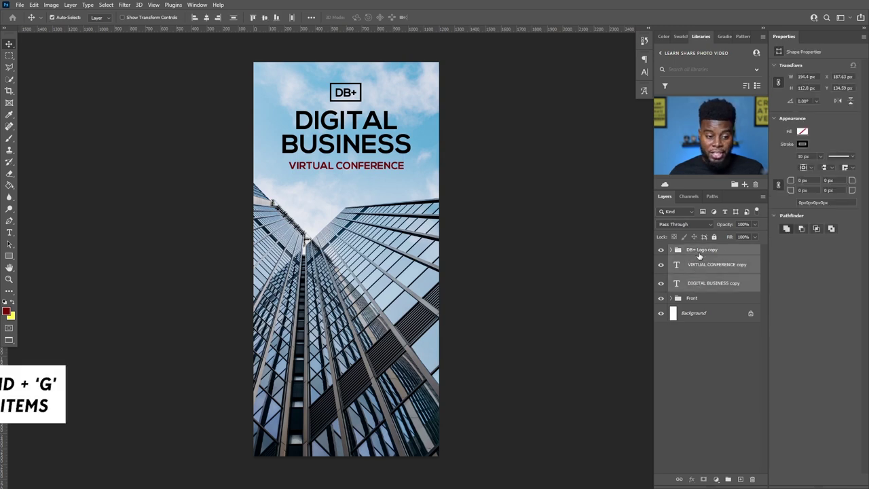
{"action": "key", "text": "ctrl+g"}
{"action": "double_click", "coordinate": [695, 249]}
{"action": "type", "text": "Text"}
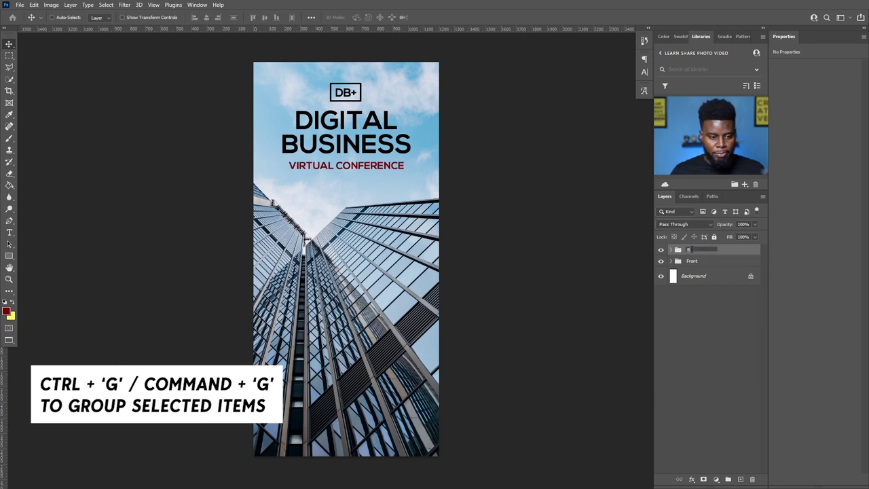
{"action": "key", "text": "Return"}
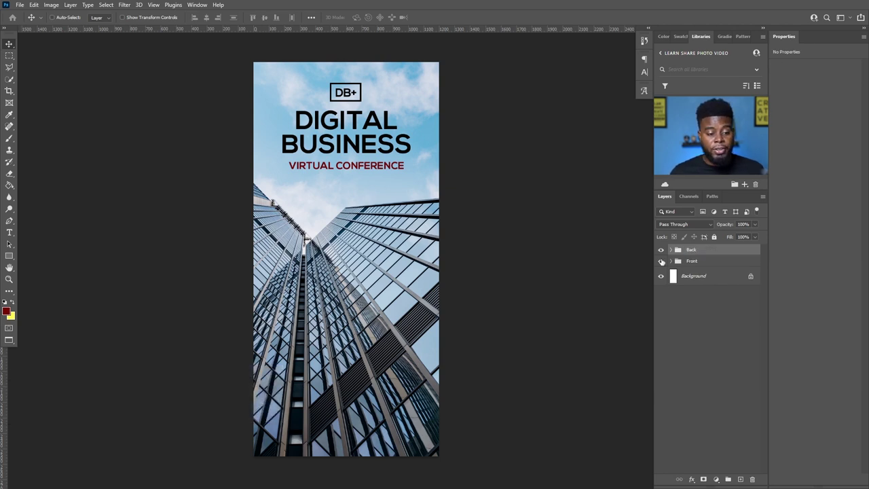
- Hide the Front group so only the Back group shows over the white background
{"action": "left_click", "coordinate": [661, 263]}
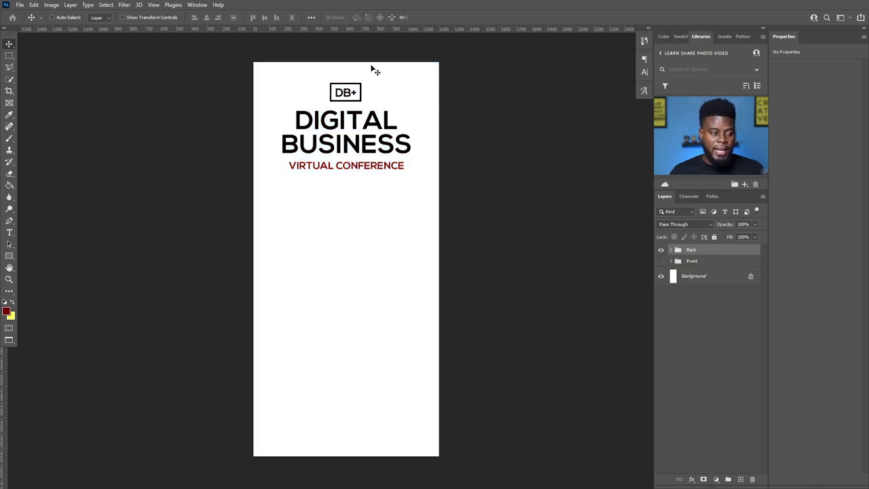
{"action": "left_click", "coordinate": [661, 277]}
{"action": "left_click", "coordinate": [663, 277]}
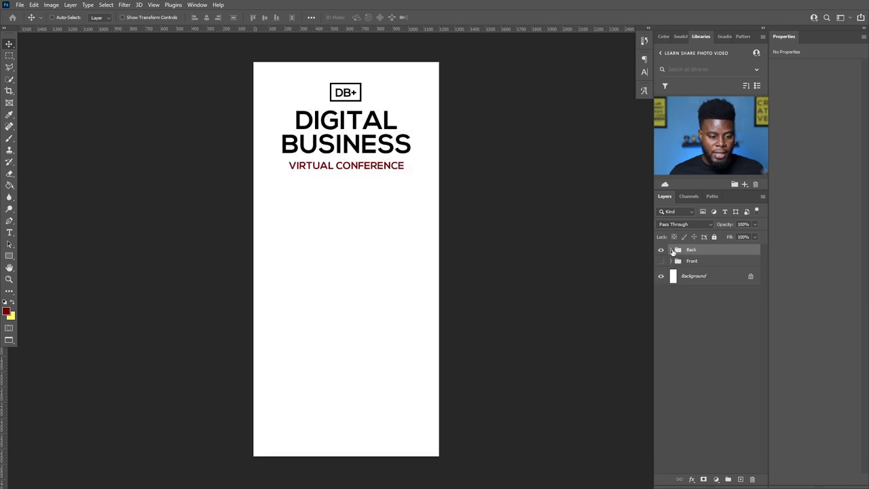
- With the guides shown, scale the Back group's logo and text layers to 60% and move them to the page centre
{"action": "left_click", "coordinate": [671, 250]}
{"action": "left_click", "coordinate": [702, 260]}
{"action": "left_click", "coordinate": [701, 294], "text": "shift"}
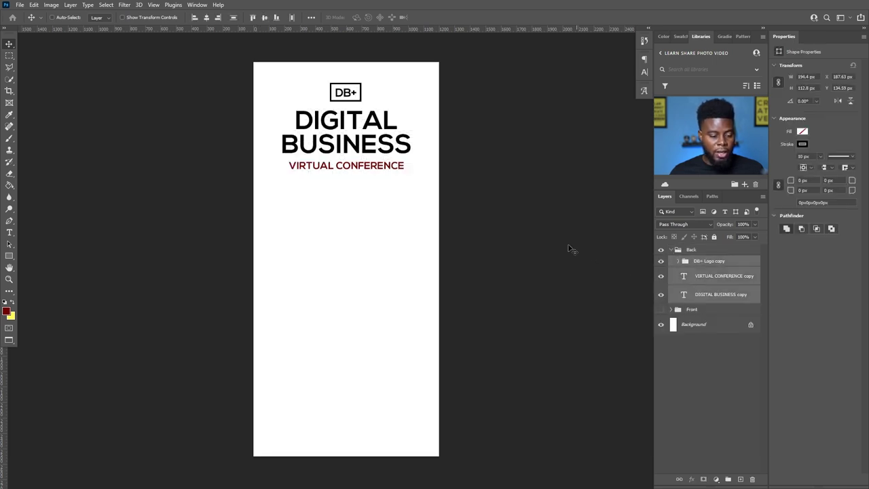
{"action": "key", "text": "ctrl+t"}
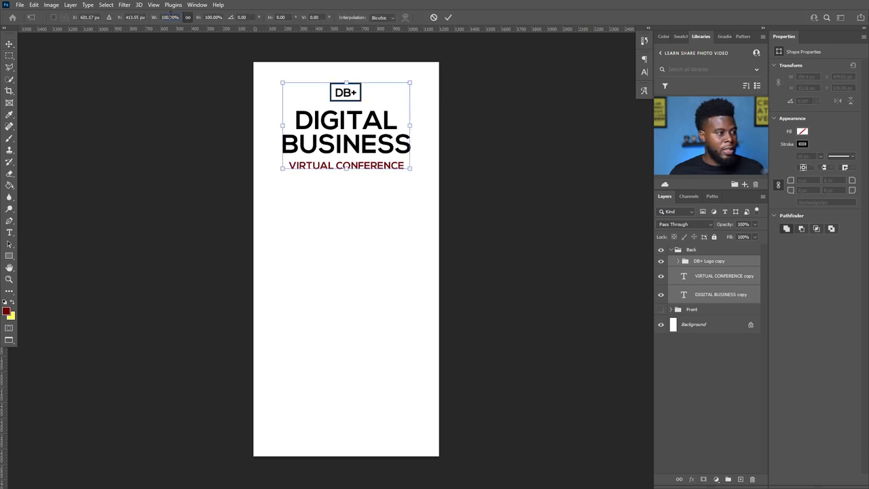
{"action": "type", "text": "90"}
{"action": "key", "text": "Return"}
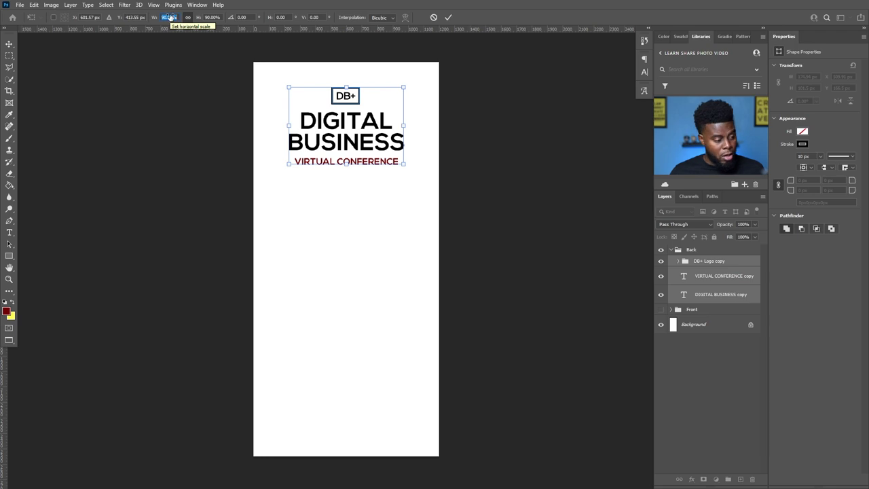
{"action": "key", "text": "ctrl+semicolon"}
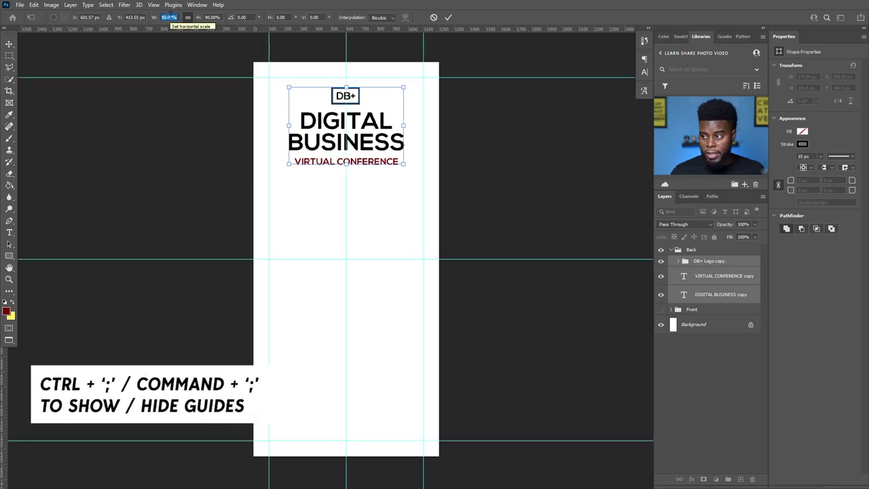
{"action": "key", "text": "shift+Down"}
{"action": "key", "text": "shift+Down"}
{"action": "key", "text": "shift+Down"}
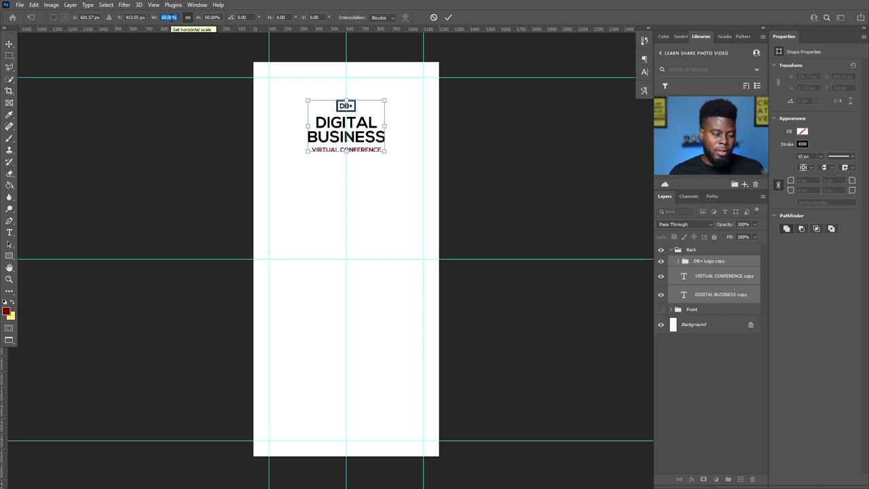
{"action": "key", "text": "Return"}
{"action": "key", "text": "Return"}
{"action": "left_click_drag", "start_coordinate": [367, 131], "coordinate": [363, 261]}
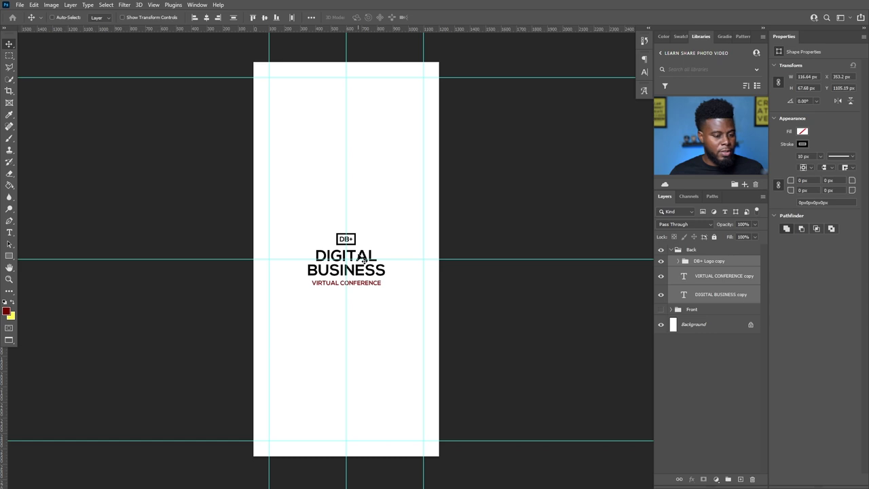
- Add the text PRINTED BY LEARN SHARE PRINTERS INC. in the Back group, centred near the bottom of the page
{"action": "left_click", "coordinate": [684, 251]}
{"action": "key", "text": "t"}
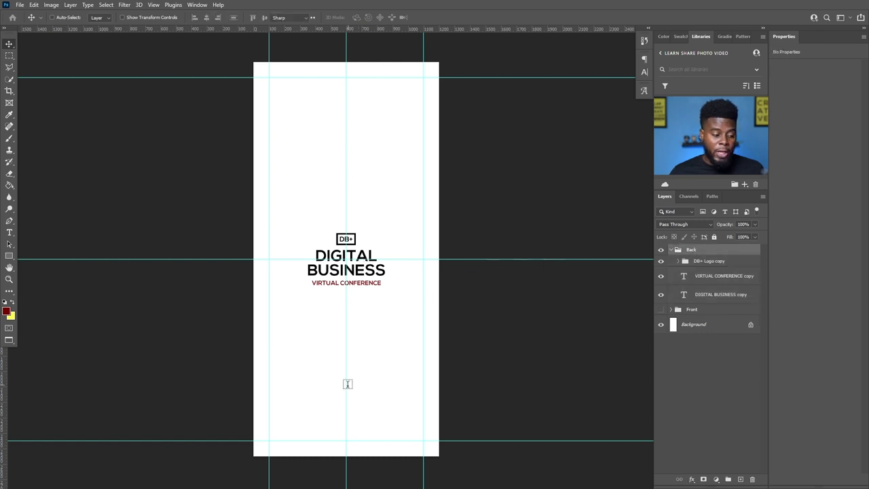
{"action": "left_click", "coordinate": [344, 427]}
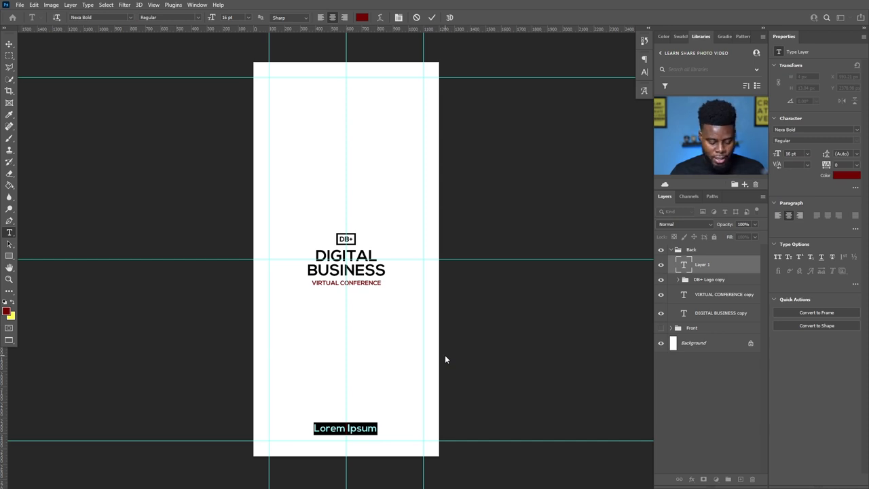
{"action": "type", "text": "PRINTED"}
{"action": "key", "text": "BackSpace"}
{"action": "type", "text": "D BY LEARN SHARE PRINTERS I"}
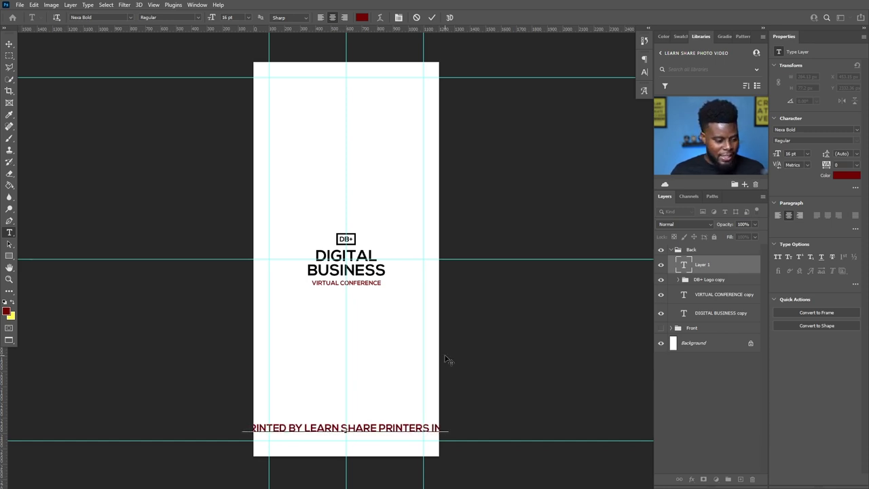
{"action": "type", "text": "N"}
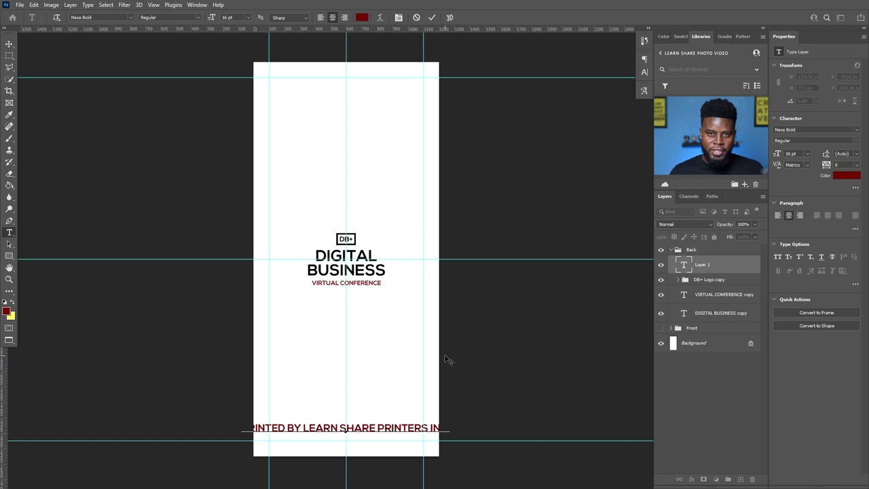
- Set the printer credit line's font size to 7 pt and its colour to black (000000)
{"action": "key", "text": "ctrl+a"}
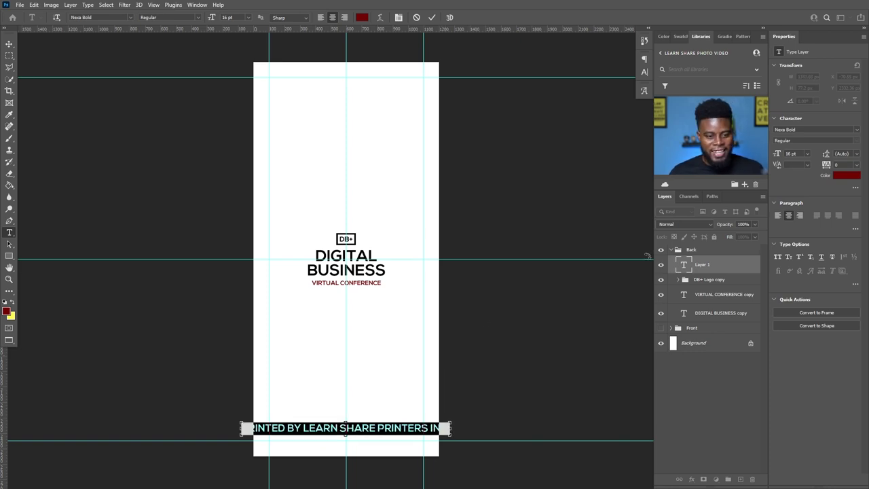
{"action": "left_click", "coordinate": [792, 153]}
{"action": "scroll", "coordinate": [791, 153], "scroll_direction": "down", "scroll_amount": 8}
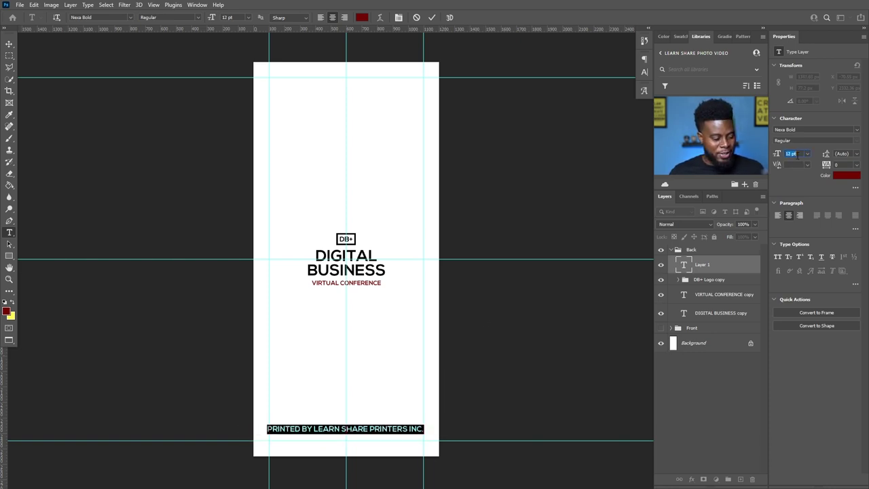
{"action": "scroll", "coordinate": [797, 155], "scroll_direction": "down", "scroll_amount": 1}
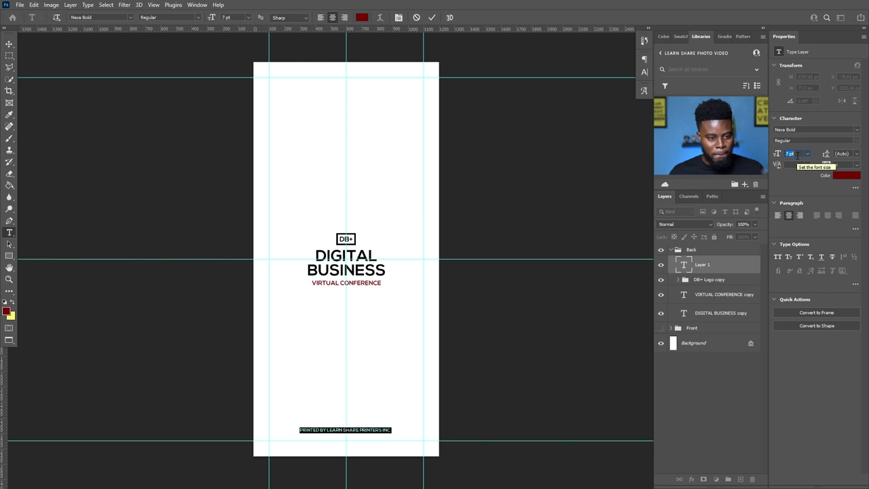
{"action": "left_click", "coordinate": [837, 176]}
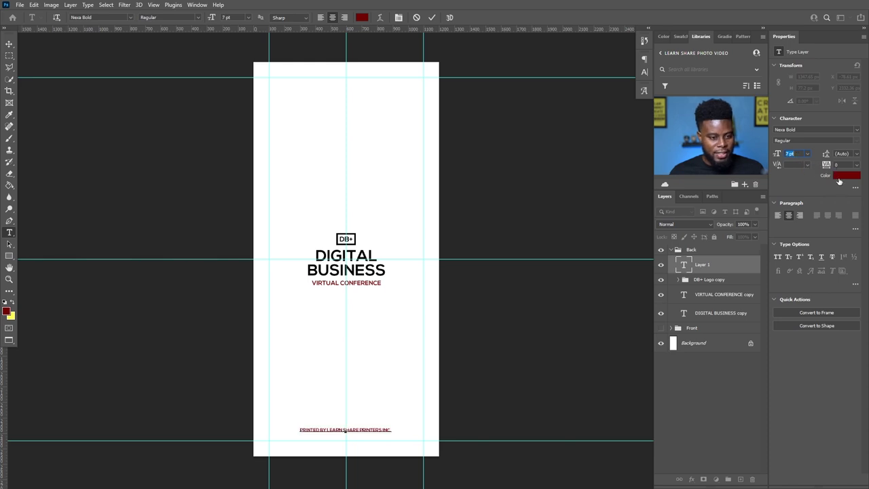
{"action": "type", "text": "000000"}
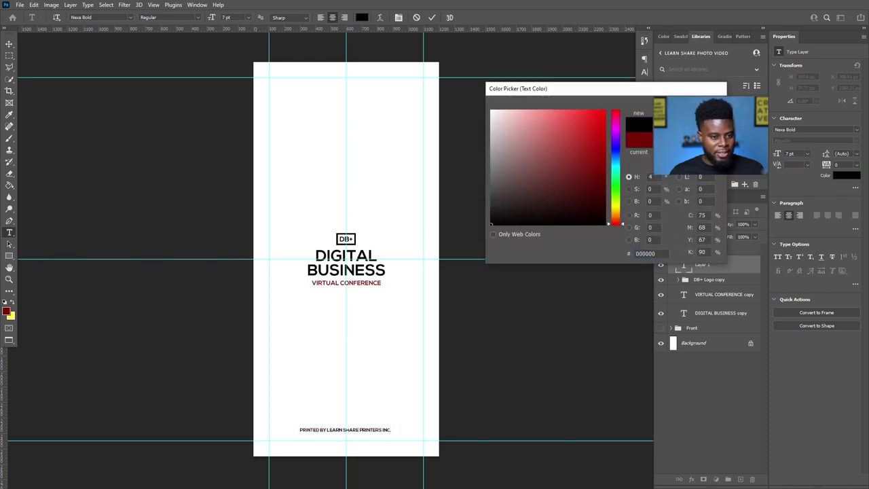
{"action": "key", "text": "Return"}
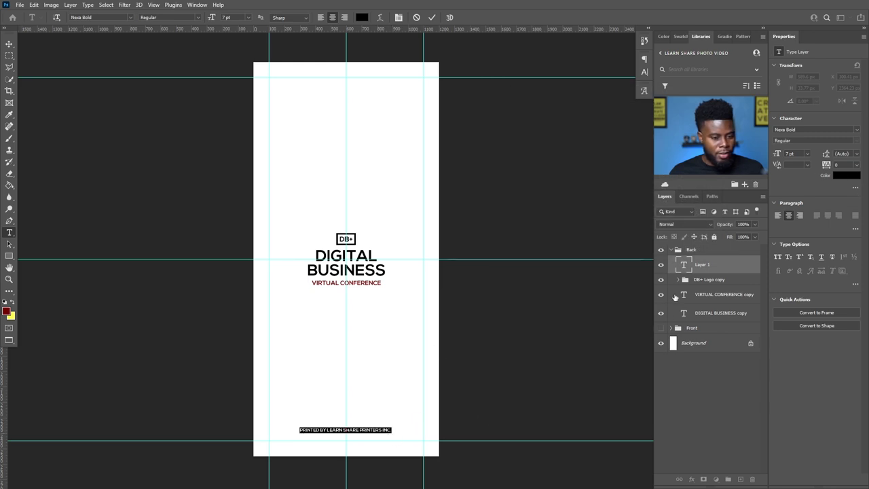
- Move the printer credit line straight down onto the page's lower margin guide
{"action": "left_click", "coordinate": [397, 439]}
{"action": "key", "text": "v"}
{"action": "left_click_drag", "start_coordinate": [374, 387], "coordinate": [373, 394]}
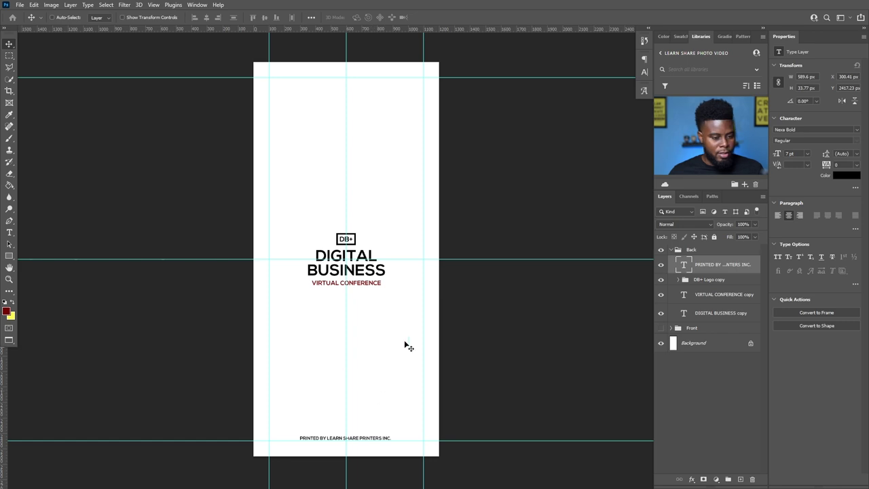
- Collapse and hide the Back group, and show the Front group
{"action": "left_click", "coordinate": [662, 250]}
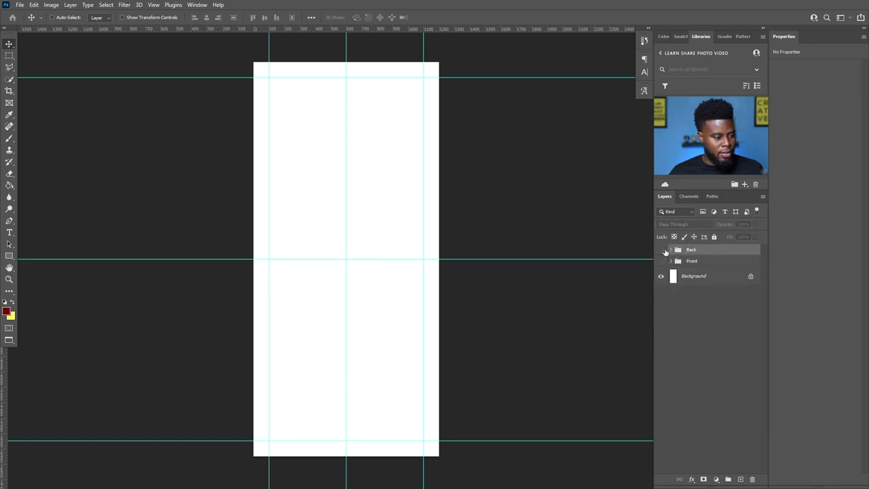
{"action": "left_click", "coordinate": [662, 251]}
{"action": "left_click", "coordinate": [663, 251]}
{"action": "left_click", "coordinate": [662, 261]}
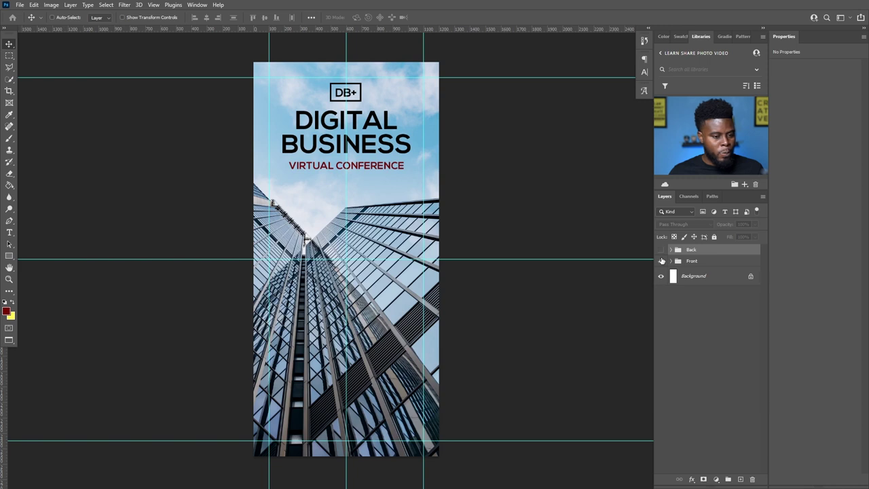
- Add 2021 as a second line under VIRTUAL CONFERENCE on the front cover
{"action": "key", "text": "t"}
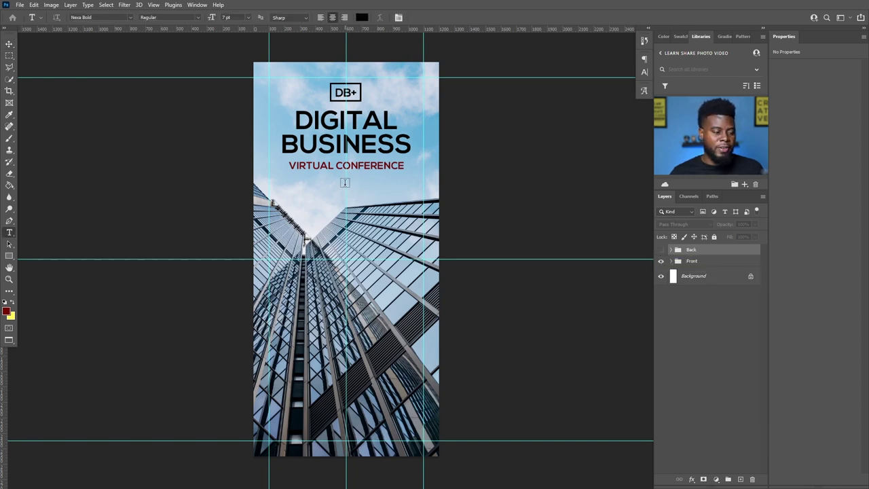
{"action": "key", "text": "v"}
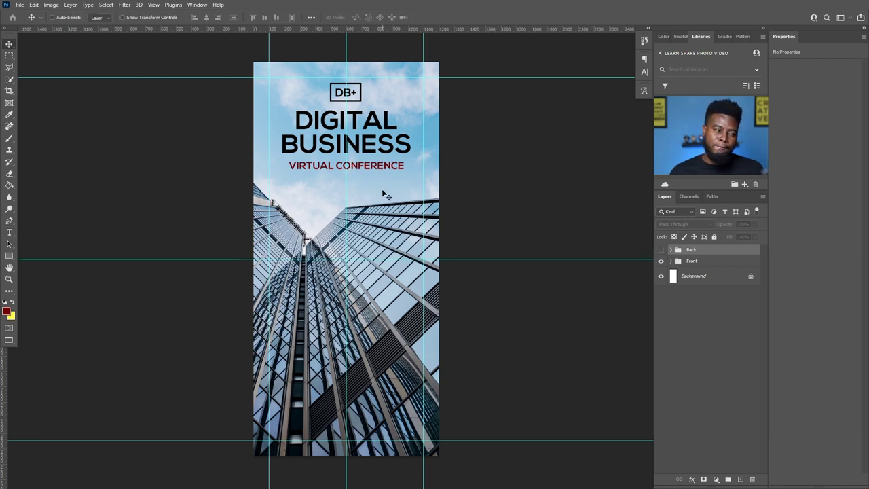
{"action": "key", "text": "t"}
{"action": "left_click", "coordinate": [364, 165]}
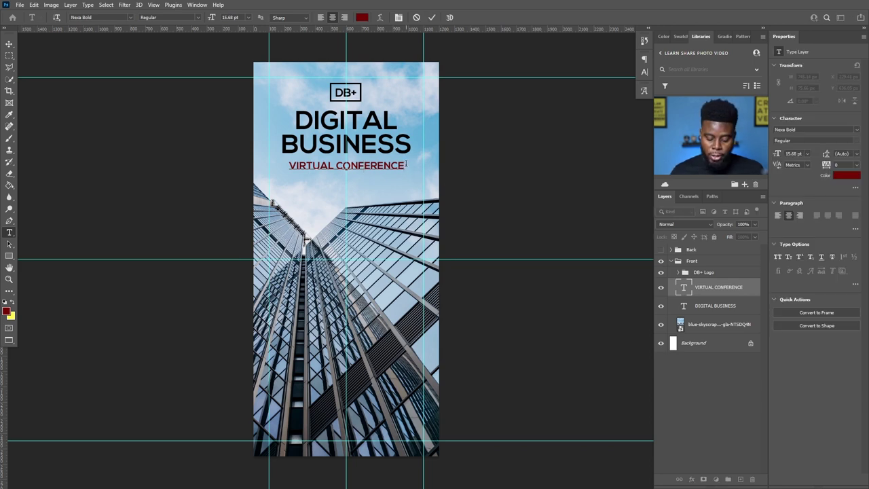
{"action": "key", "text": "Return"}
{"action": "type", "text": "2021"}
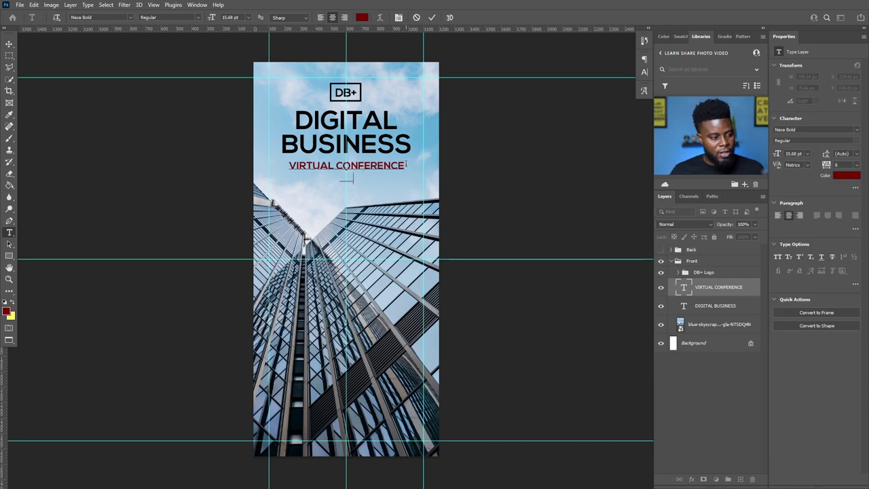
{"action": "key", "text": "ctrl+Return"}
{"action": "key", "text": "v"}
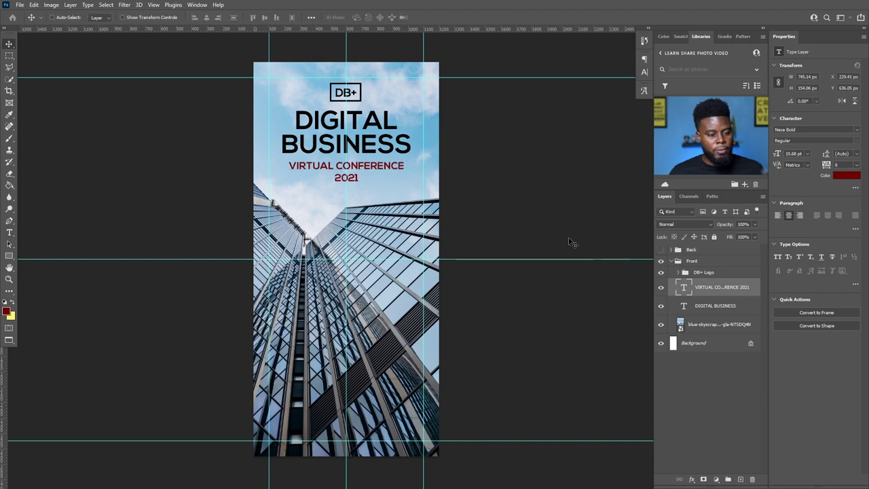
- Collapse and hide the Front group, and make the Back group visible
{"action": "left_click", "coordinate": [691, 260]}
{"action": "left_click", "coordinate": [670, 261]}
{"action": "left_click", "coordinate": [660, 261]}
{"action": "left_click", "coordinate": [660, 249]}
- Add 2021 as a second line under VIRTUAL CONFERENCE on the back page
{"action": "key", "text": "t"}
{"action": "left_click", "coordinate": [380, 284]}
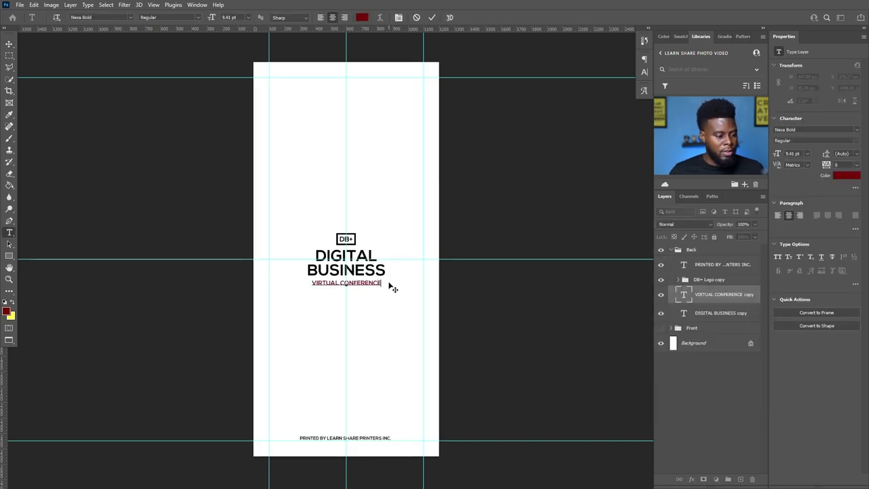
{"action": "type", "text": "2021"}
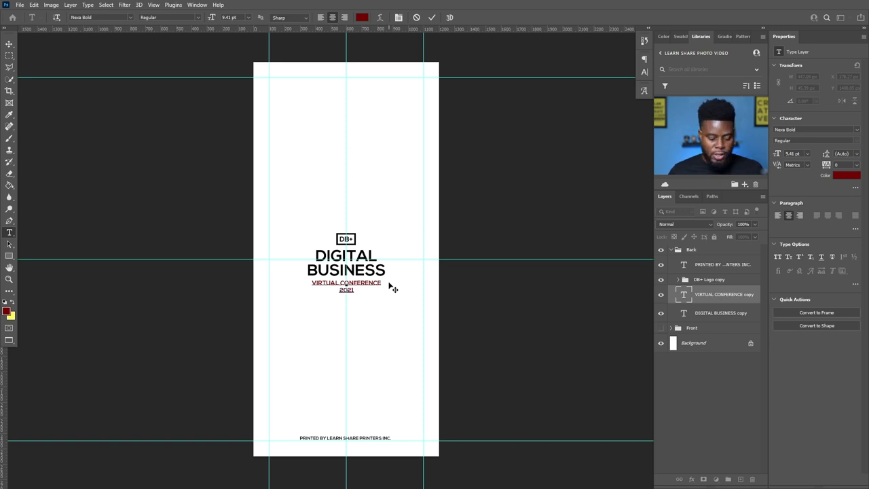
{"action": "key", "text": "ctrl+Return"}
{"action": "key", "text": "v"}
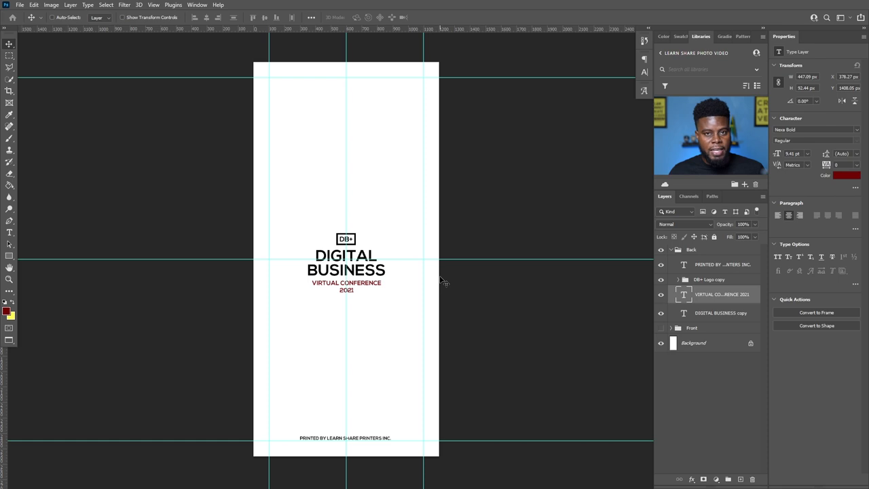
- Collapse the Back group, compare the front and back pages by toggling their visibility, and leave both groups hidden
{"action": "left_click", "coordinate": [671, 250]}
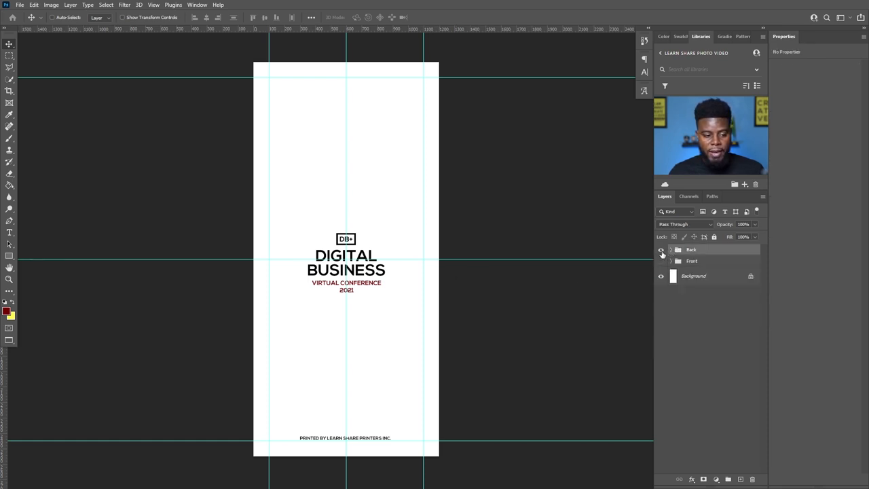
{"action": "left_click", "coordinate": [661, 252]}
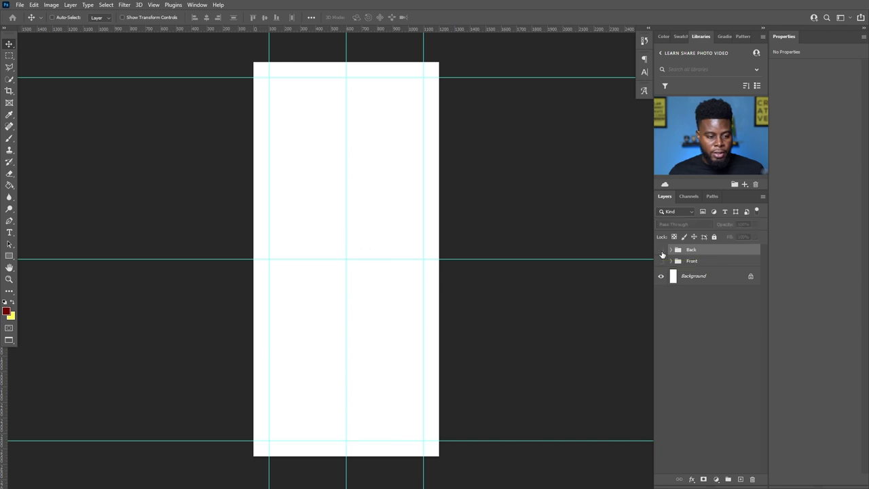
{"action": "left_click", "coordinate": [661, 261]}
{"action": "left_click", "coordinate": [661, 261]}
{"action": "left_click", "coordinate": [662, 250]}
{"action": "left_click", "coordinate": [662, 249]}
{"action": "left_click", "coordinate": [662, 261]}
{"action": "left_click", "coordinate": [661, 261]}
{"action": "left_click", "coordinate": [662, 249]}
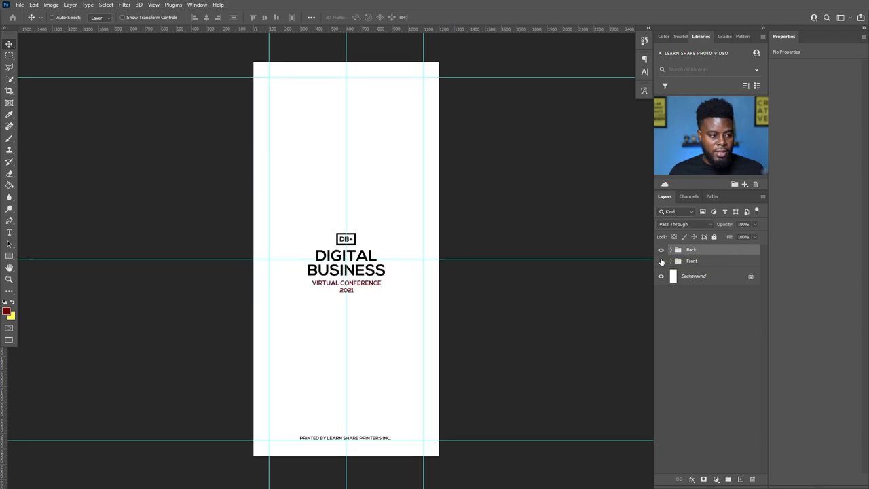
{"action": "left_click", "coordinate": [662, 251]}
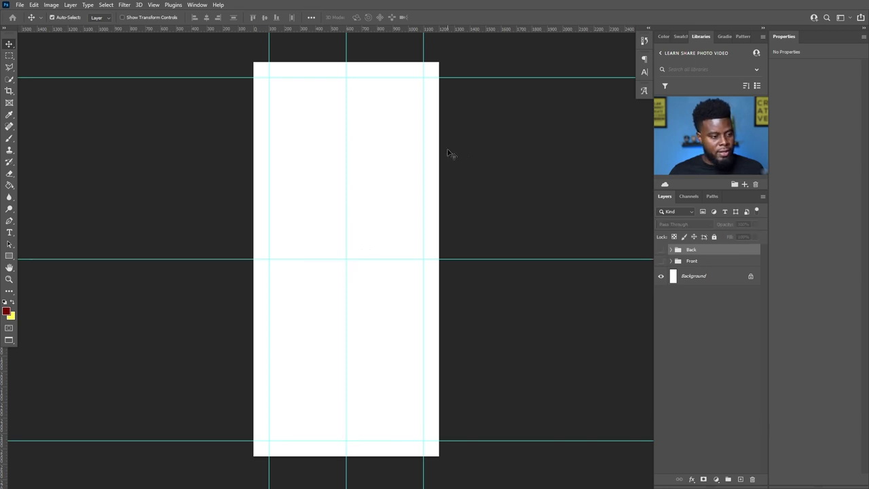
{"action": "left_click", "coordinate": [662, 250]}
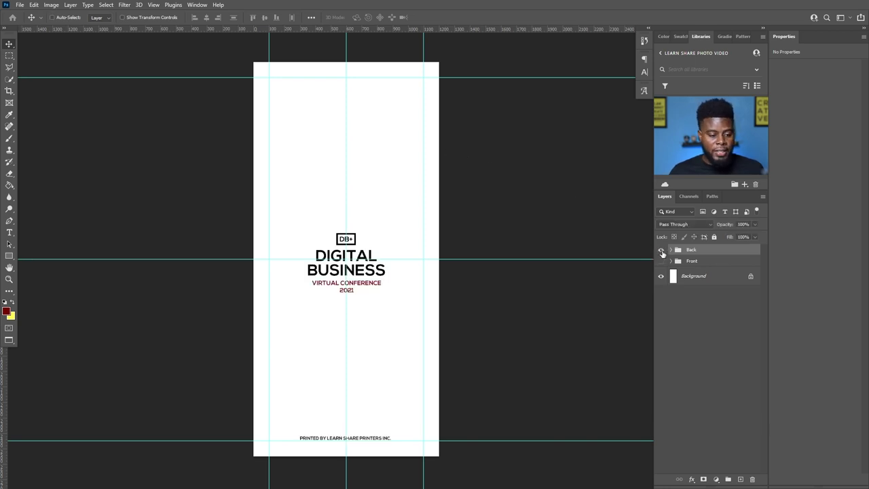
{"action": "left_click", "coordinate": [661, 251]}
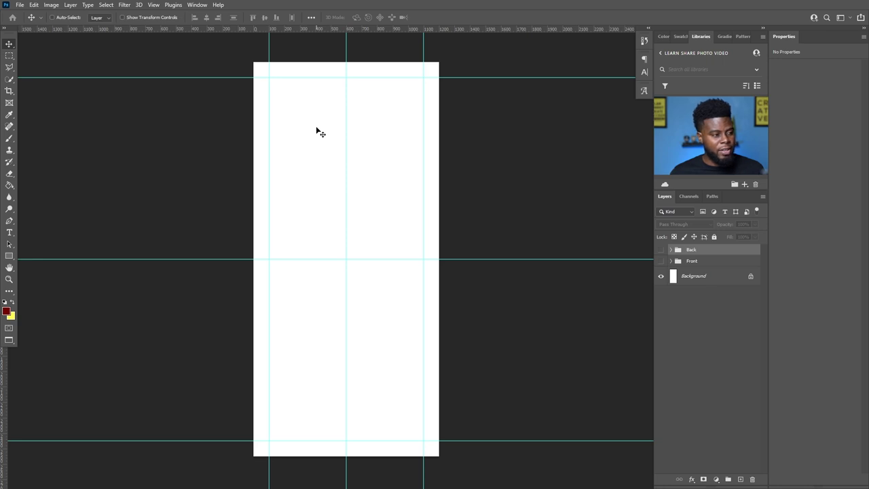
- Duplicate the DB+ logo from the Back group and move the duplicate out above all the groups
{"action": "scroll", "coordinate": [318, 123], "scroll_direction": "up", "scroll_amount": 1}
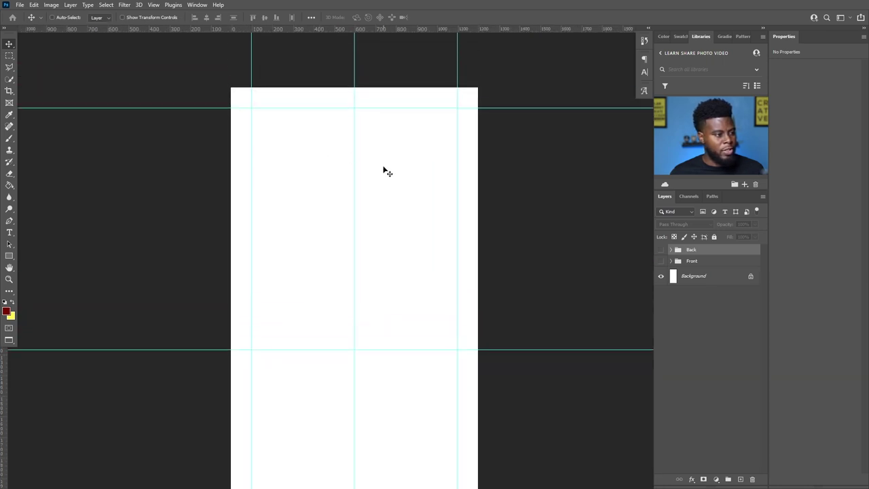
{"action": "scroll", "coordinate": [384, 171], "scroll_direction": "right", "scroll_amount": 1}
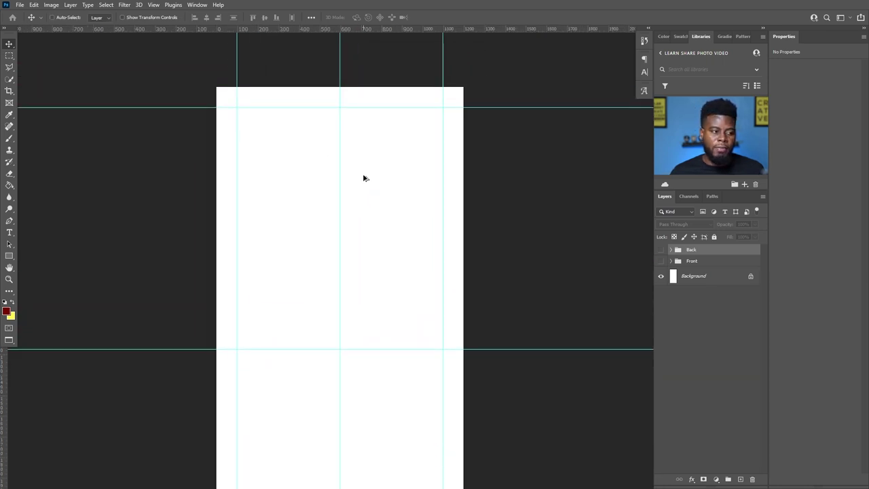
{"action": "scroll", "coordinate": [340, 153], "scroll_direction": "down", "scroll_amount": 1}
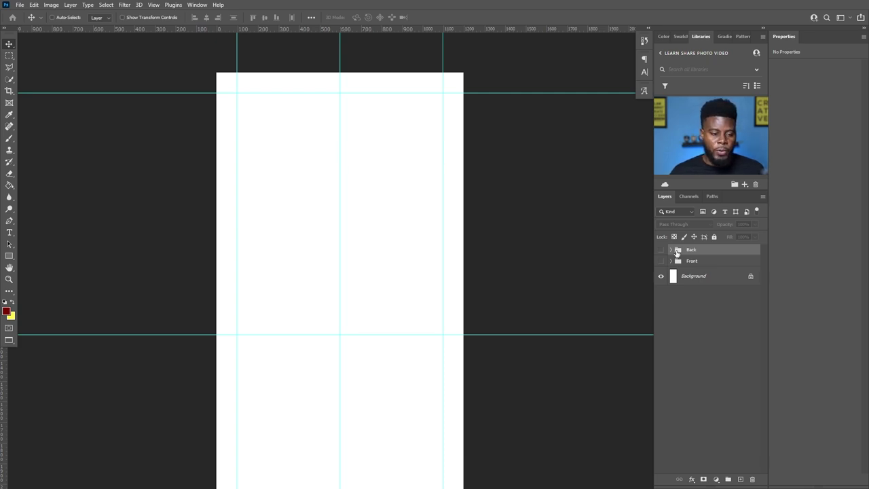
{"action": "left_click", "coordinate": [671, 261]}
{"action": "left_click", "coordinate": [671, 261]}
{"action": "left_click", "coordinate": [672, 250]}
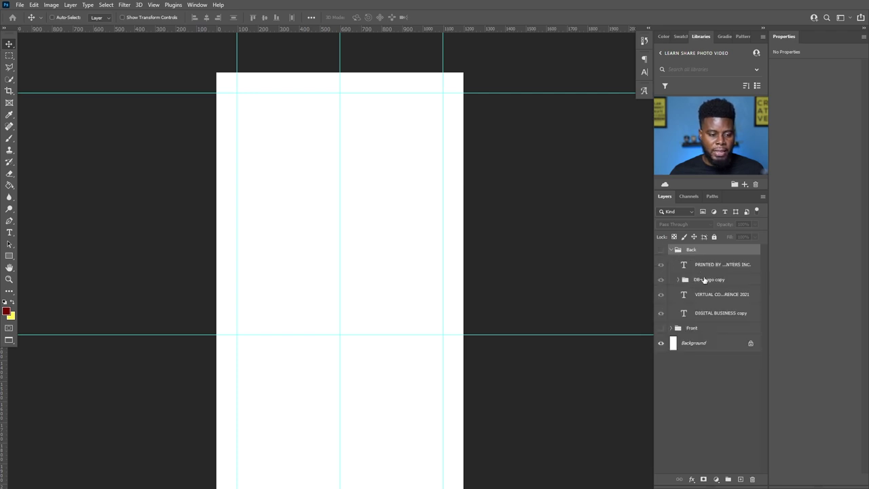
{"action": "left_click", "coordinate": [704, 280]}
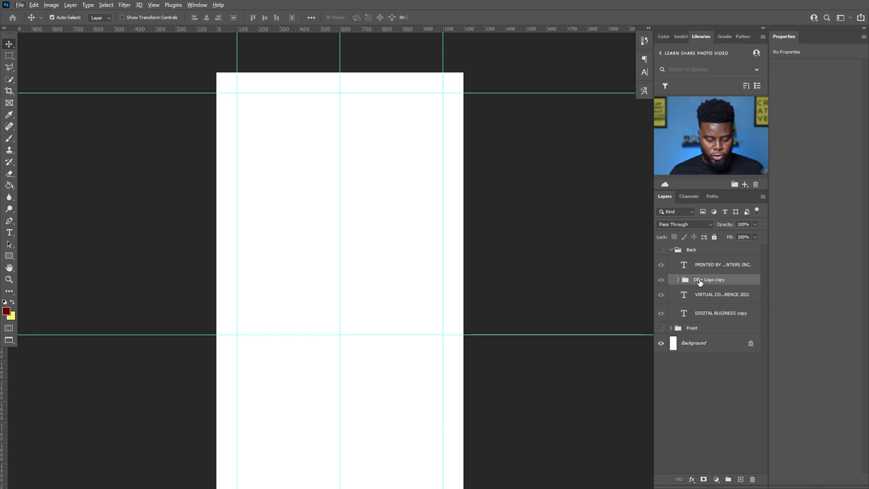
{"action": "key", "text": "ctrl+j"}
{"action": "left_click_drag", "start_coordinate": [699, 280], "coordinate": [678, 250]}
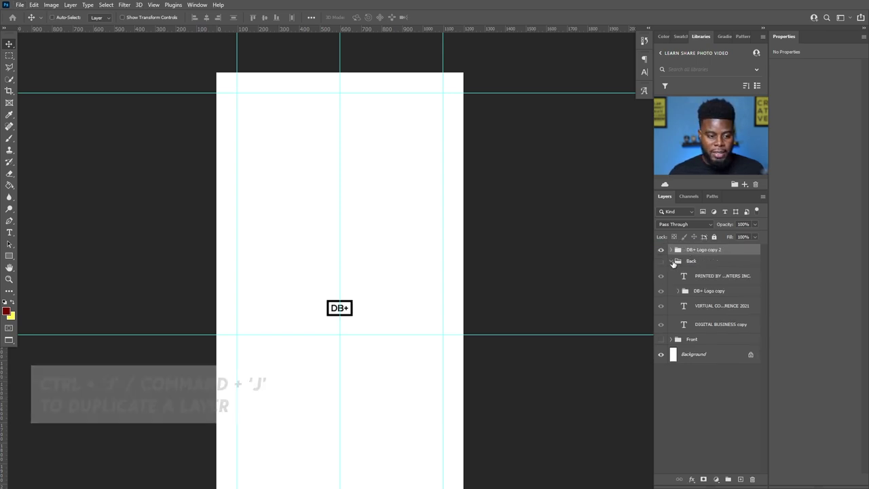
- Collapse the Back group and put the duplicated DB+ logo into a new group of its own
{"action": "left_click", "coordinate": [671, 261]}
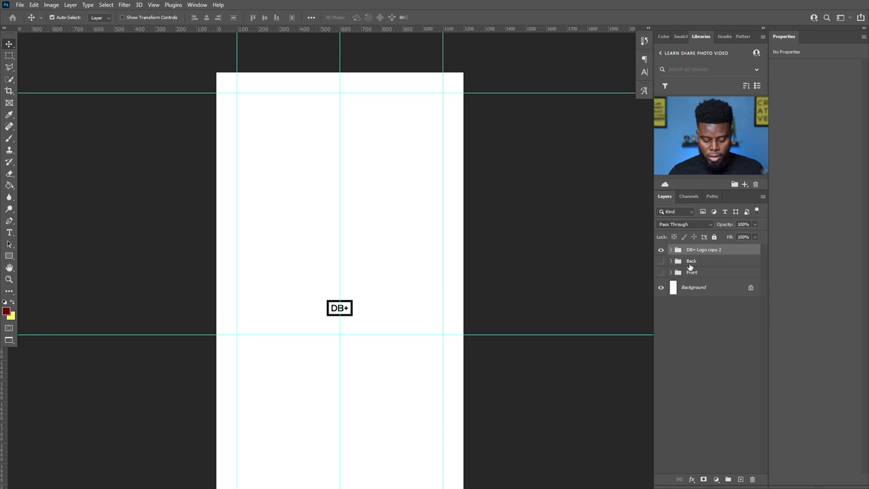
{"action": "key", "text": "ctrl+g"}
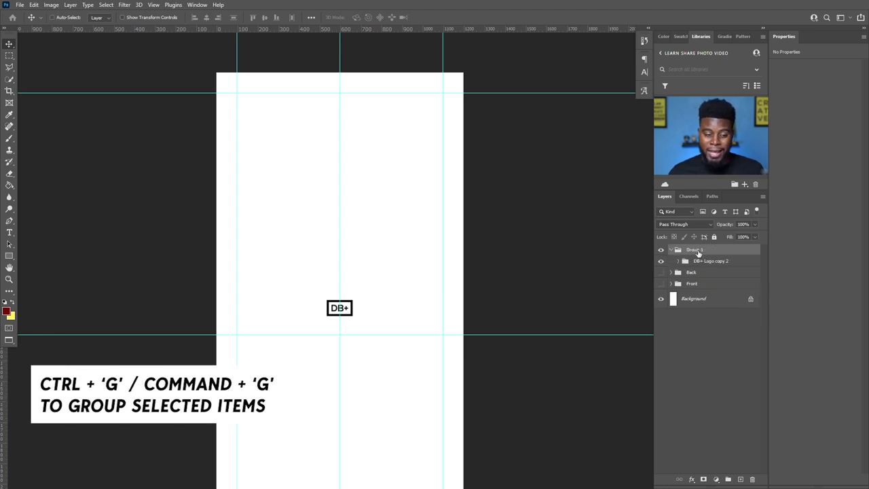
- Rename the new group Left and move its DB+ logo straight up to just below the page's upper margin guide
{"action": "double_click", "coordinate": [695, 250]}
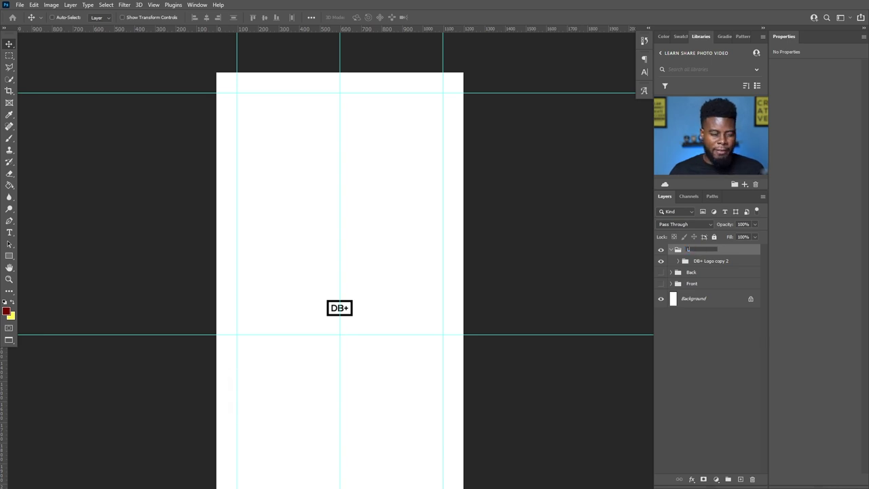
{"action": "type", "text": "Left"}
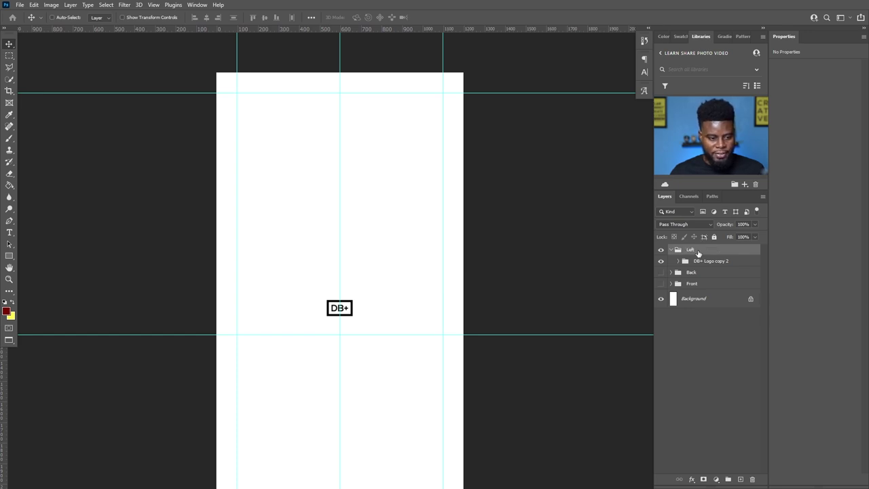
{"action": "scroll", "coordinate": [448, 201], "scroll_direction": "down", "scroll_amount": 2}
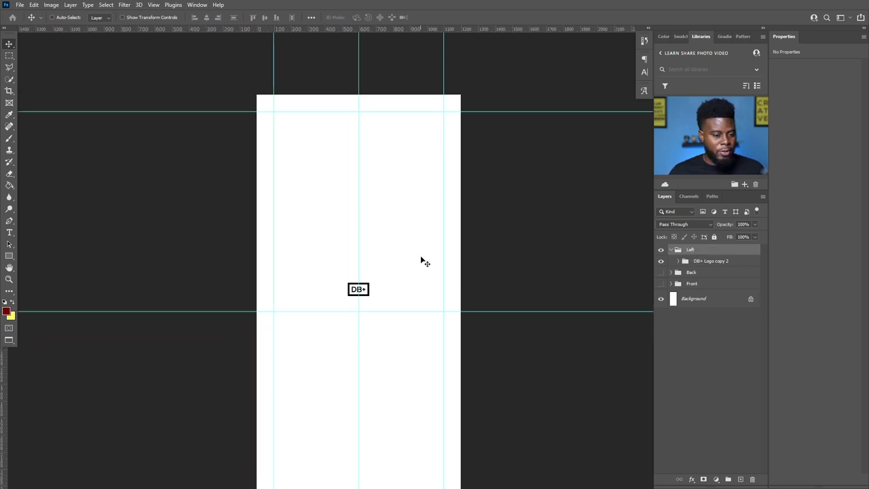
{"action": "left_click_drag", "start_coordinate": [372, 294], "coordinate": [372, 106]}
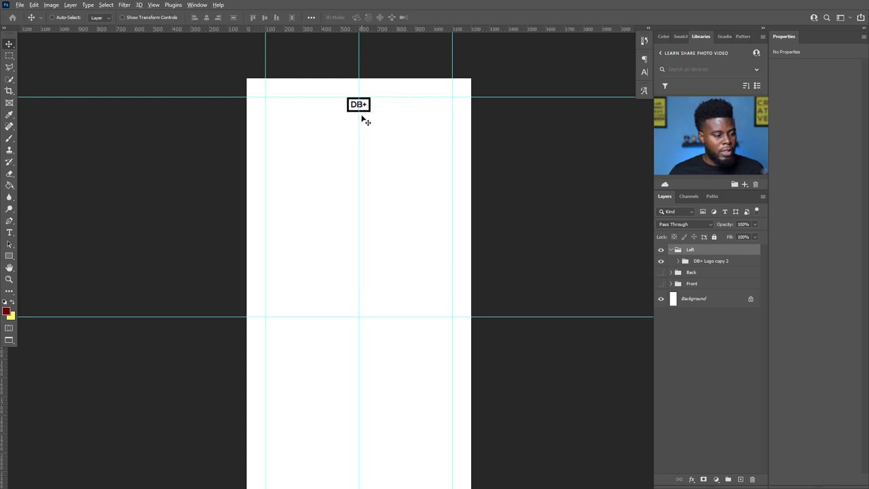
- Add the heading ABOUT THE DB+ centred below the logo and move it about 23 px lower
{"action": "scroll", "coordinate": [365, 121], "scroll_direction": "down", "scroll_amount": 1}
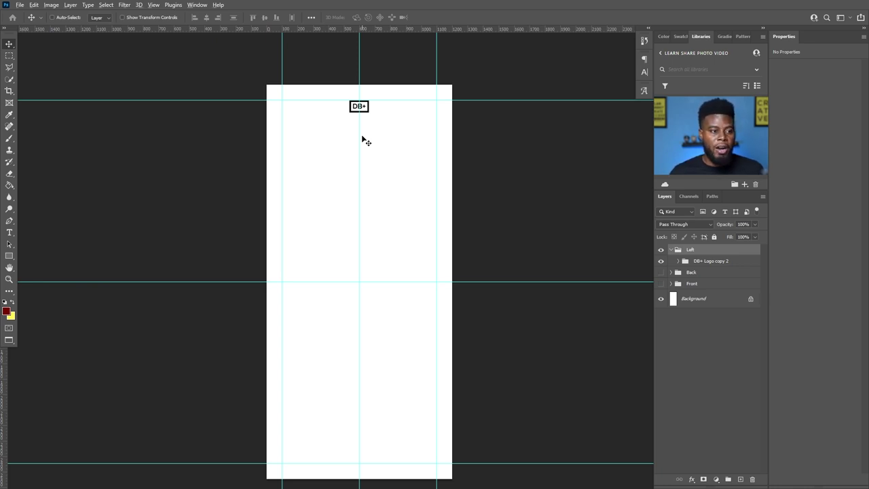
{"action": "scroll", "coordinate": [363, 139], "scroll_direction": "up", "scroll_amount": 1}
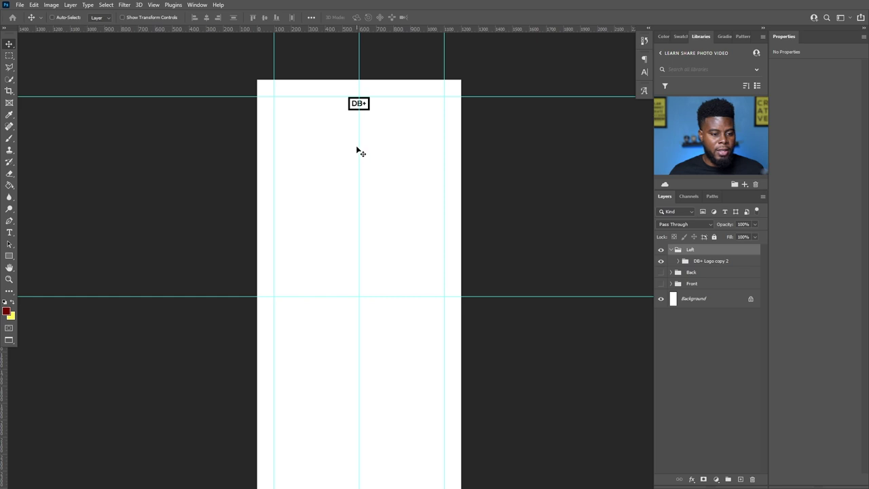
{"action": "scroll", "coordinate": [359, 151], "scroll_direction": "up", "scroll_amount": 1}
{"action": "key", "text": "t"}
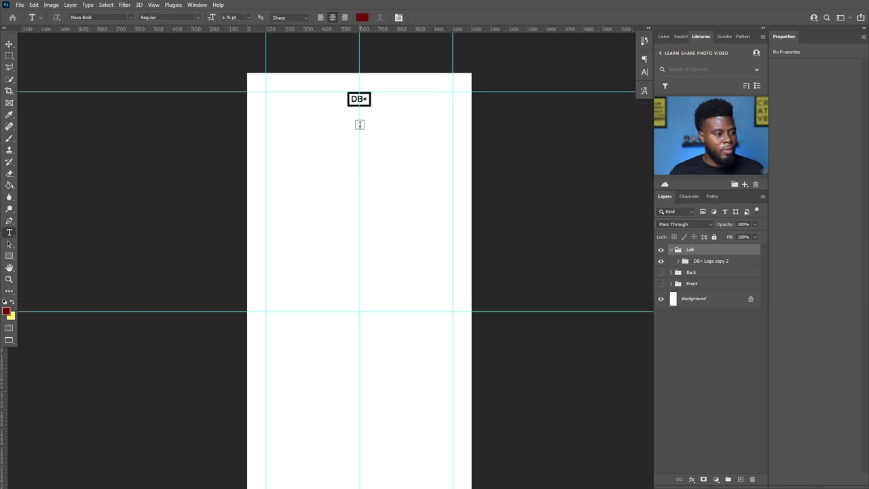
{"action": "left_click", "coordinate": [358, 120]}
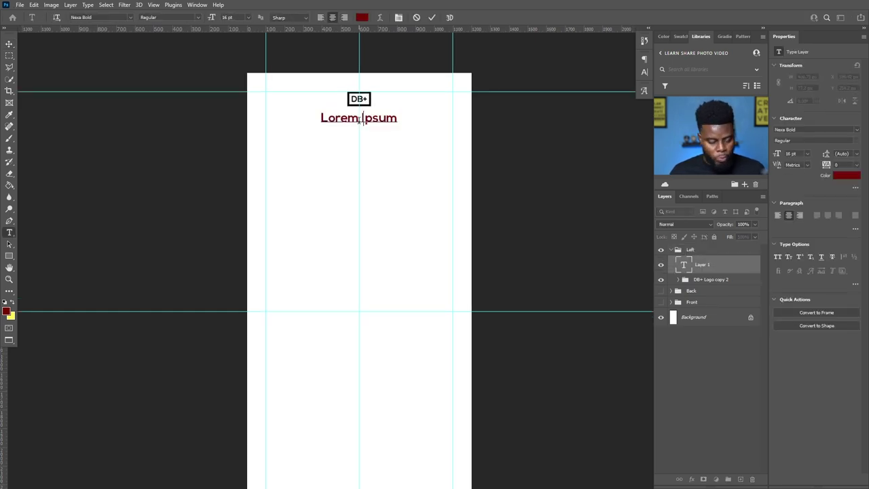
{"action": "type", "text": "ABOUT"}
{"action": "key", "text": "ctrl+a"}
{"action": "type", "text": "ABOUT "}
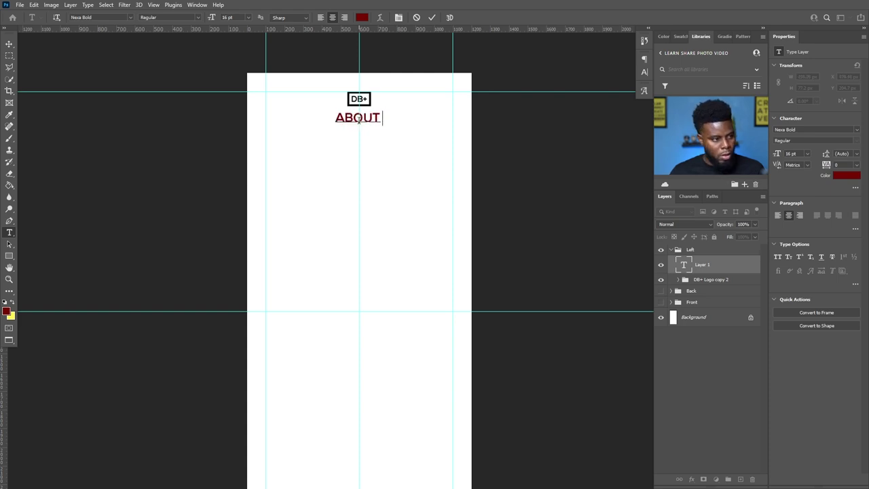
{"action": "type", "text": "THE "}
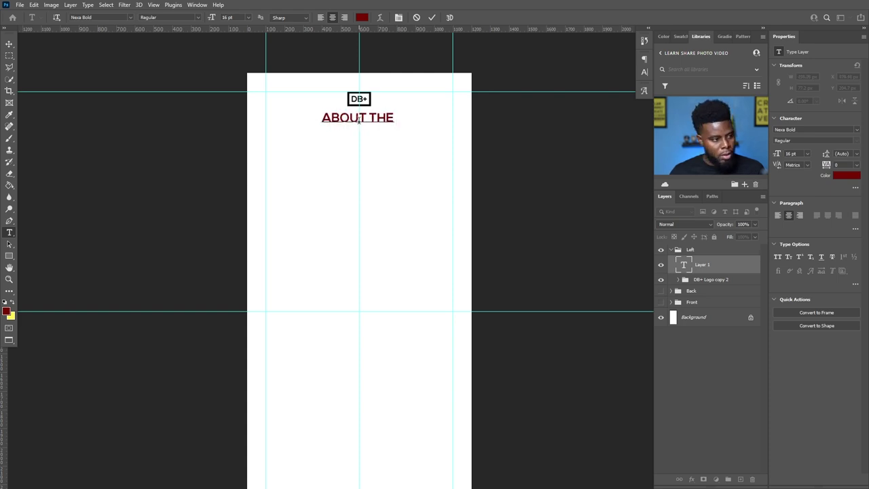
{"action": "type", "text": "DB"}
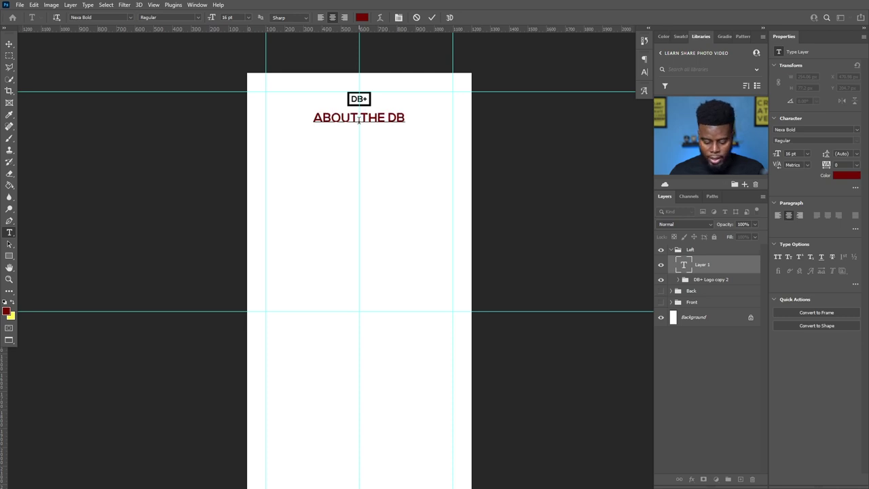
{"action": "type", "text": "+"}
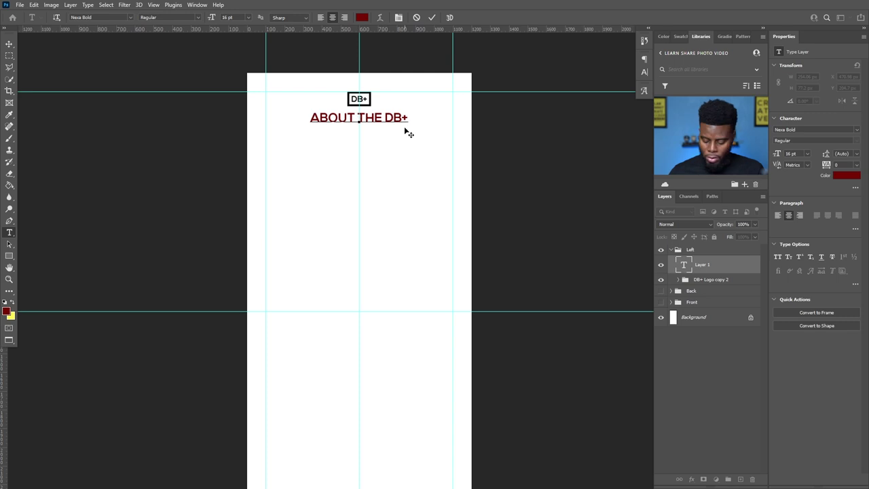
{"action": "key", "text": "ctrl+Return"}
{"action": "key", "text": "v"}
{"action": "left_click_drag", "start_coordinate": [377, 127], "coordinate": [375, 131]}
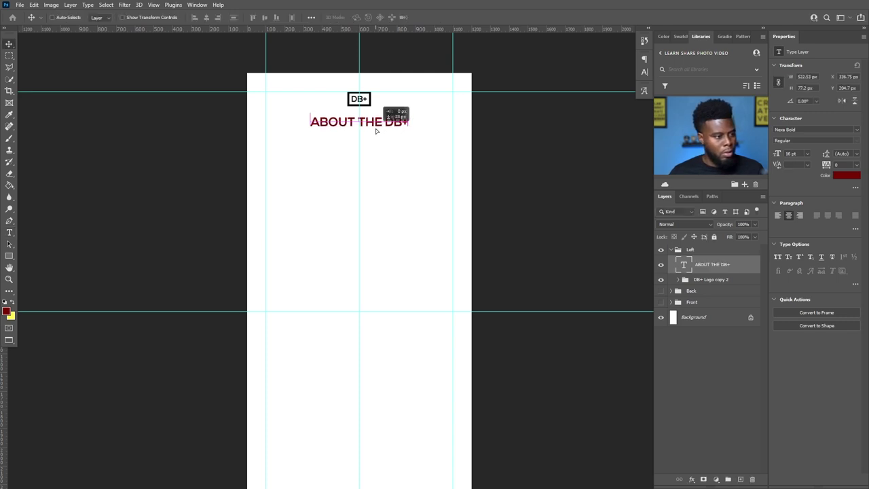
- Replace the heading's wording with A BREIF HISTORY OF DB+
{"action": "key", "text": "t"}
{"action": "left_click_drag", "start_coordinate": [322, 121], "coordinate": [423, 122]}
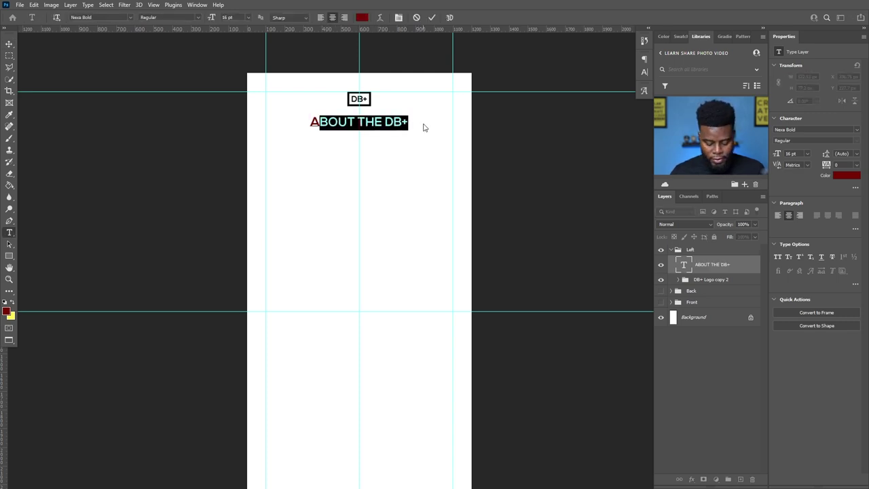
{"action": "key", "text": "BackSpace"}
{"action": "type", "text": "BREIG"}
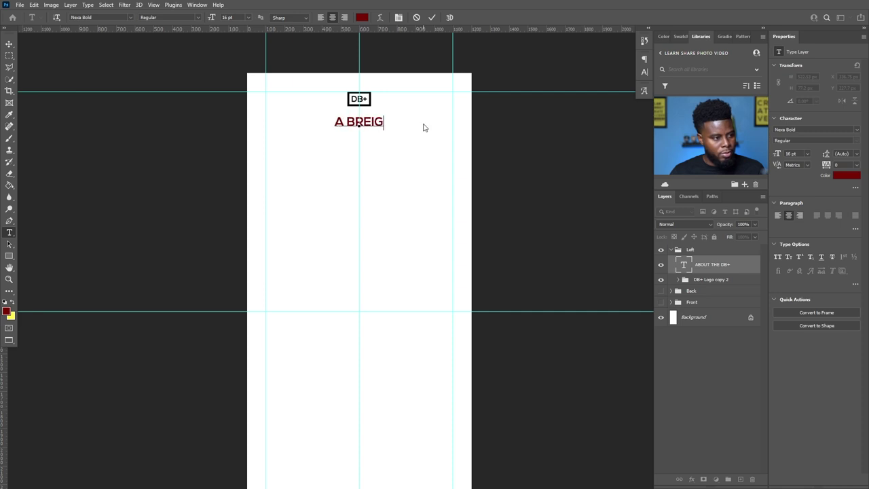
{"action": "key", "text": "BackSpace"}
{"action": "type", "text": "F"}
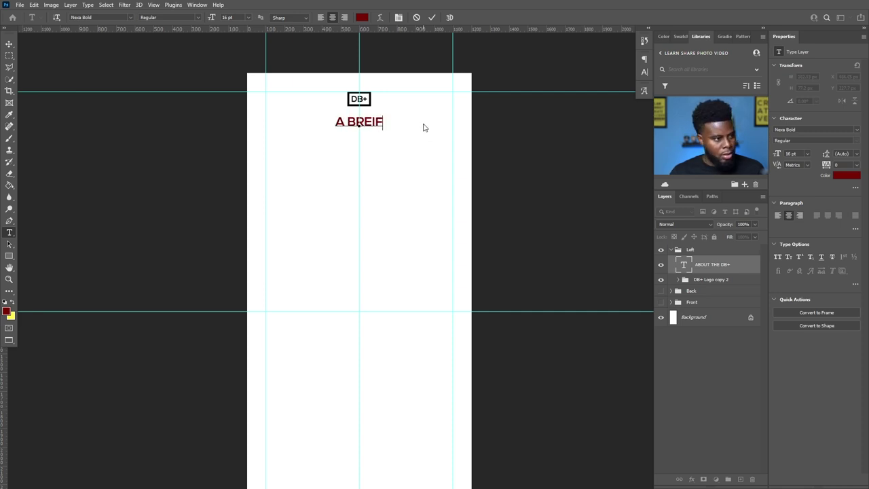
{"action": "type", "text": " HISTORYU"}
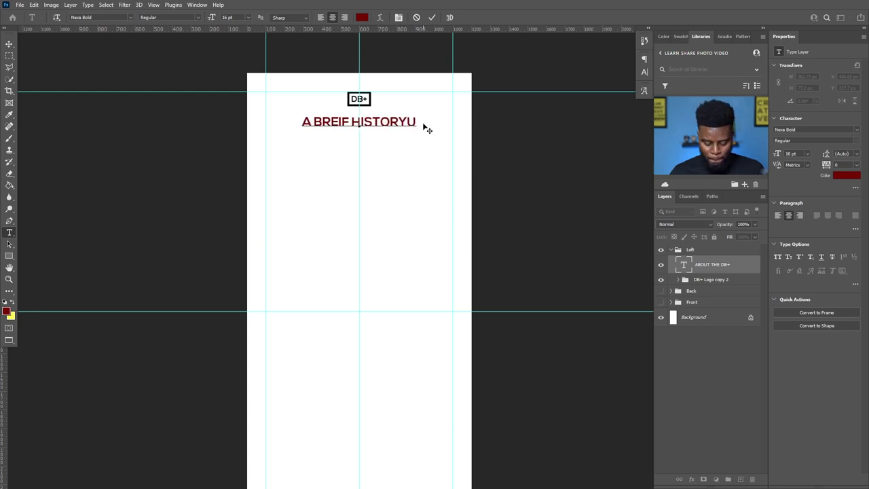
{"action": "key", "text": "BackSpace"}
{"action": "type", "text": "HISTORY OF DB+"}
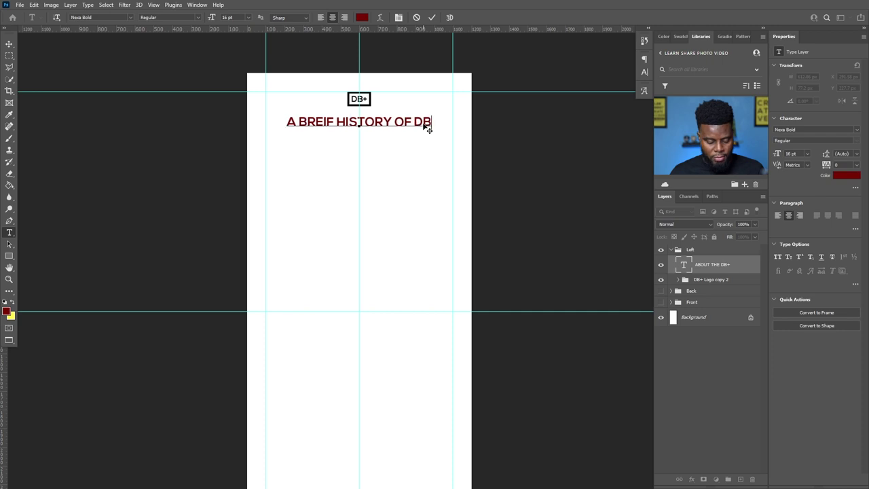
{"action": "key", "text": "ctrl+Return"}
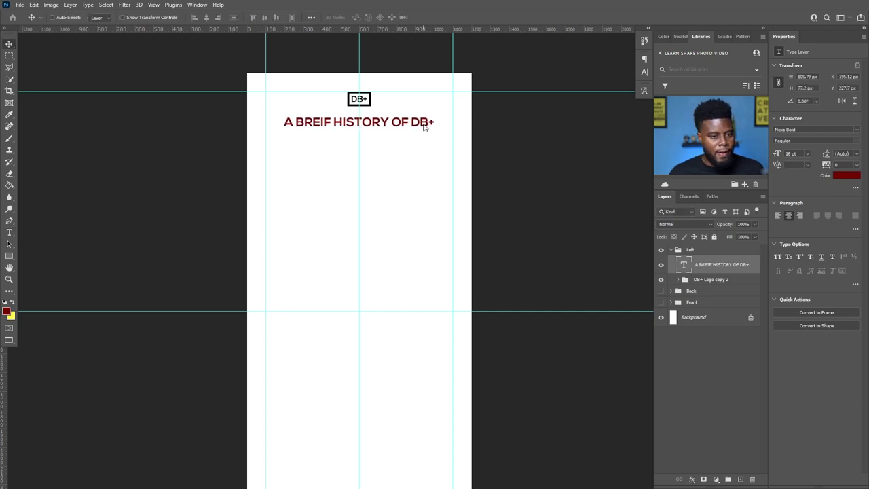
- Try black (000000) and a lower position for the heading, undo the move and refill the text with the dark red foreground colour
{"action": "left_click", "coordinate": [845, 175]}
{"action": "type", "text": "000000"}
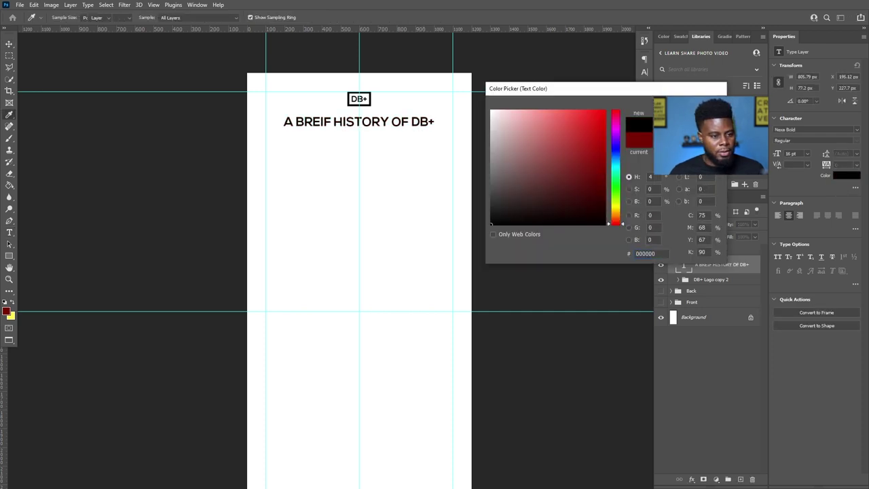
{"action": "key", "text": "Return"}
{"action": "left_click_drag", "start_coordinate": [382, 121], "coordinate": [379, 126]}
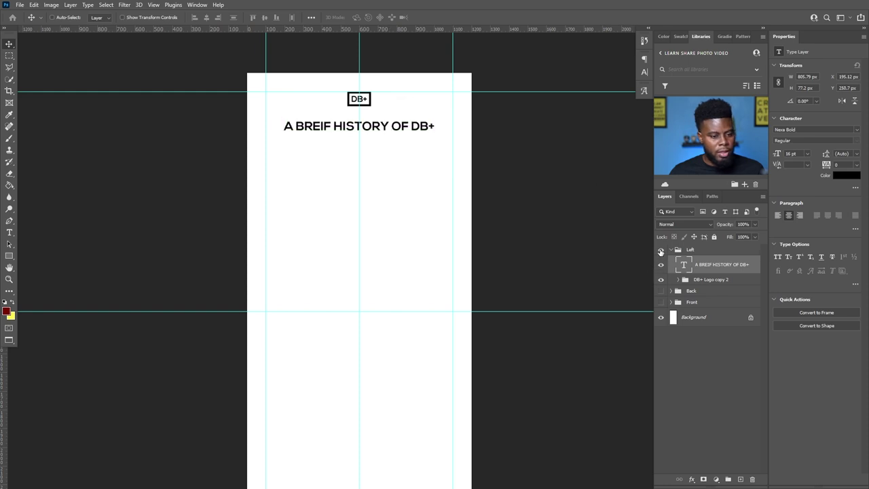
{"action": "key", "text": "ctrl+z"}
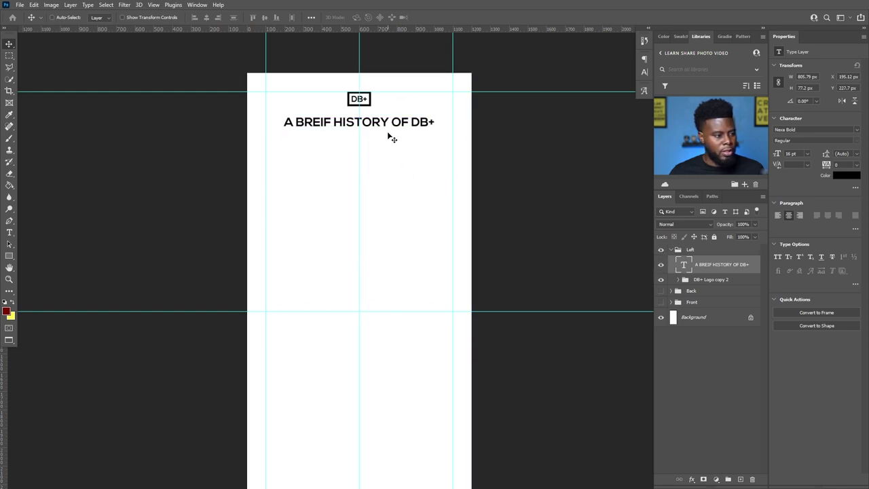
{"action": "key", "text": "alt+BackSpace"}
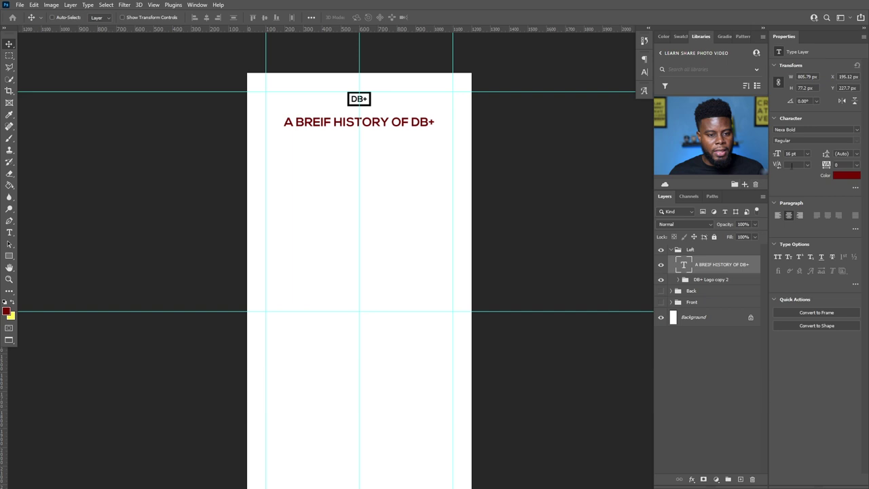
- Set the heading's font size to 14 pt and move it about 23 px lower
{"action": "left_click", "coordinate": [790, 154]}
{"action": "type", "text": "14"}
{"action": "key", "text": "Return"}
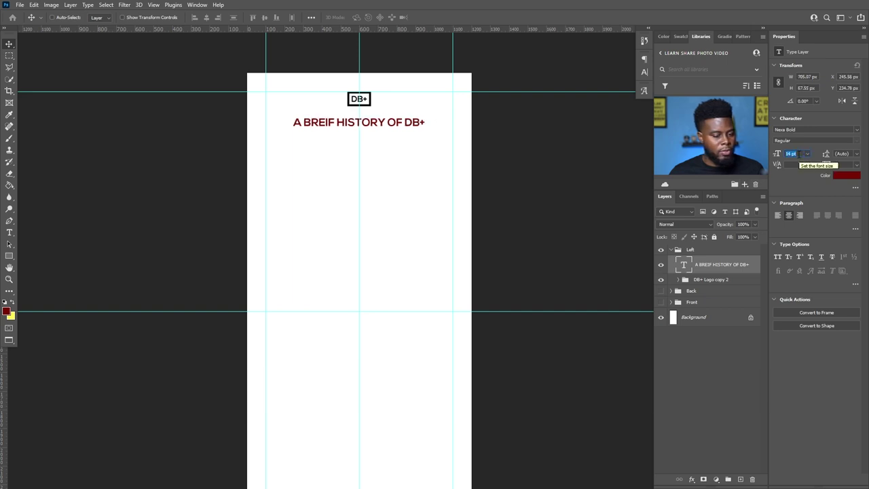
{"action": "left_click_drag", "start_coordinate": [382, 125], "coordinate": [382, 131]}
- Add a Lorem ipsum paragraph box of about 983 by 369 px below the heading, between the side guides, and justify it with the last line centred
{"action": "scroll", "coordinate": [377, 152], "scroll_direction": "down", "scroll_amount": 2}
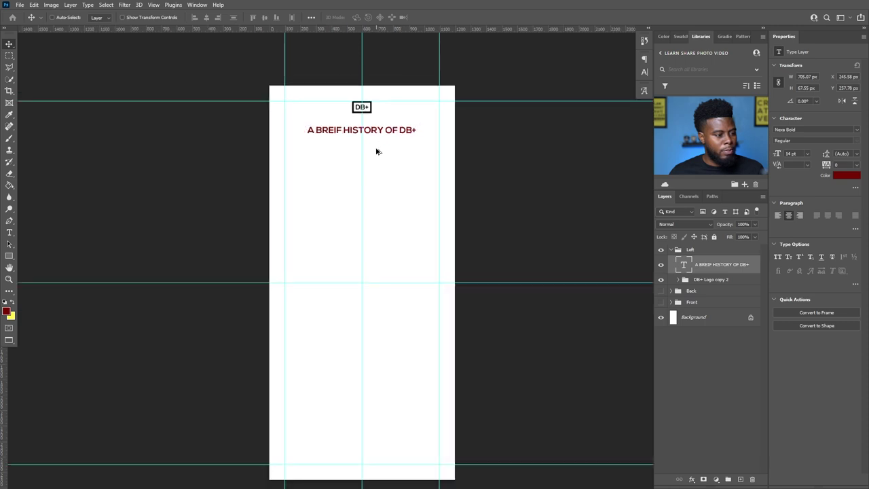
{"action": "scroll", "coordinate": [377, 151], "scroll_direction": "up", "scroll_amount": 3}
{"action": "key", "text": "t"}
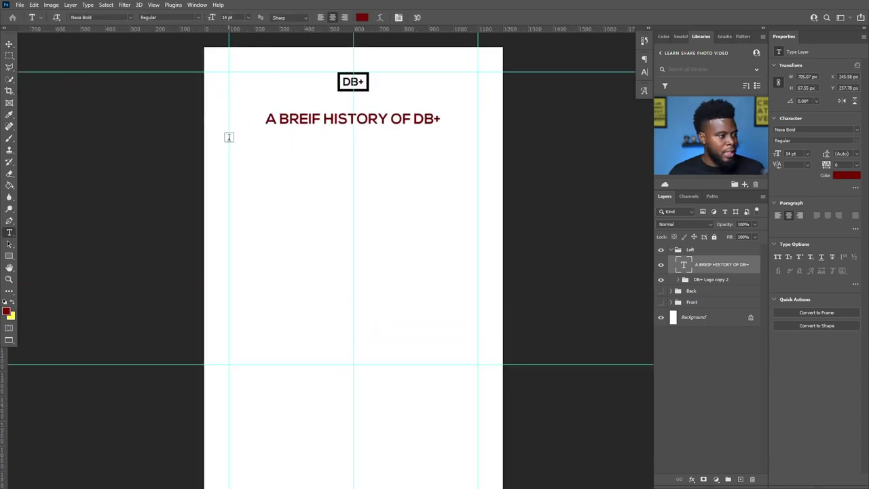
{"action": "left_click_drag", "start_coordinate": [229, 138], "coordinate": [473, 229]}
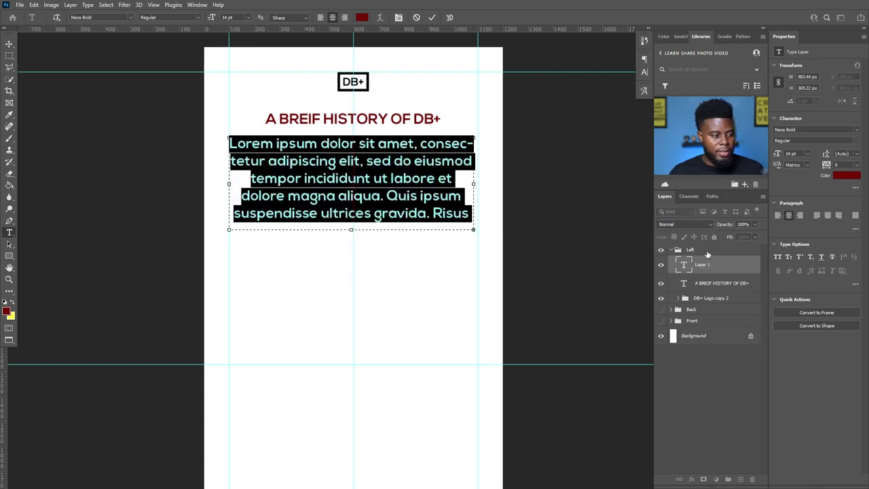
{"action": "left_click", "coordinate": [829, 216]}
{"action": "left_click", "coordinate": [591, 255]}
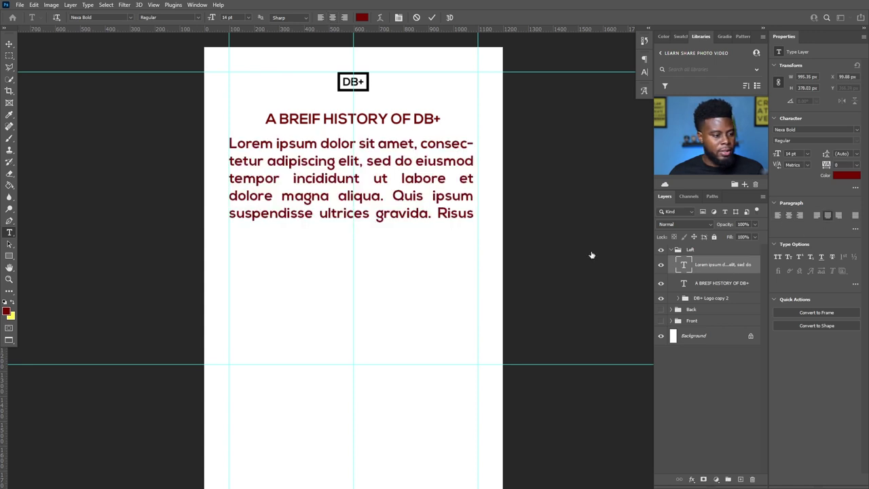
- Change the Lorem ipsum paragraph's text colour to black
{"action": "scroll", "coordinate": [427, 204], "scroll_direction": "down", "scroll_amount": 3}
{"action": "scroll", "coordinate": [435, 213], "scroll_direction": "up", "scroll_amount": 2}
{"action": "left_click", "coordinate": [438, 214]}
{"action": "left_click", "coordinate": [701, 265]}
{"action": "left_click", "coordinate": [842, 175]}
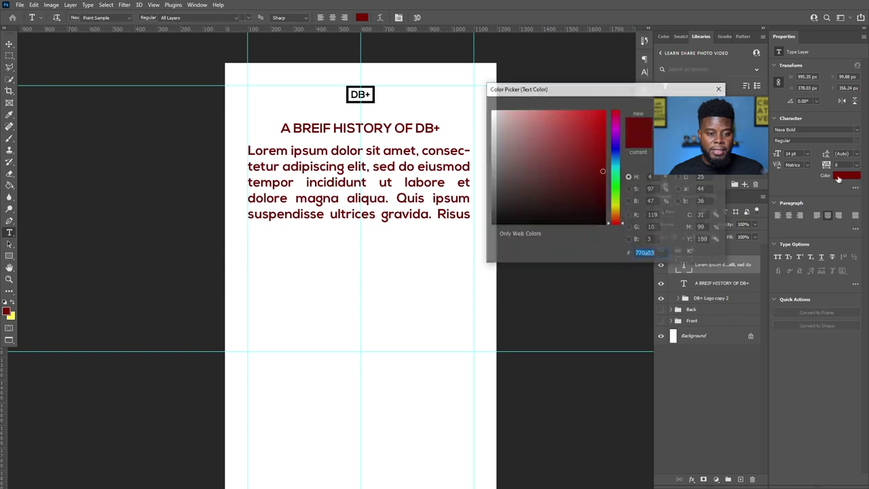
{"action": "left_click", "coordinate": [536, 208]}
{"action": "key", "text": "Return"}
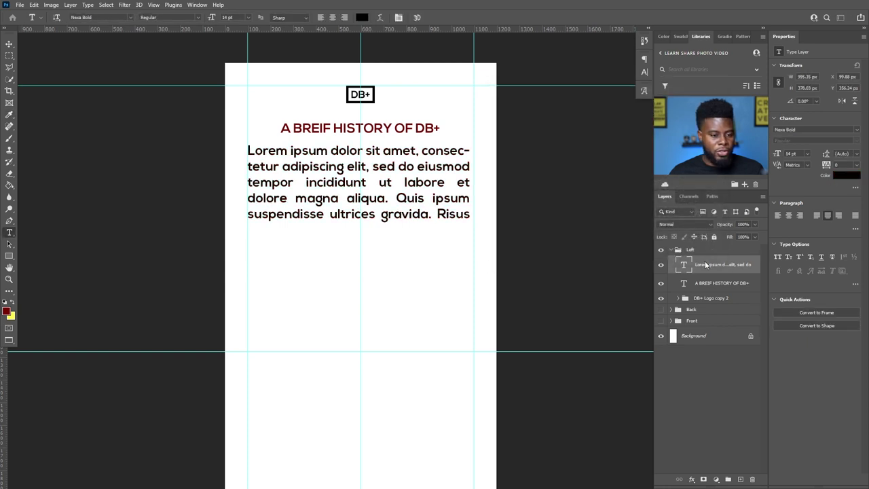
- Hide the guides and review the layout of the logo, heading and paragraph on the Left page
{"action": "scroll", "coordinate": [361, 200], "scroll_direction": "down", "scroll_amount": 2}
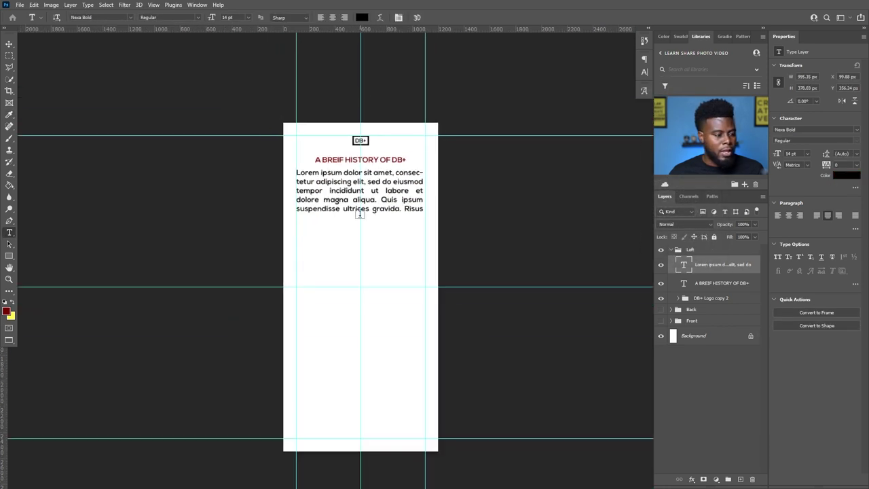
{"action": "key", "text": "ctrl+semicolon"}
{"action": "scroll", "coordinate": [360, 218], "scroll_direction": "up", "scroll_amount": 1}
{"action": "key", "text": "ctrl+semicolon"}
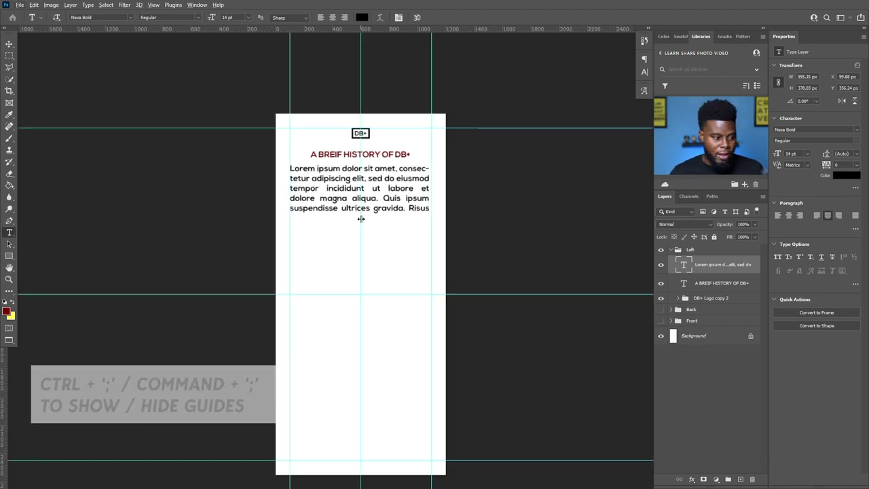
{"action": "key", "text": "ctrl+semicolon"}
{"action": "scroll", "coordinate": [359, 215], "scroll_direction": "up", "scroll_amount": 2}
{"action": "scroll", "coordinate": [363, 179], "scroll_direction": "up", "scroll_amount": 1}
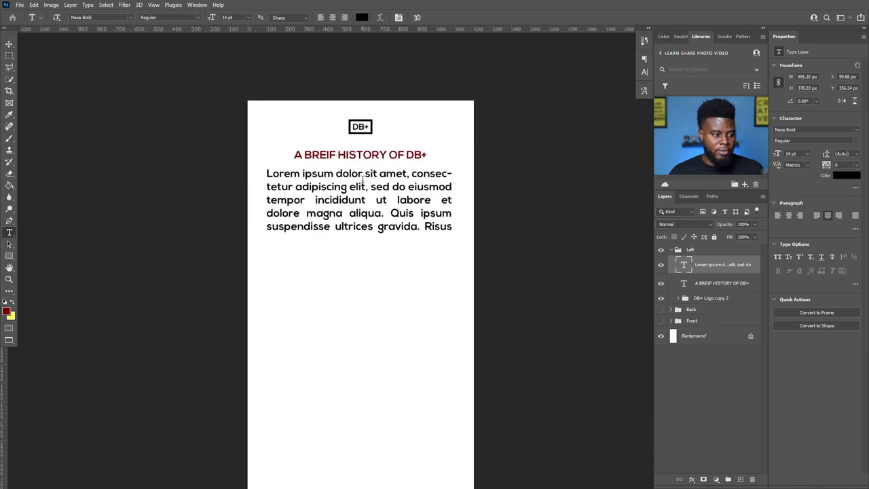
{"action": "scroll", "coordinate": [362, 179], "scroll_direction": "down", "scroll_amount": 3}
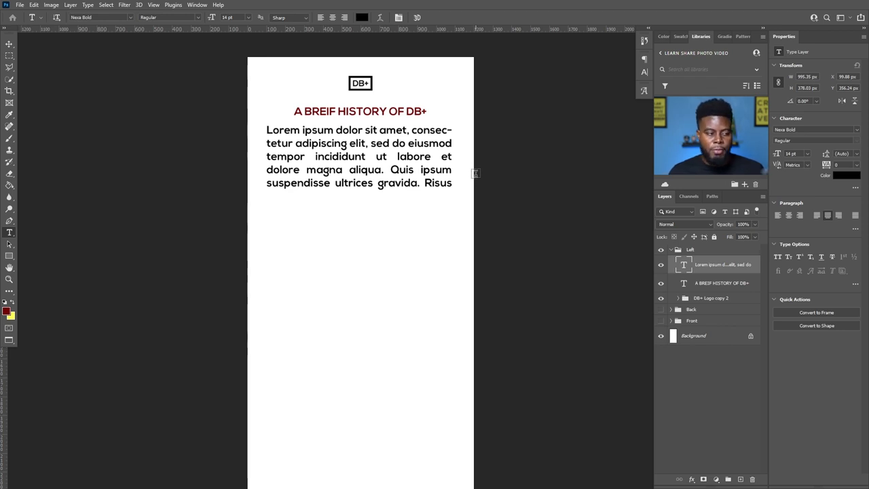
{"action": "scroll", "coordinate": [576, 181], "scroll_direction": "down", "scroll_amount": 3}
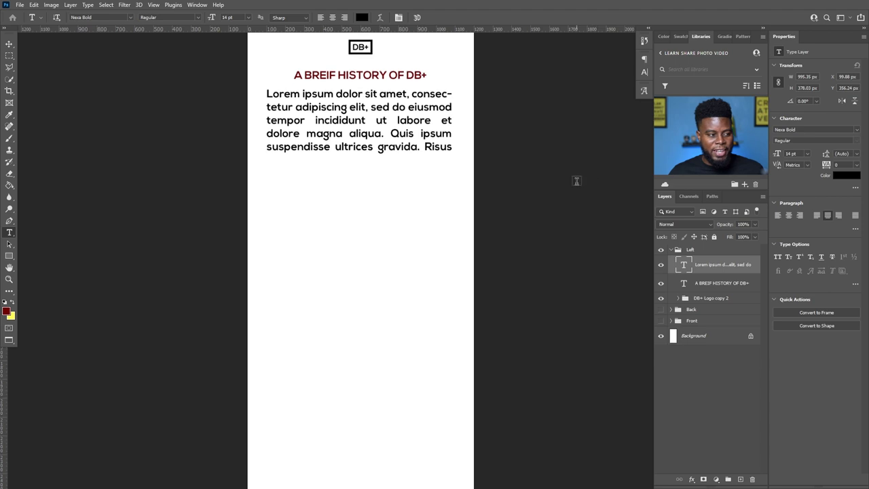
- Duplicate the "A BREIF HISTORY OF DB+" heading and move the copy about 556 px down, centred below the Lorem ipsum paragraph
{"action": "scroll", "coordinate": [457, 147], "scroll_direction": "up", "scroll_amount": 1}
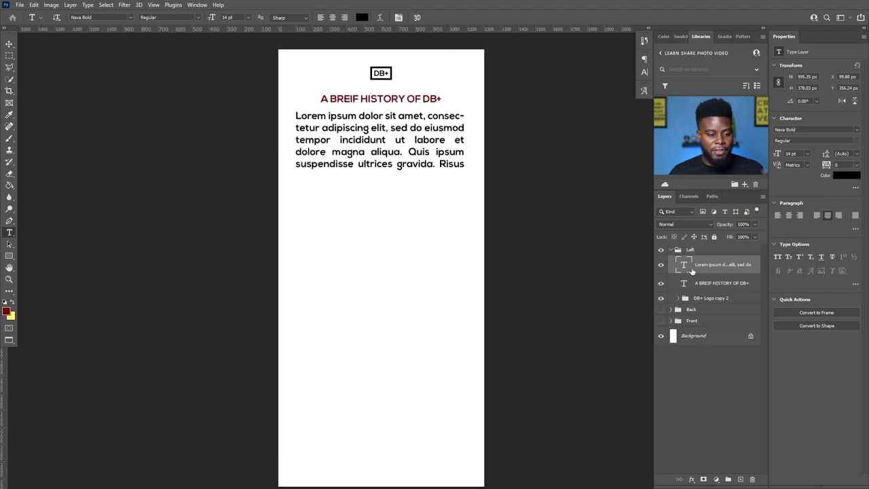
{"action": "left_click", "coordinate": [703, 283]}
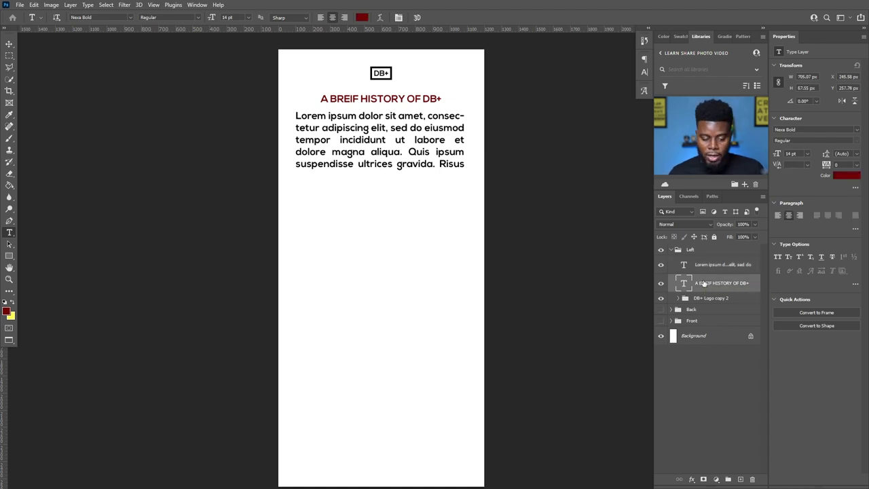
{"action": "key", "text": "ctrl+j"}
{"action": "left_click_drag", "start_coordinate": [703, 280], "coordinate": [703, 261]}
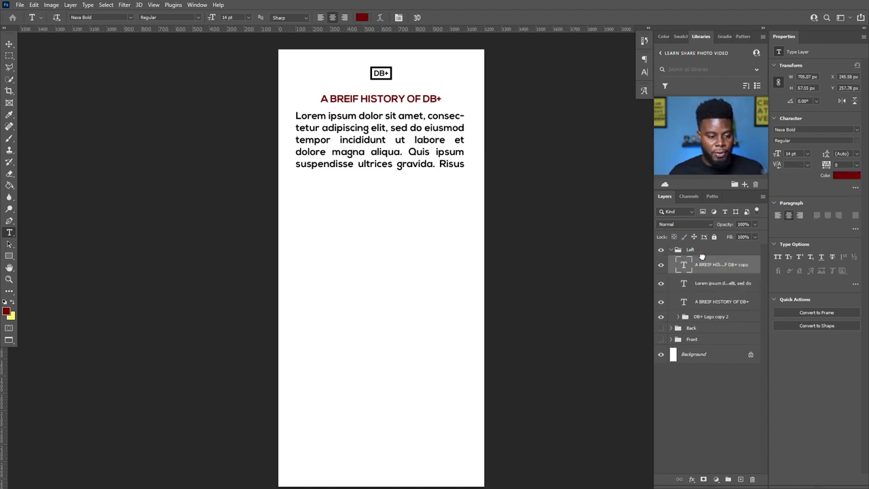
{"action": "key", "text": "v"}
{"action": "left_click_drag", "start_coordinate": [386, 109], "coordinate": [403, 182]}
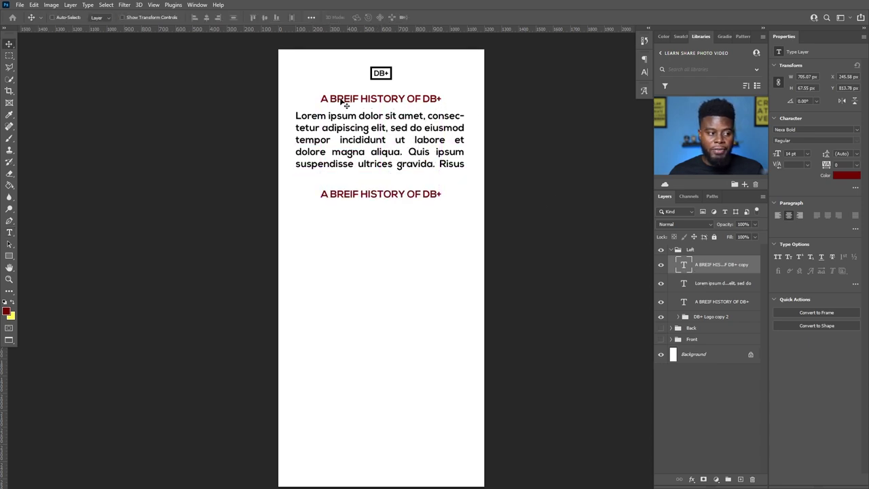
- Move the copied heading about 23 px lower, keeping it centred under the paragraph
{"action": "scroll", "coordinate": [393, 97], "scroll_direction": "up", "scroll_amount": 2}
{"action": "scroll", "coordinate": [393, 96], "scroll_direction": "up", "scroll_amount": 1}
{"action": "scroll", "coordinate": [381, 131], "scroll_direction": "down", "scroll_amount": 1}
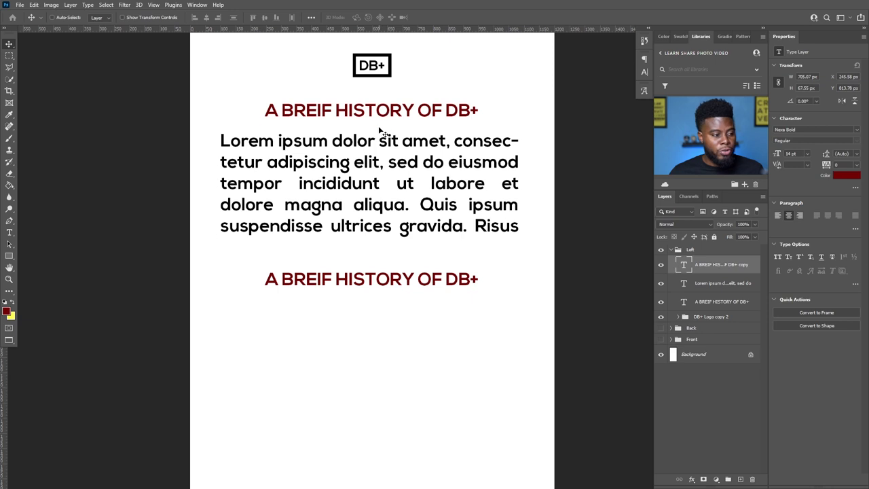
{"action": "mouse_move", "coordinate": [381, 283]}
{"action": "left_mouse_down"}
{"action": "mouse_move", "coordinate": [372, 296]}
{"action": "mouse_move", "coordinate": [372, 255]}
{"action": "mouse_move", "coordinate": [370, 285]}
{"action": "left_mouse_up"}
{"action": "scroll", "coordinate": [370, 239], "scroll_direction": "down", "scroll_amount": 3}
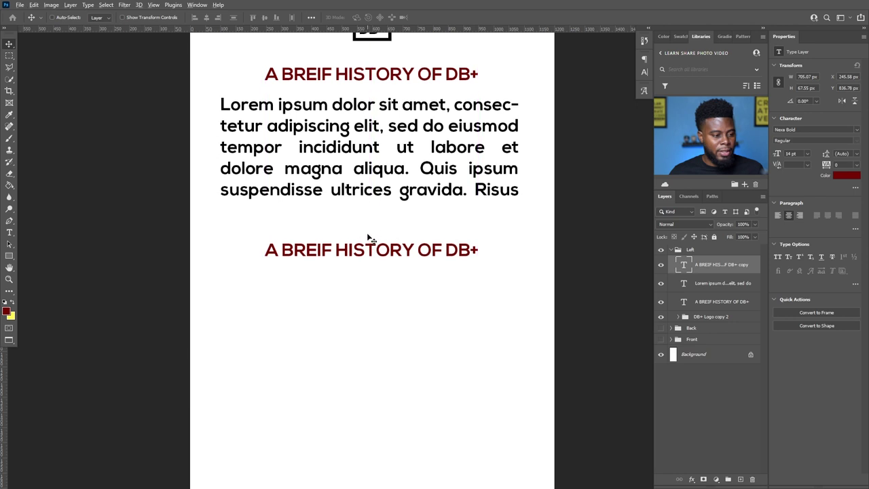
- Replace the copied heading's text with CONFERENCE SCHEDULE
{"action": "key", "text": "t"}
{"action": "left_click", "coordinate": [298, 246]}
{"action": "key", "text": "ctrl+a"}
{"action": "left_click", "coordinate": [378, 246]}
{"action": "key", "text": "ctrl+a"}
{"action": "type", "text": "ORDER E"}
{"action": "key", "text": "BackSpace"}
{"action": "key", "text": "BackSpace"}
{"action": "key", "text": "ctrl+a"}
{"action": "type", "text": "SCHEDULE"}
{"action": "key", "text": "ctrl+Return"}
{"action": "left_click", "coordinate": [335, 244]}
{"action": "type", "text": "CONFERENCE"}
{"action": "key", "text": "ctrl+Return"}
{"action": "key", "text": "v"}
- Check the spacing between the CONFERENCE SCHEDULE heading and the paragraph above it
{"action": "scroll", "coordinate": [355, 227], "scroll_direction": "down", "scroll_amount": 1}
{"action": "scroll", "coordinate": [354, 227], "scroll_direction": "down", "scroll_amount": 1}
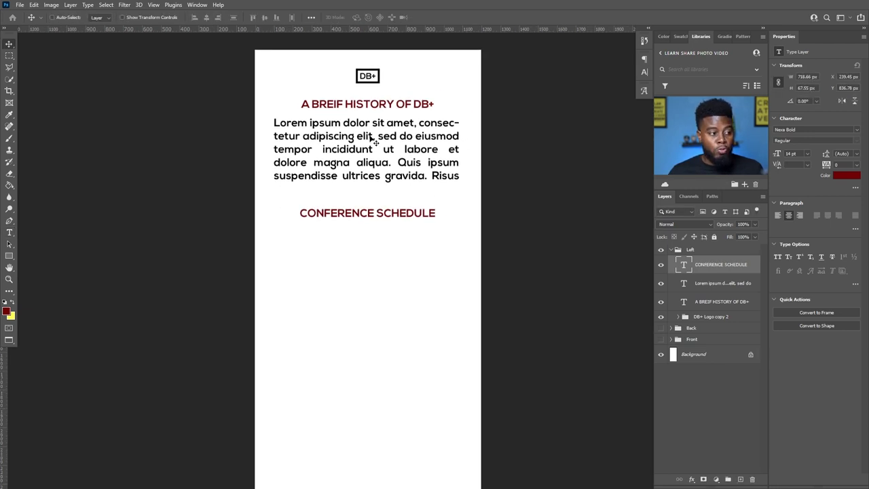
{"action": "key", "text": "ctrl"}
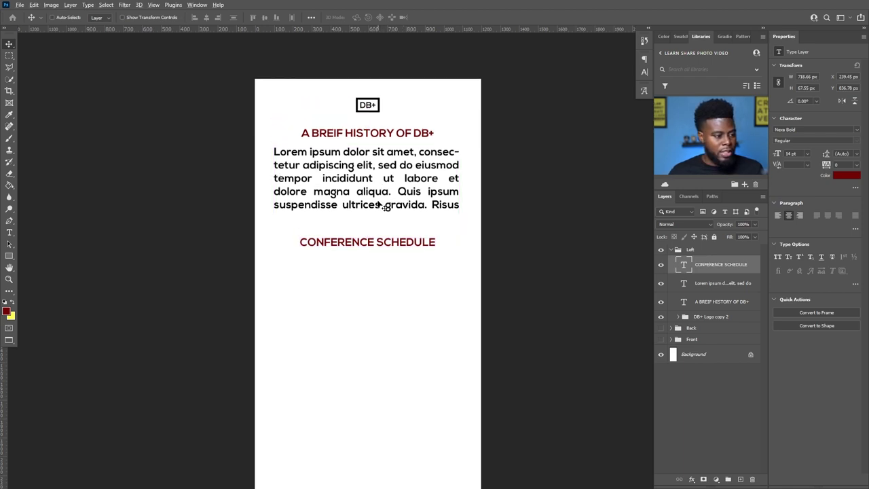
{"action": "scroll", "coordinate": [384, 204], "scroll_direction": "up", "scroll_amount": 1}
{"action": "key", "text": "ctrl"}
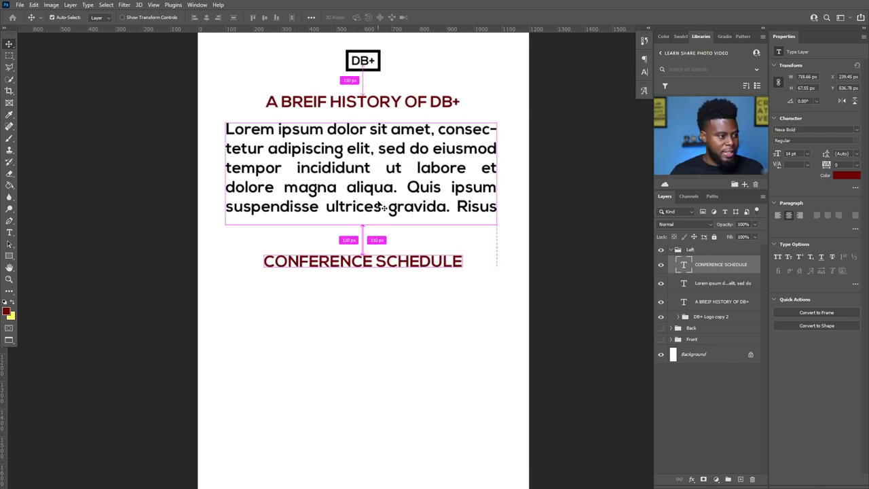
- Show the guides and add a DOORS OPEN text line on the centre guide below the CONFERENCE SCHEDULE heading
{"action": "key", "text": "ctrl+semicolon"}
{"action": "scroll", "coordinate": [359, 169], "scroll_direction": "down", "scroll_amount": 1}
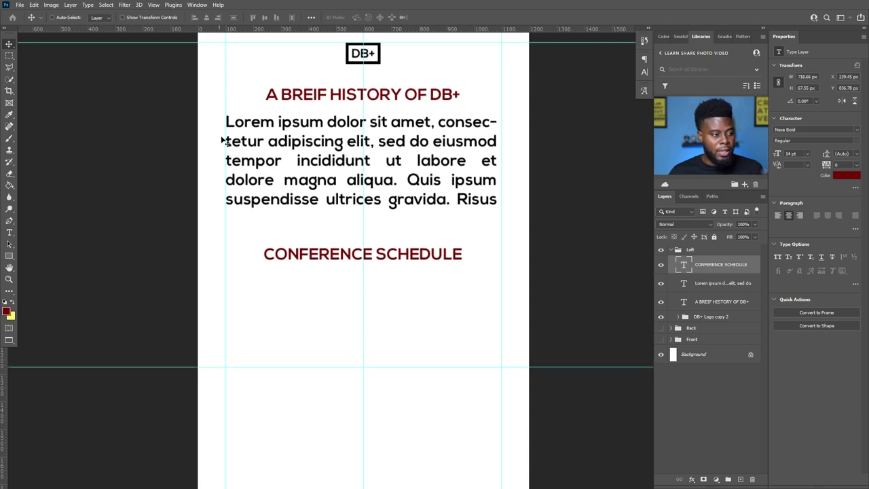
{"action": "scroll", "coordinate": [430, 153], "scroll_direction": "down", "scroll_amount": 1}
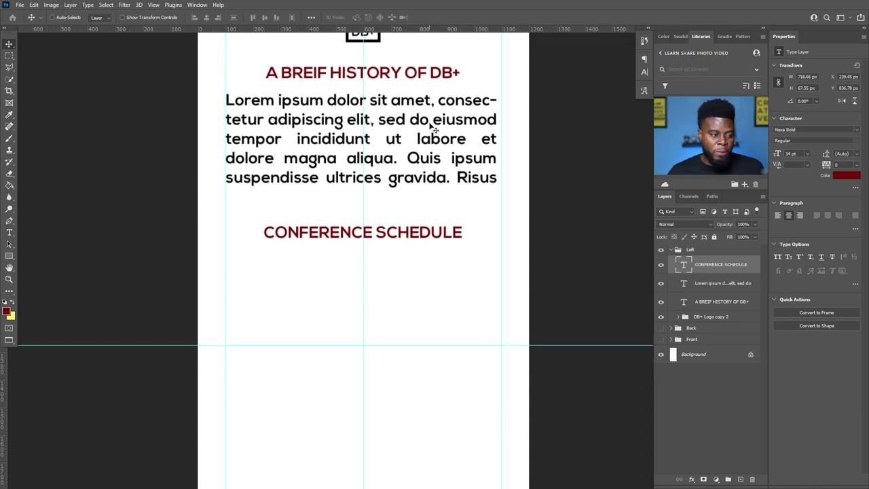
{"action": "key", "text": "t"}
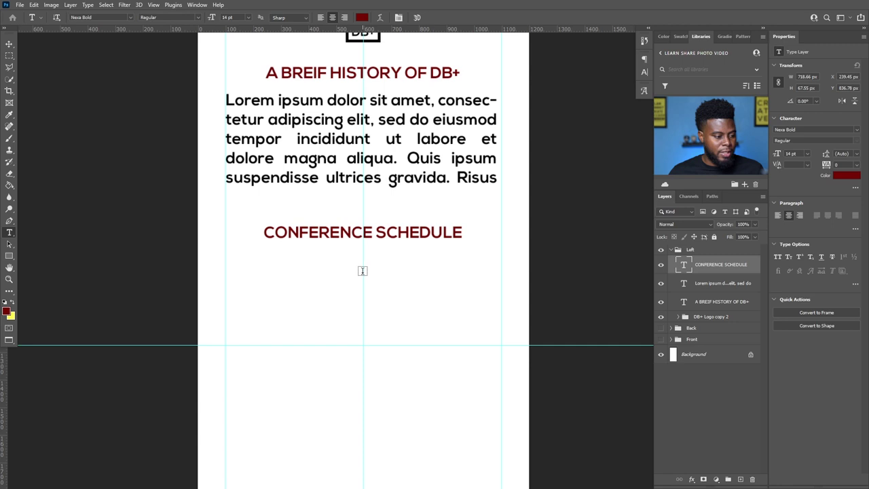
{"action": "left_click", "coordinate": [363, 273]}
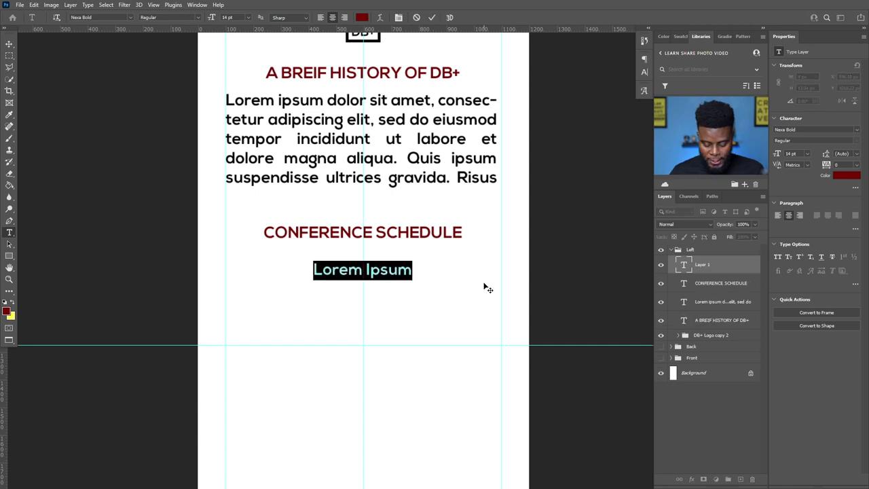
{"action": "type", "text": "DOORS"}
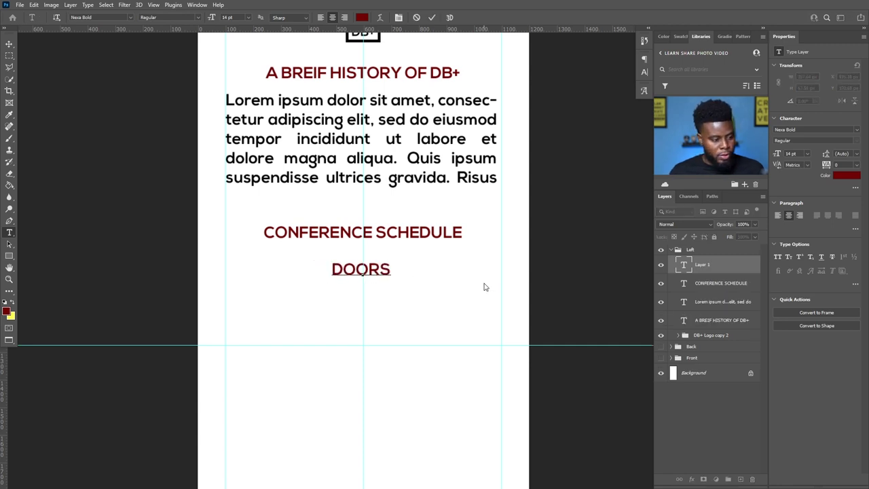
{"action": "type", "text": " OPEN"}
{"action": "left_click", "coordinate": [484, 285]}
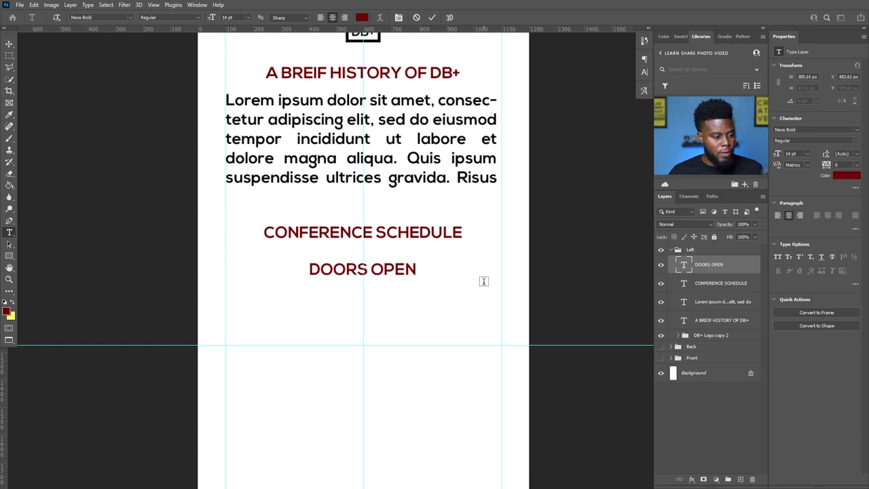
- Retype the DOORS OPEN line in mixed case as "Doors Open"
{"action": "left_click", "coordinate": [362, 273]}
{"action": "key", "text": "ctrl+a"}
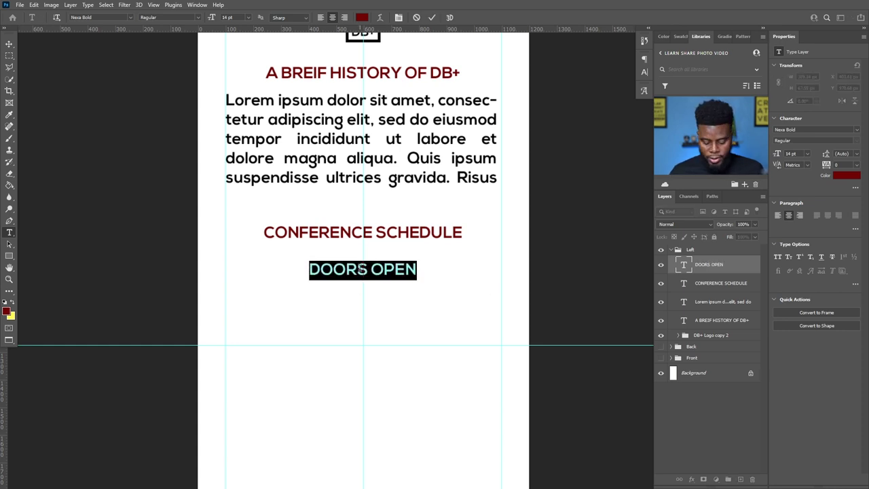
{"action": "type", "text": "Doors Open"}
{"action": "key", "text": "ctrl+Return"}
{"action": "scroll", "coordinate": [366, 270], "scroll_direction": "up", "scroll_amount": 1}
{"action": "scroll", "coordinate": [372, 271], "scroll_direction": "up", "scroll_amount": 1}
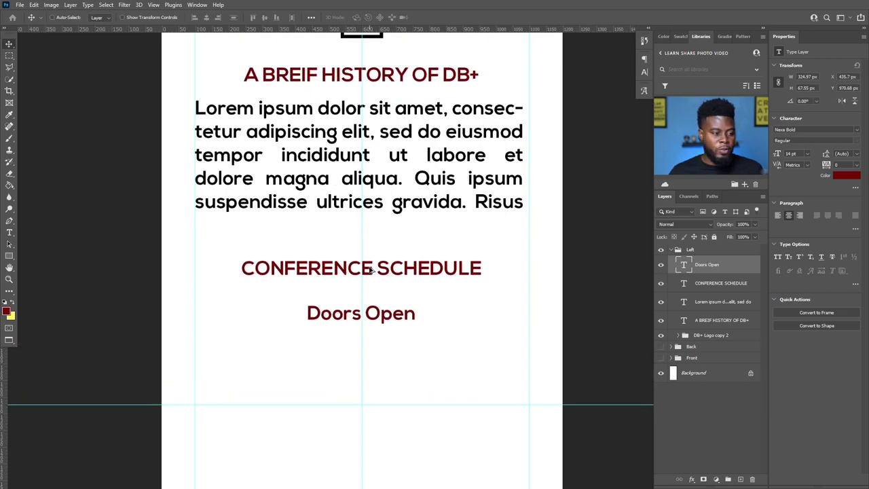
{"action": "scroll", "coordinate": [372, 270], "scroll_direction": "down", "scroll_amount": 1}
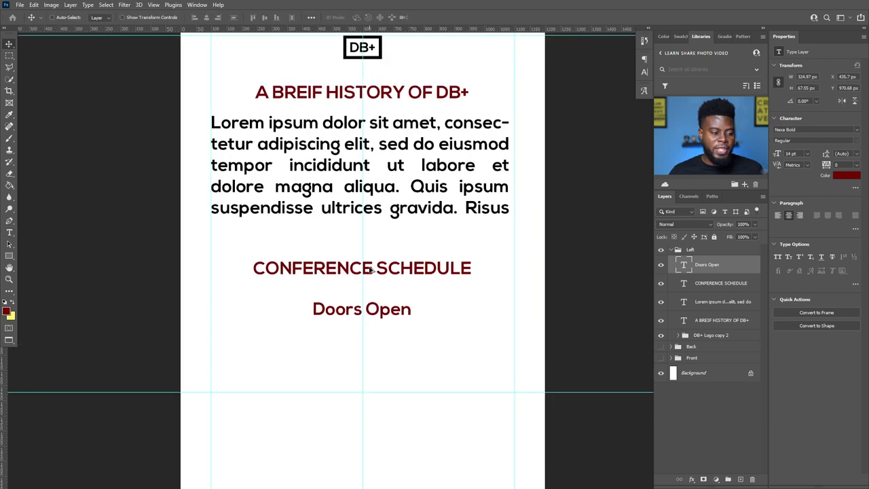
- Apply All Caps to the "Doors Open" line and set its text colour to black, #000000
{"action": "left_click", "coordinate": [778, 257]}
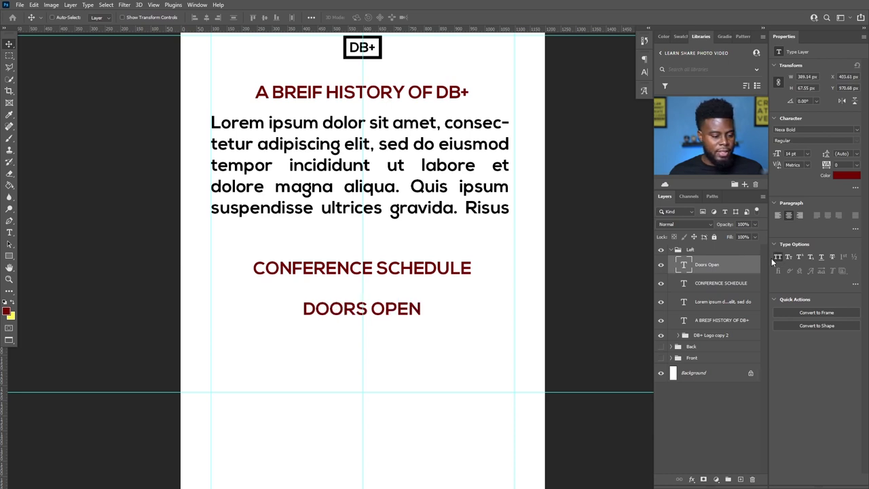
{"action": "left_click", "coordinate": [857, 176]}
{"action": "type", "text": "000000"}
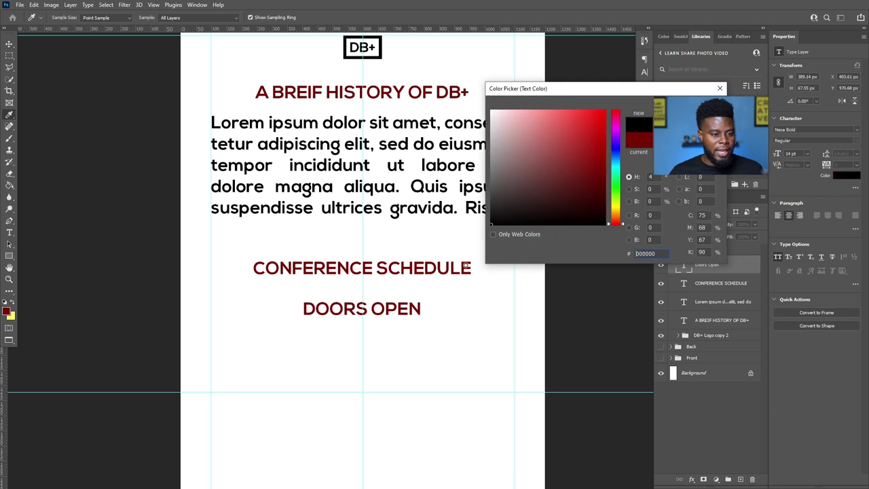
{"action": "key", "text": "Return"}
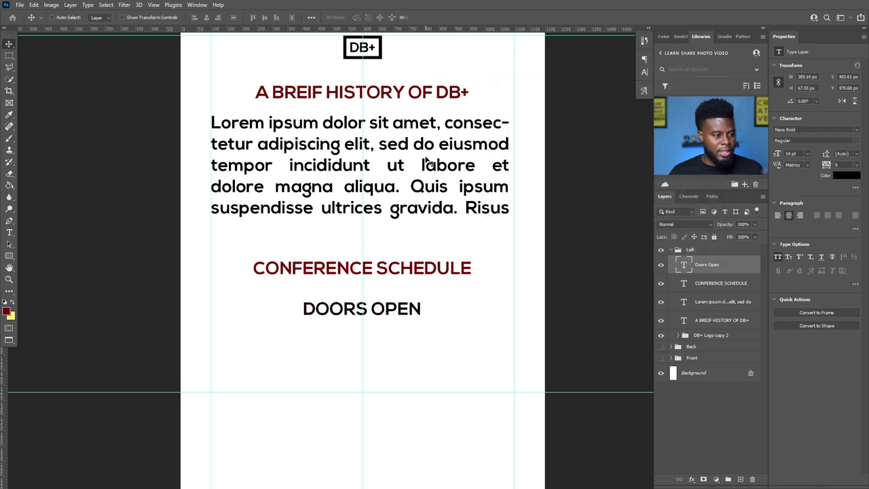
- Apply All Caps to the Lorem ipsum paragraph
{"action": "key", "text": "t"}
{"action": "left_click", "coordinate": [414, 144]}
{"action": "key", "text": "Escape"}
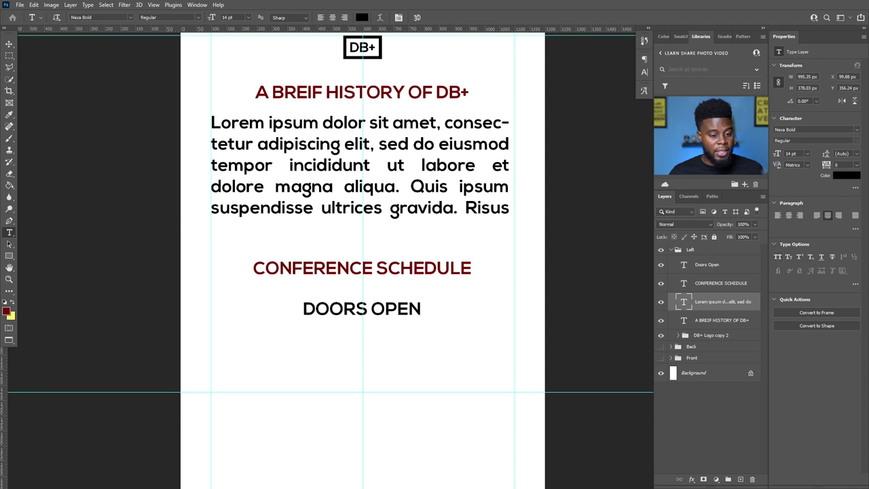
{"action": "left_click", "coordinate": [777, 257]}
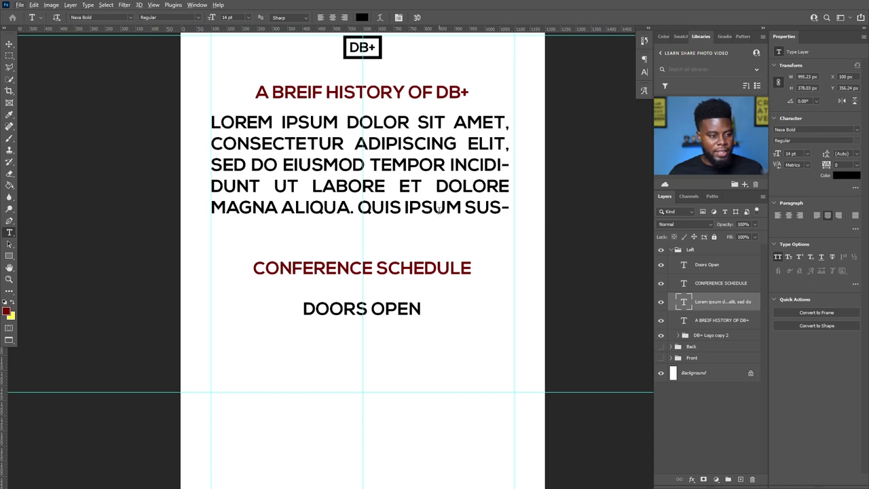
{"action": "scroll", "coordinate": [438, 210], "scroll_direction": "down", "scroll_amount": 2}
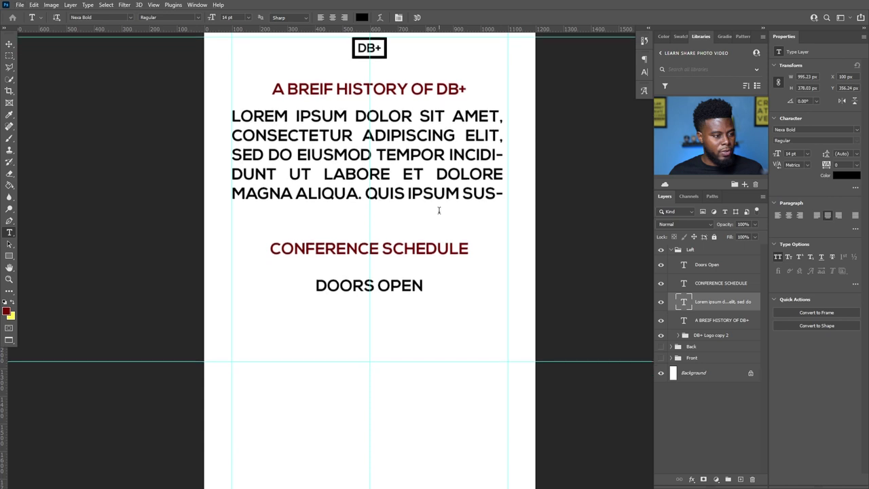
- Try adding the time 8:00AM after DOORS OPEN on the same line, separated by a wide gap
{"action": "scroll", "coordinate": [415, 228], "scroll_direction": "down", "scroll_amount": 2}
{"action": "left_click", "coordinate": [410, 215]}
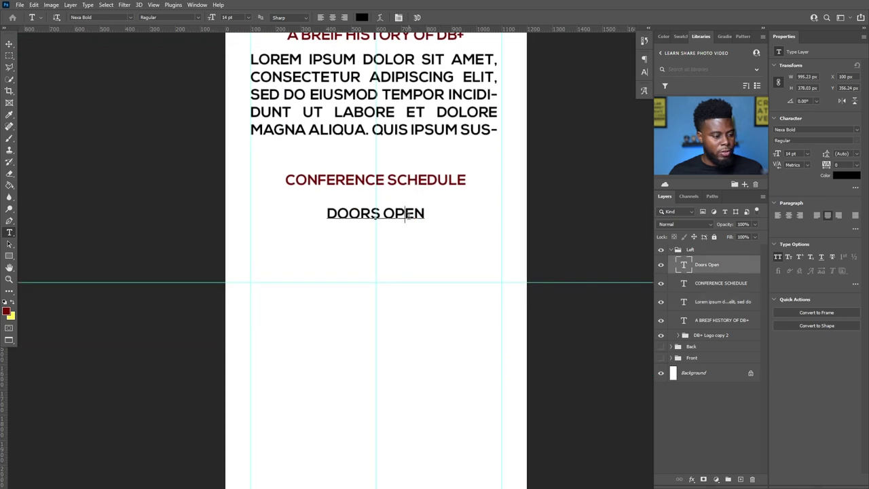
{"action": "left_click", "coordinate": [425, 214]}
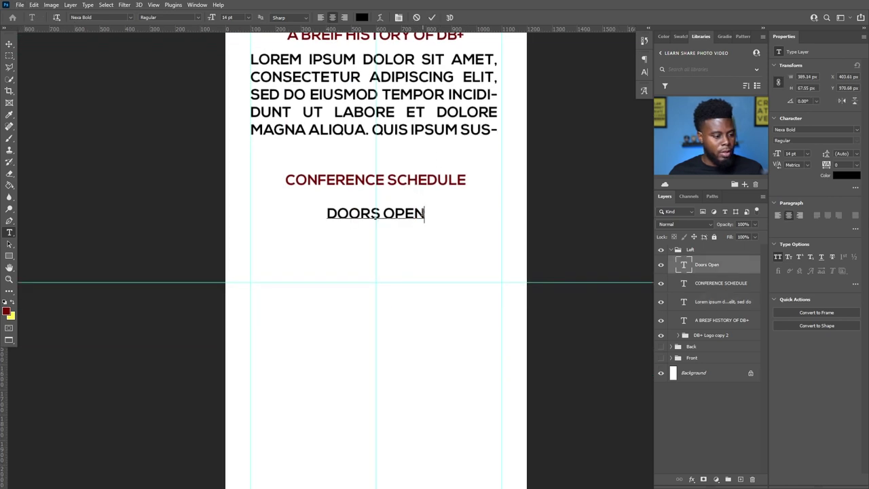
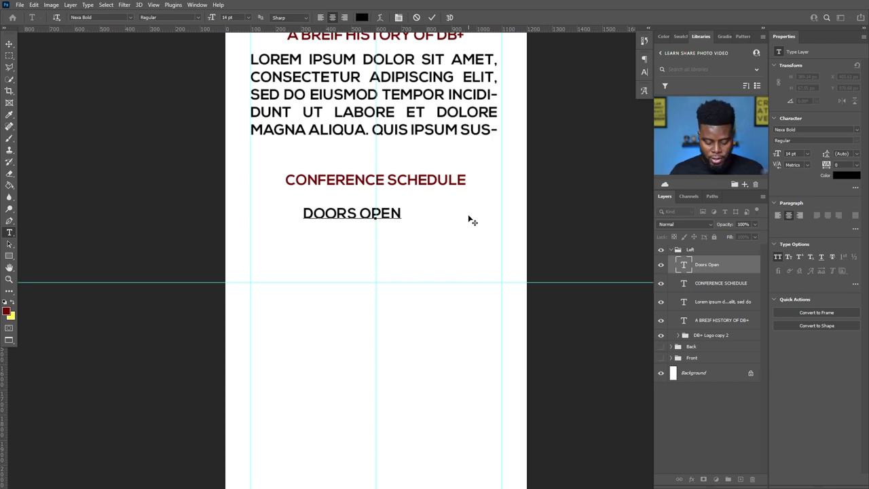
{"action": "type", "text": "8:00"}
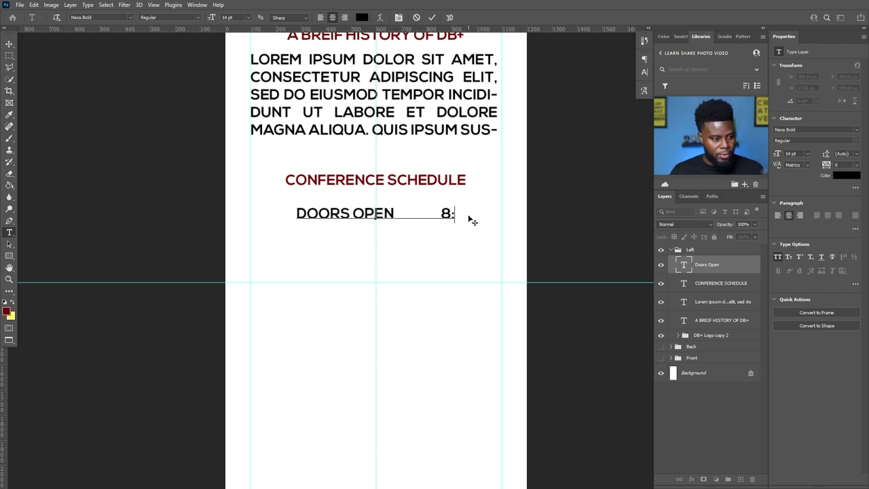
{"action": "type", "text": "AM"}
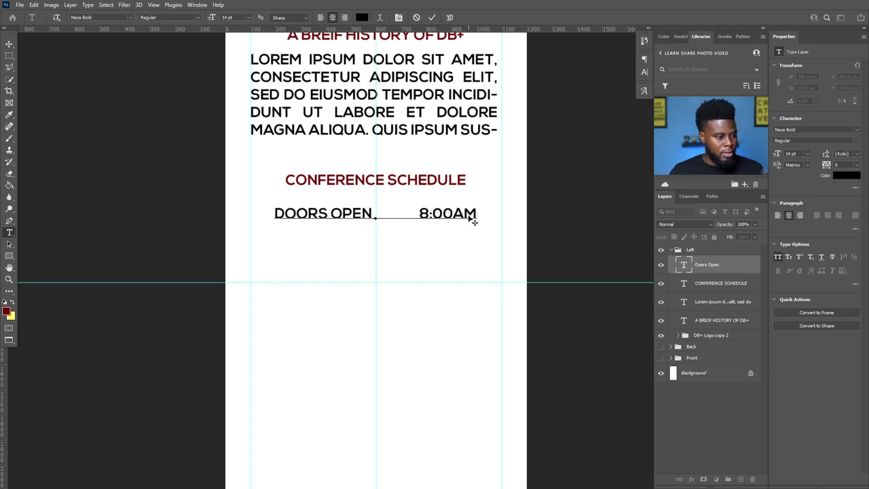
{"action": "key", "text": "Return"}
{"action": "key", "text": "ctrl+Return"}
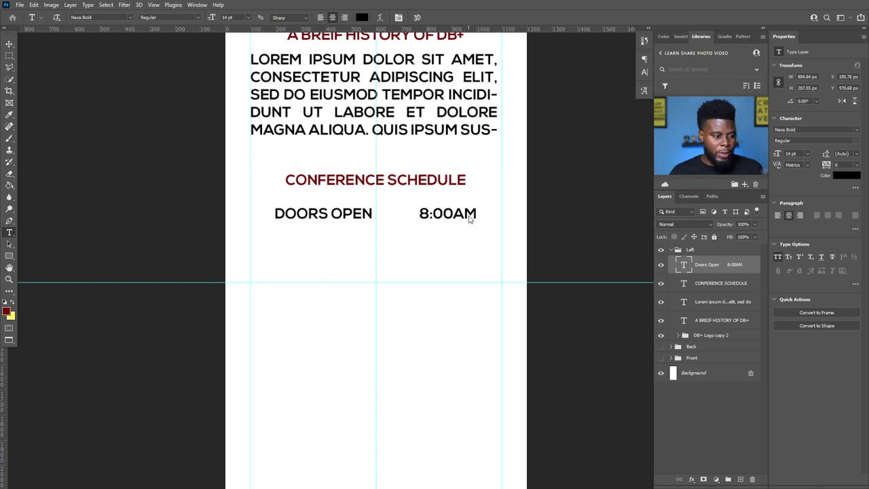
{"action": "left_click_drag", "start_coordinate": [373, 213], "coordinate": [505, 214]}
{"action": "key", "text": "BackSpace"}
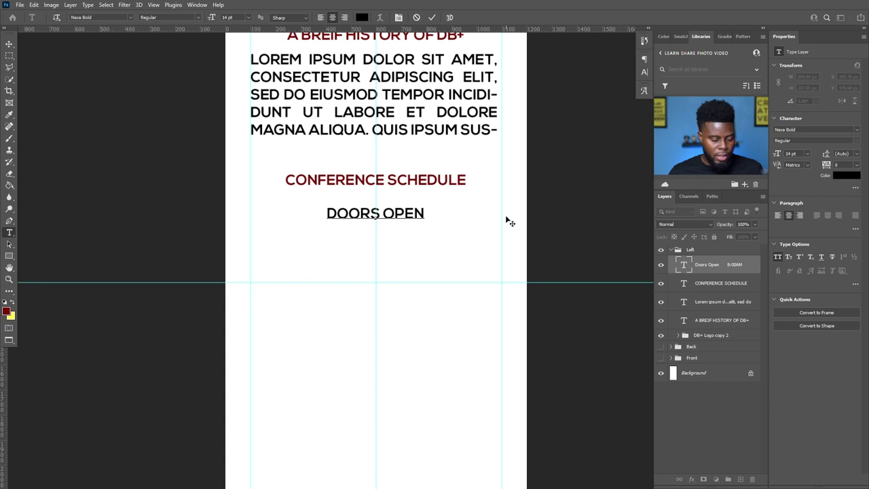
- Add a BREAKFAST entry below DOORS OPEN in the schedule text, leaving a blank line between them
{"action": "key", "text": "Return"}
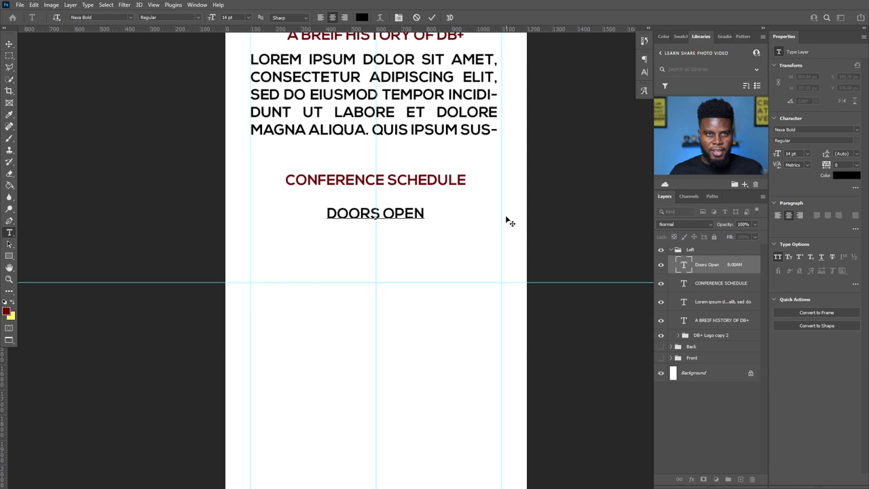
{"action": "type", "text": "REFRESHMENTS"}
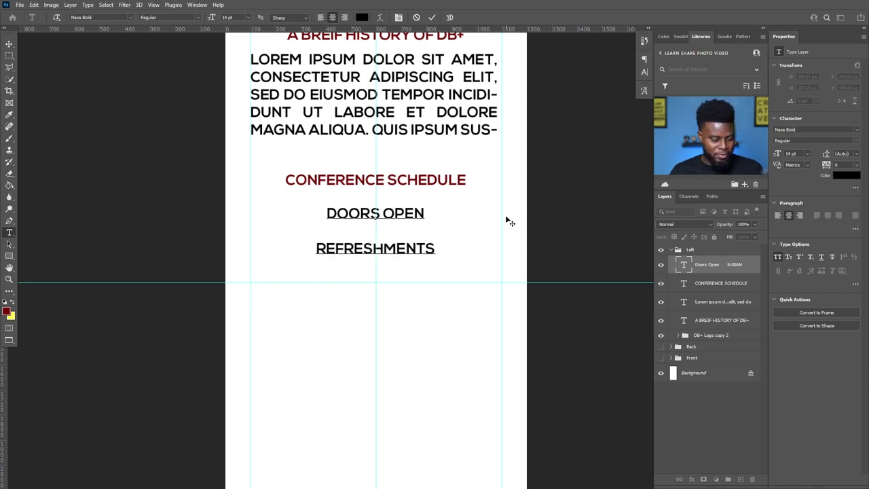
{"action": "key", "text": "BackSpace"}
{"action": "key", "text": "BackSpace"}
{"action": "key", "text": "BackSpace"}
{"action": "key", "text": "BackSpace"}
{"action": "key", "text": "shift+Home"}
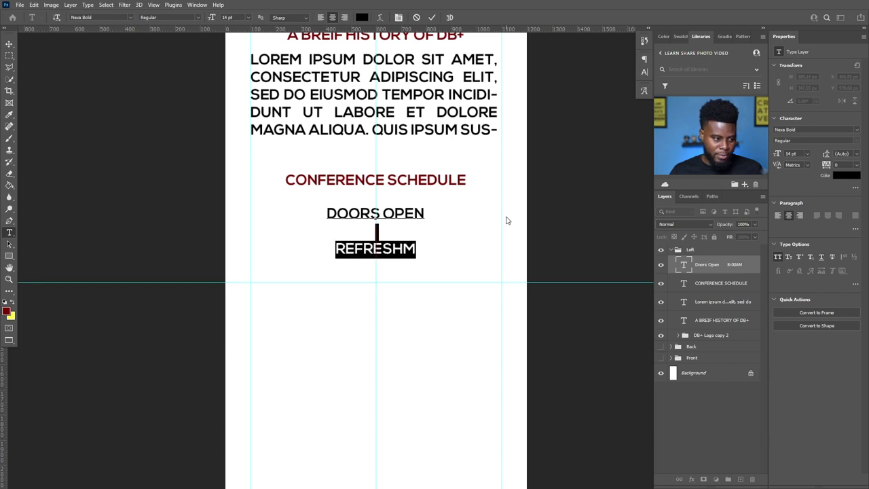
{"action": "type", "text": "BREAKFS"}
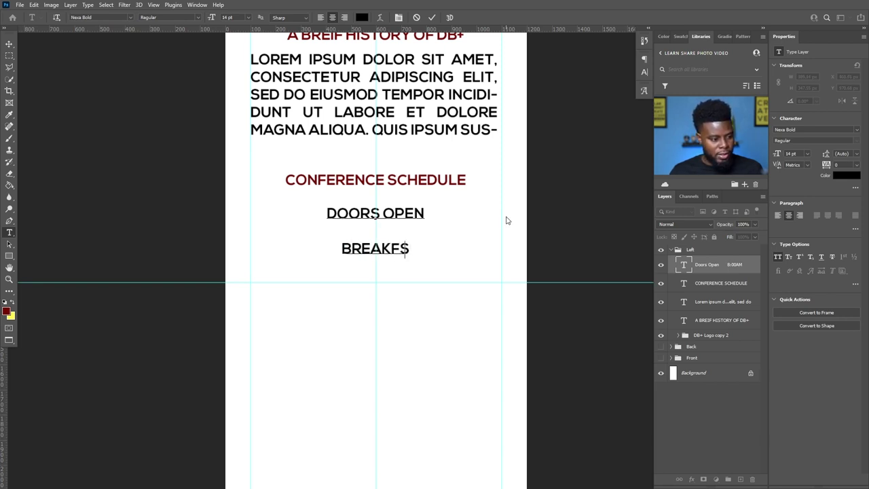
{"action": "key", "text": "BackSpace"}
{"action": "type", "text": "AST"}
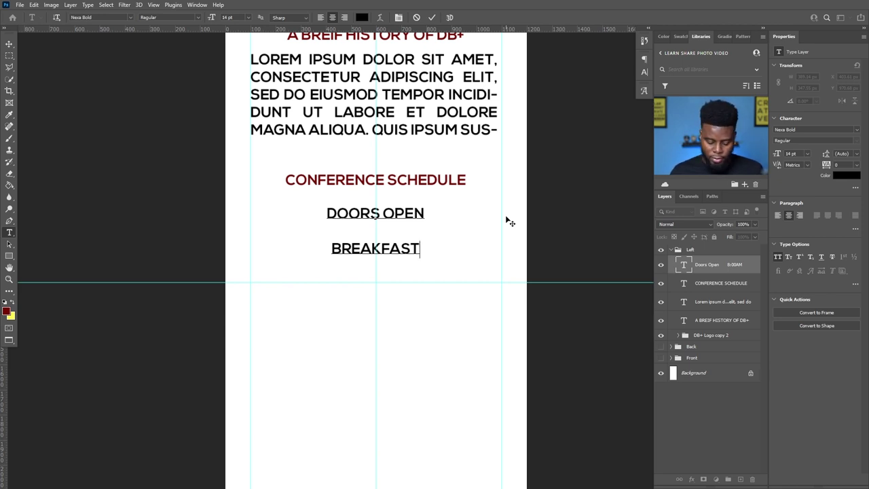
- Add the entry PANEL 1 WITH SPEAKER below BREAKFAST, separated by a blank line
{"action": "key", "text": "Return"}
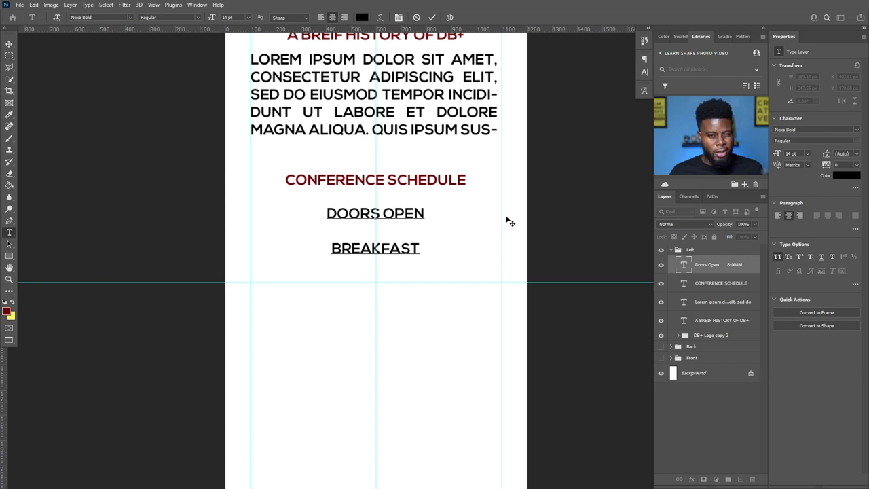
{"action": "type", "text": "PANEL 1"}
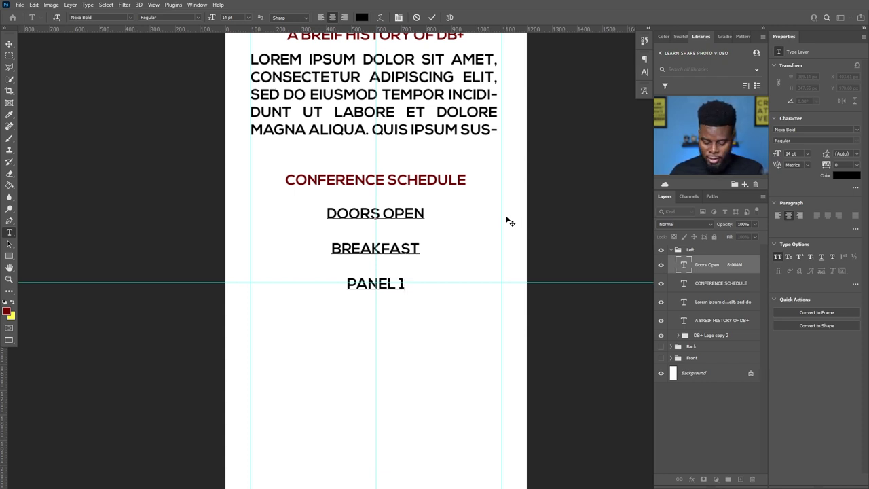
{"action": "type", "text": "WITH S"}
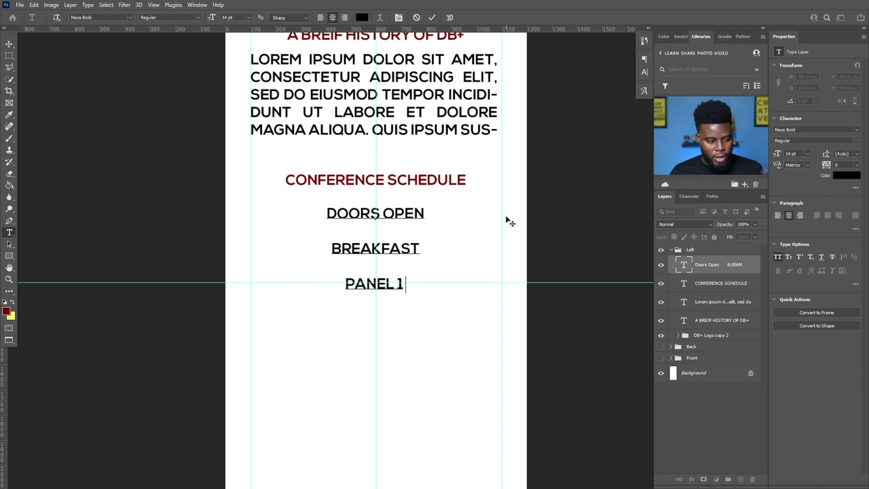
{"action": "type", "text": "PEAKER"}
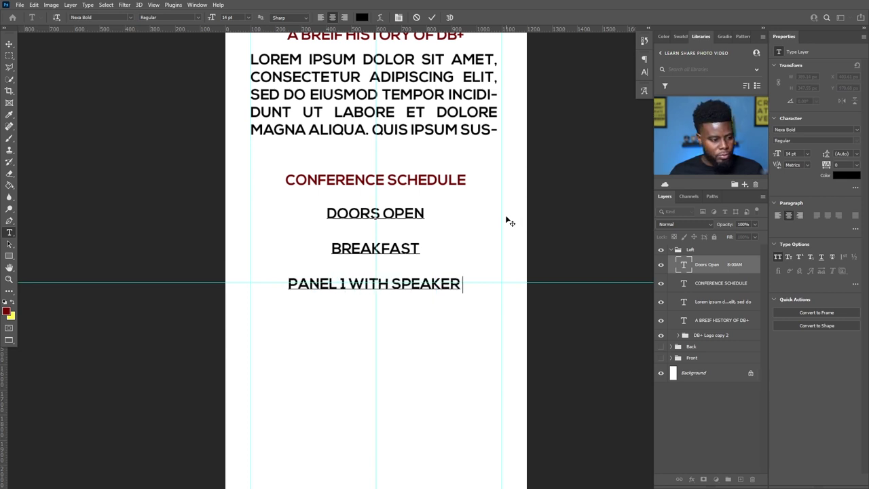
- Shorten the panel entry below BREAKFAST so that it reads PANEL ONE
{"action": "key", "text": "BackSpace"}
{"action": "key", "text": "BackSpace"}
{"action": "key", "text": "BackSpace"}
{"action": "key", "text": "BackSpace"}
{"action": "key", "text": "BackSpace"}
{"action": "key", "text": "BackSpace"}
{"action": "key", "text": "BackSpace"}
{"action": "key", "text": "BackSpace"}
{"action": "key", "text": "BackSpace"}
{"action": "key", "text": "Left"}
{"action": "key", "text": "Right"}
{"action": "key", "text": "BackSpace"}
{"action": "key", "text": "BackSpace"}
{"action": "key", "text": "BackSpace"}
{"action": "key", "text": "BackSpace"}
{"action": "key", "text": "BackSpace"}
{"action": "key", "text": "BackSpace"}
{"action": "key", "text": "BackSpace"}
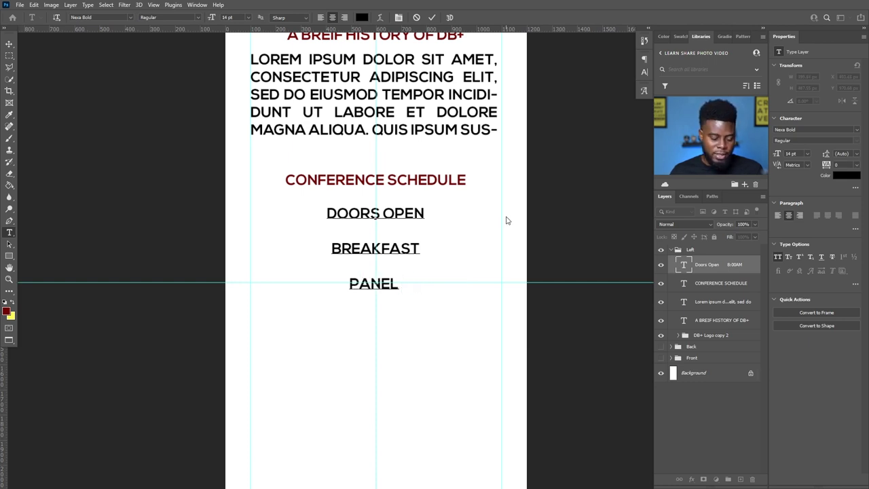
{"action": "type", "text": "ONE"}
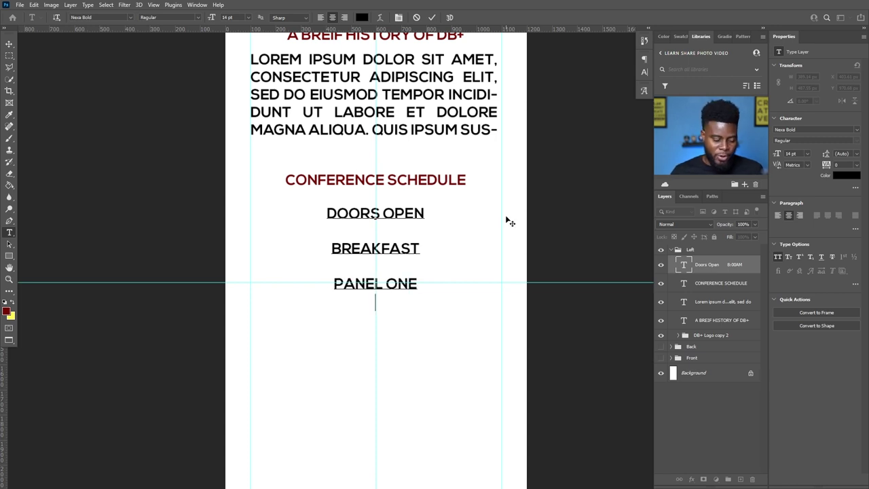
- Enter the speaker TONY STARK on the line directly beneath PANEL ONE
{"action": "type", "text": "TONY ST "}
{"action": "type", "text": "ARTK"}
{"action": "key", "text": "BackSpace"}
{"action": "key", "text": "BackSpace"}
{"action": "type", "text": "K"}
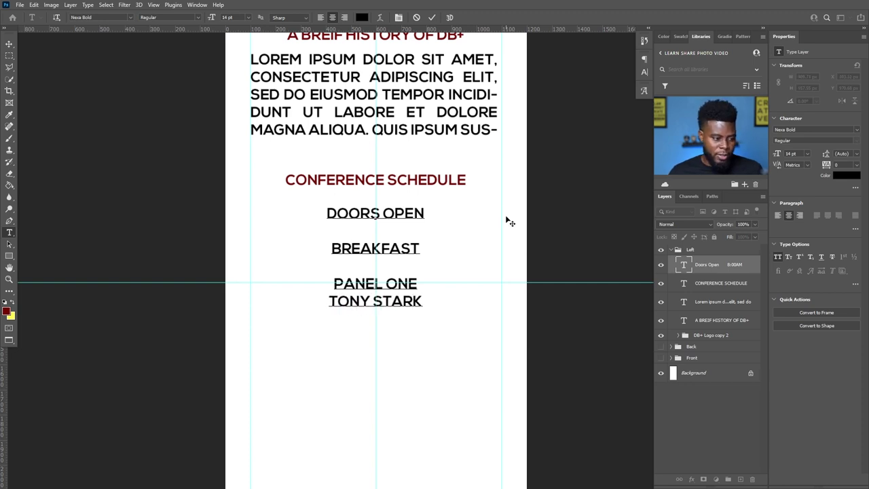
- Add a PANEL TWO entry below the first speaker, leaving a blank line between them
{"action": "key", "text": "Return"}
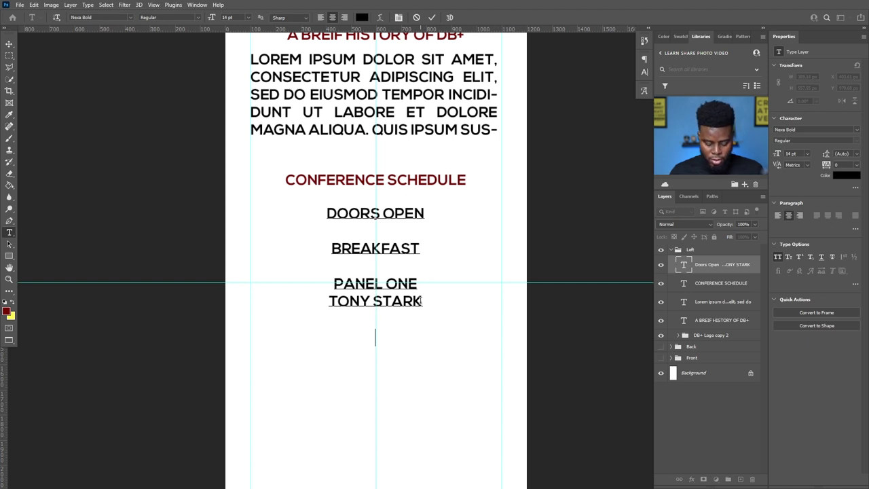
{"action": "type", "text": "PANEL"}
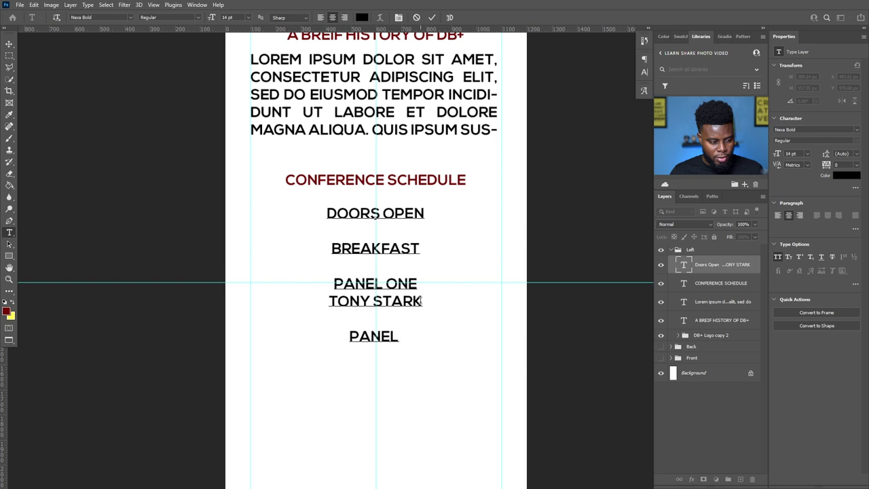
{"action": "type", "text": " TWO"}
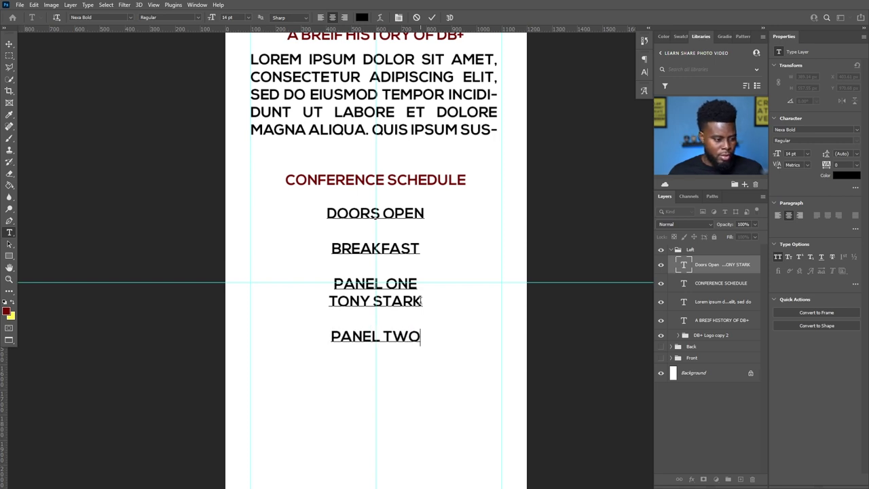
- Replace the word PANEL with PRESENTATION in both the PANEL ONE and PANEL TWO entries
{"action": "scroll", "coordinate": [359, 254], "scroll_direction": "down", "scroll_amount": 1}
{"action": "left_click_drag", "start_coordinate": [383, 261], "coordinate": [306, 261]}
{"action": "type", "text": "PRESENTATION"}
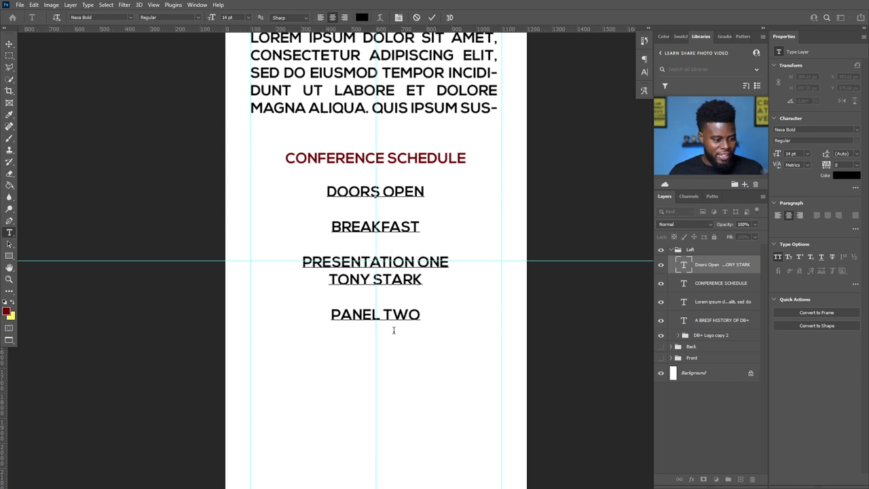
{"action": "left_click_drag", "start_coordinate": [378, 314], "coordinate": [340, 315]}
{"action": "left_click", "coordinate": [341, 312]}
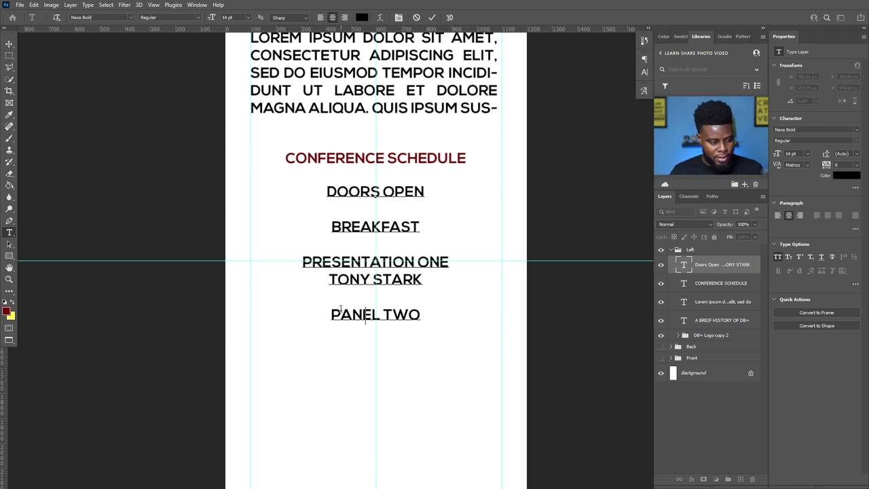
{"action": "double_click", "coordinate": [340, 312]}
{"action": "type", "text": "PRESEN"}
{"action": "type", "text": "TATION"}
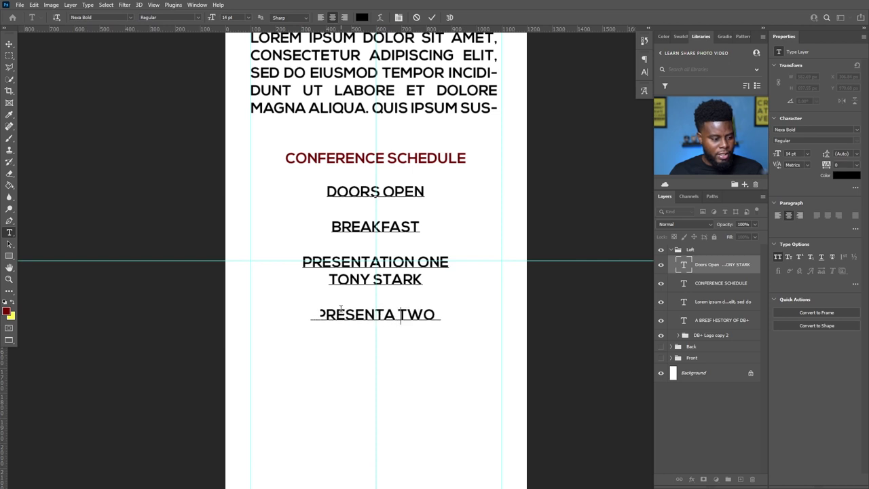
- Enter TONY STARK as the speaker on a new line beneath PRESENTATION TWO
{"action": "scroll", "coordinate": [425, 296], "scroll_direction": "down", "scroll_amount": 1}
{"action": "key", "text": "End"}
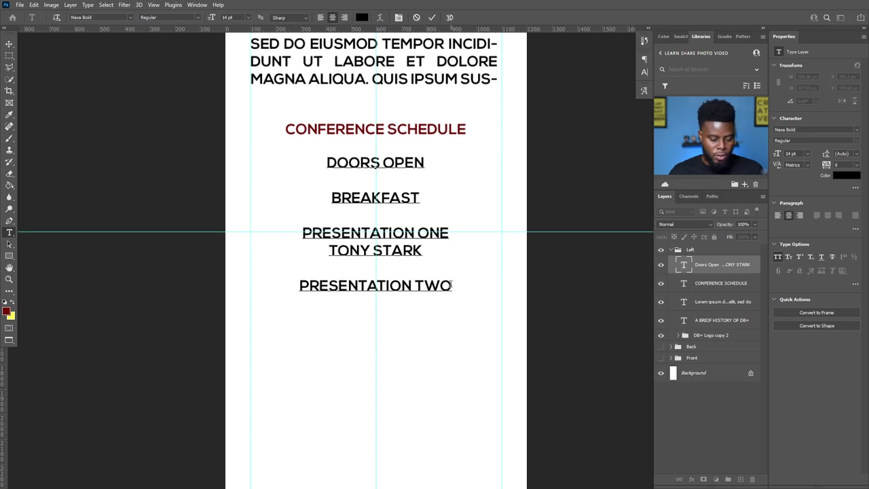
{"action": "type", "text": "TONY"}
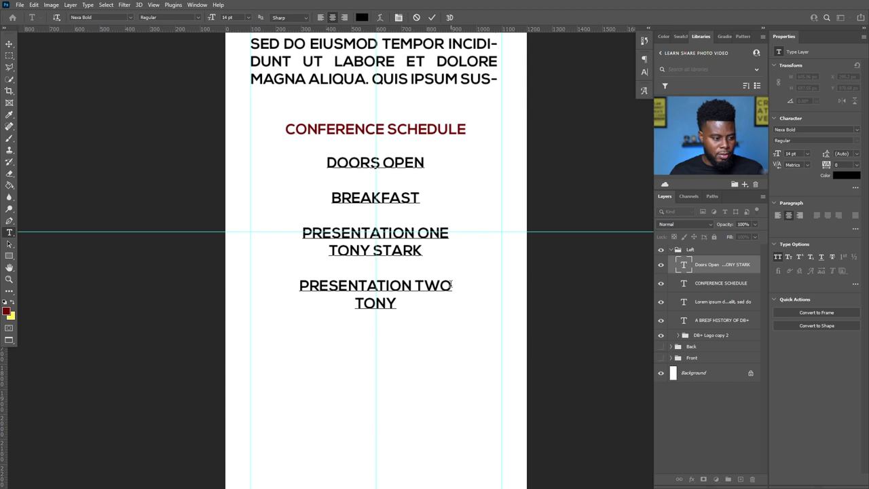
{"action": "type", "text": " STARK"}
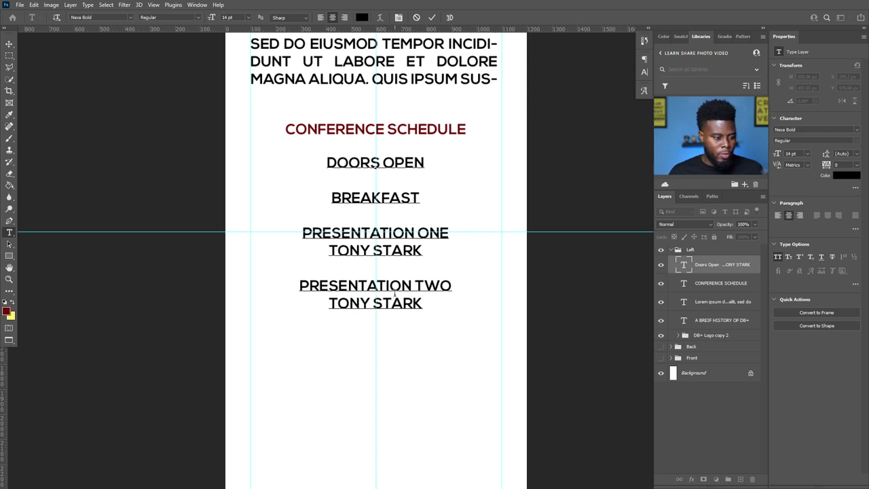
- Replace the speaker's name under PRESENTATION TWO with NATASHA ROMANOFF
{"action": "scroll", "coordinate": [394, 293], "scroll_direction": "down", "scroll_amount": 2}
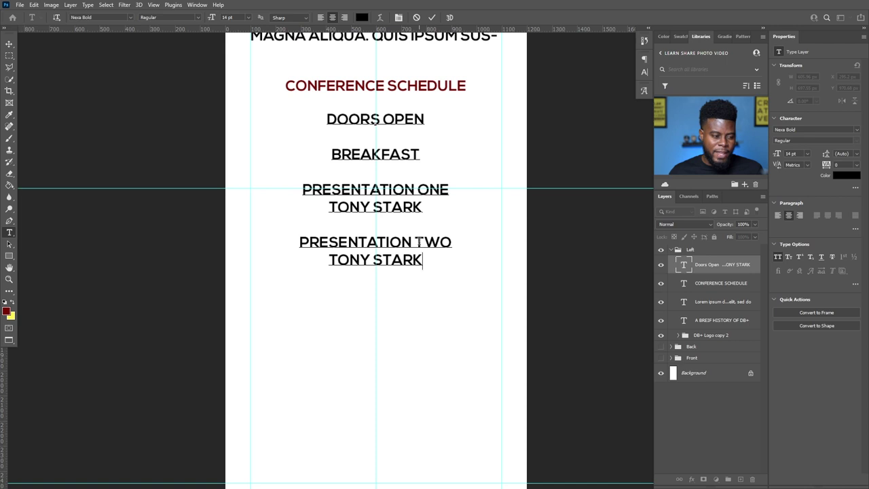
{"action": "scroll", "coordinate": [418, 242], "scroll_direction": "down", "scroll_amount": 2}
{"action": "scroll", "coordinate": [421, 255], "scroll_direction": "up", "scroll_amount": 1}
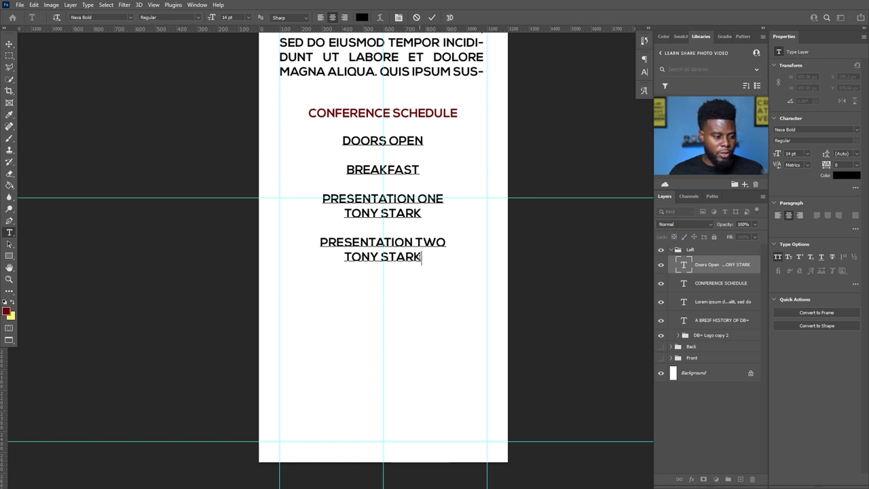
{"action": "scroll", "coordinate": [421, 252], "scroll_direction": "up", "scroll_amount": 2}
{"action": "left_click_drag", "start_coordinate": [422, 284], "coordinate": [325, 284]}
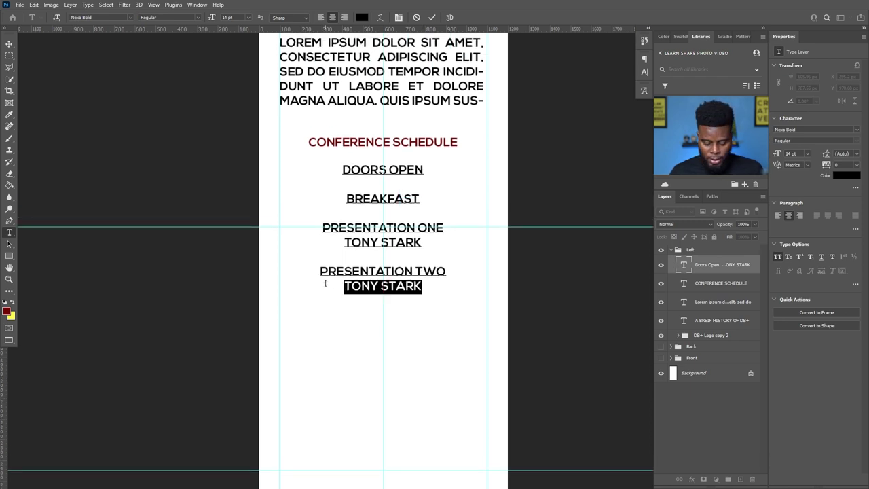
{"action": "type", "text": "B"}
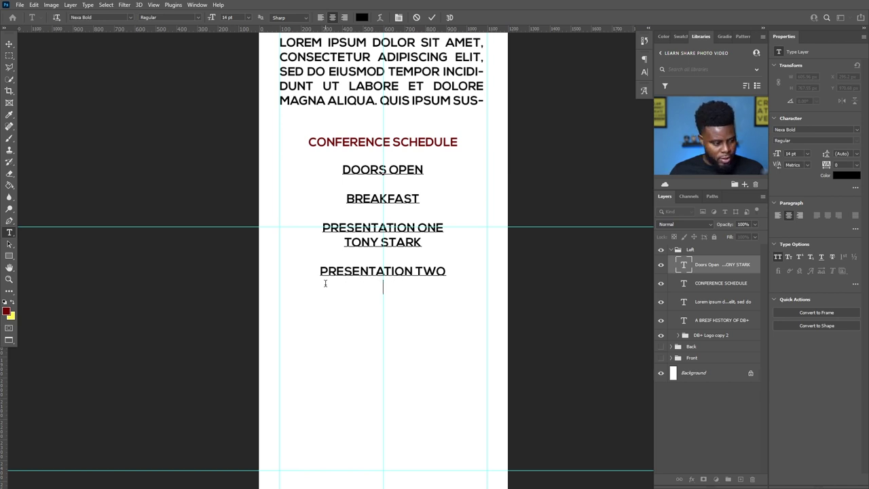
{"action": "type", "text": "NATASH"}
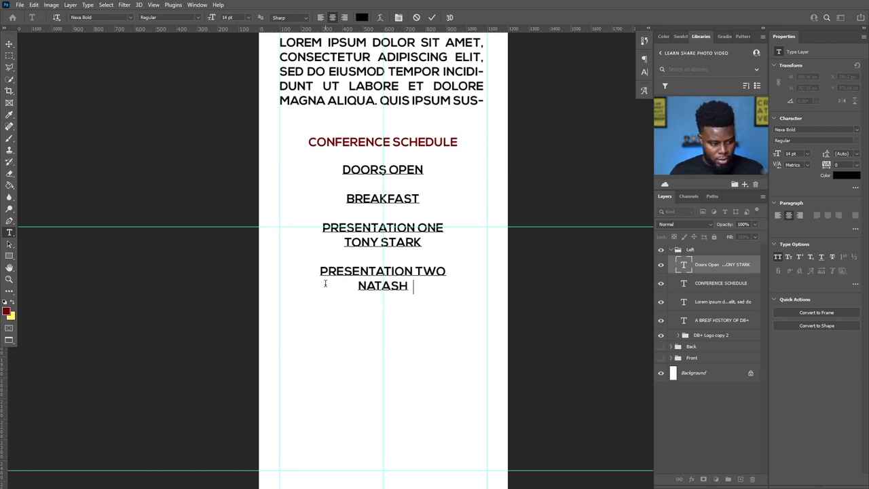
{"action": "type", "text": "A ROMAN OFF"}
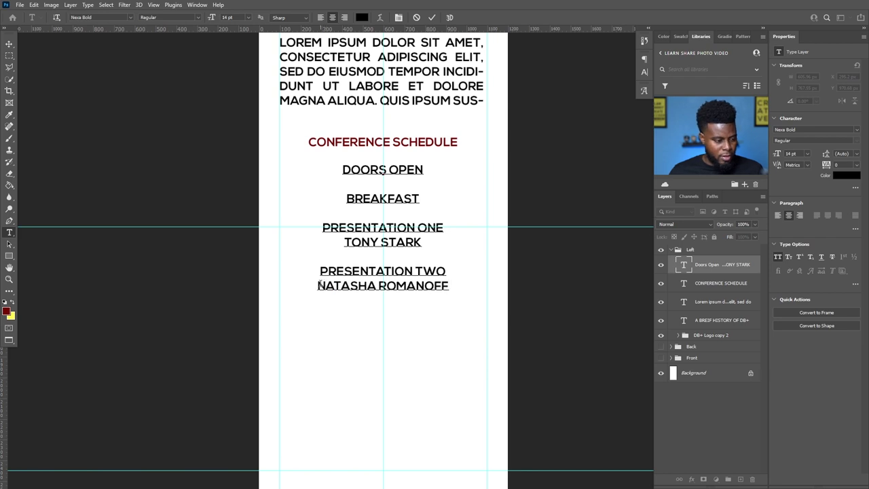
- Reduce the speaker names under both presentations to 10 pt and commit the schedule text
{"action": "left_click_drag", "start_coordinate": [345, 241], "coordinate": [457, 244]}
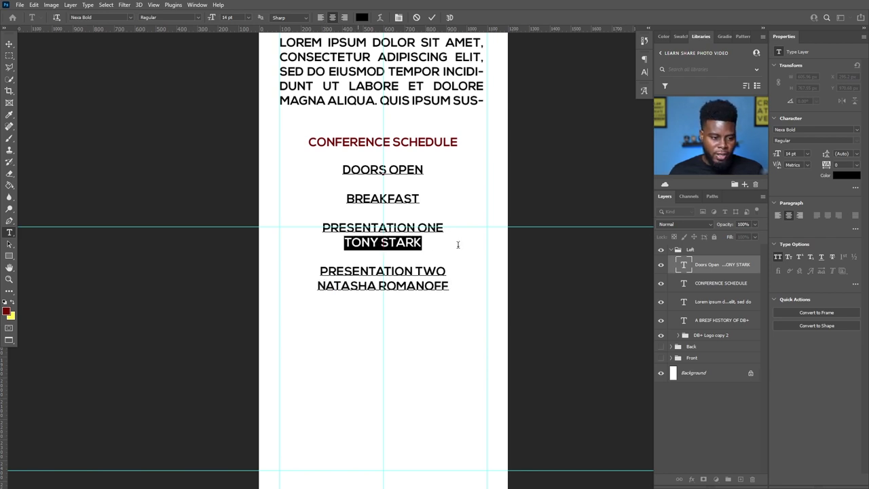
{"action": "key", "text": "Down"}
{"action": "key", "text": "Down"}
{"action": "key", "text": "Down"}
{"action": "key", "text": "Down"}
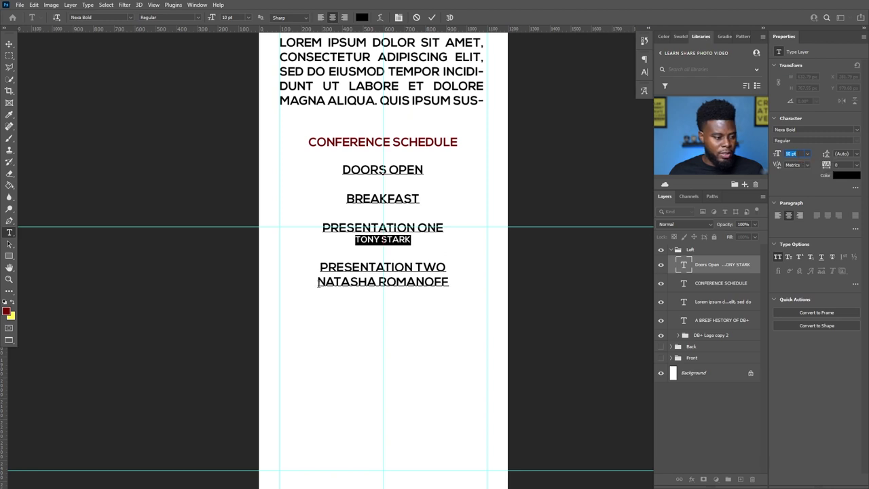
{"action": "left_click_drag", "start_coordinate": [318, 284], "coordinate": [481, 281]}
{"action": "key", "text": "ctrl+shift+comma"}
{"action": "key", "text": "ctrl+shift+comma"}
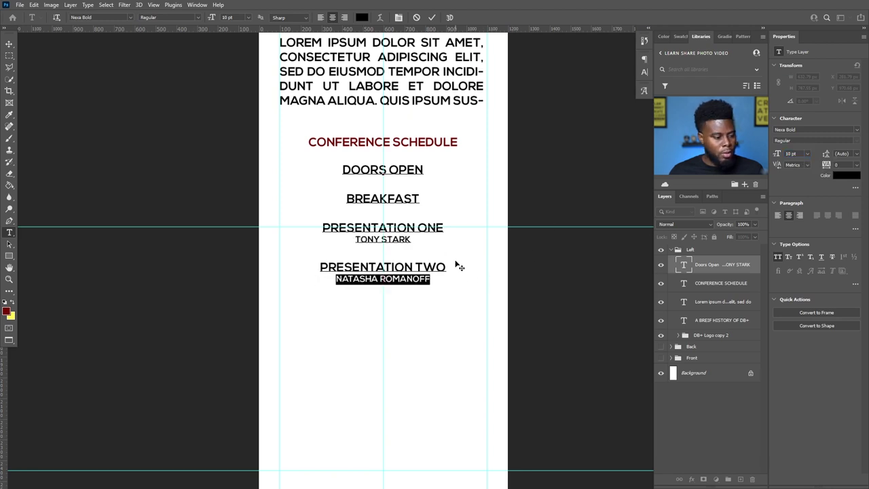
{"action": "left_click", "coordinate": [436, 283]}
{"action": "key", "text": "ctrl+Return"}
- Move the schedule text layer straight up about 34 px, closer to the CONFERENCE SCHEDULE heading
{"action": "scroll", "coordinate": [435, 282], "scroll_direction": "down", "scroll_amount": 3}
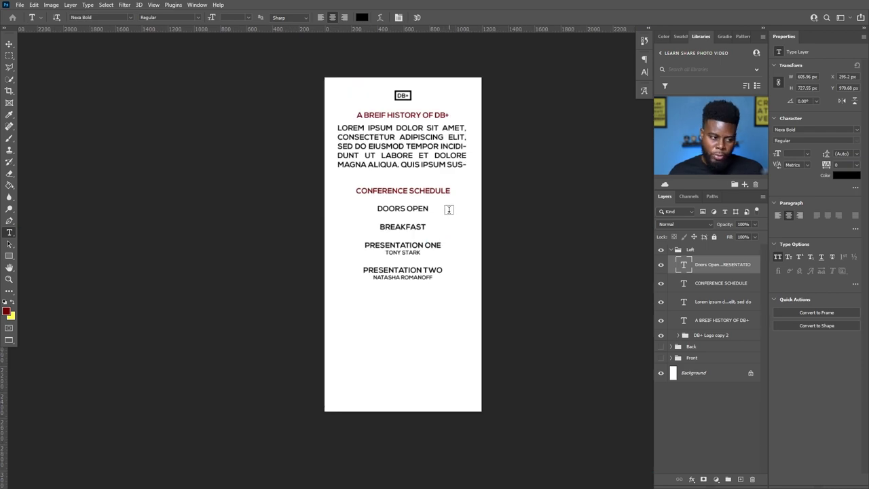
{"action": "scroll", "coordinate": [431, 198], "scroll_direction": "up", "scroll_amount": 2}
{"action": "scroll", "coordinate": [431, 198], "scroll_direction": "up", "scroll_amount": 1}
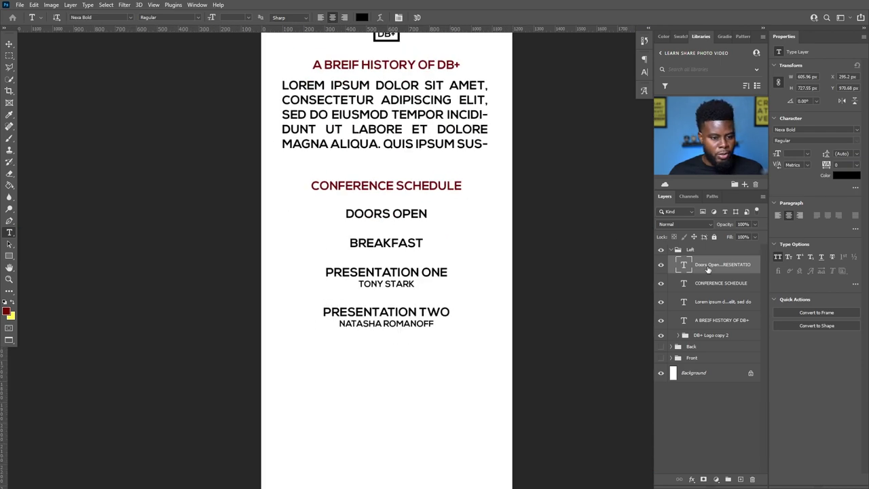
{"action": "key", "text": "v"}
{"action": "left_click_drag", "start_coordinate": [386, 217], "coordinate": [385, 206]}
- Add LUNCH at 14 pt to the schedule text, separated by a blank line beneath PRESENTATION TWO and its speaker
{"action": "scroll", "coordinate": [385, 207], "scroll_direction": "down", "scroll_amount": 3}
{"action": "double_click", "coordinate": [416, 274]}
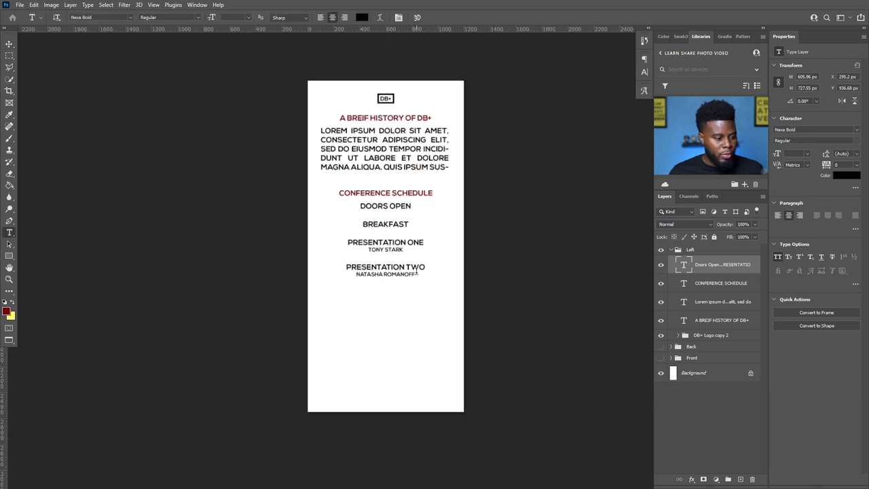
{"action": "key", "text": "Return"}
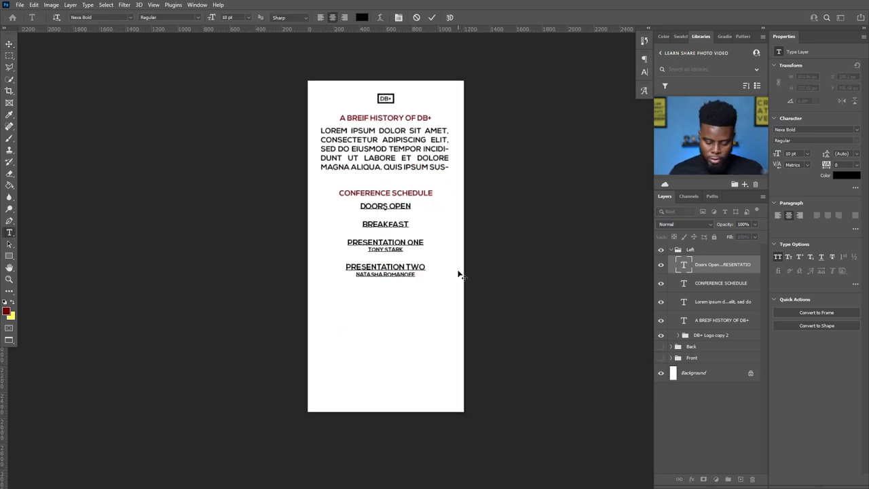
{"action": "left_click", "coordinate": [807, 154]}
{"action": "left_click", "coordinate": [804, 214]}
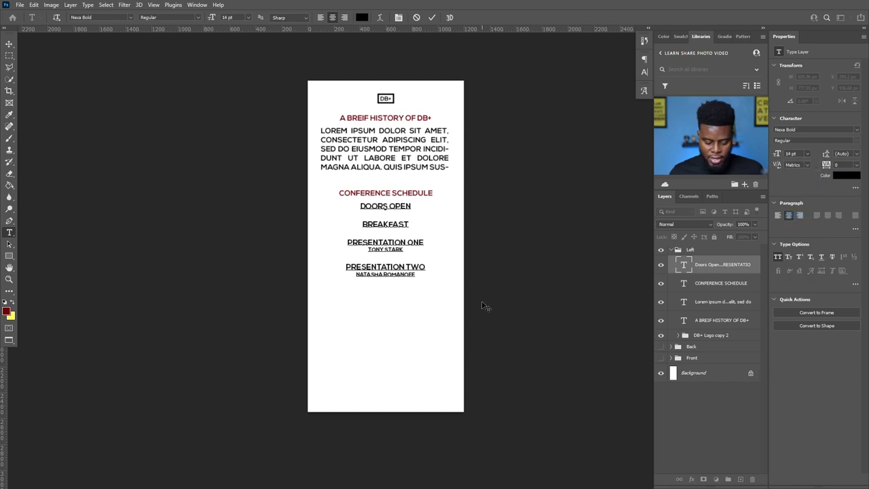
{"action": "key", "text": "Return"}
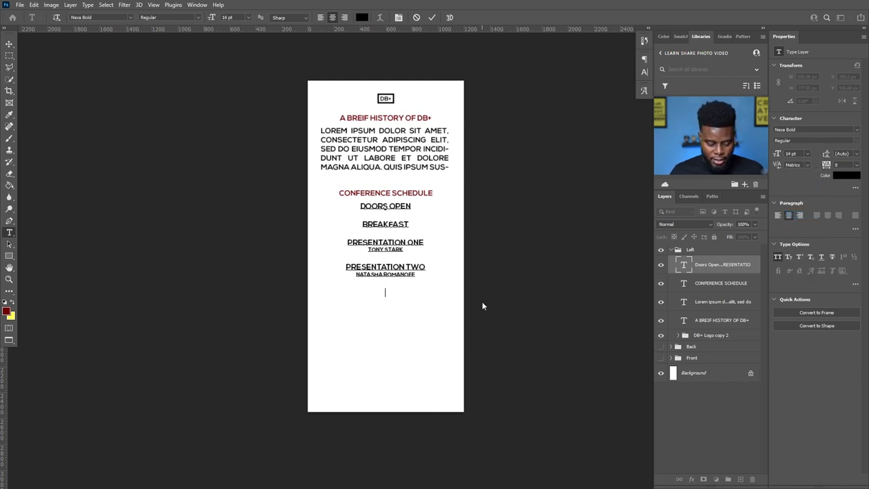
{"action": "type", "text": "LUNCH"}
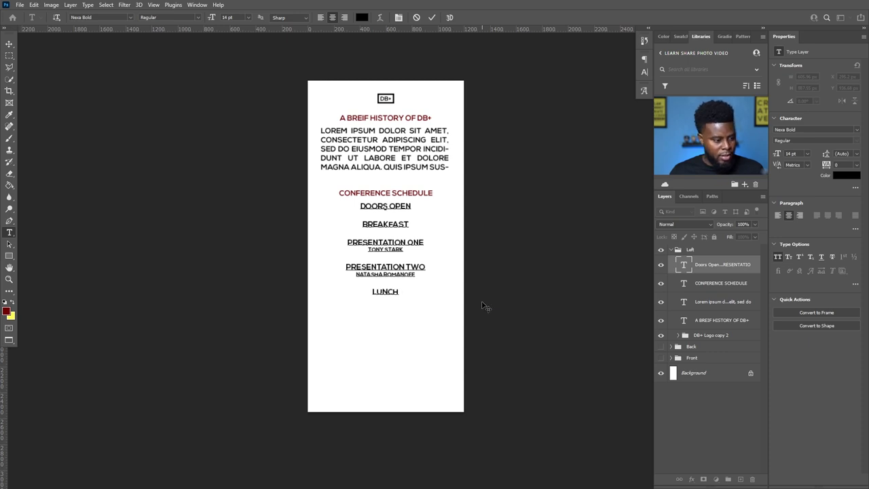
- Add Q+A SESSION as the next schedule entry, one blank line beneath LUNCH
{"action": "key", "text": "Return"}
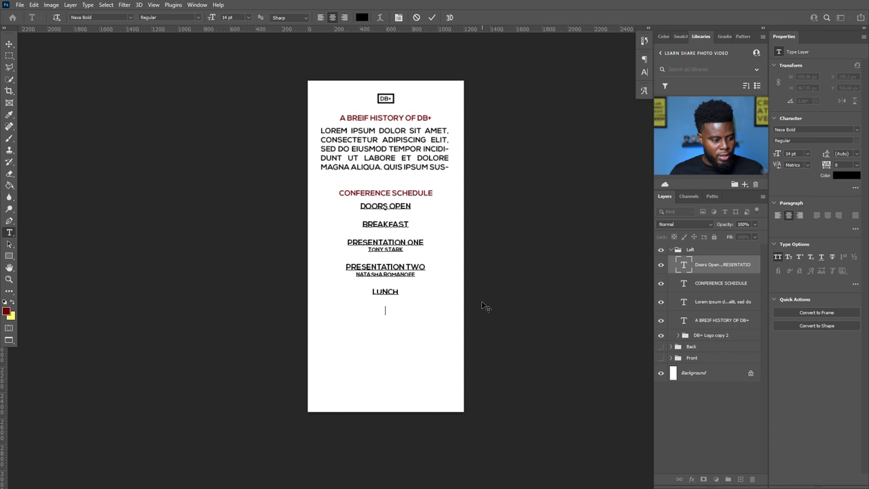
{"action": "scroll", "coordinate": [438, 310], "scroll_direction": "up", "scroll_amount": 1}
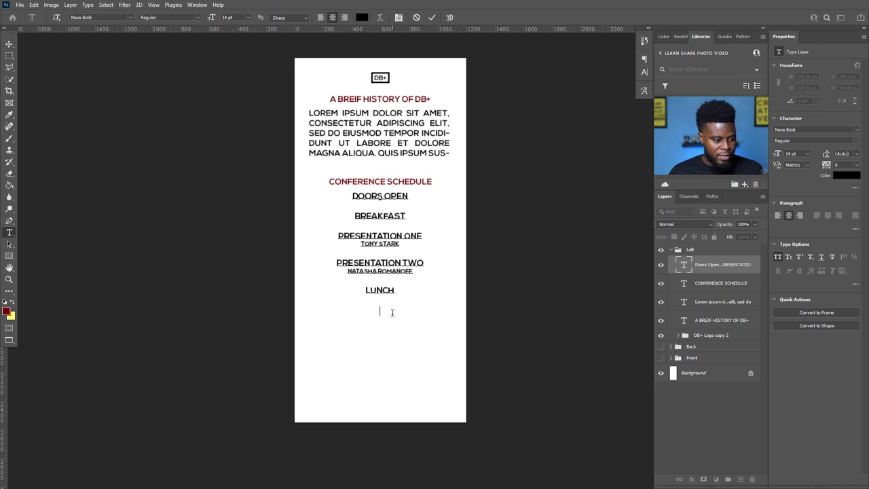
{"action": "scroll", "coordinate": [392, 312], "scroll_direction": "up", "scroll_amount": 2}
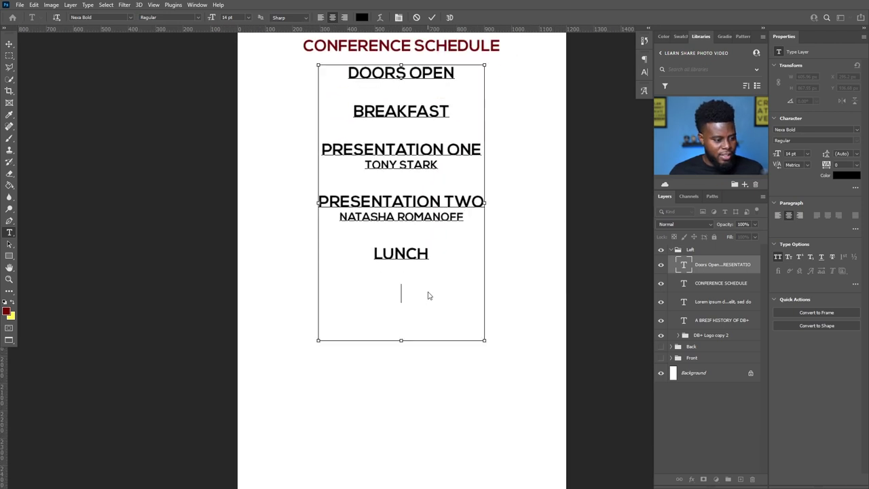
{"action": "type", "text": "Q"}
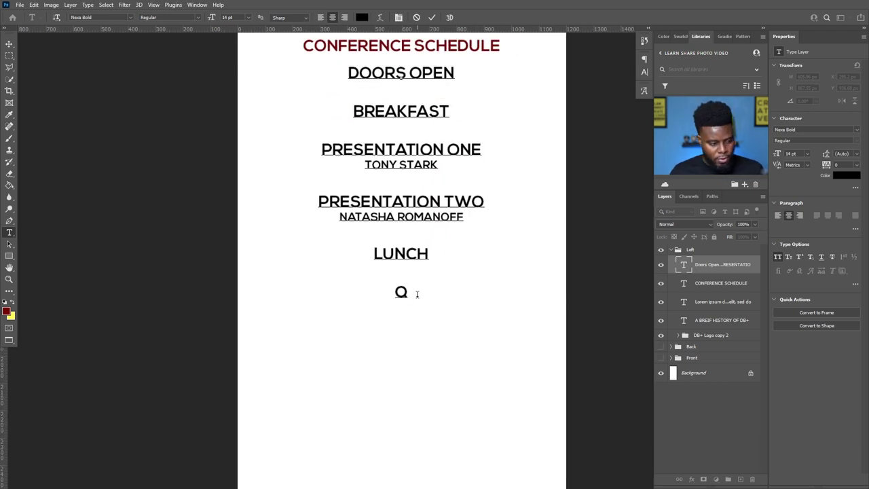
{"action": "type", "text": "+A SESSION "}
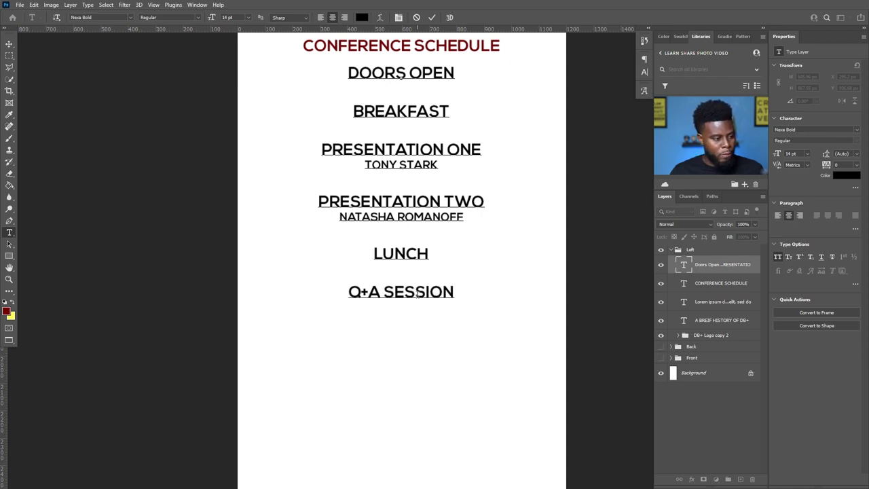
- Enter WITH TONY STARK + NATASHA ROMANOFF on a new line directly beneath Q+A SESSION
{"action": "type", "text": "TONY STARK"}
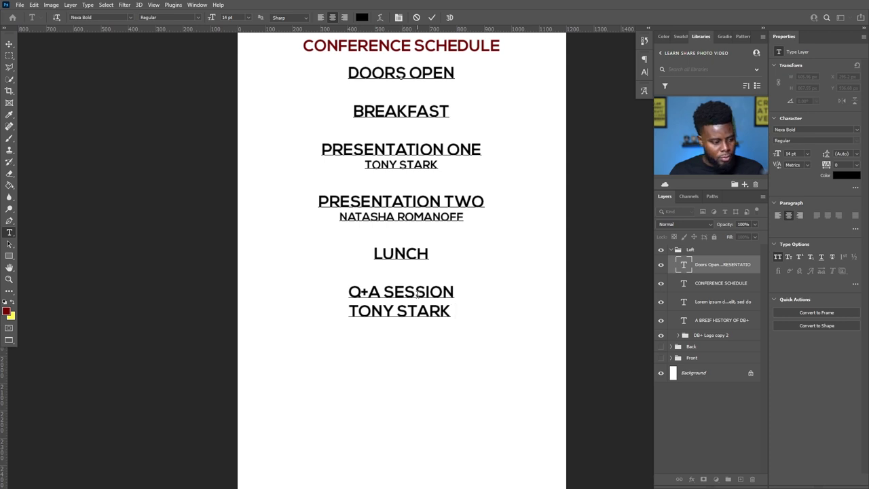
{"action": "type", "text": " + "}
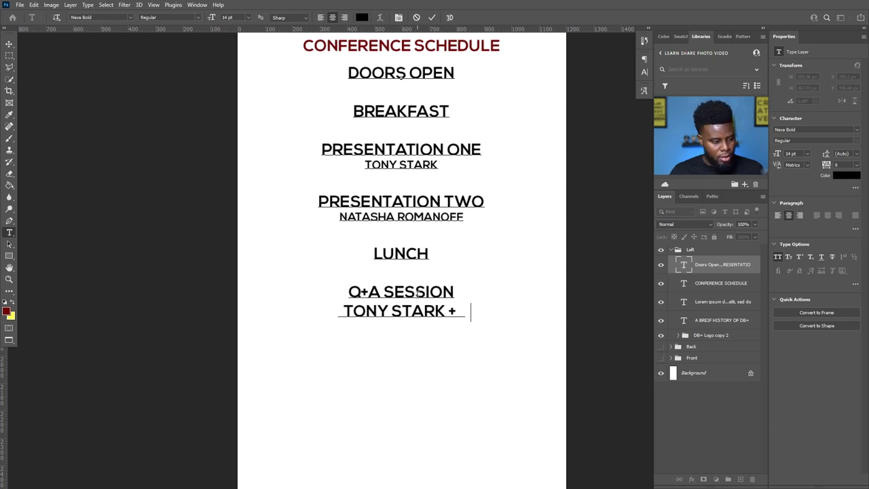
{"action": "type", "text": "NATASHA ROMANOFF"}
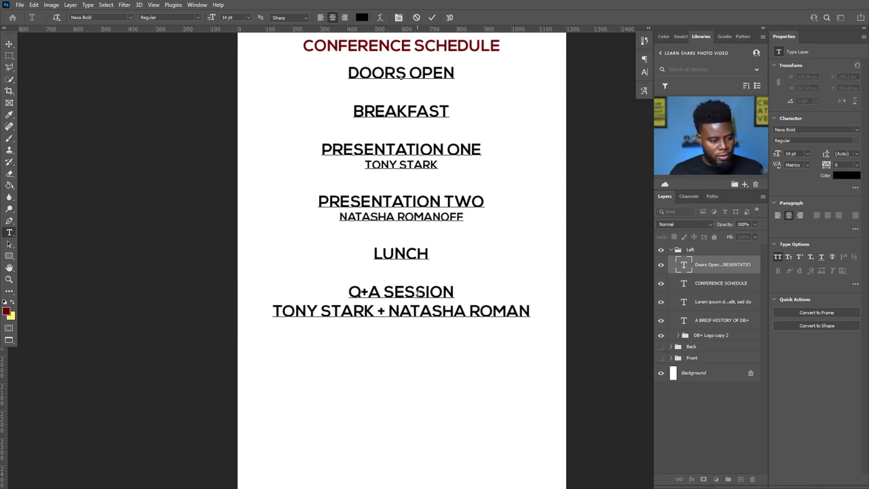
{"action": "left_click", "coordinate": [256, 309]}
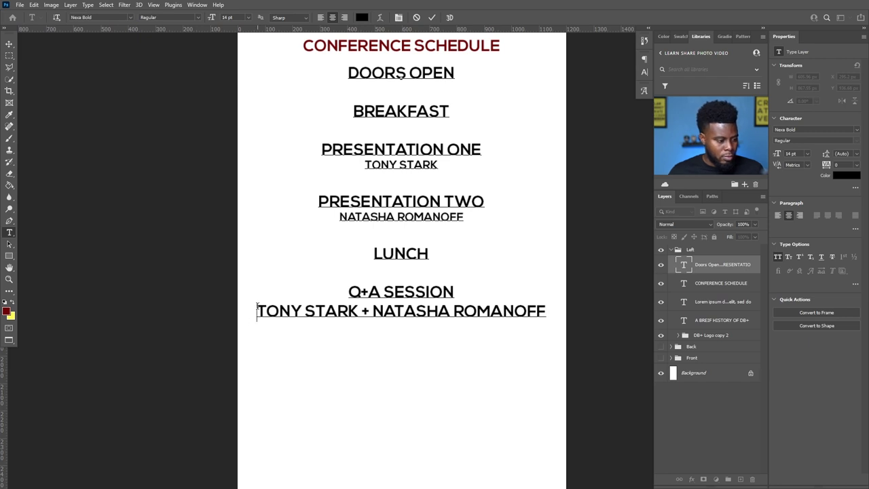
{"action": "type", "text": "WITH"}
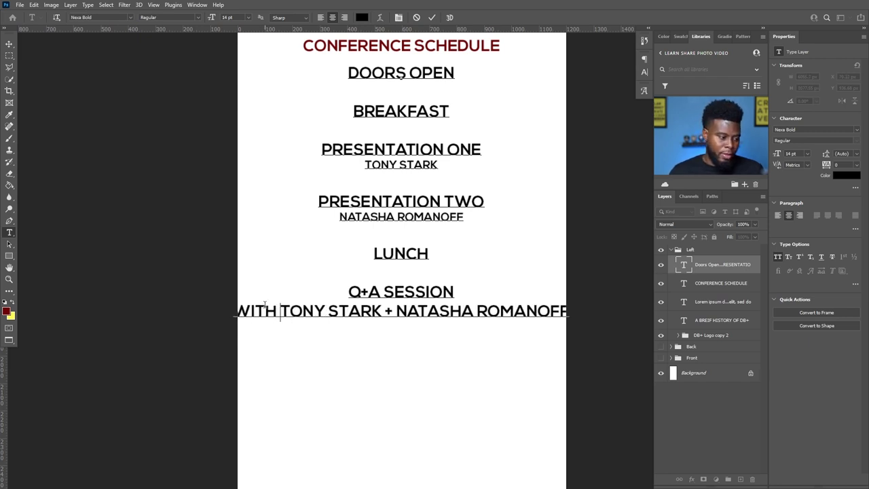
- Reduce the speaker line beneath Q+A SESSION to 10 pt
{"action": "left_click_drag", "start_coordinate": [242, 309], "coordinate": [594, 302]}
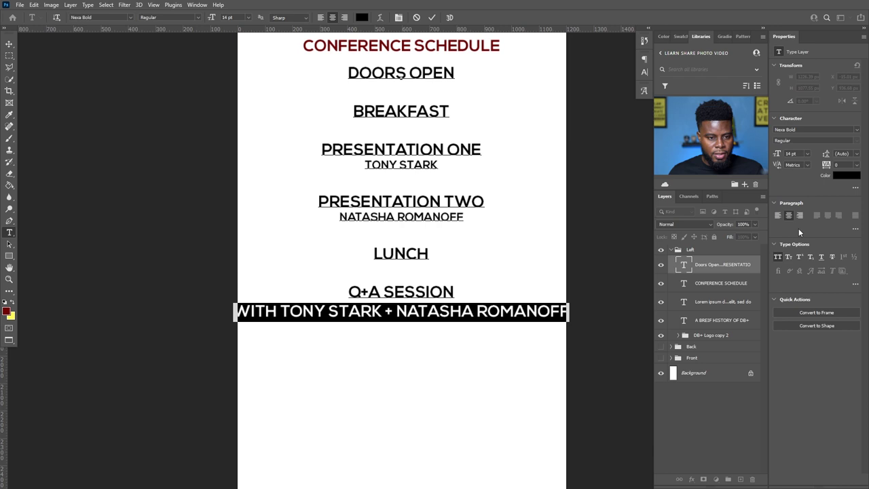
{"action": "key", "text": "Down"}
{"action": "key", "text": "Down"}
{"action": "key", "text": "Down"}
{"action": "key", "text": "Down"}
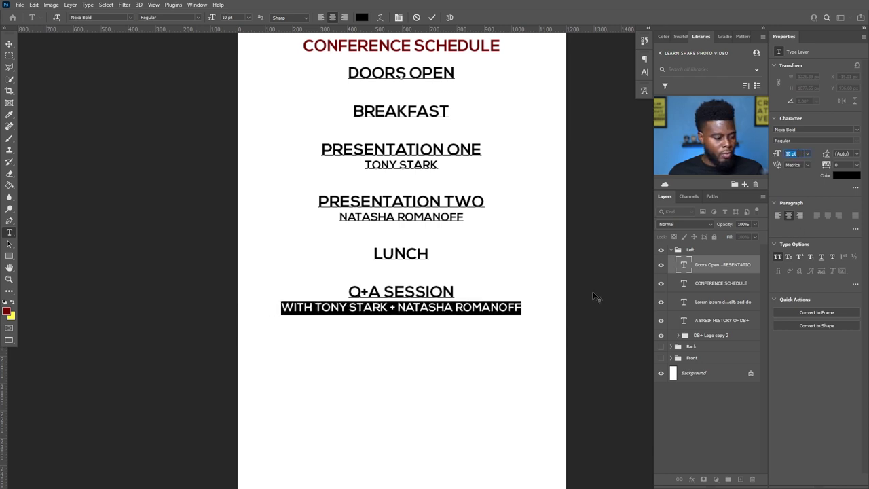
- Delete the word WITH from the Q+A speaker line and commit the schedule text
{"action": "left_click", "coordinate": [347, 307]}
{"action": "left_click_drag", "start_coordinate": [315, 307], "coordinate": [252, 307]}
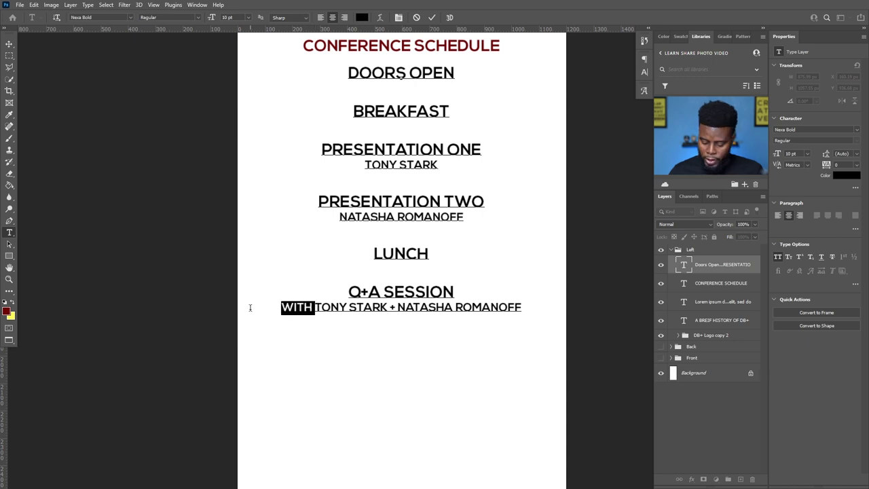
{"action": "key", "text": "BackSpace"}
{"action": "key", "text": "Escape"}
{"action": "key", "text": "v"}
- Right-align the schedule text and move it horizontally to an X position of about 44 px
{"action": "scroll", "coordinate": [387, 224], "scroll_direction": "down", "scroll_amount": 2}
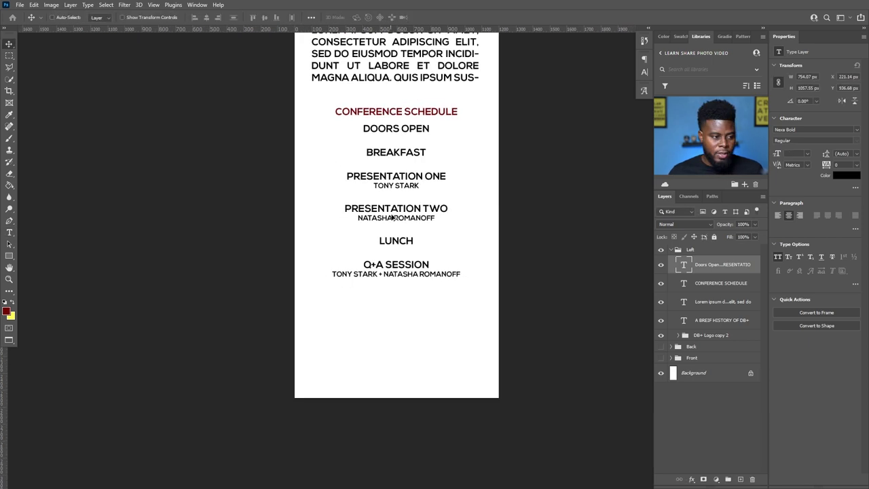
{"action": "scroll", "coordinate": [405, 217], "scroll_direction": "down", "scroll_amount": 2}
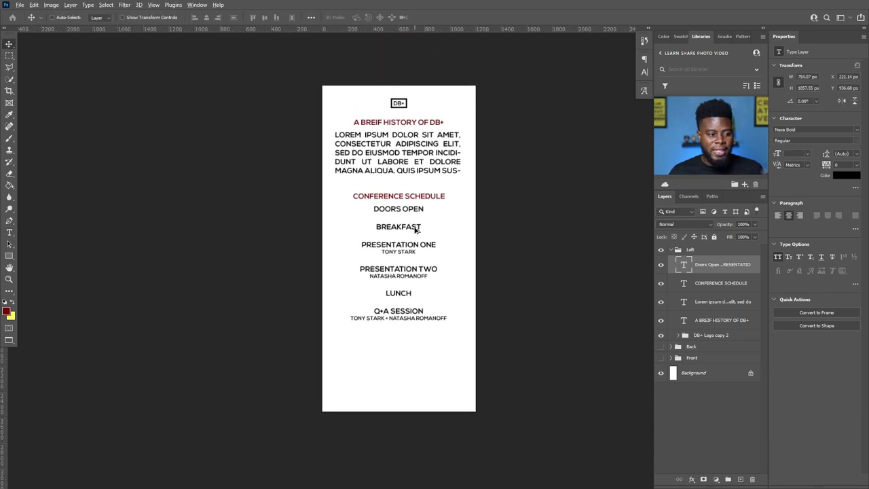
{"action": "scroll", "coordinate": [415, 230], "scroll_direction": "up", "scroll_amount": 1}
{"action": "scroll", "coordinate": [415, 230], "scroll_direction": "up", "scroll_amount": 3}
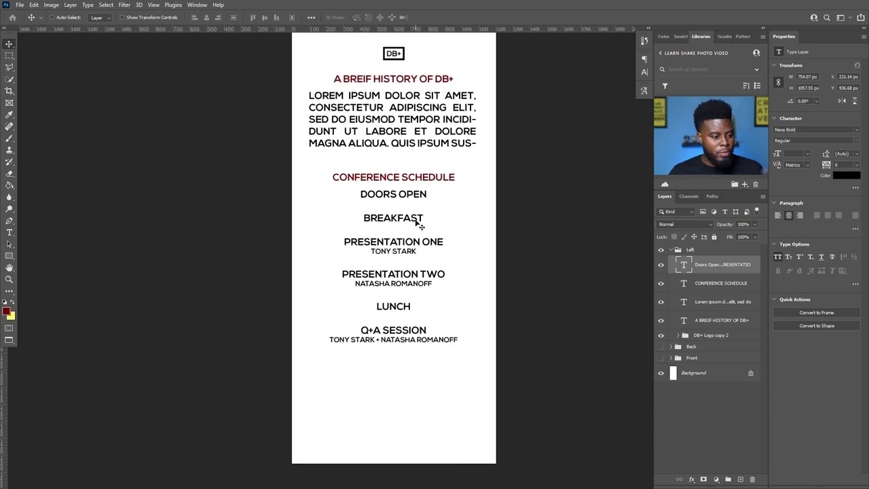
{"action": "key", "text": "t"}
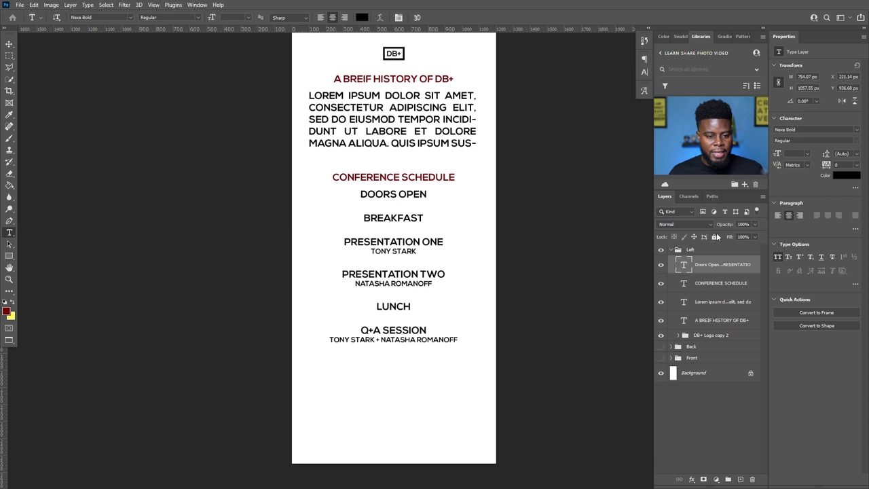
{"action": "left_click", "coordinate": [799, 215]}
{"action": "key", "text": "v"}
{"action": "left_click_drag", "start_coordinate": [385, 219], "coordinate": [410, 217]}
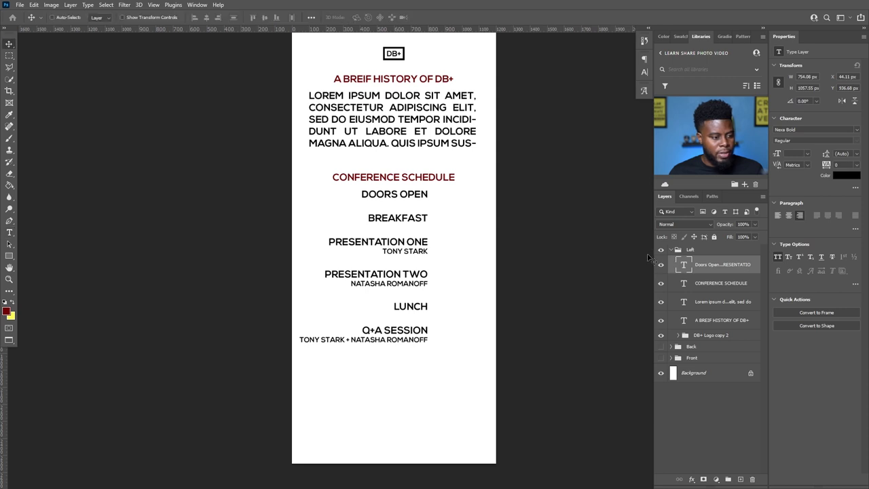
- Scale the schedule text layer proportionally down to 80% and apply the transform
{"action": "key", "text": "ctrl+t"}
{"action": "scroll", "coordinate": [359, 121], "scroll_direction": "up", "scroll_amount": 2}
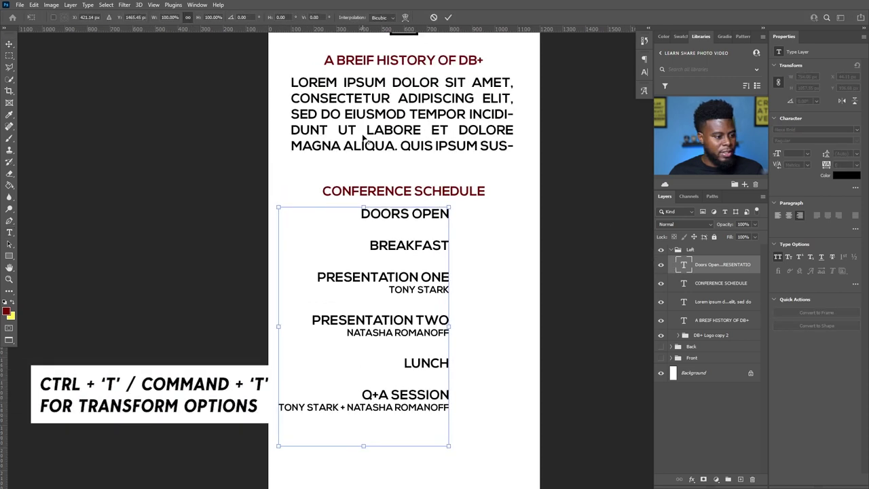
{"action": "left_click", "coordinate": [170, 17]}
{"action": "key", "text": "shift+Down"}
{"action": "key", "text": "shift+Down"}
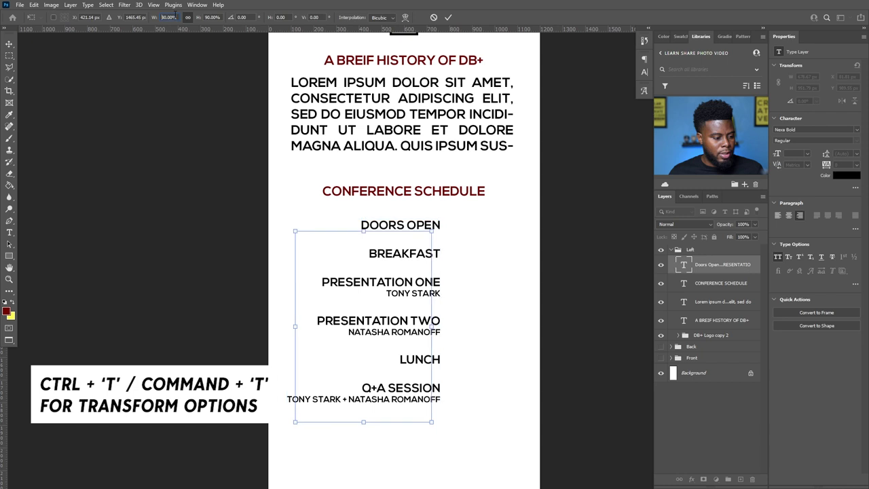
{"action": "key", "text": "Return"}
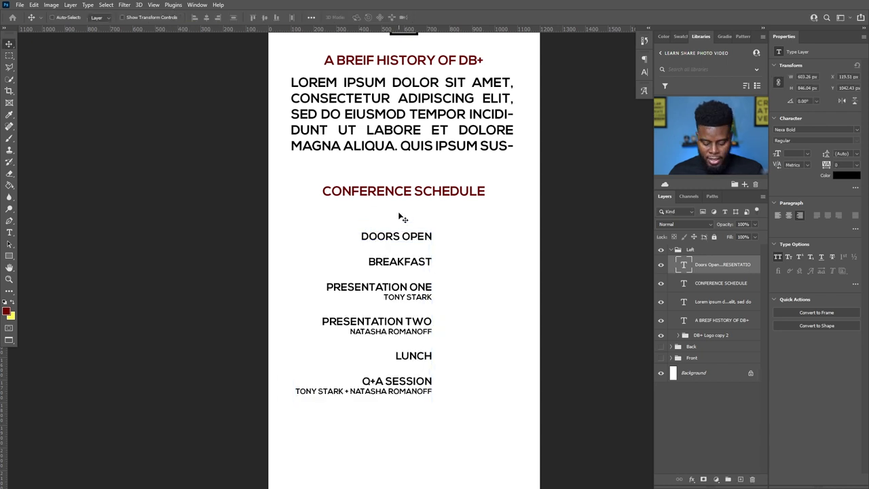
- Duplicate the schedule text as a left-aligned second column beside the original, at an X position of about 788 px
{"action": "key", "text": "ctrl+j"}
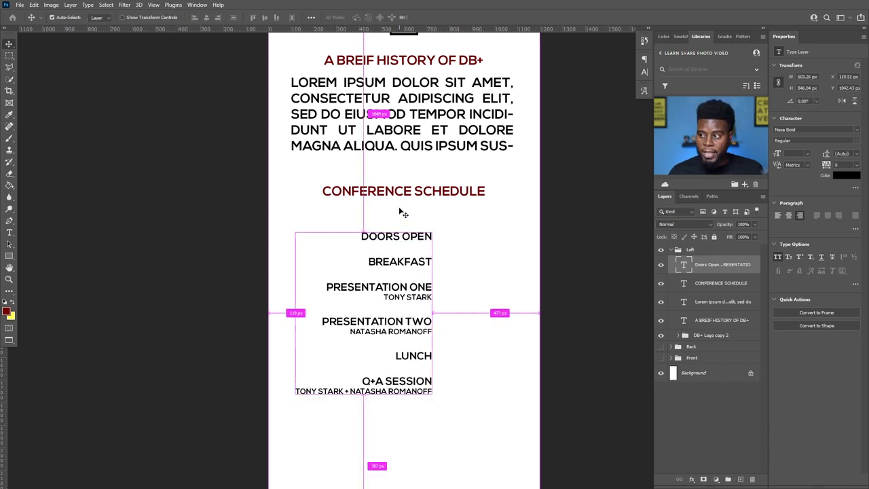
{"action": "left_click_drag", "start_coordinate": [395, 269], "coordinate": [481, 270]}
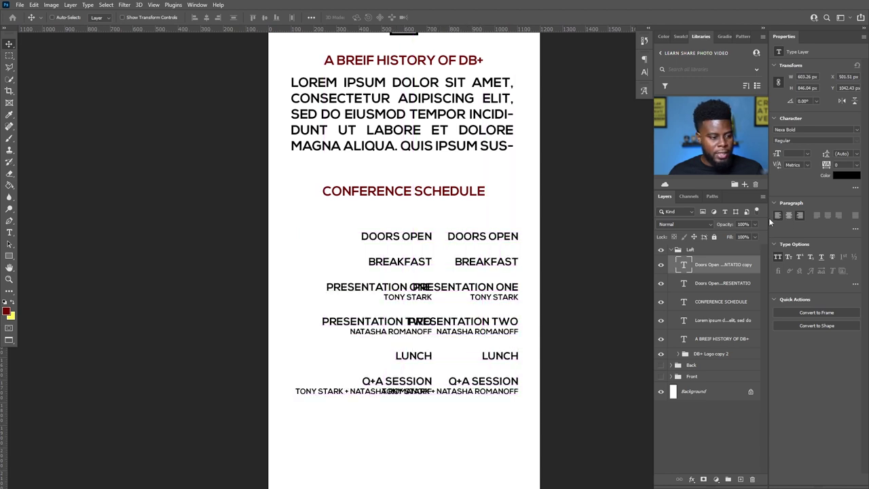
{"action": "key", "text": "ctrl+shift+l"}
{"action": "left_click_drag", "start_coordinate": [528, 263], "coordinate": [531, 237]}
- Replace DOORS OPEN in the duplicated column with 8:00AM and commit the text
{"action": "key", "text": "t"}
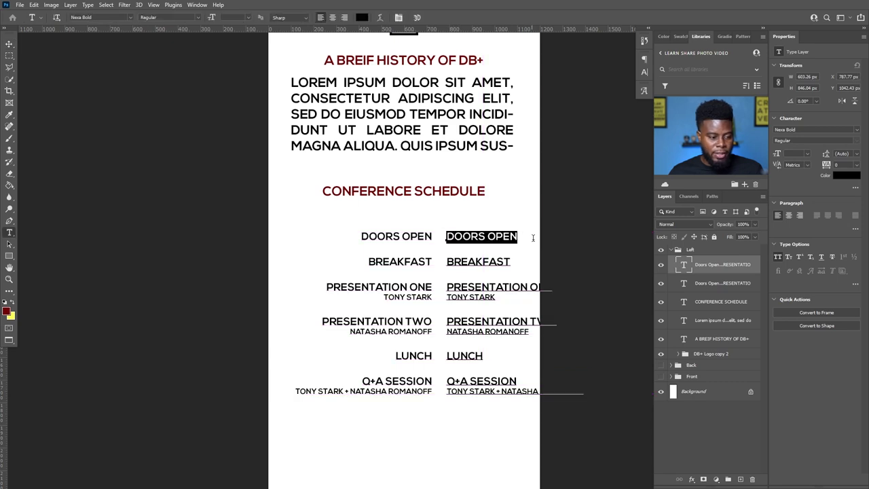
{"action": "type", "text": "8"}
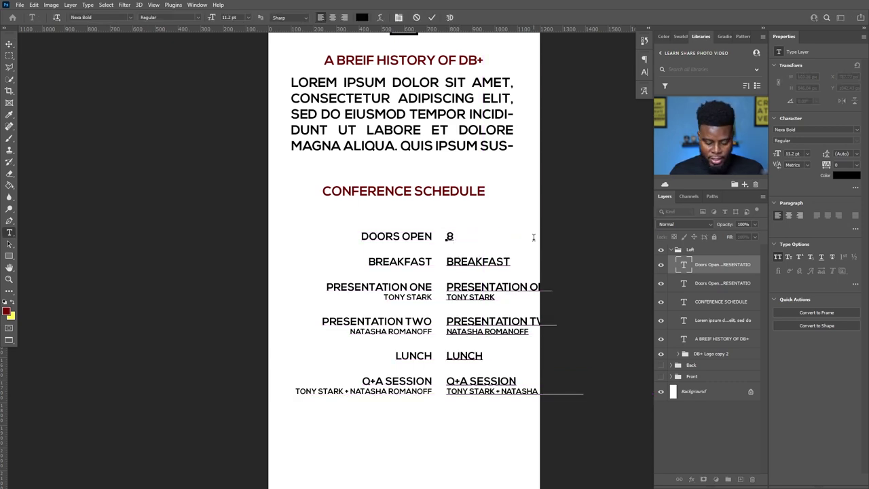
{"action": "type", "text": ":00AM"}
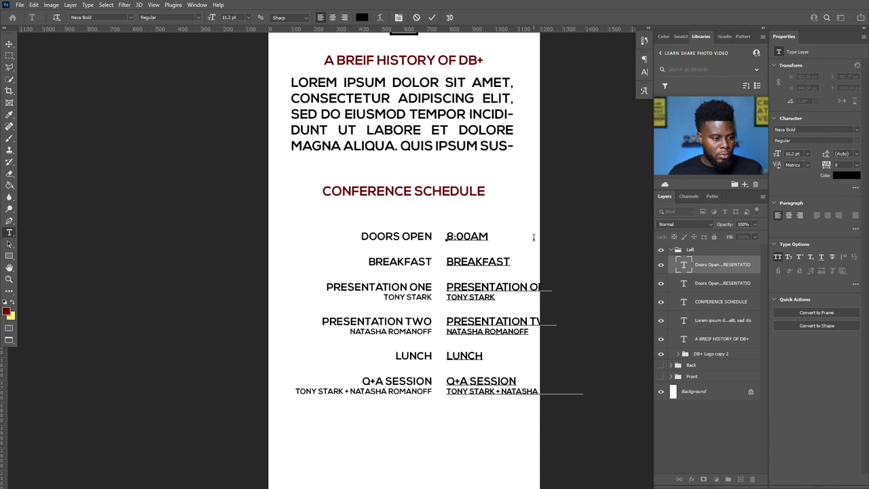
{"action": "key", "text": "ctrl+Return"}
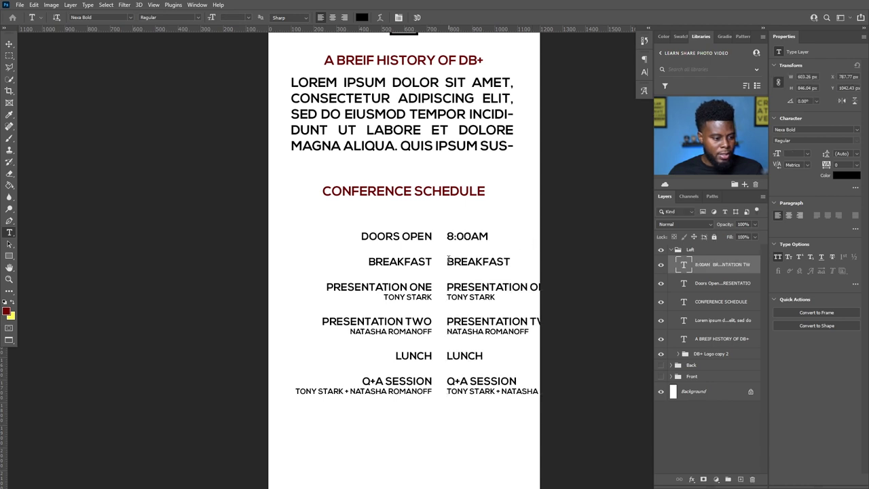
- Replace BREAKFAST in the duplicated schedule column with 8:15AM
{"action": "left_click_drag", "start_coordinate": [448, 260], "coordinate": [511, 262]}
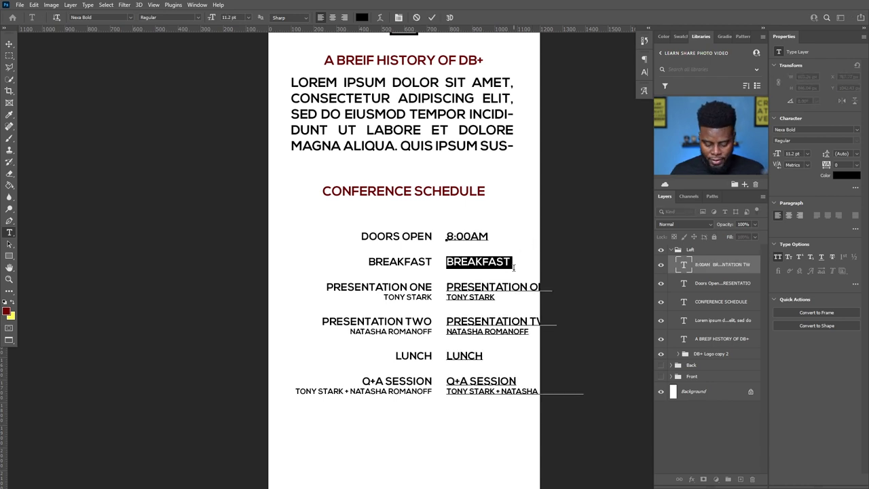
{"action": "left_click", "coordinate": [513, 267]}
{"action": "key", "text": "BackSpace"}
{"action": "key", "text": "BackSpace"}
{"action": "key", "text": "BackSpace"}
{"action": "key", "text": "BackSpace"}
{"action": "key", "text": "BackSpace"}
{"action": "key", "text": "BackSpace"}
{"action": "key", "text": "BackSpace"}
{"action": "key", "text": "BackSpace"}
{"action": "key", "text": "BackSpace"}
{"action": "type", "text": "8"}
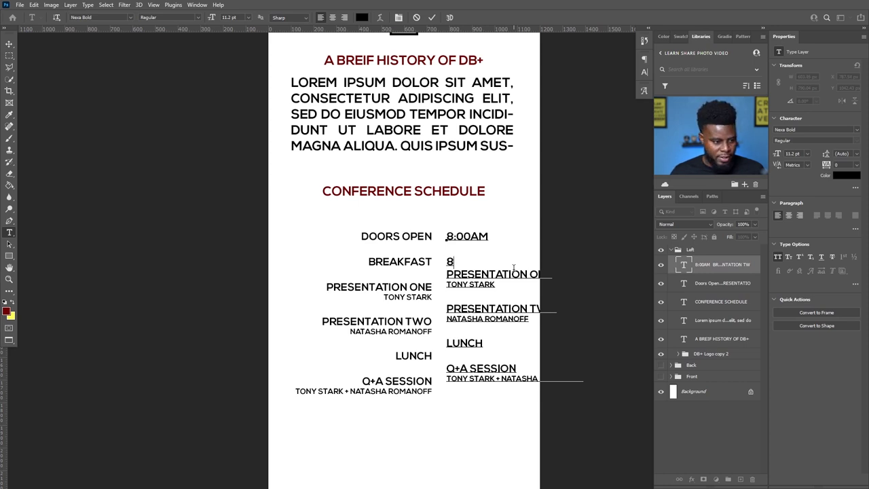
{"action": "key", "text": "Return"}
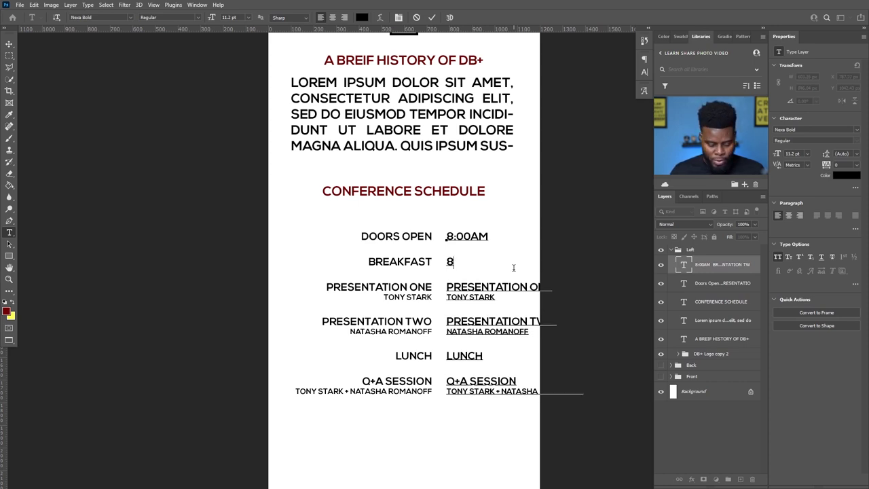
{"action": "type", "text": ":15"}
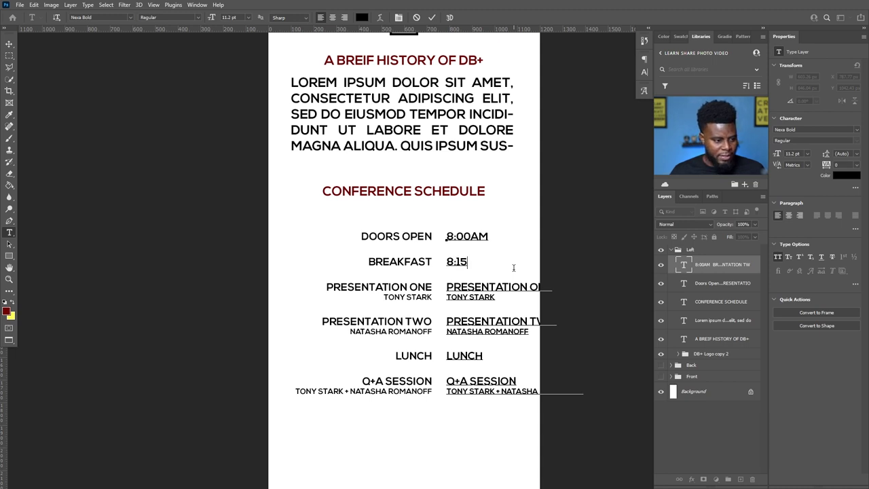
{"action": "type", "text": "5AM"}
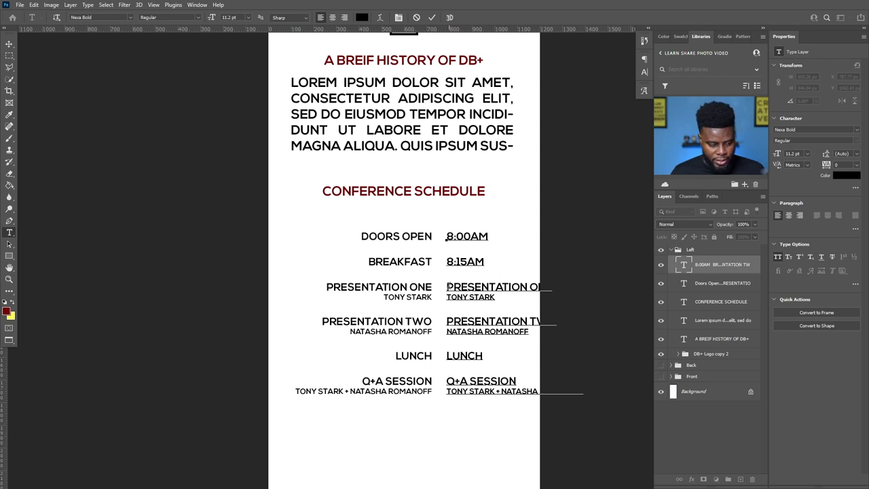
- Clear the remaining copied entries below 8:15AM and enter 8:45AM beside PRESENTATION ONE
{"action": "key", "text": "shift+Down"}
{"action": "key", "text": "shift+Down"}
{"action": "key", "text": "shift+Down"}
{"action": "key", "text": "shift+Down"}
{"action": "key", "text": "shift+Down"}
{"action": "key", "text": "shift+Down"}
{"action": "key", "text": "shift+Down"}
{"action": "key", "text": "shift+Down"}
{"action": "key", "text": "shift+Down"}
{"action": "key", "text": "shift+Down"}
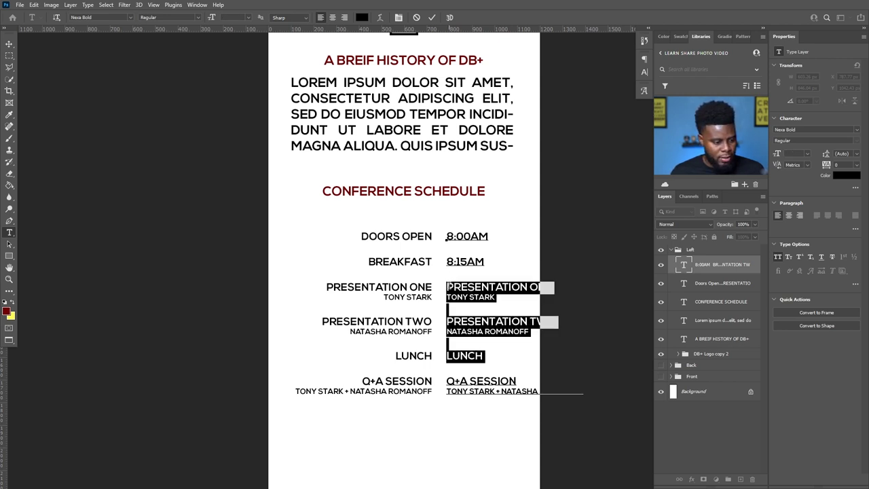
{"action": "key", "text": "BackSpace"}
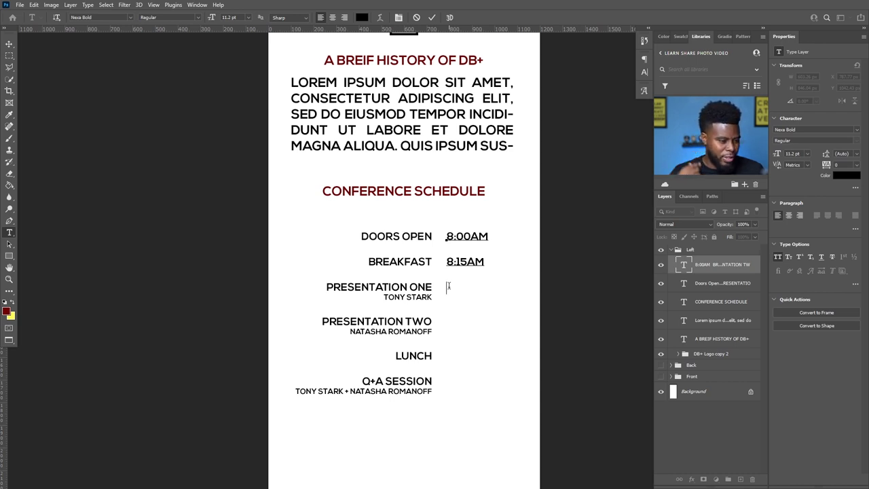
{"action": "type", "text": "8:45AM"}
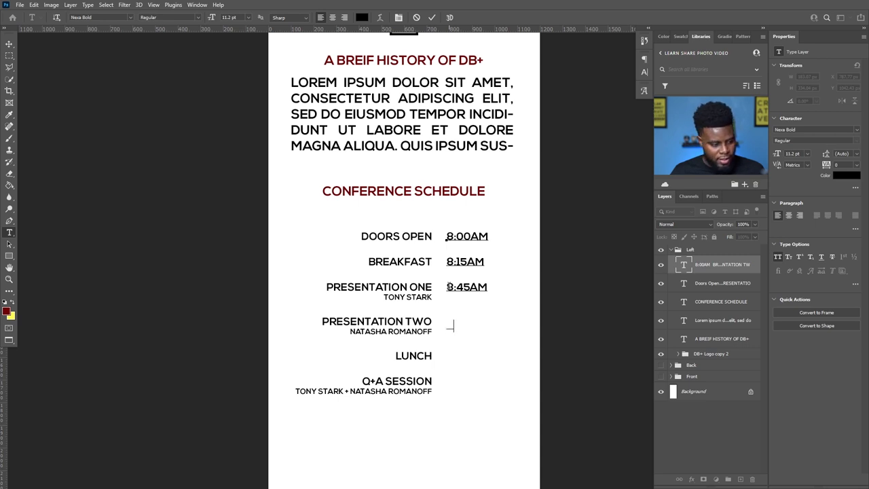
- Add 10:00AM for PRESENTATION TWO and 12:00N for LUNCH to the time column
{"action": "type", "text": "45"}
{"action": "key", "text": "BackSpace"}
{"action": "key", "text": "BackSpace"}
{"action": "key", "text": "BackSpace"}
{"action": "key", "text": "BackSpace"}
{"action": "type", "text": "10:0"}
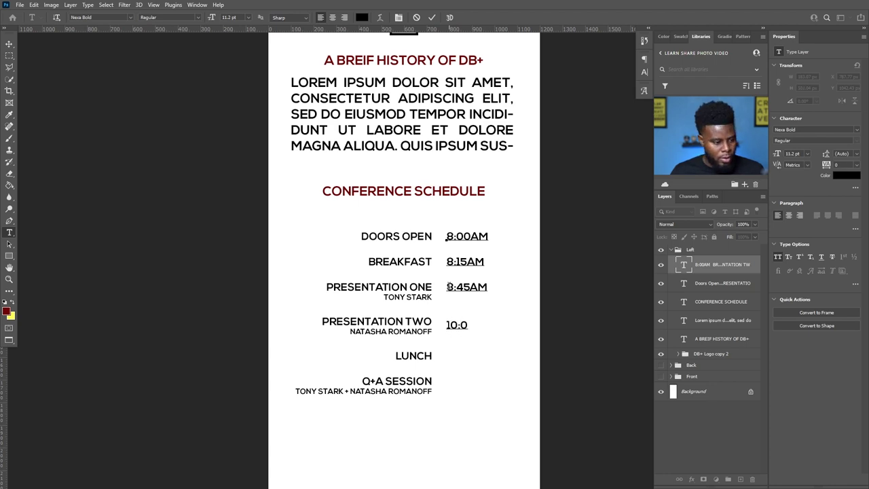
{"action": "type", "text": "0AM"}
{"action": "key", "text": "Return"}
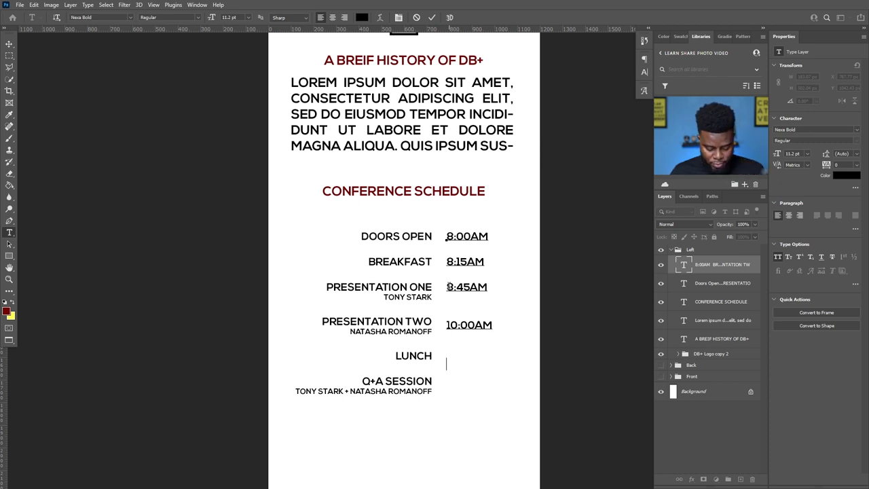
{"action": "type", "text": "12:00"}
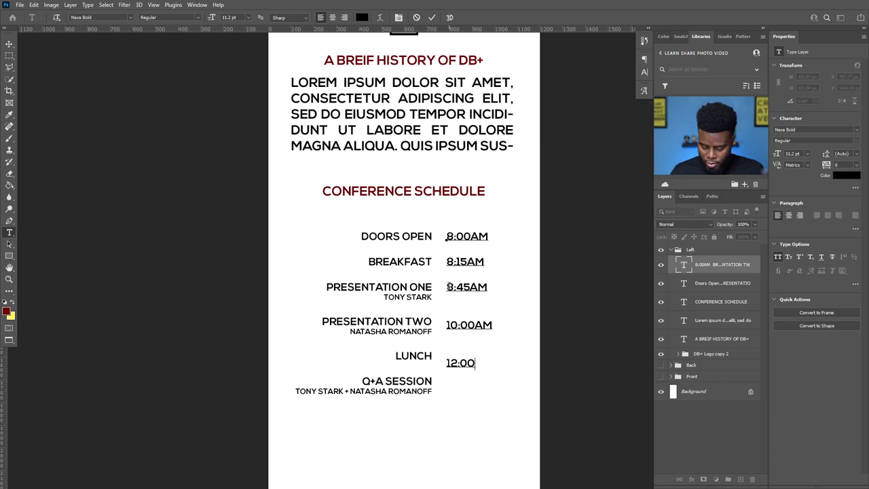
{"action": "type", "text": "N"}
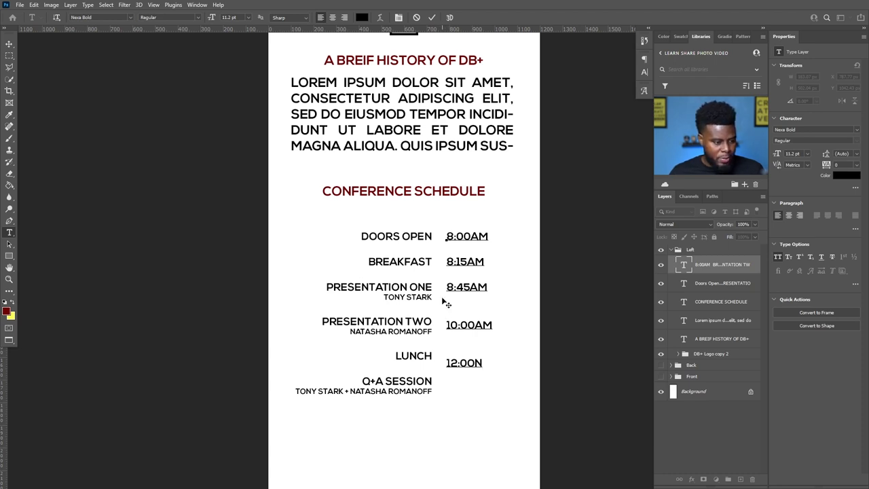
- Set the blank line below 8:45AM to 8 pt, matching the font size of the speaker name line beside it
{"action": "left_click", "coordinate": [448, 296]}
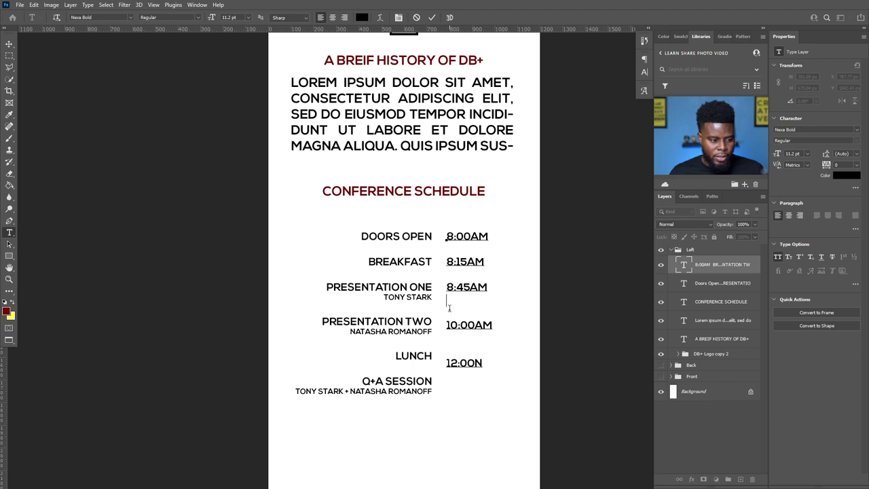
{"action": "left_click_drag", "start_coordinate": [448, 307], "coordinate": [455, 296]}
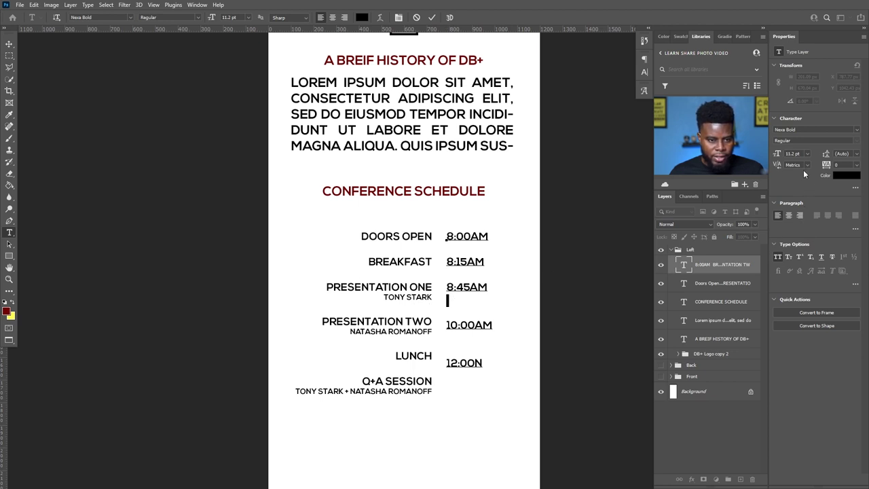
{"action": "left_click", "coordinate": [771, 153]}
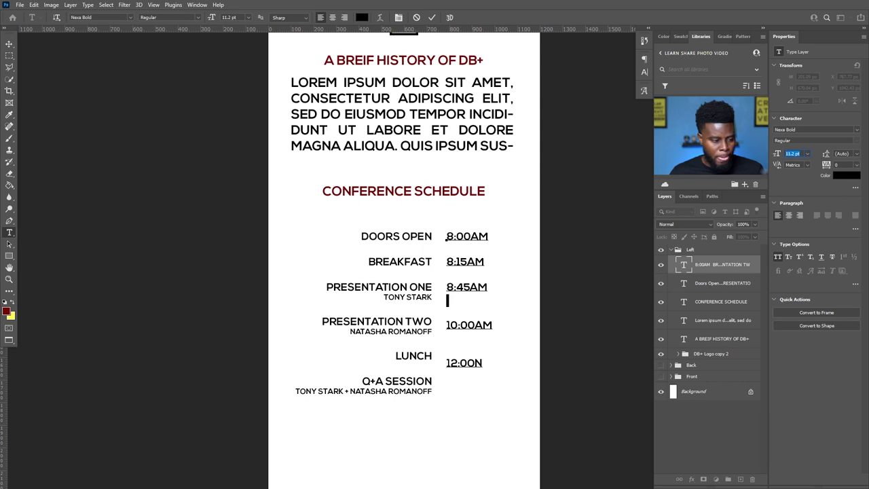
{"action": "key", "text": "Return"}
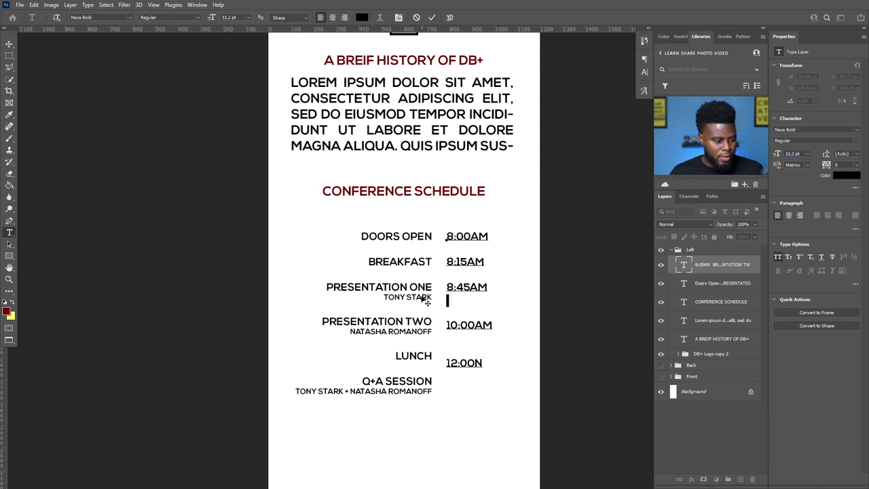
{"action": "left_click", "coordinate": [425, 299]}
{"action": "triple_click", "coordinate": [412, 299]}
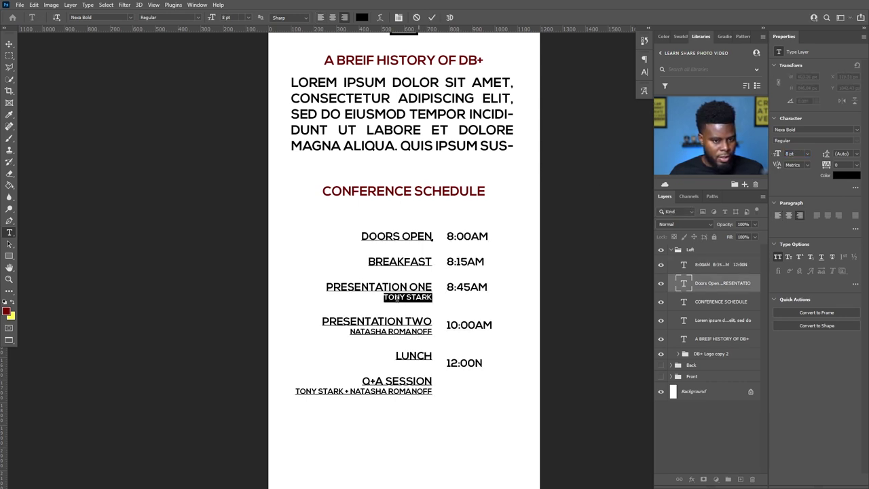
{"action": "left_click", "coordinate": [411, 298]}
{"action": "left_click", "coordinate": [470, 304]}
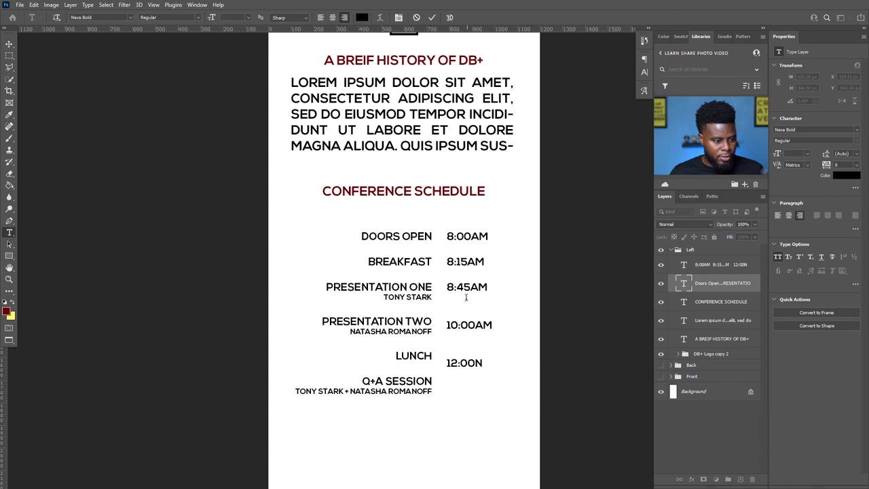
{"action": "left_click", "coordinate": [447, 301]}
{"action": "left_click", "coordinate": [806, 154]}
{"action": "left_click", "coordinate": [791, 175]}
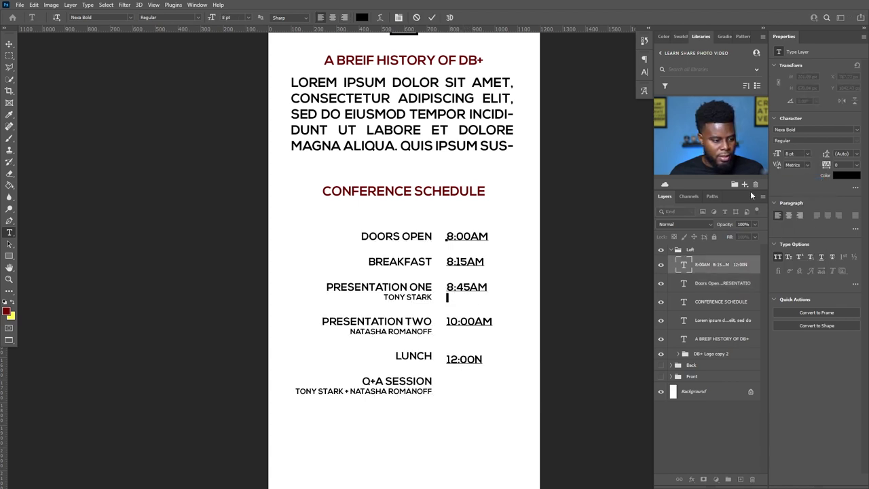
- Set the blank line below 10:00AM in the time column to a font size of 8 pt
{"action": "left_click", "coordinate": [455, 323]}
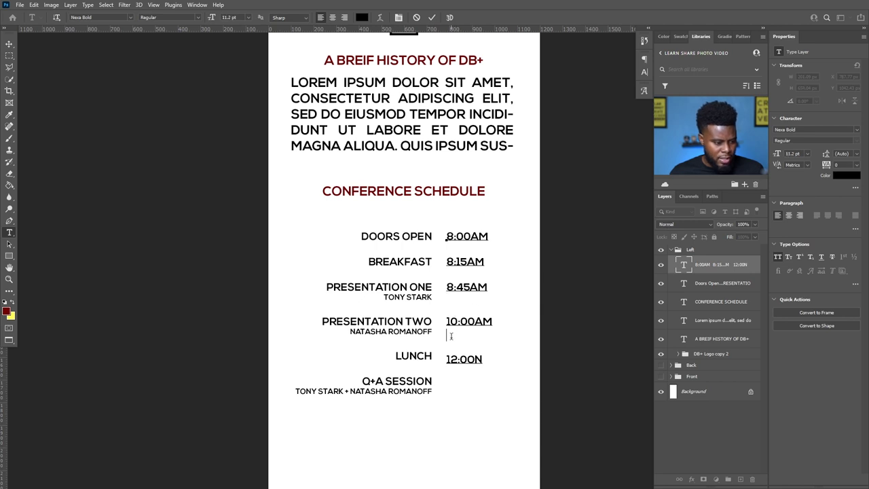
{"action": "left_click_drag", "start_coordinate": [451, 335], "coordinate": [446, 322]}
{"action": "left_click", "coordinate": [448, 335]}
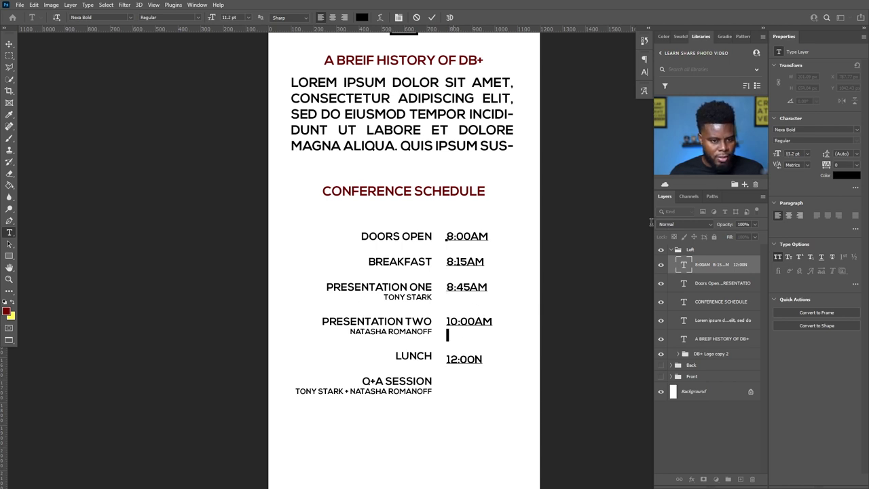
{"action": "left_click", "coordinate": [793, 154]}
{"action": "type", "text": "9"}
{"action": "key", "text": "Return"}
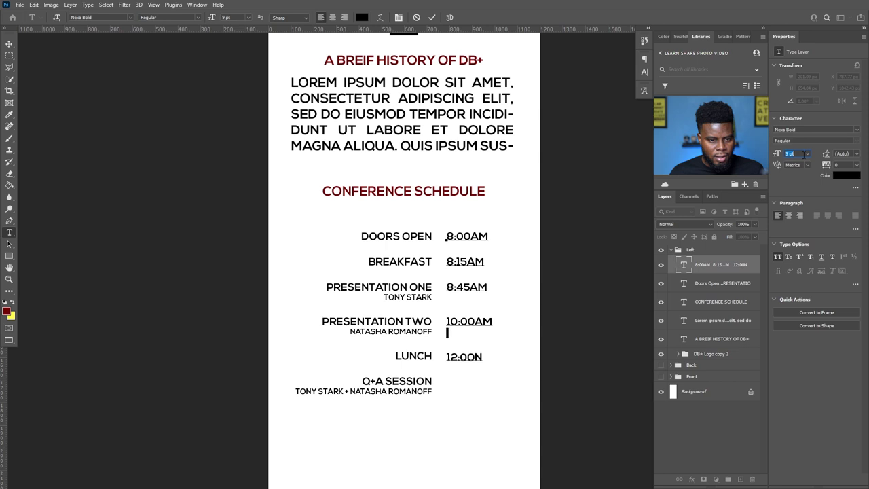
{"action": "type", "text": "8"}
{"action": "key", "text": "Return"}
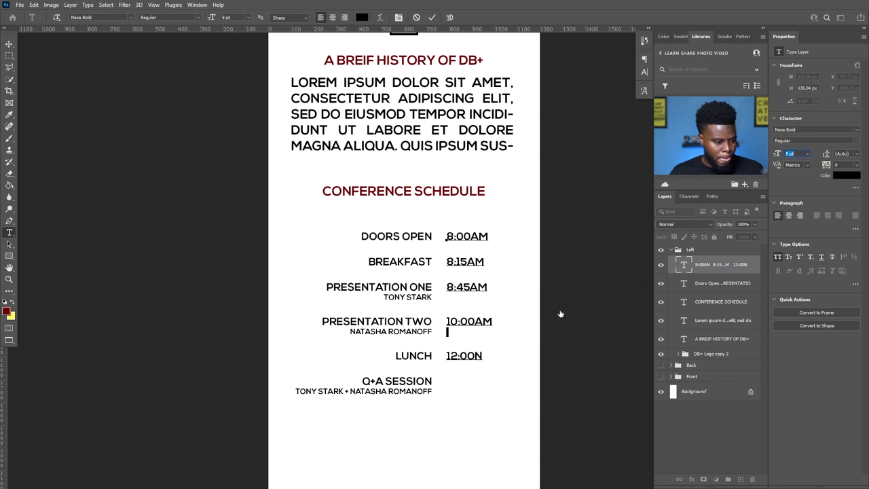
- Add 1:00PM beside Q+A SESSION in the time column and commit the text
{"action": "left_click", "coordinate": [526, 355]}
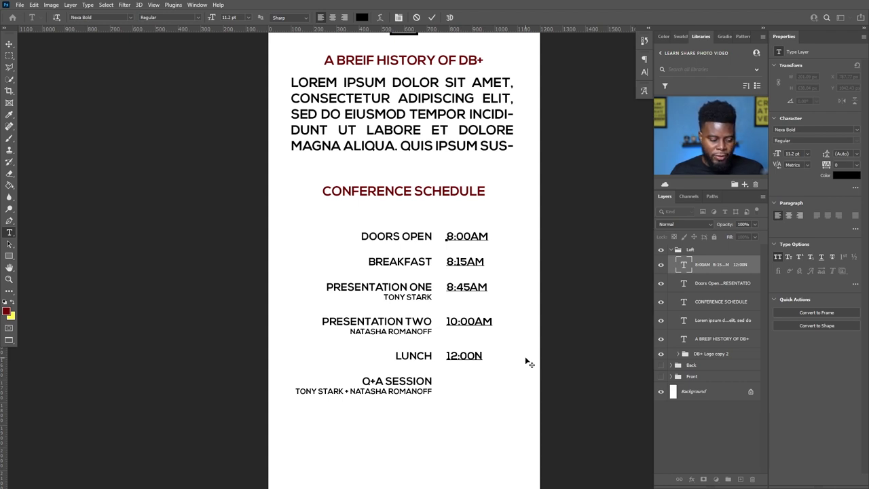
{"action": "type", "text": "1:00PM"}
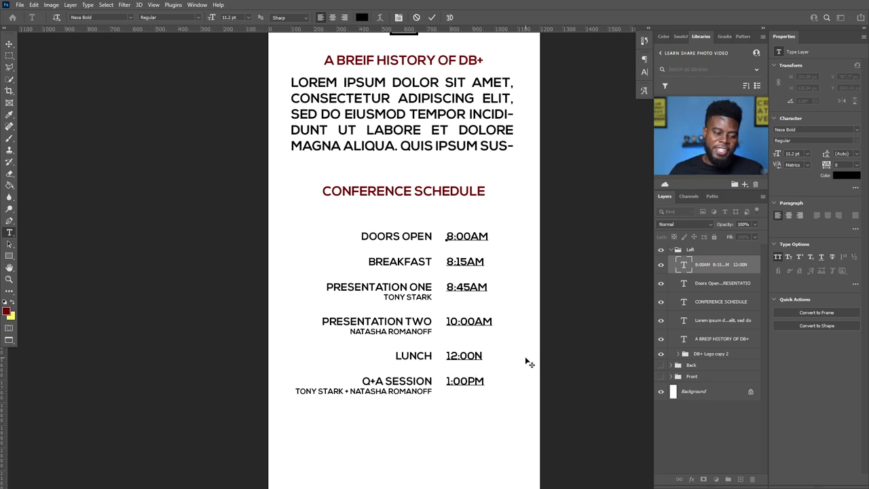
{"action": "key", "text": "Escape"}
{"action": "key", "text": "v"}
- Nudge the time column horizontally to an X position of about 793 px, adjusting its gap to the event names
{"action": "scroll", "coordinate": [467, 272], "scroll_direction": "down", "scroll_amount": 1}
{"action": "scroll", "coordinate": [465, 272], "scroll_direction": "up", "scroll_amount": 3}
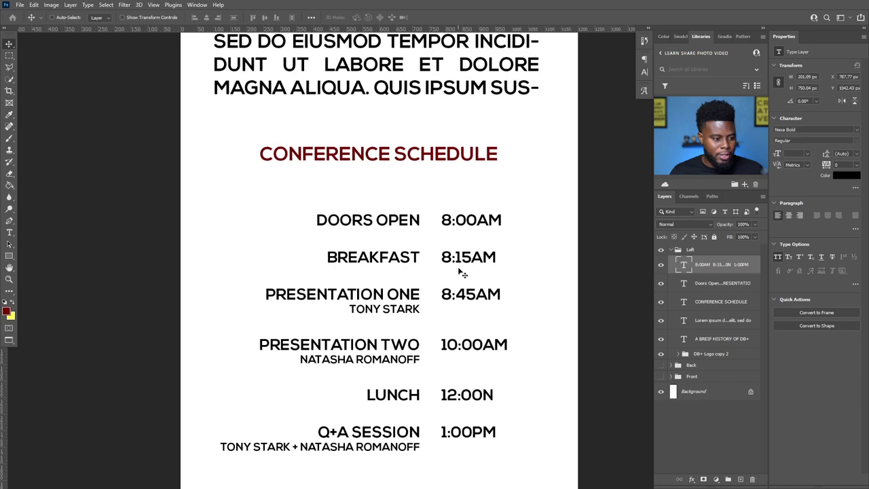
{"action": "scroll", "coordinate": [472, 239], "scroll_direction": "down", "scroll_amount": 1}
{"action": "left_click_drag", "start_coordinate": [473, 238], "coordinate": [454, 237]}
{"action": "key", "text": "shift+Right"}
{"action": "key", "text": "shift+Right"}
{"action": "key", "text": "shift+Right"}
{"action": "key", "text": "shift+Right"}
{"action": "key", "text": "shift+Right"}
{"action": "key", "text": "shift+Right"}
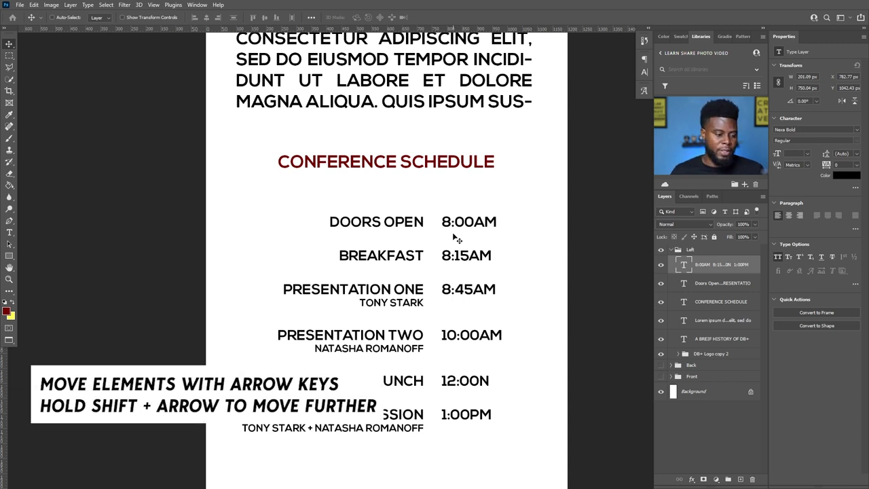
{"action": "key", "text": "shift+Right"}
{"action": "scroll", "coordinate": [454, 238], "scroll_direction": "down", "scroll_amount": 1}
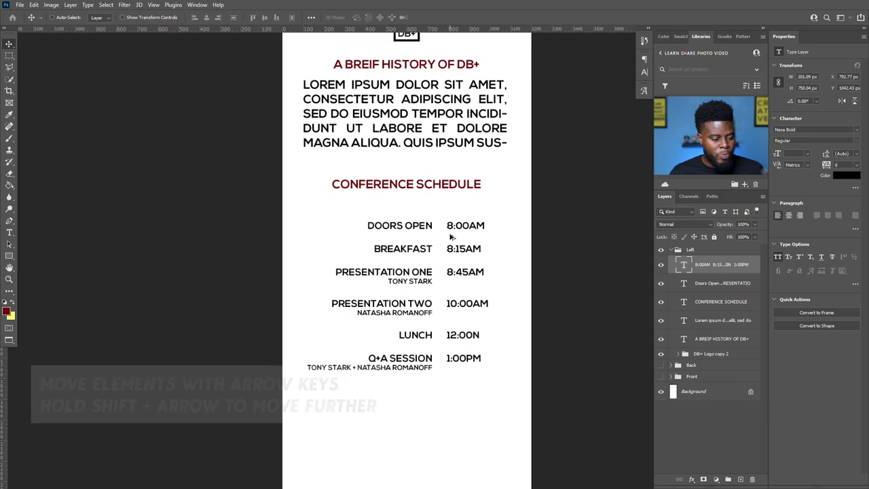
{"action": "scroll", "coordinate": [472, 247], "scroll_direction": "down", "scroll_amount": 2}
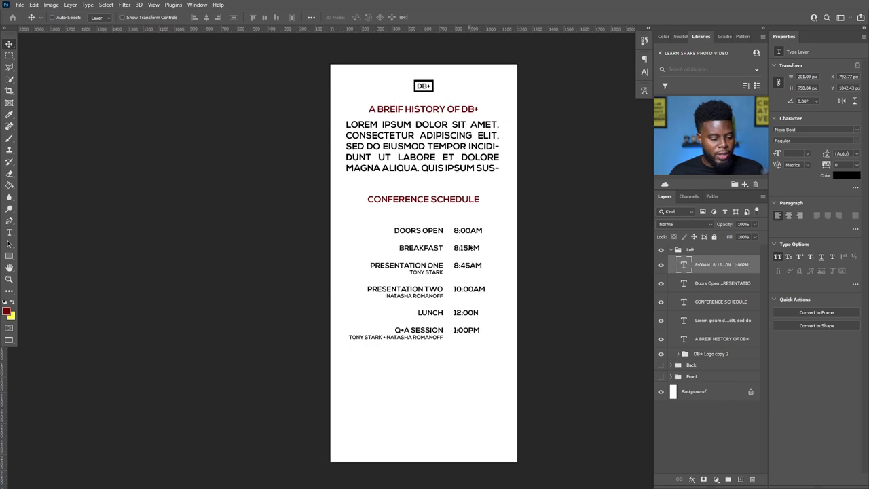
- Center both schedule text columns together on the page's vertical center guide at X 600 px
{"action": "left_click", "coordinate": [710, 284], "text": "shift"}
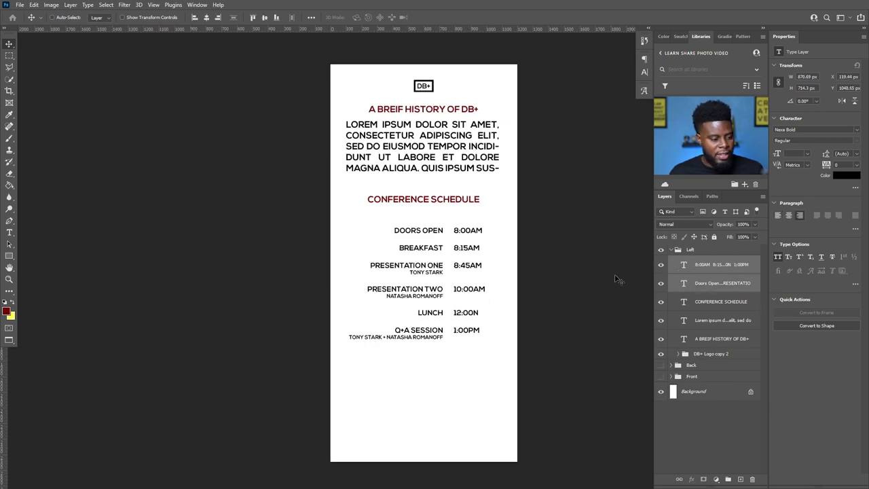
{"action": "left_click_drag", "start_coordinate": [458, 257], "coordinate": [437, 236]}
{"action": "key", "text": "ctrl+t"}
{"action": "key", "text": "ctrl+semicolon"}
{"action": "scroll", "coordinate": [438, 243], "scroll_direction": "up", "scroll_amount": 3}
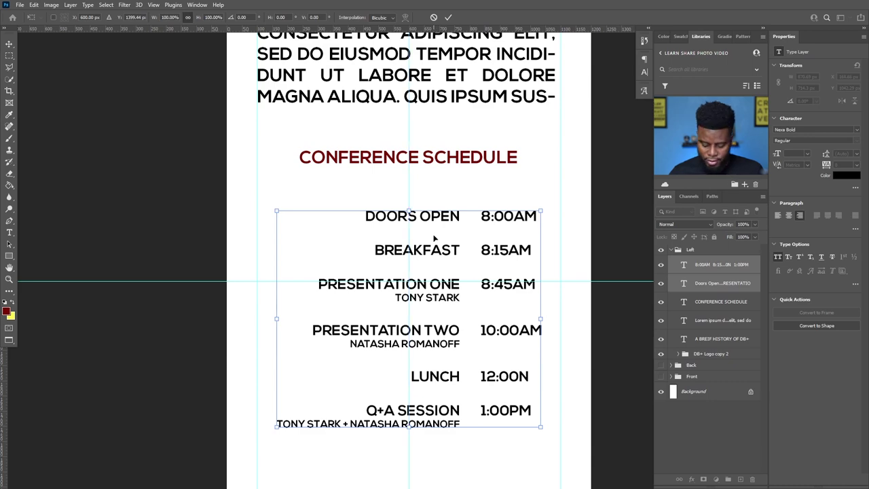
{"action": "key", "text": "Return"}
{"action": "scroll", "coordinate": [433, 236], "scroll_direction": "down", "scroll_amount": 2}
{"action": "key", "text": "ctrl+semicolon"}
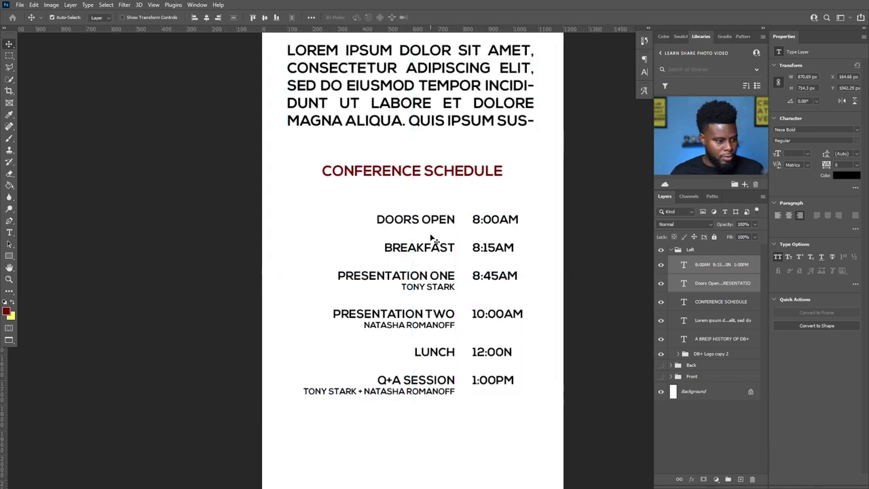
- Split the two Q+A SESSION speaker names onto separate lines, removing the plus sign, and commit the text
{"action": "scroll", "coordinate": [416, 221], "scroll_direction": "down", "scroll_amount": 1}
{"action": "scroll", "coordinate": [417, 219], "scroll_direction": "up", "scroll_amount": 2}
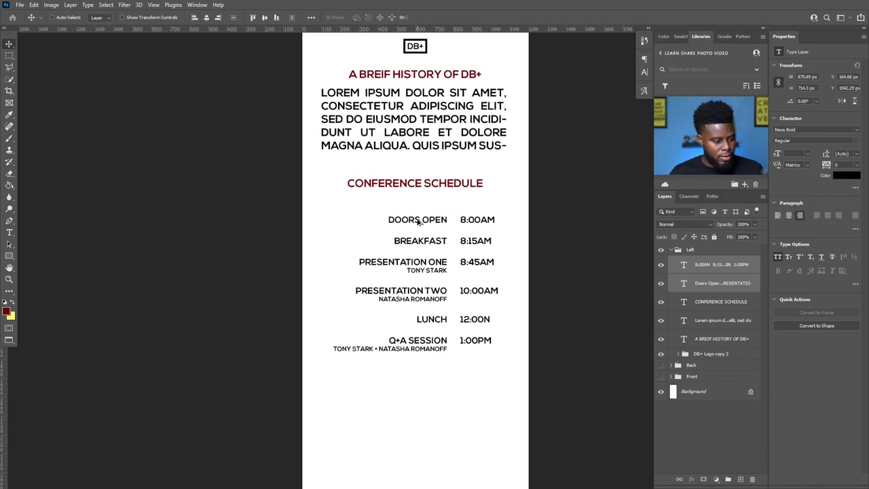
{"action": "key", "text": "t"}
{"action": "left_click", "coordinate": [374, 363]}
{"action": "key", "text": "BackSpace"}
{"action": "key", "text": "BackSpace"}
{"action": "key", "text": "Return"}
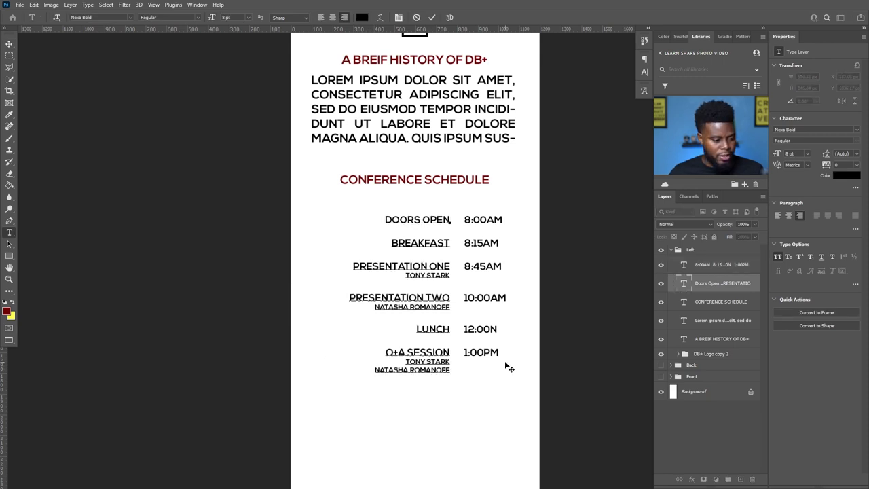
{"action": "left_click", "coordinate": [509, 368]}
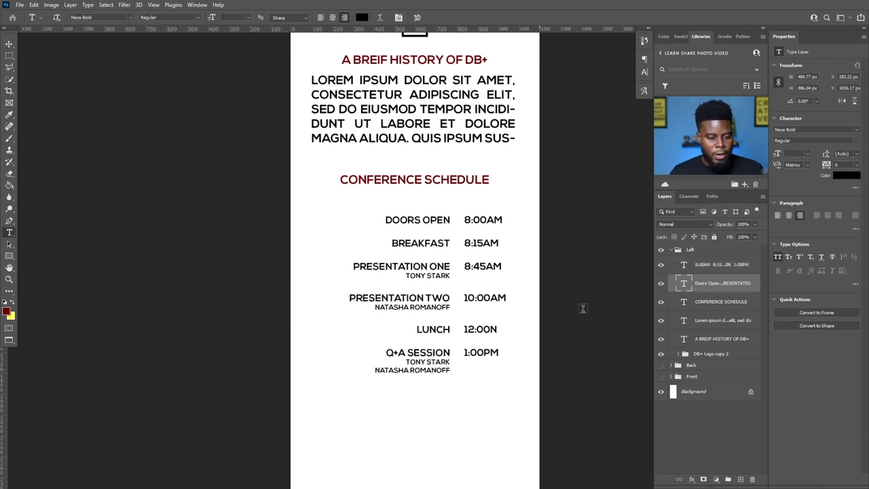
- Shift the event and time columns together horizontally to X 225.2 px, recentering them on the page's vertical center guide
{"action": "left_click", "coordinate": [719, 264], "text": "shift"}
{"action": "scroll", "coordinate": [483, 255], "scroll_direction": "up", "scroll_amount": 1}
{"action": "scroll", "coordinate": [483, 256], "scroll_direction": "up", "scroll_amount": 1}
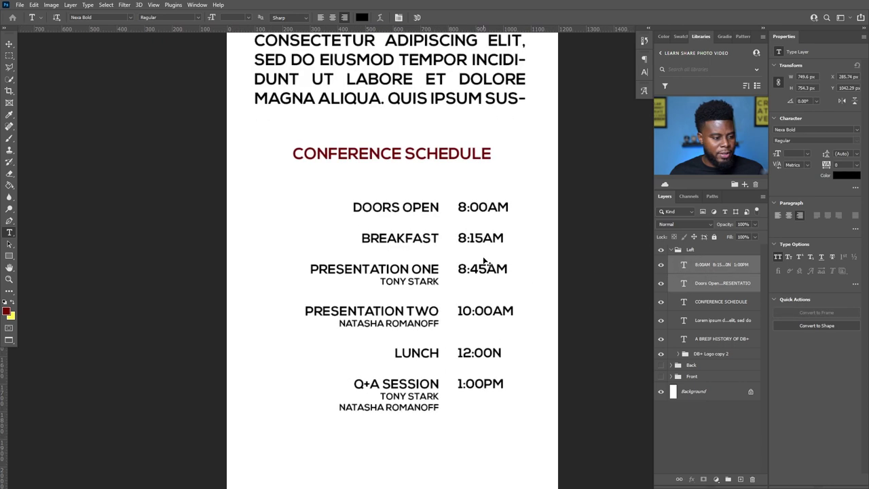
{"action": "key", "text": "ctrl+t"}
{"action": "left_click_drag", "start_coordinate": [469, 251], "coordinate": [441, 232]}
{"action": "key", "text": "Return"}
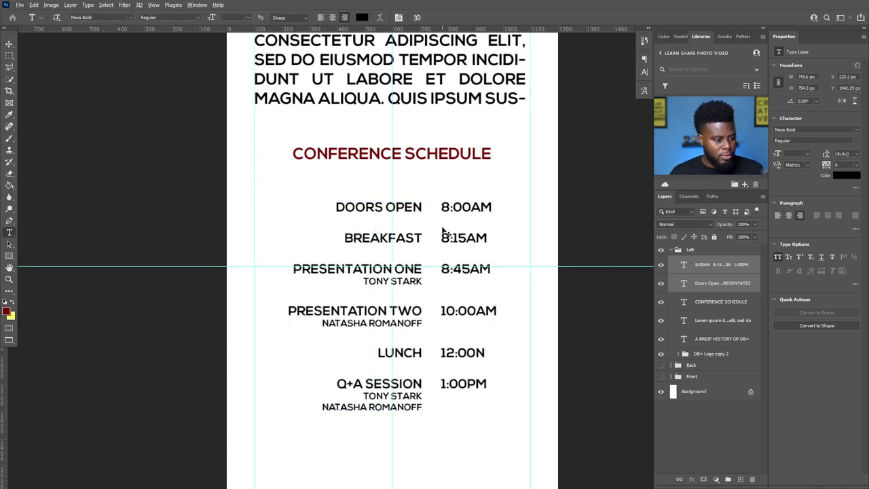
- Move both schedule columns straight up to a Y position of about 944 px, closer beneath the CONFERENCE SCHEDULE heading
{"action": "key", "text": "v"}
{"action": "scroll", "coordinate": [445, 230], "scroll_direction": "down", "scroll_amount": 3}
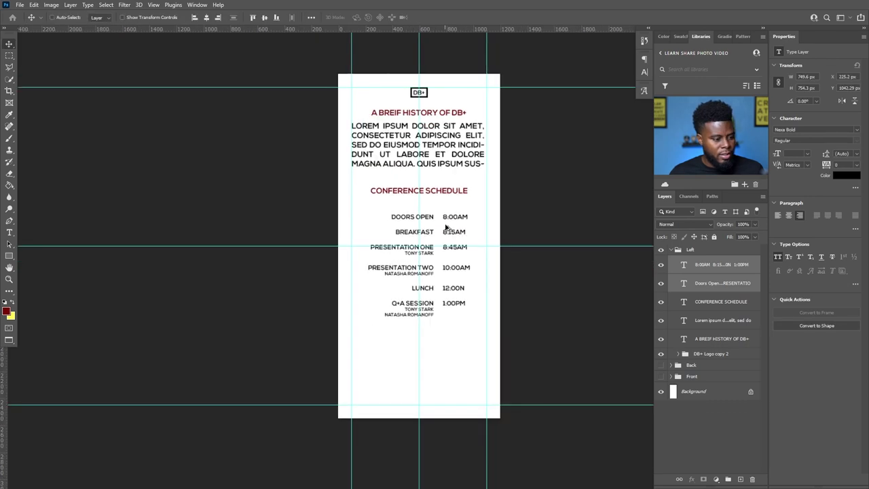
{"action": "scroll", "coordinate": [447, 223], "scroll_direction": "up", "scroll_amount": 2}
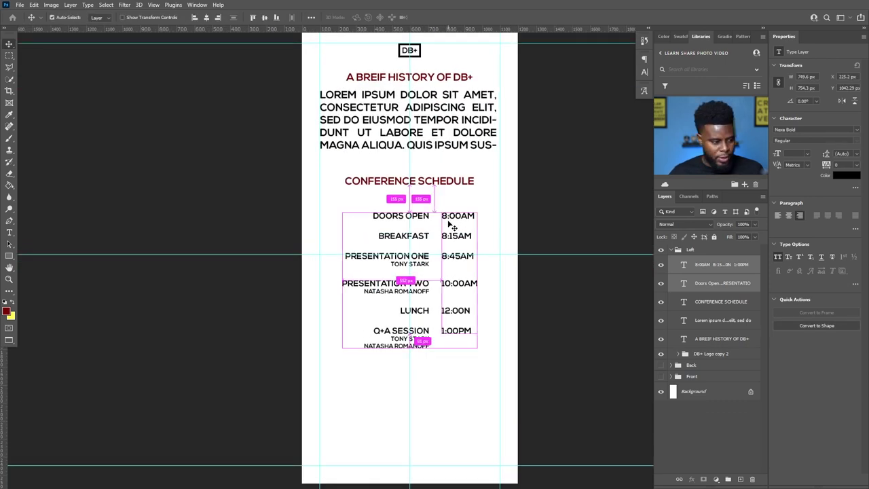
{"action": "scroll", "coordinate": [509, 234], "scroll_direction": "down", "scroll_amount": 2}
{"action": "scroll", "coordinate": [449, 212], "scroll_direction": "up", "scroll_amount": 3}
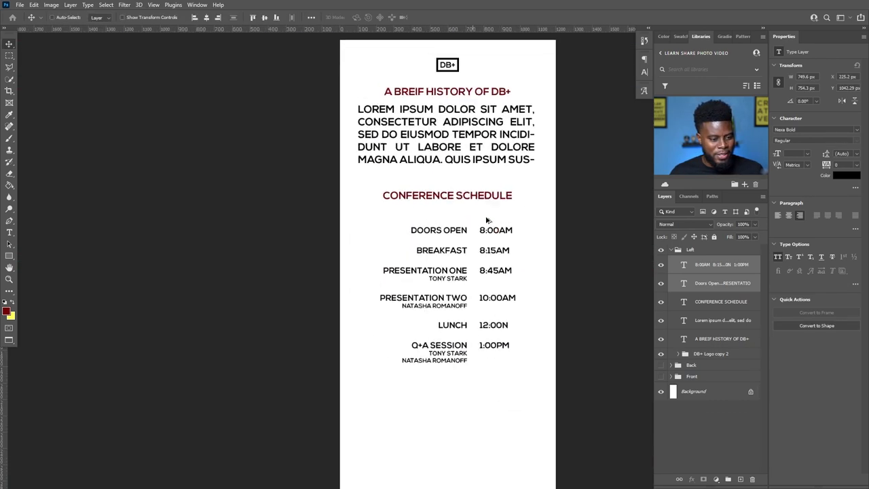
{"action": "key", "text": "alt+Up"}
{"action": "key", "text": "alt+Up"}
{"action": "key", "text": "alt+Up"}
{"action": "key", "text": "alt+Up"}
{"action": "key", "text": "alt+Up"}
{"action": "key", "text": "alt+Up"}
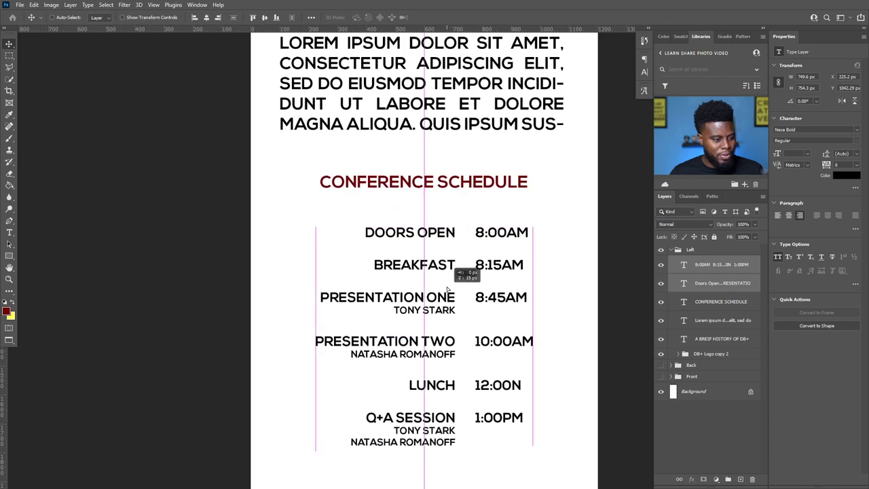
{"action": "scroll", "coordinate": [449, 273], "scroll_direction": "down", "scroll_amount": 1}
{"action": "scroll", "coordinate": [448, 274], "scroll_direction": "down", "scroll_amount": 1}
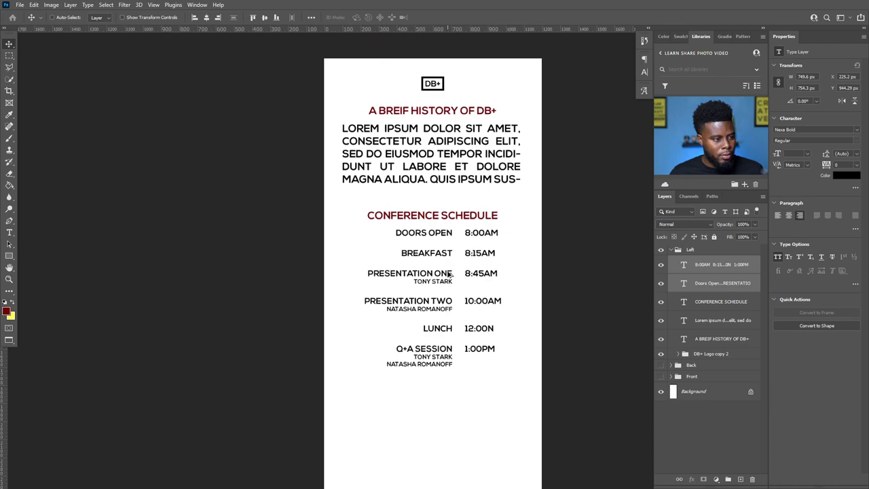
- Examine the left page's overall layout, including the spacing around the schedule and the empty area beneath it
{"action": "scroll", "coordinate": [448, 274], "scroll_direction": "down", "scroll_amount": 3}
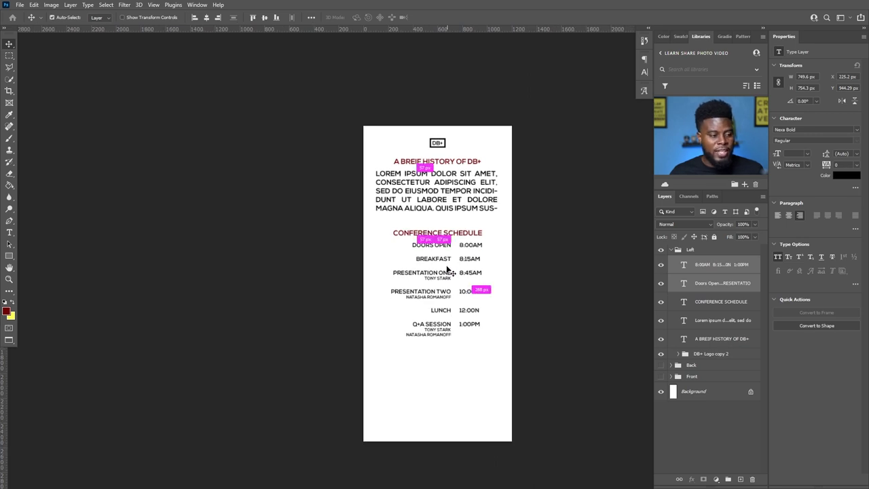
{"action": "scroll", "coordinate": [447, 267], "scroll_direction": "down", "scroll_amount": 1}
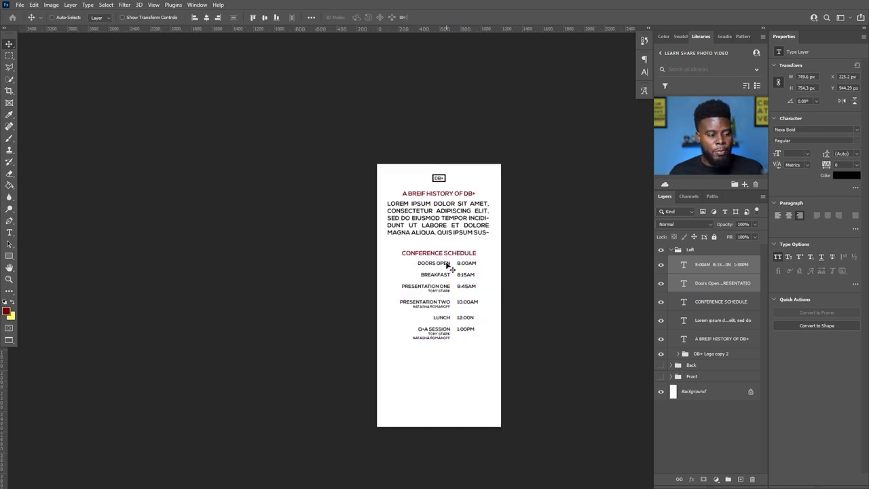
{"action": "scroll", "coordinate": [450, 275], "scroll_direction": "up", "scroll_amount": 1}
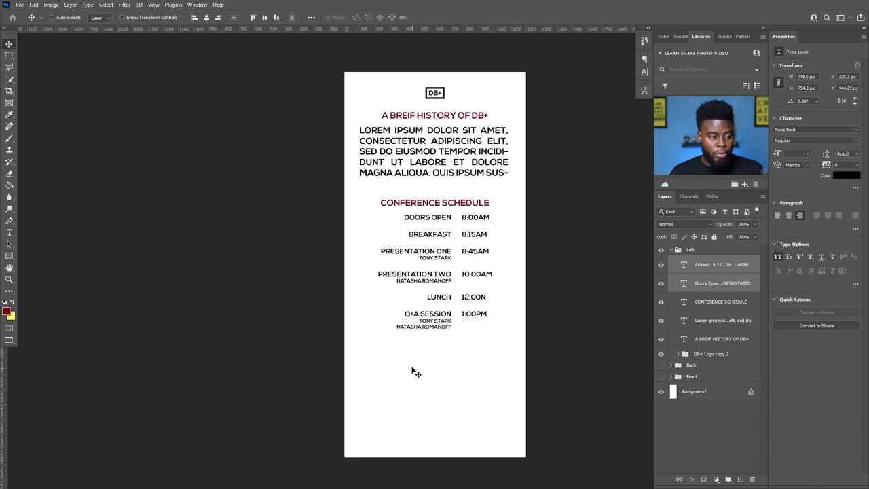
{"action": "key", "text": "ctrl"}
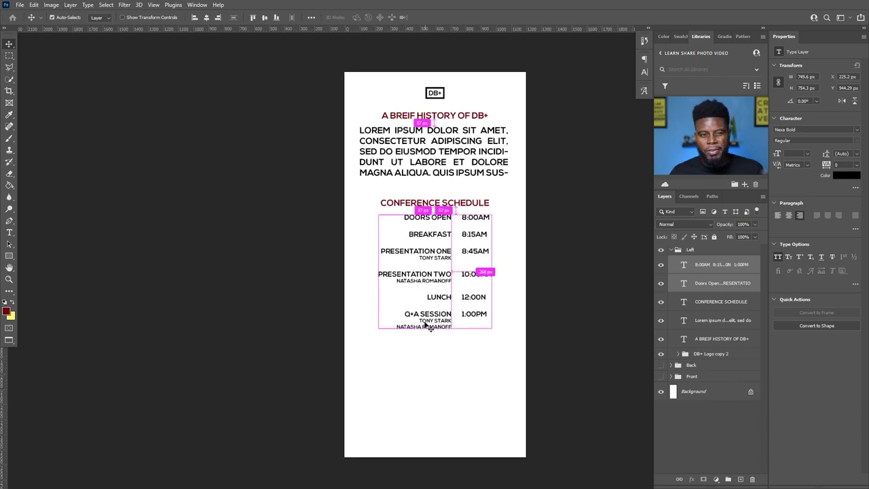
{"action": "scroll", "coordinate": [428, 325], "scroll_direction": "right", "scroll_amount": 1}
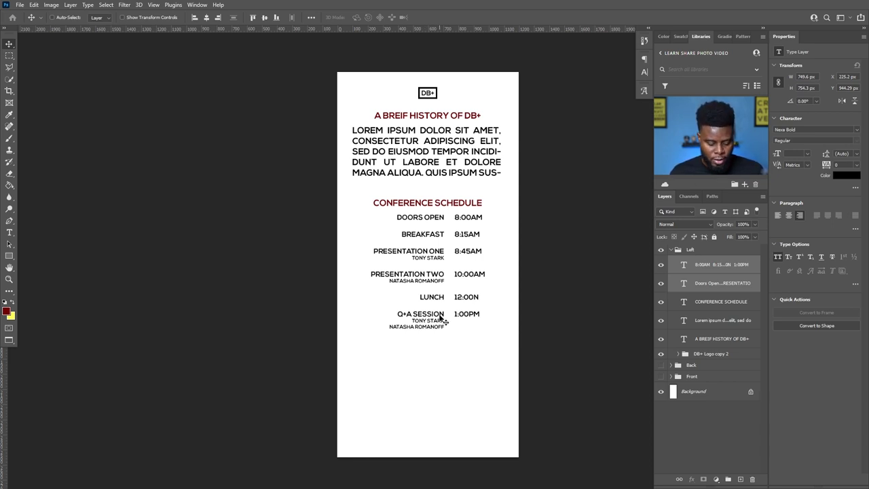
{"action": "scroll", "coordinate": [459, 383], "scroll_direction": "up", "scroll_amount": 1}
{"action": "scroll", "coordinate": [448, 352], "scroll_direction": "right", "scroll_amount": 1}
{"action": "scroll", "coordinate": [445, 334], "scroll_direction": "down", "scroll_amount": 2}
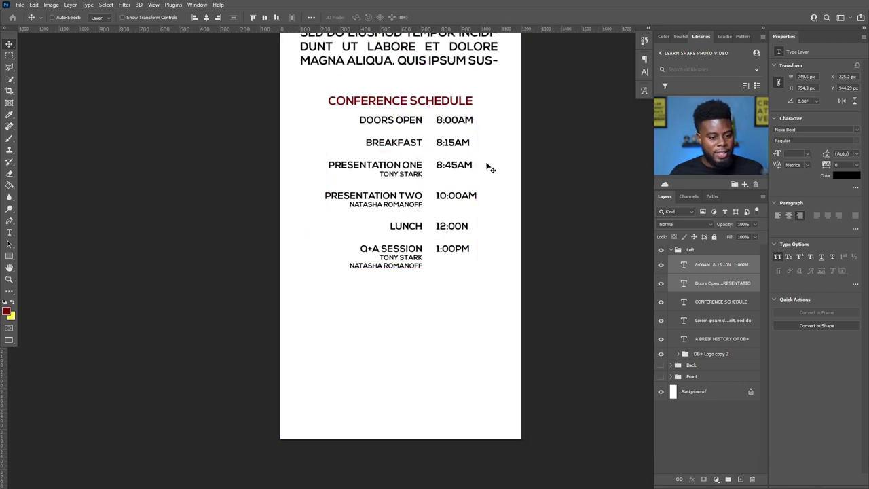
- Duplicate the CONFERENCE SCHEDULE heading and move the copy below the schedule list, at about Y 1829 px
{"action": "key", "text": "t"}
{"action": "left_click", "coordinate": [408, 100]}
{"action": "key", "text": "Escape"}
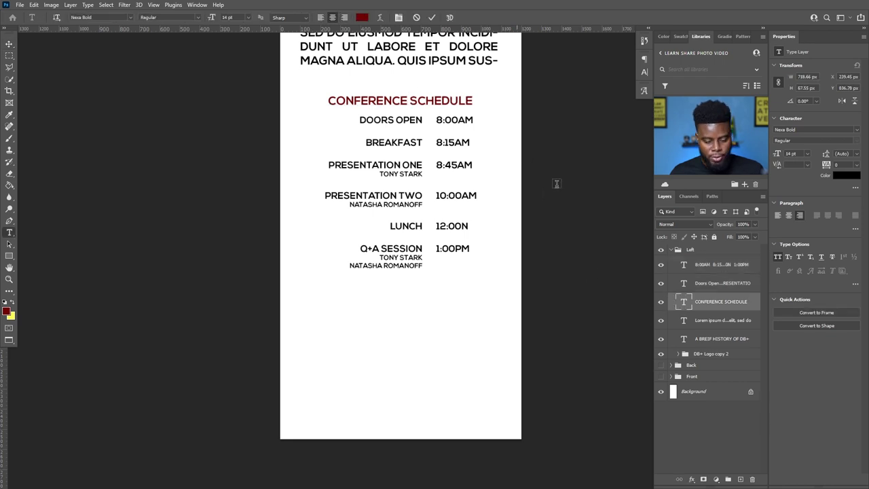
{"action": "key", "text": "ctrl+j"}
{"action": "key", "text": "v"}
{"action": "left_click_drag", "start_coordinate": [398, 106], "coordinate": [384, 305]}
{"action": "scroll", "coordinate": [384, 307], "scroll_direction": "up", "scroll_amount": 2}
{"action": "scroll", "coordinate": [385, 305], "scroll_direction": "down", "scroll_amount": 2}
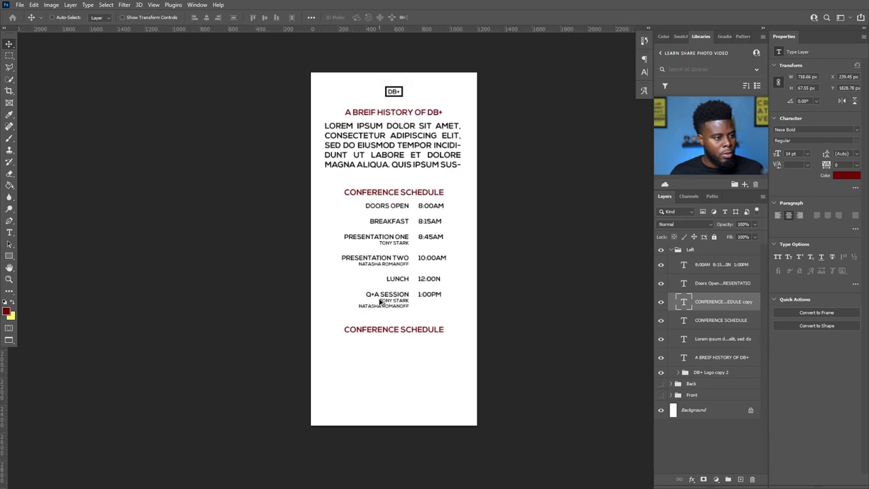
{"action": "scroll", "coordinate": [380, 302], "scroll_direction": "up", "scroll_amount": 1}
{"action": "scroll", "coordinate": [382, 301], "scroll_direction": "down", "scroll_amount": 2}
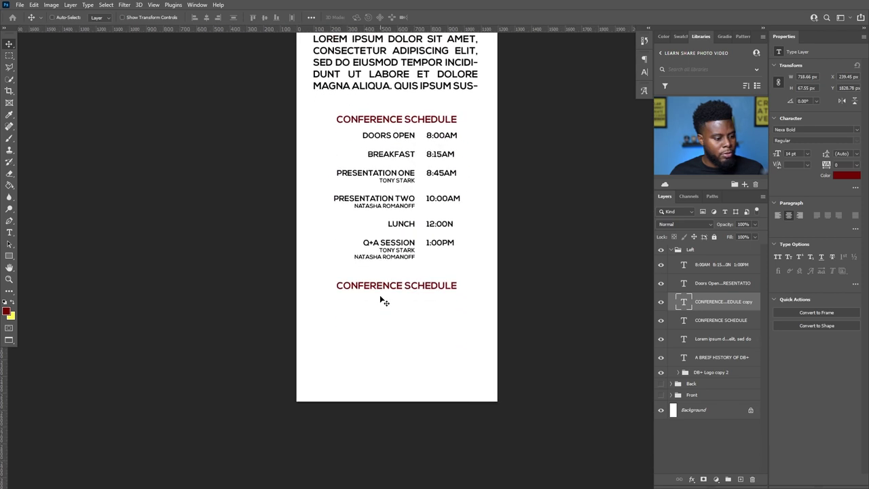
- Change the copied heading's text to "MEET YOUR PRESENTERS"
{"action": "key", "text": "t"}
{"action": "left_click", "coordinate": [404, 271]}
{"action": "key", "text": "ctrl+a"}
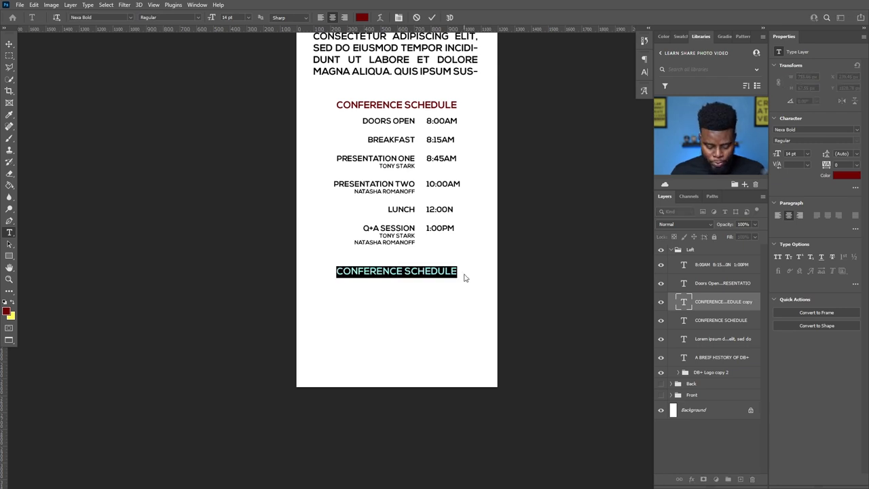
{"action": "type", "text": "MEET"}
{"action": "type", "text": " YOUR SPEA"}
{"action": "key", "text": "BackSpace"}
{"action": "key", "text": "BackSpace"}
{"action": "key", "text": "BackSpace"}
{"action": "key", "text": "BackSpace"}
{"action": "type", "text": "PRESENTERS"}
{"action": "key", "text": "ctrl+Return"}
{"action": "key", "text": "v"}
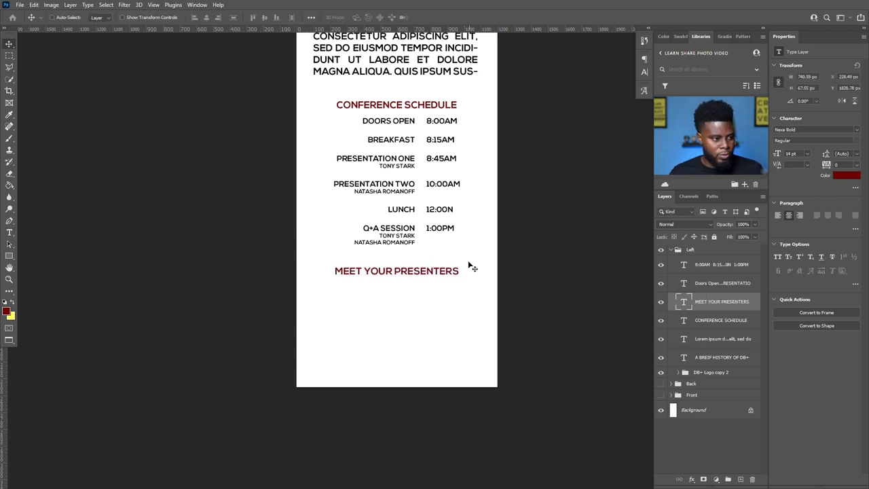
- Move the MEET YOUR PRESENTERS heading closer to the schedule list, at about Y 1801 px
{"action": "scroll", "coordinate": [474, 266], "scroll_direction": "up", "scroll_amount": 1}
{"action": "left_click_drag", "start_coordinate": [397, 310], "coordinate": [394, 304]}
{"action": "scroll", "coordinate": [393, 304], "scroll_direction": "up", "scroll_amount": 2}
{"action": "scroll", "coordinate": [394, 304], "scroll_direction": "down", "scroll_amount": 2}
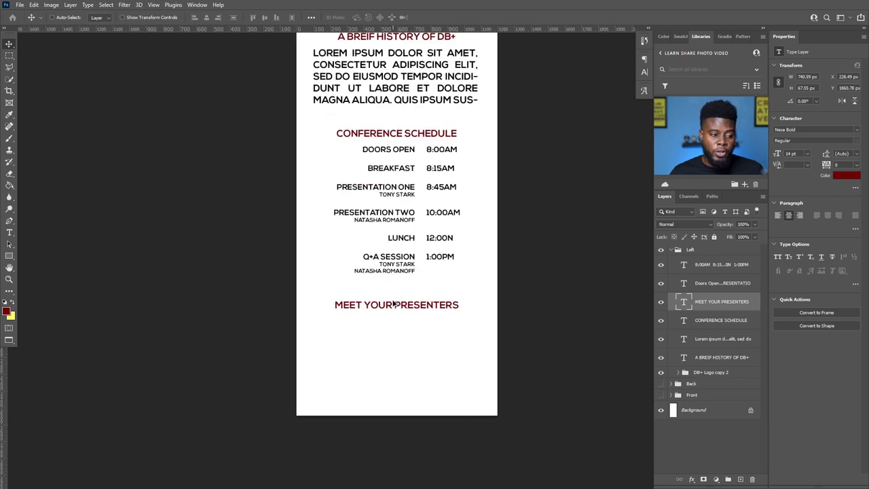
{"action": "left_click_drag", "start_coordinate": [396, 309], "coordinate": [396, 297]}
{"action": "scroll", "coordinate": [409, 281], "scroll_direction": "up", "scroll_amount": 3}
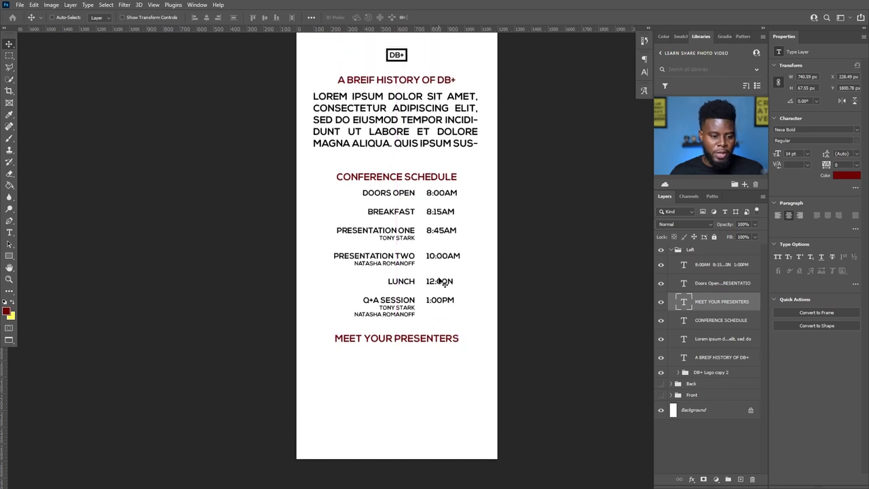
- Move both lower headings and the two schedule text layers up together by about 15 px
{"action": "left_click", "coordinate": [709, 320], "text": "shift"}
{"action": "left_click", "coordinate": [707, 266], "text": "shift"}
{"action": "mouse_move", "coordinate": [402, 190]}
{"action": "left_mouse_down"}
{"action": "mouse_move", "coordinate": [403, 182]}
{"action": "mouse_move", "coordinate": [412, 197]}
{"action": "left_mouse_up"}
{"action": "scroll", "coordinate": [401, 181], "scroll_direction": "up", "scroll_amount": 2}
{"action": "scroll", "coordinate": [413, 197], "scroll_direction": "down", "scroll_amount": 2}
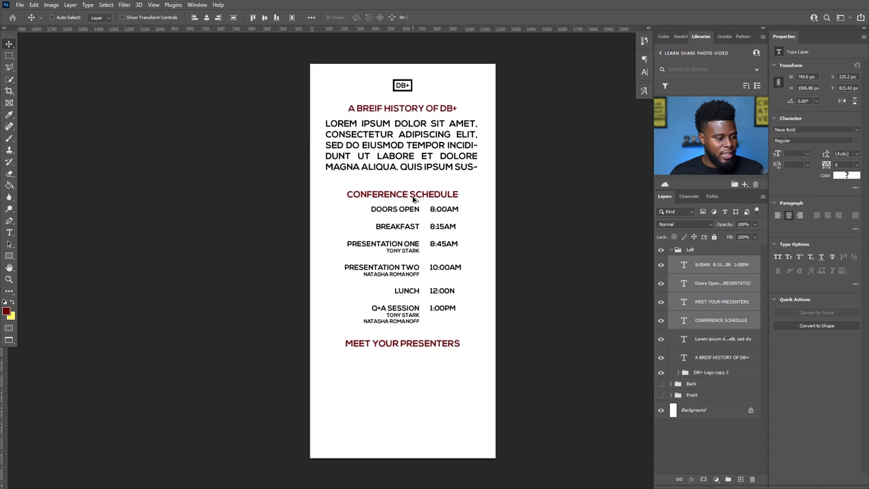
- Examine the spacing between the text sections and the free space under the MEET YOUR PRESENTERS heading
{"action": "scroll", "coordinate": [412, 198], "scroll_direction": "down", "scroll_amount": 2}
{"action": "scroll", "coordinate": [413, 198], "scroll_direction": "right", "scroll_amount": 1}
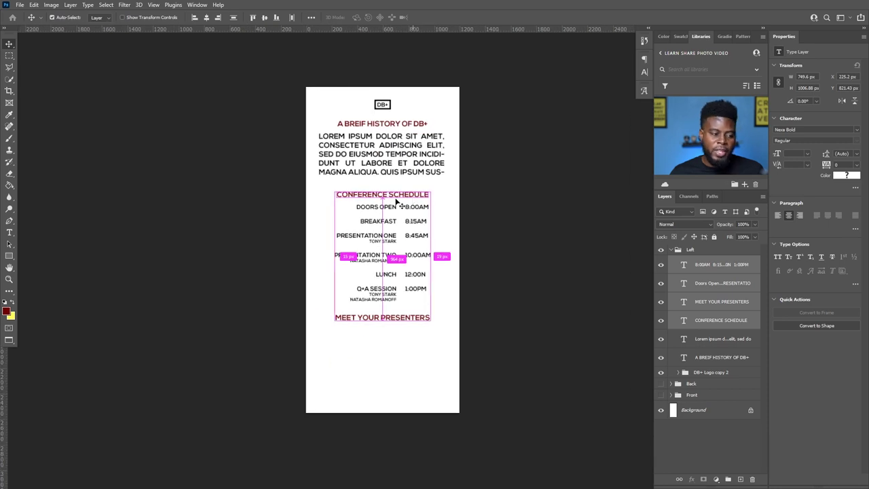
{"action": "scroll", "coordinate": [398, 233], "scroll_direction": "up", "scroll_amount": 2}
{"action": "scroll", "coordinate": [398, 233], "scroll_direction": "up", "scroll_amount": 1}
{"action": "scroll", "coordinate": [399, 235], "scroll_direction": "down", "scroll_amount": 1}
{"action": "scroll", "coordinate": [401, 235], "scroll_direction": "up", "scroll_amount": 2}
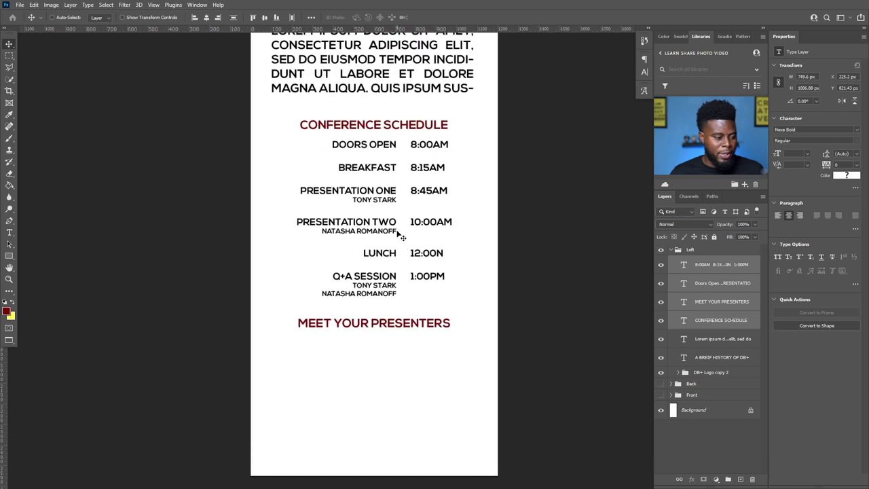
{"action": "scroll", "coordinate": [400, 236], "scroll_direction": "down", "scroll_amount": 2}
{"action": "scroll", "coordinate": [400, 235], "scroll_direction": "up", "scroll_amount": 1}
{"action": "scroll", "coordinate": [401, 235], "scroll_direction": "up", "scroll_amount": 1}
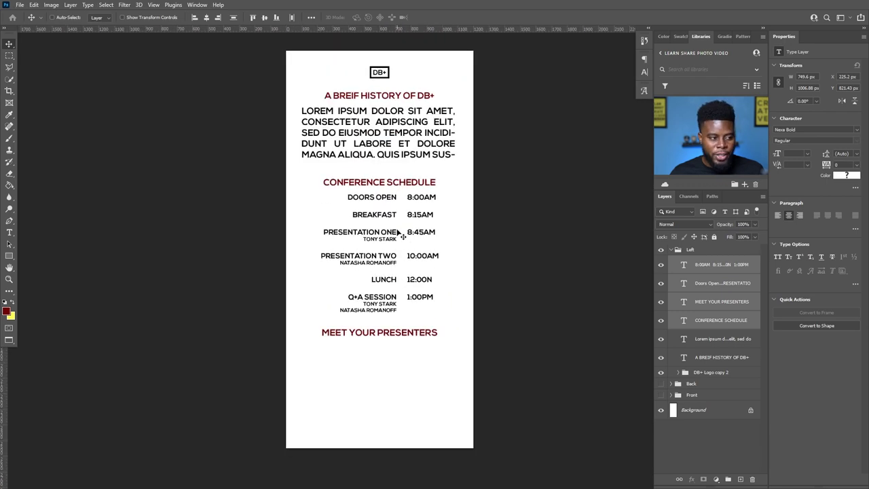
{"action": "scroll", "coordinate": [400, 234], "scroll_direction": "down", "scroll_amount": 1}
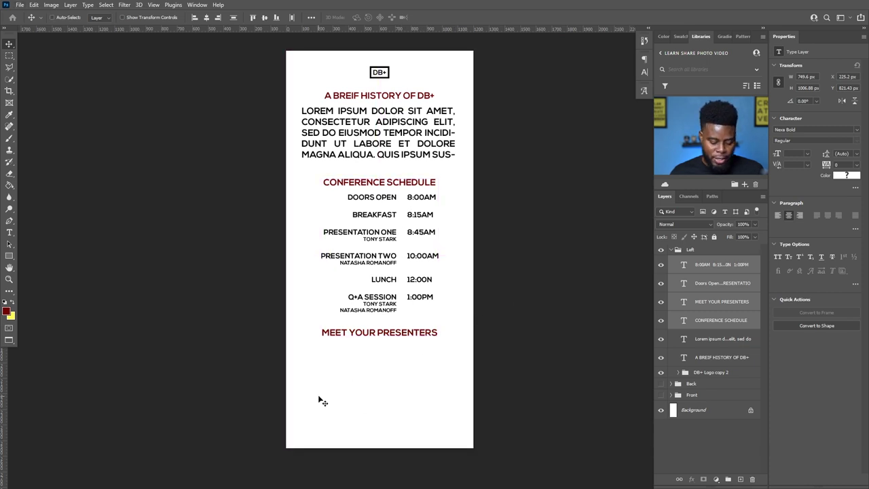
- Place the confident-black-business-man photo from the LSPV 050 folder into the brochure panel
{"action": "key", "text": "f"}
{"action": "key", "text": "f"}
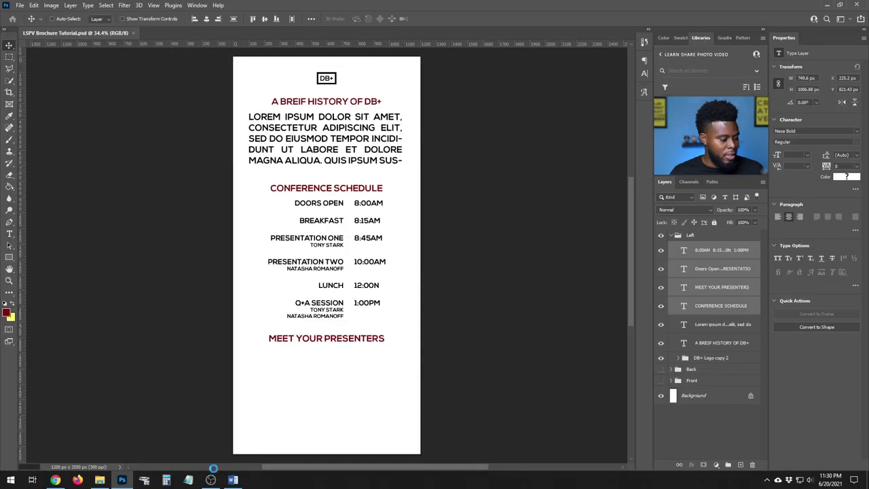
{"action": "left_click", "coordinate": [100, 480]}
{"action": "left_click", "coordinate": [424, 213]}
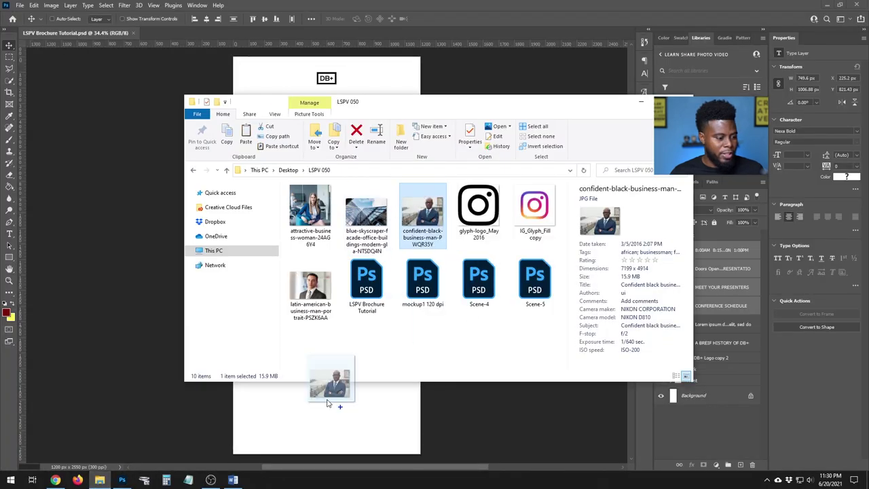
{"action": "left_click_drag", "start_coordinate": [425, 198], "coordinate": [316, 407]}
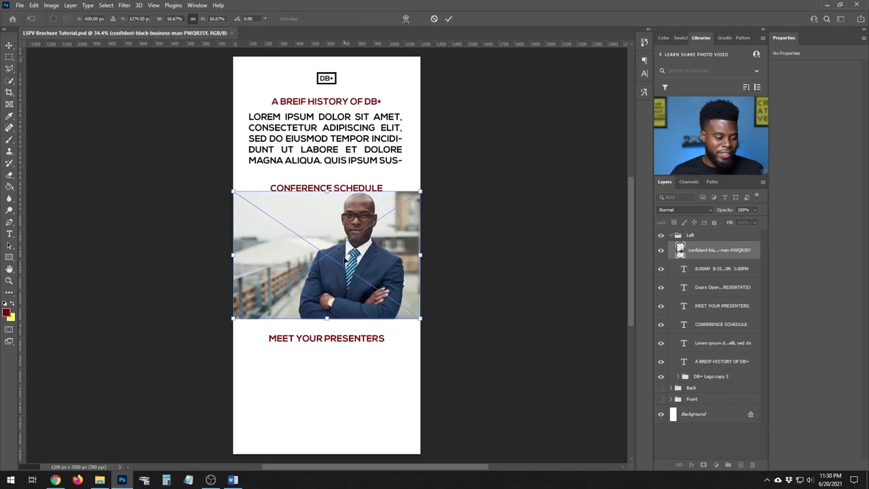
{"action": "scroll", "coordinate": [338, 269], "scroll_direction": "up", "scroll_amount": 3}
{"action": "key", "text": "Return"}
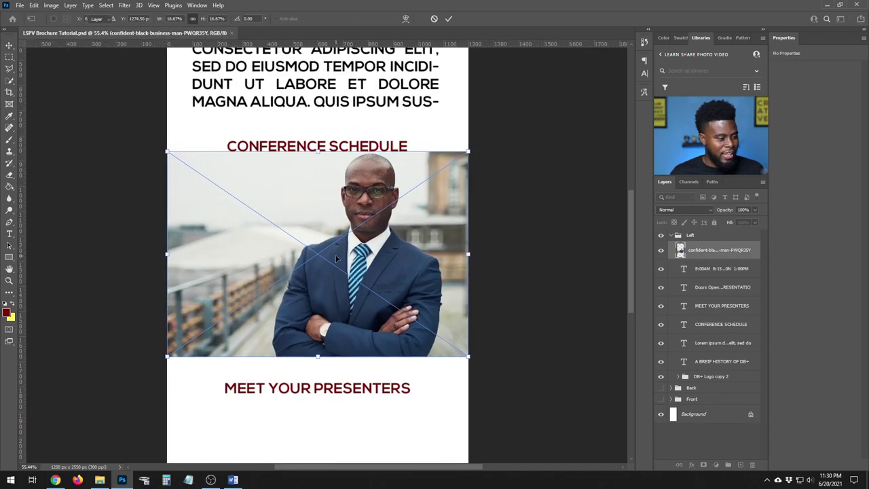
- Place the attractive-business-woman photo from the LSPV 050 folder into the panel and hide its layer
{"action": "left_click", "coordinate": [99, 480]}
{"action": "left_click", "coordinate": [315, 197]}
{"action": "left_click_drag", "start_coordinate": [314, 198], "coordinate": [338, 415]}
{"action": "key", "text": "Return"}
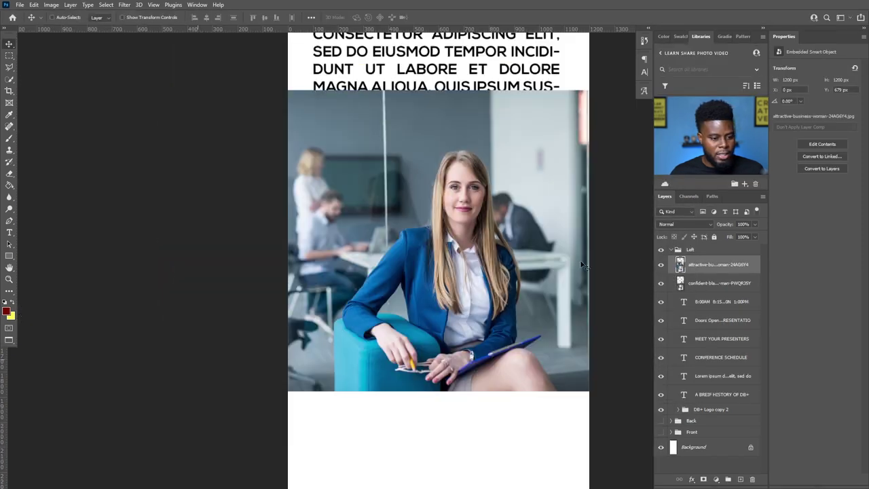
{"action": "left_click", "coordinate": [660, 266]}
{"action": "scroll", "coordinate": [452, 256], "scroll_direction": "down", "scroll_amount": 5}
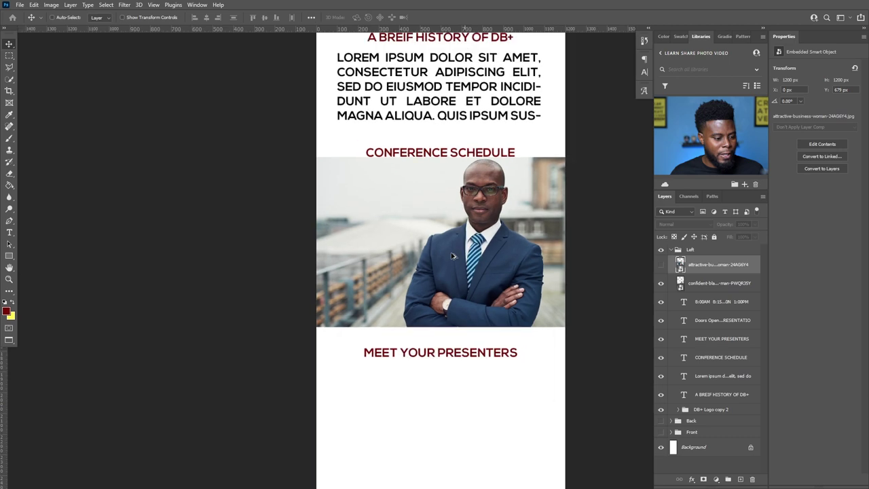
- Show the guides over the brochure panel
{"action": "scroll", "coordinate": [454, 265], "scroll_direction": "up", "scroll_amount": 6}
{"action": "scroll", "coordinate": [456, 285], "scroll_direction": "right", "scroll_amount": 2}
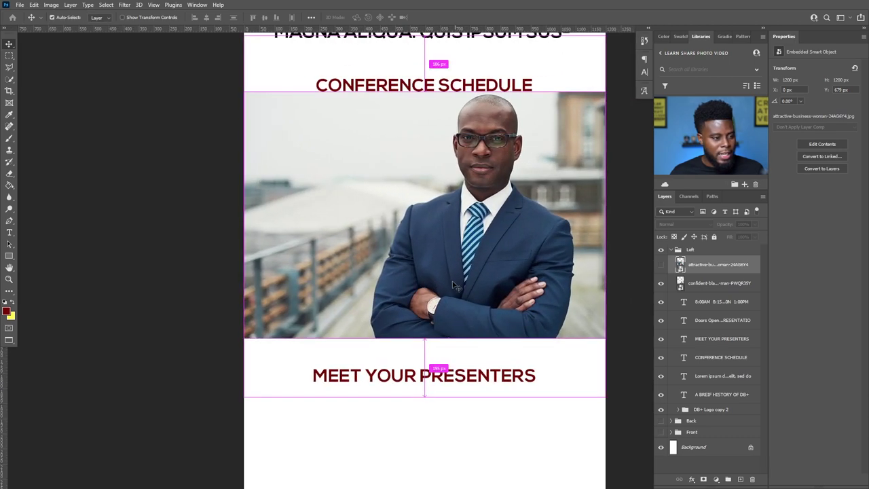
{"action": "scroll", "coordinate": [452, 278], "scroll_direction": "right", "scroll_amount": 3}
{"action": "scroll", "coordinate": [453, 268], "scroll_direction": "down", "scroll_amount": 3}
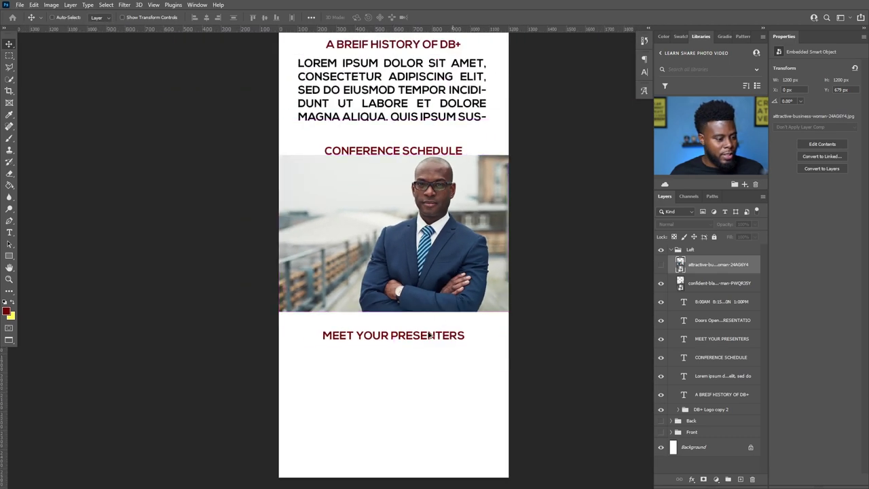
{"action": "scroll", "coordinate": [428, 335], "scroll_direction": "up", "scroll_amount": 2}
{"action": "scroll", "coordinate": [417, 326], "scroll_direction": "down", "scroll_amount": 3}
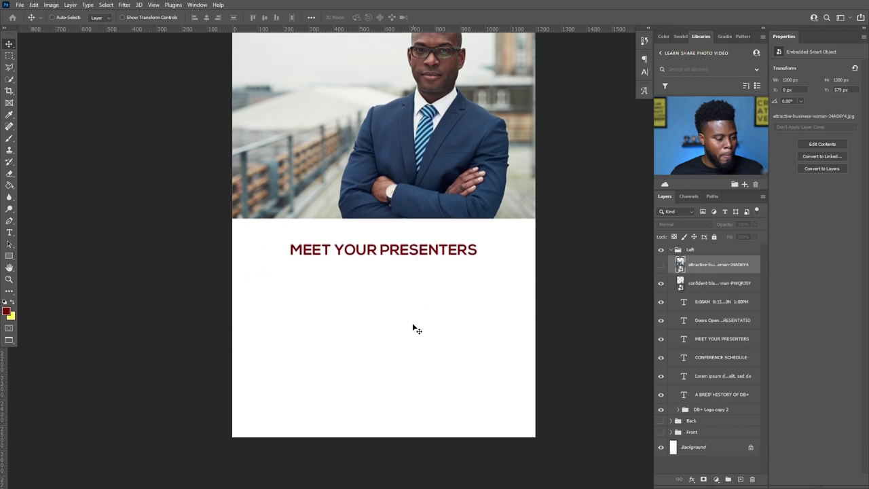
{"action": "key", "text": "ctrl"}
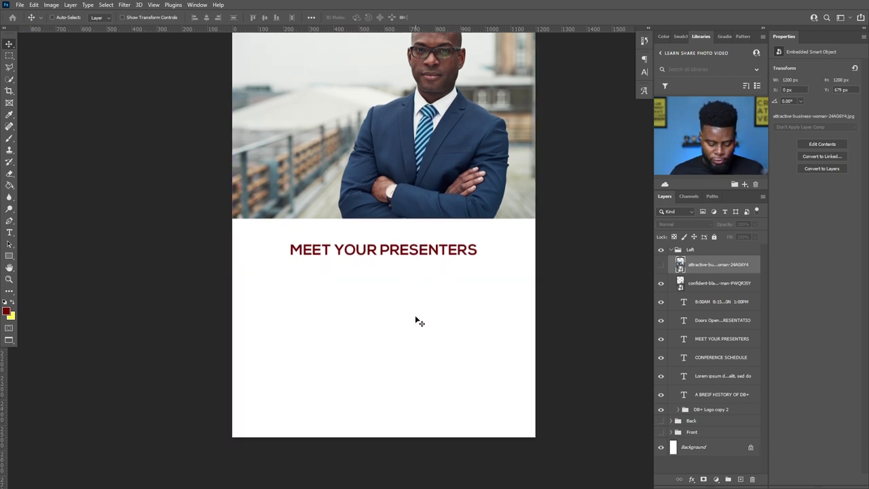
{"action": "key", "text": "ctrl+semicolon"}
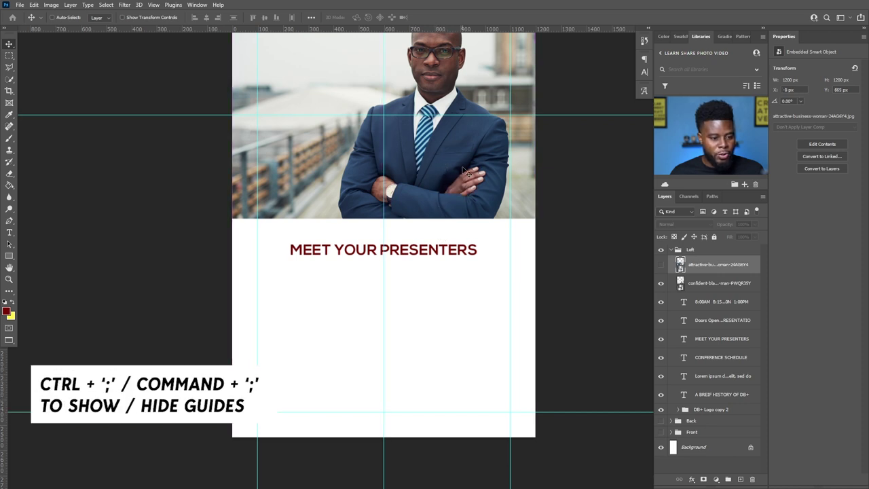
- Scale the businessman photo down to about 743 px wide and position it just below the MEET YOUR PRESENTERS heading
{"action": "key", "text": "z"}
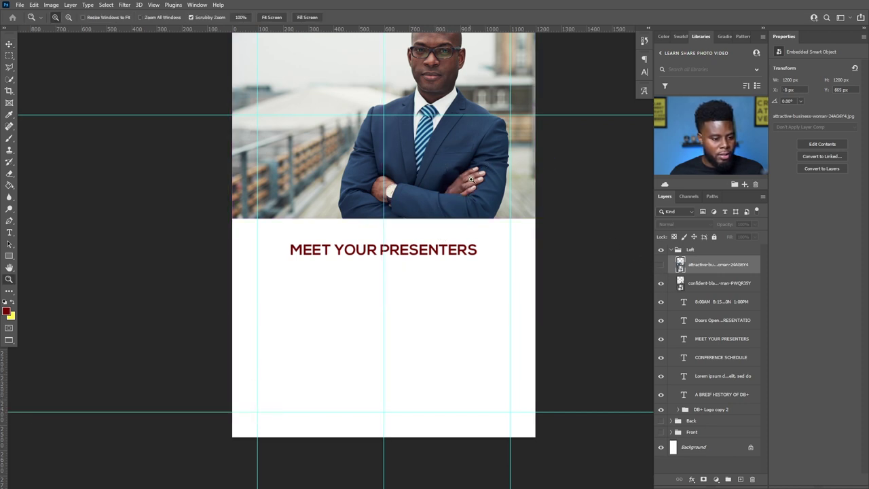
{"action": "left_click", "coordinate": [706, 285]}
{"action": "key", "text": "v"}
{"action": "left_click_drag", "start_coordinate": [477, 184], "coordinate": [417, 332]}
{"action": "key", "text": "ctrl+t"}
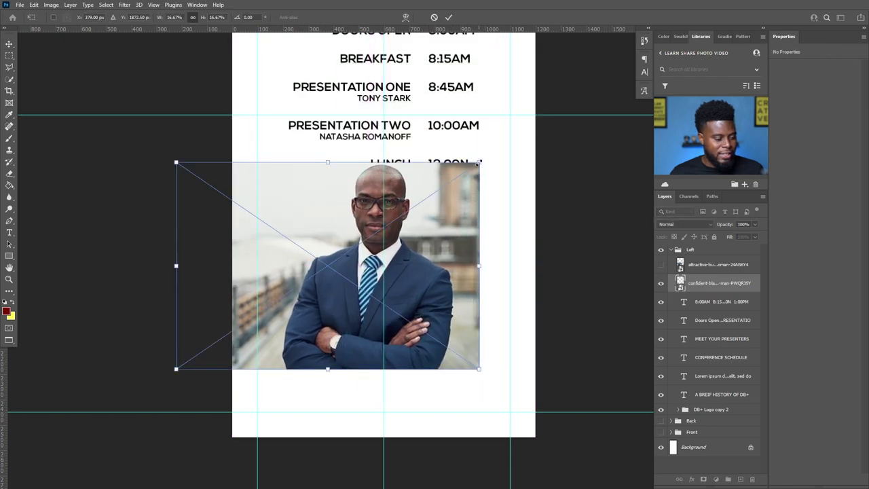
{"action": "left_click_drag", "start_coordinate": [479, 163], "coordinate": [367, 247]}
{"action": "left_click_drag", "start_coordinate": [348, 281], "coordinate": [384, 278]}
{"action": "key", "text": "Return"}
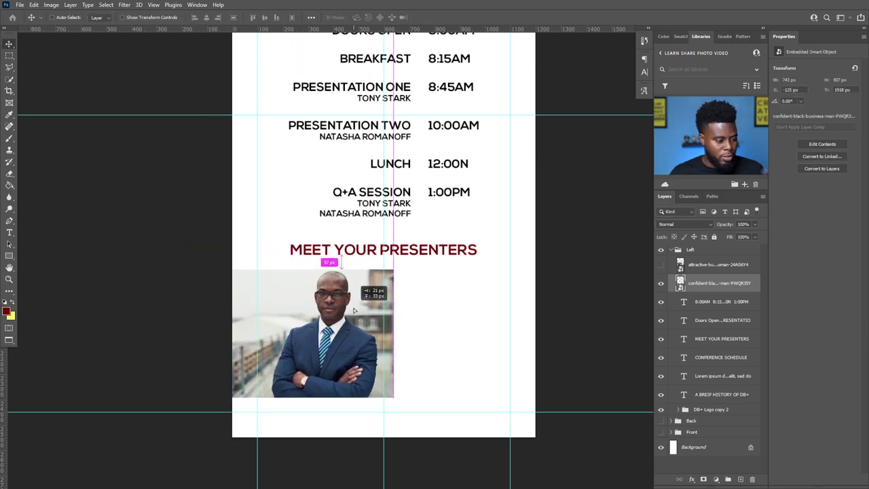
- Draw a dark red rectangle of about 310 × 485 px over the businessman and round its corners to about 53 px
{"action": "scroll", "coordinate": [304, 312], "scroll_direction": "up", "scroll_amount": 3}
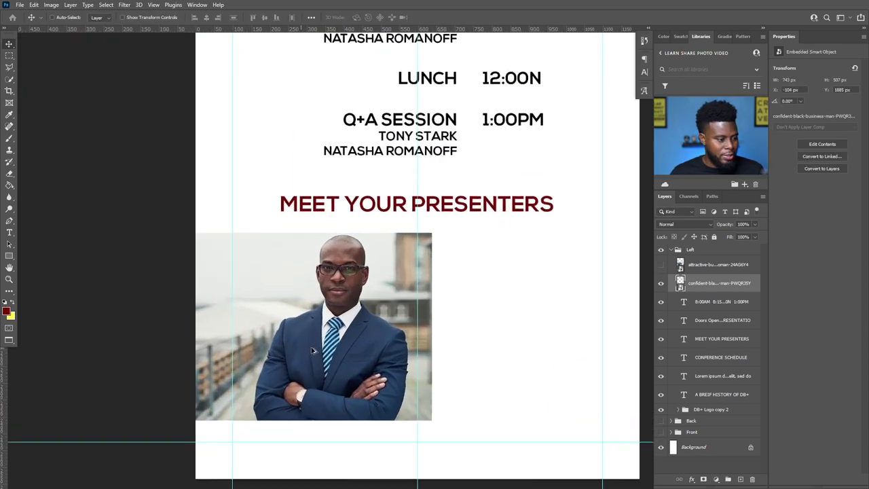
{"action": "scroll", "coordinate": [304, 312], "scroll_direction": "down", "scroll_amount": 2}
{"action": "scroll", "coordinate": [303, 312], "scroll_direction": "right", "scroll_amount": 3}
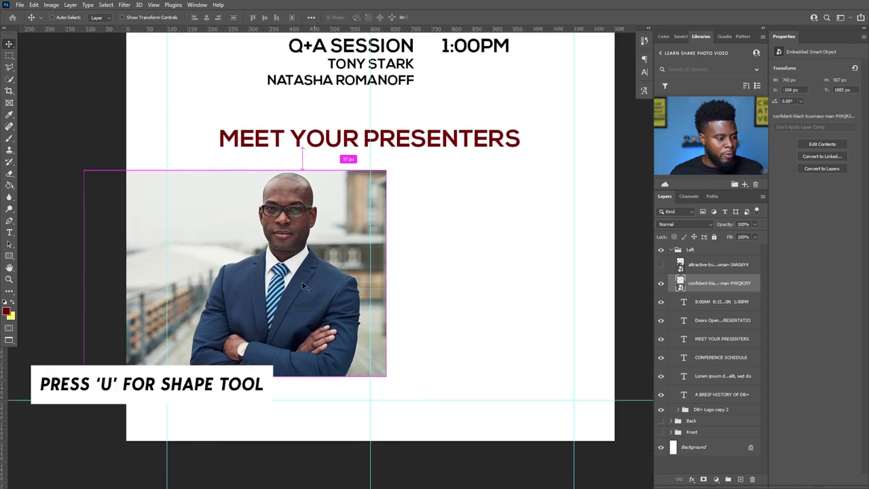
{"action": "key", "text": "u"}
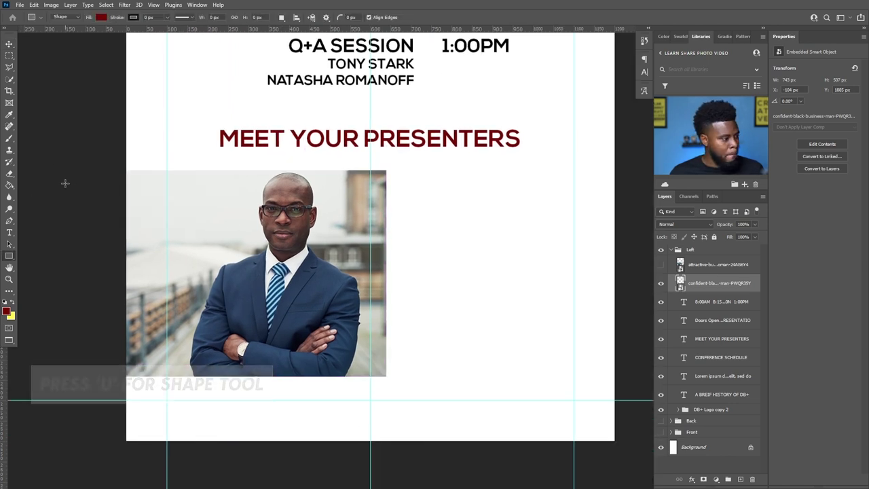
{"action": "left_click_drag", "start_coordinate": [224, 170], "coordinate": [350, 367]}
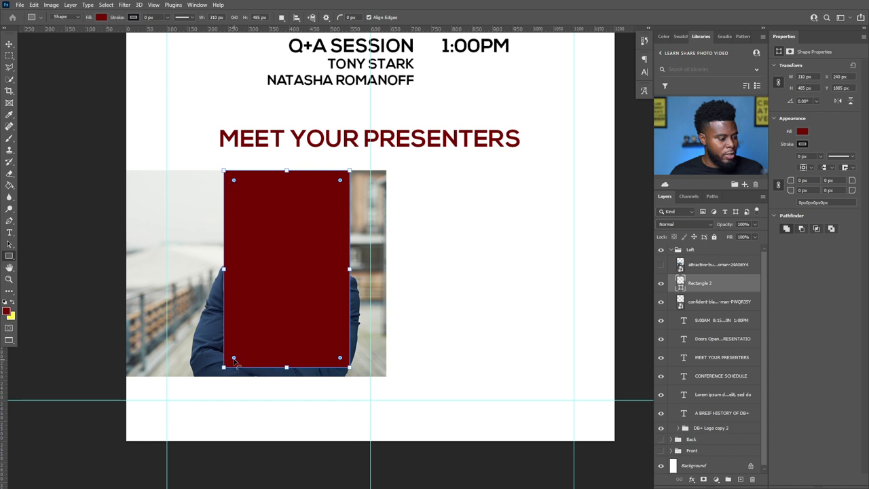
{"action": "mouse_move", "coordinate": [340, 358]}
{"action": "left_mouse_down"}
{"action": "mouse_move", "coordinate": [318, 337]}
{"action": "mouse_move", "coordinate": [328, 347]}
{"action": "left_mouse_up"}
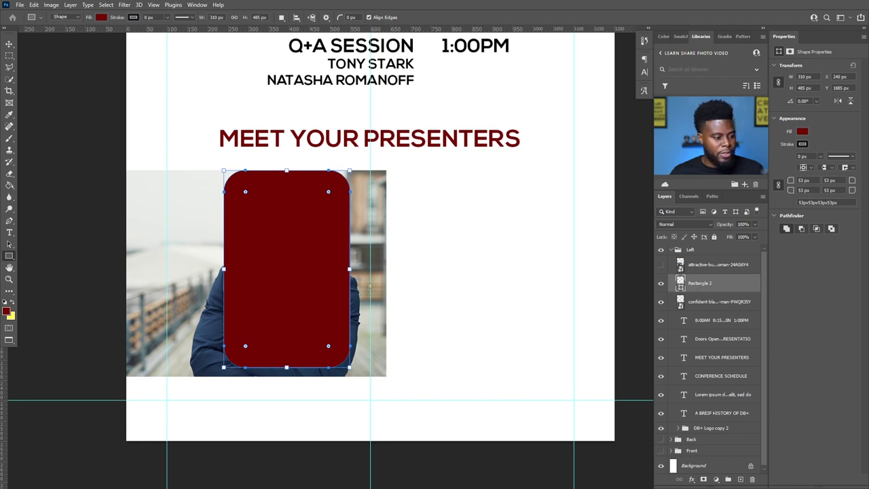
- Rename the businessman photo layer with the first presenter's name and the businesswoman photo layer with the second presenter's name
{"action": "double_click", "coordinate": [697, 302]}
{"action": "type", "text": "Tony Stark"}
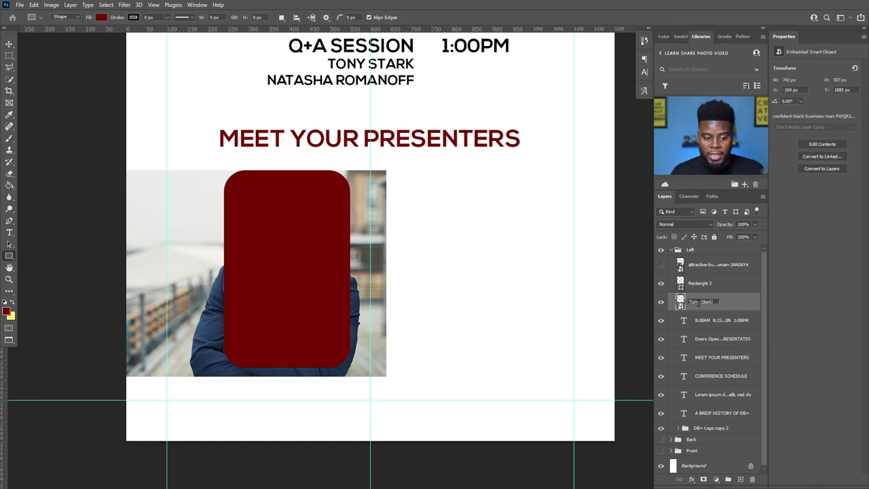
{"action": "key", "text": "Return"}
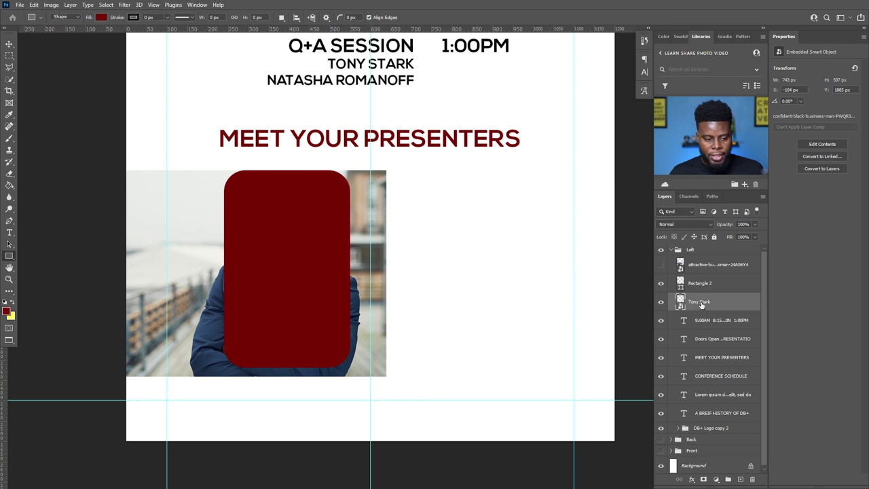
{"action": "double_click", "coordinate": [706, 267]}
{"action": "type", "text": "Natasha Romanoff"}
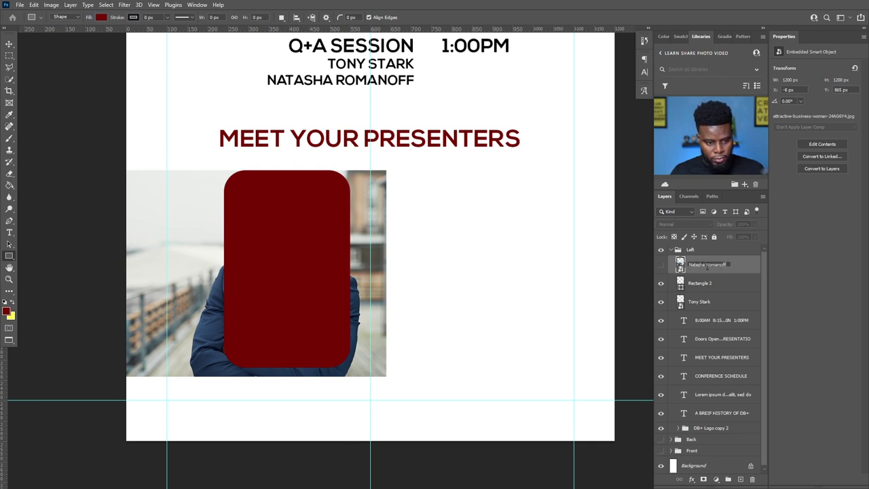
{"action": "key", "text": "Return"}
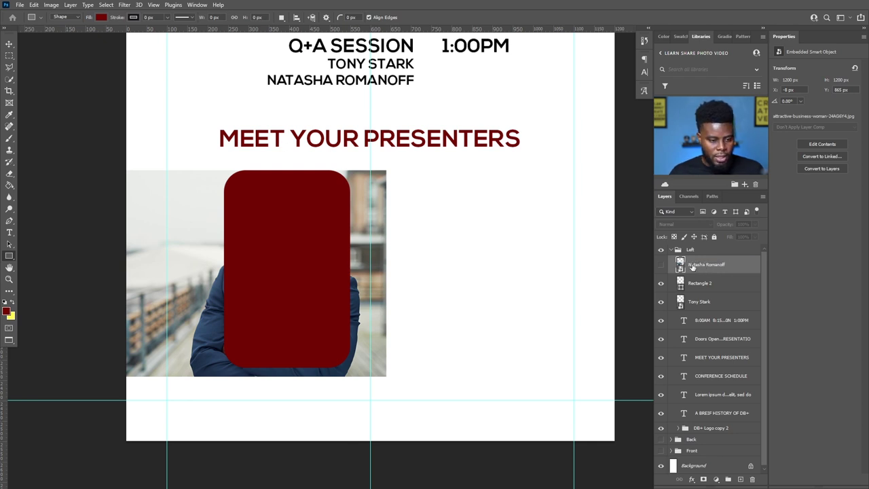
- Move the businessman photo layer directly above the rounded rectangle and clip the photo to that shape
{"action": "left_click", "coordinate": [719, 309]}
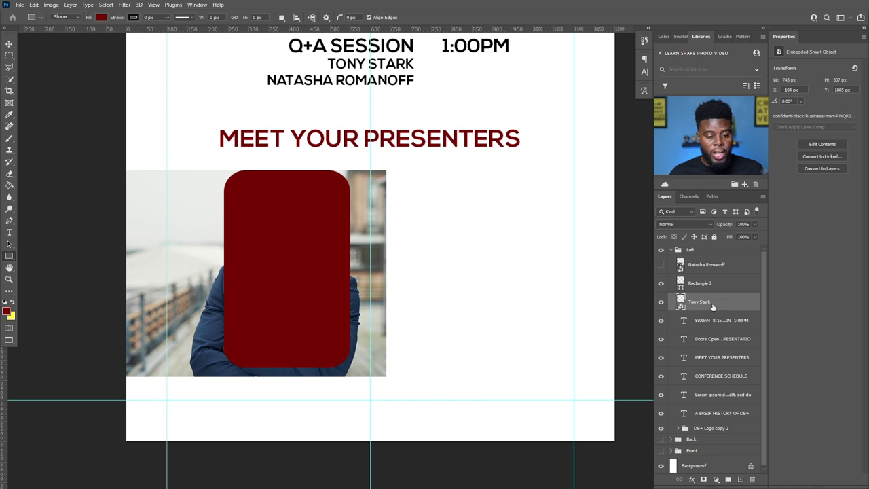
{"action": "left_click_drag", "start_coordinate": [701, 302], "coordinate": [699, 285]}
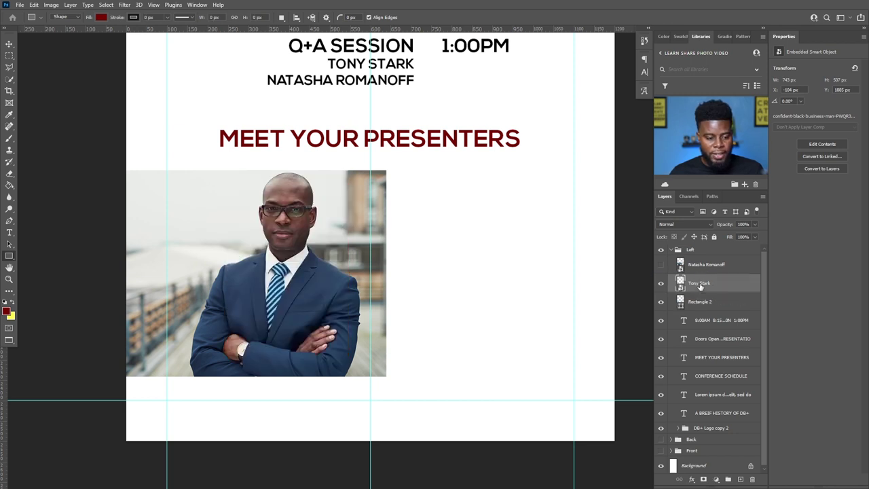
{"action": "right_click", "coordinate": [706, 288]}
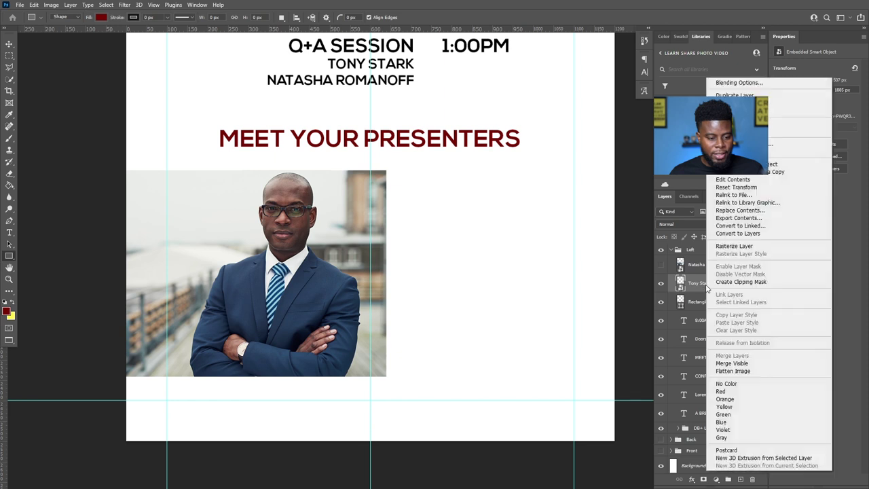
{"action": "left_click", "coordinate": [739, 282]}
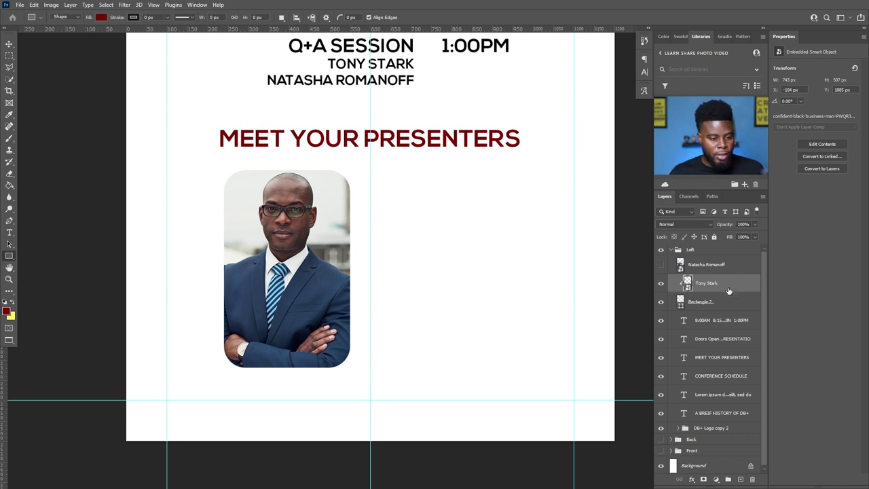
{"action": "left_click", "coordinate": [697, 303]}
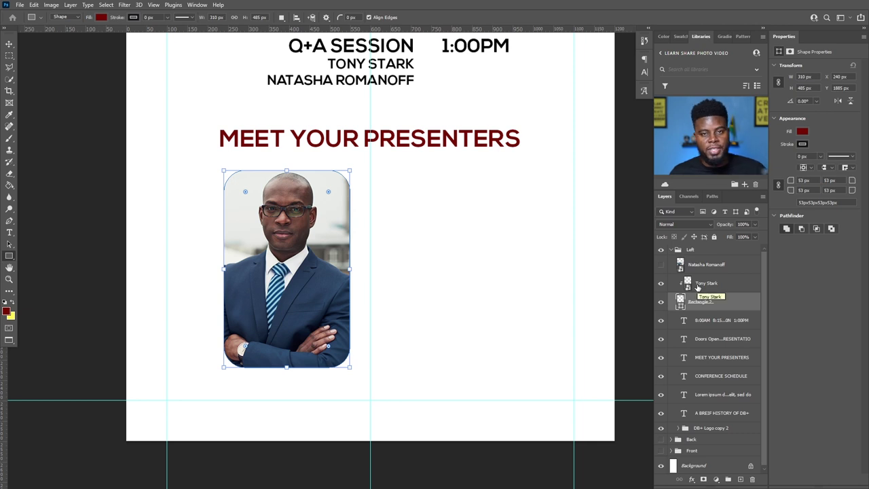
{"action": "left_click", "coordinate": [696, 287]}
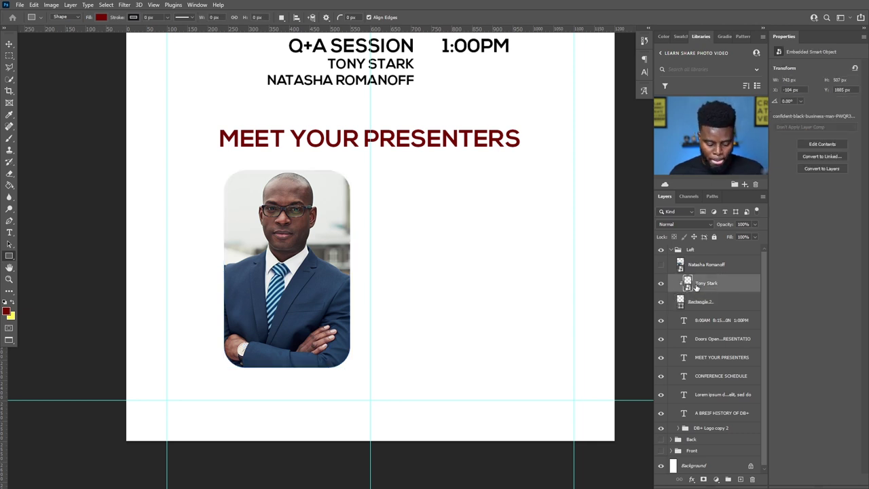
- Scale the clipped businessman photo to about 9.92% and shift it to X 273 px to centre him in the rounded frame
{"action": "scroll", "coordinate": [273, 302], "scroll_direction": "up", "scroll_amount": 2}
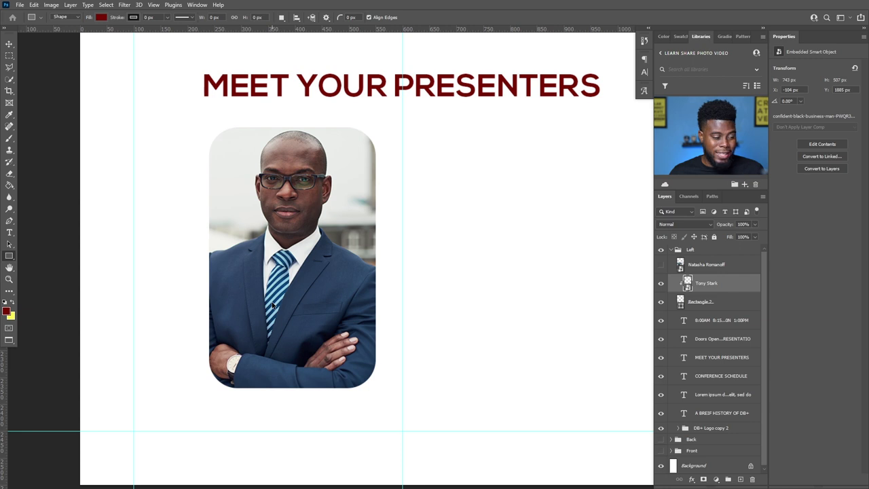
{"action": "key", "text": "ctrl+t"}
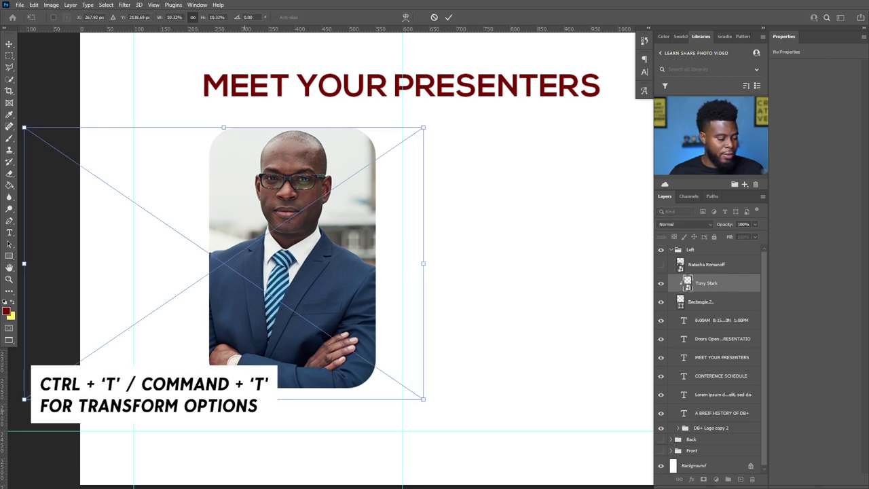
{"action": "scroll", "coordinate": [228, 402], "scroll_direction": "up", "scroll_amount": 1}
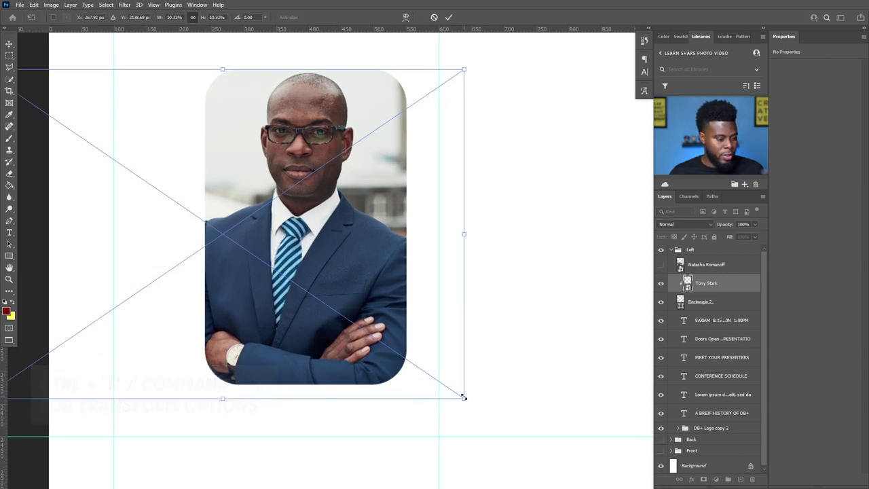
{"action": "scroll", "coordinate": [177, 408], "scroll_direction": "left", "scroll_amount": 3}
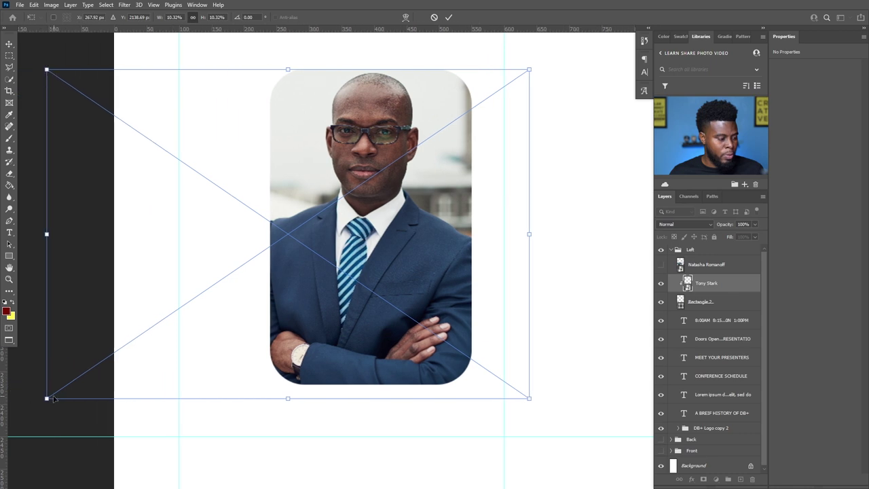
{"action": "left_click_drag", "start_coordinate": [47, 398], "coordinate": [66, 385]}
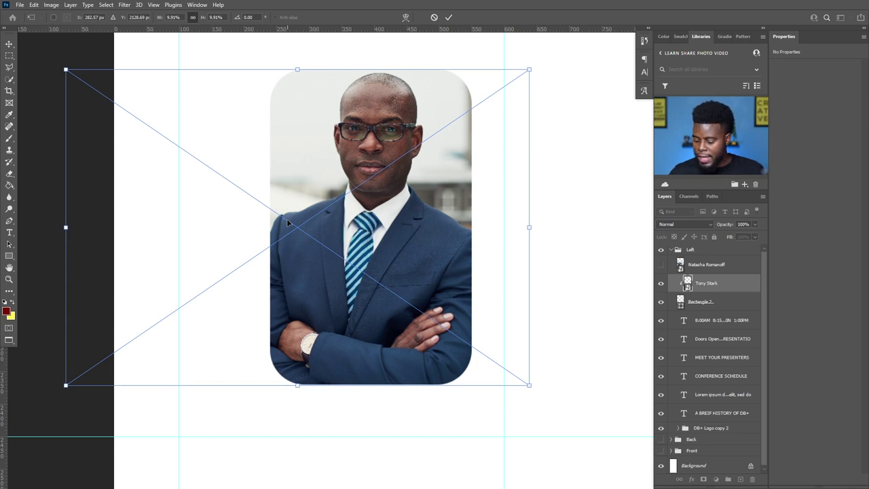
{"action": "key", "text": "shift+Left"}
{"action": "key", "text": "shift+Left"}
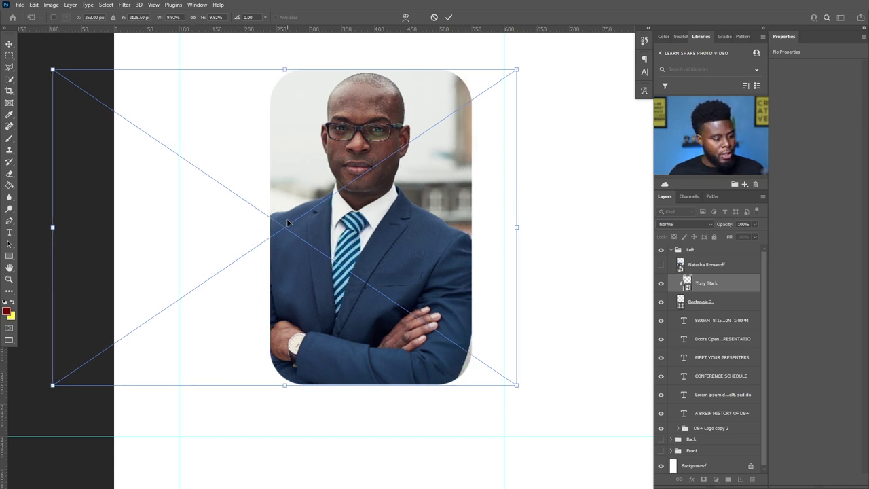
{"action": "key", "text": "shift+Right"}
{"action": "key", "text": "shift+Right"}
{"action": "key", "text": "shift+Left"}
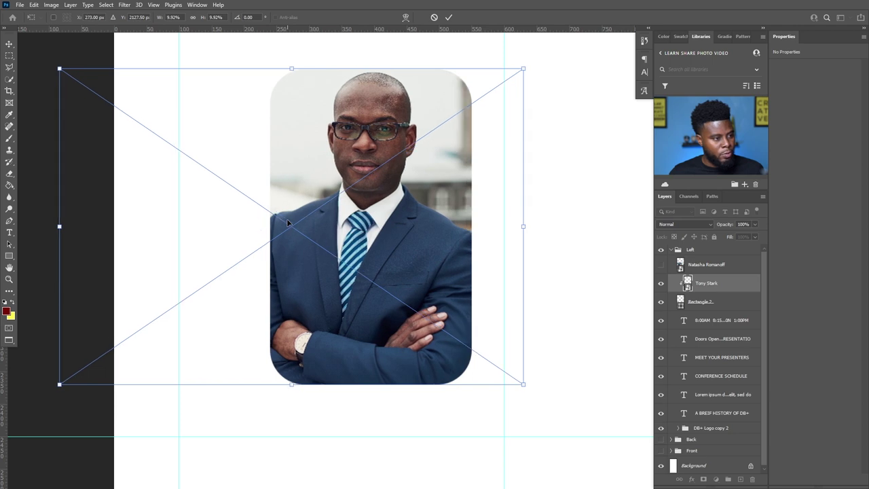
{"action": "key", "text": "Return"}
{"action": "key", "text": "u"}
{"action": "scroll", "coordinate": [436, 218], "scroll_direction": "down", "scroll_amount": 2}
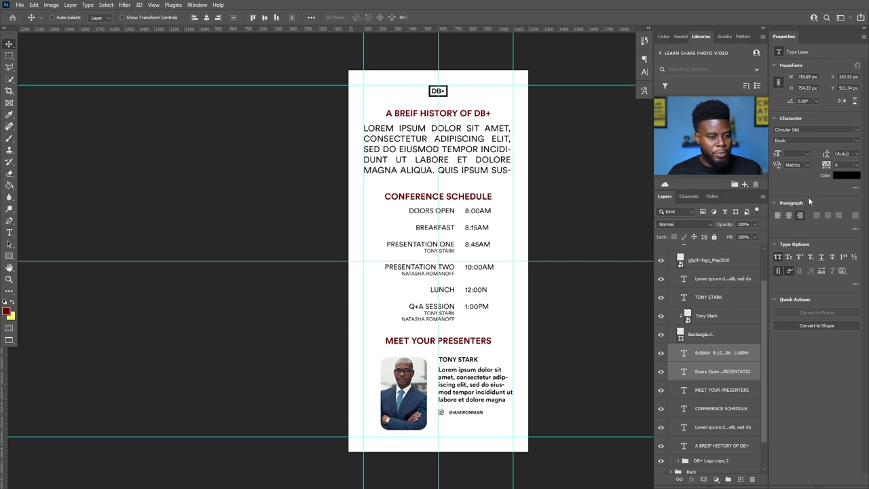
- Check the font size and style options of the schedule's event and time text layers
{"action": "key", "text": "t"}
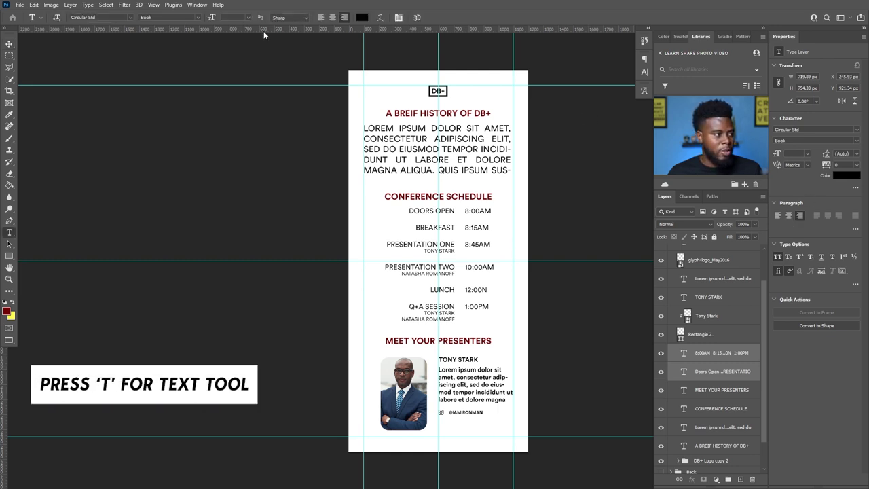
{"action": "left_click", "coordinate": [248, 17]}
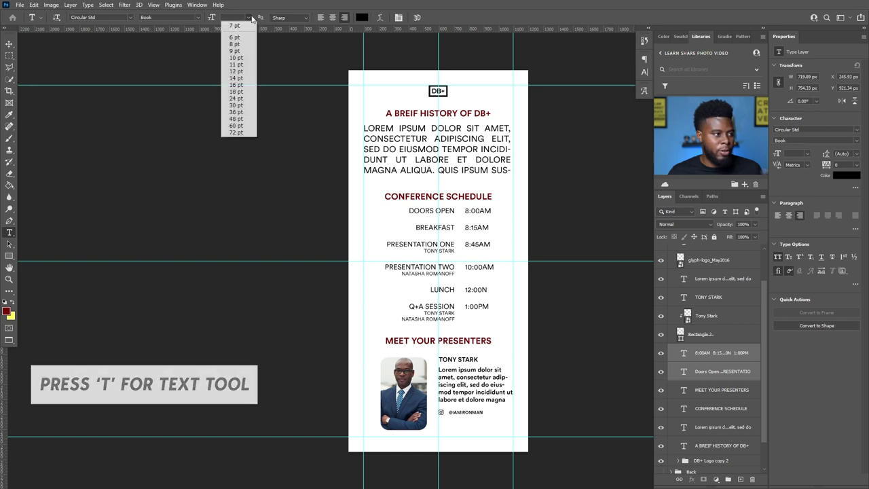
{"action": "left_click", "coordinate": [203, 21]}
{"action": "left_click", "coordinate": [198, 18]}
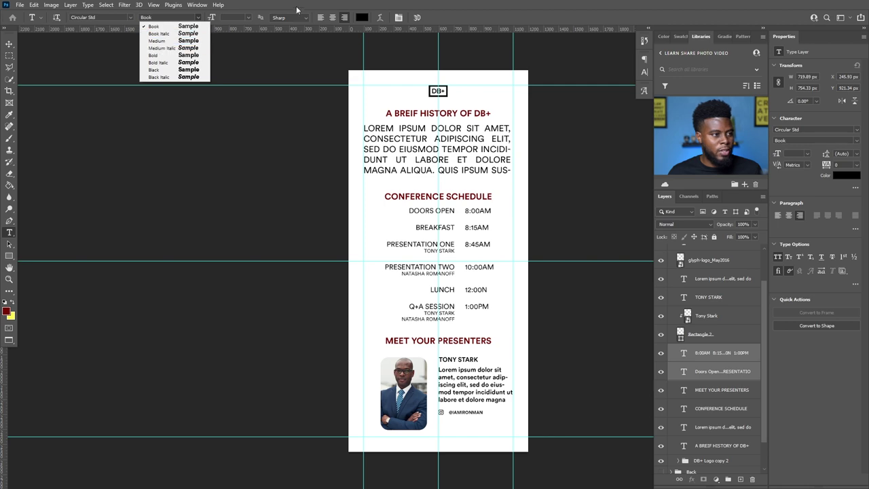
{"action": "left_click", "coordinate": [154, 26]}
{"action": "key", "text": "v"}
{"action": "scroll", "coordinate": [506, 231], "scroll_direction": "down", "scroll_amount": 6}
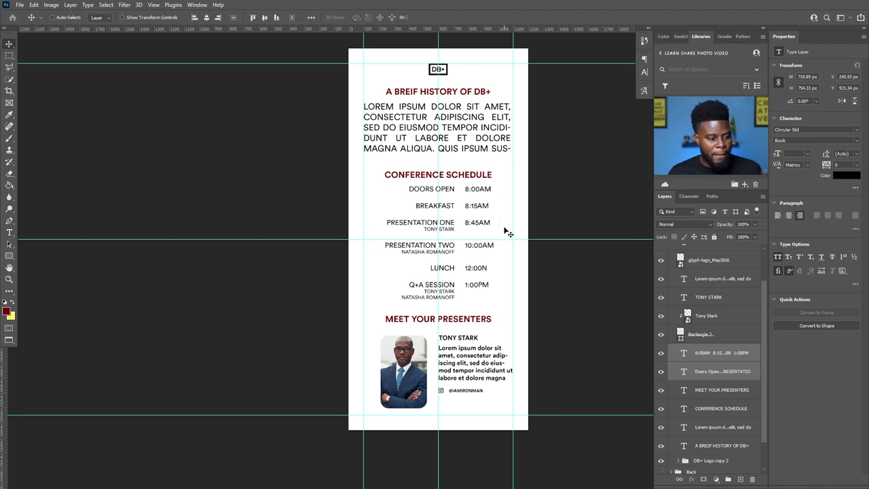
{"action": "scroll", "coordinate": [503, 234], "scroll_direction": "up", "scroll_amount": 4}
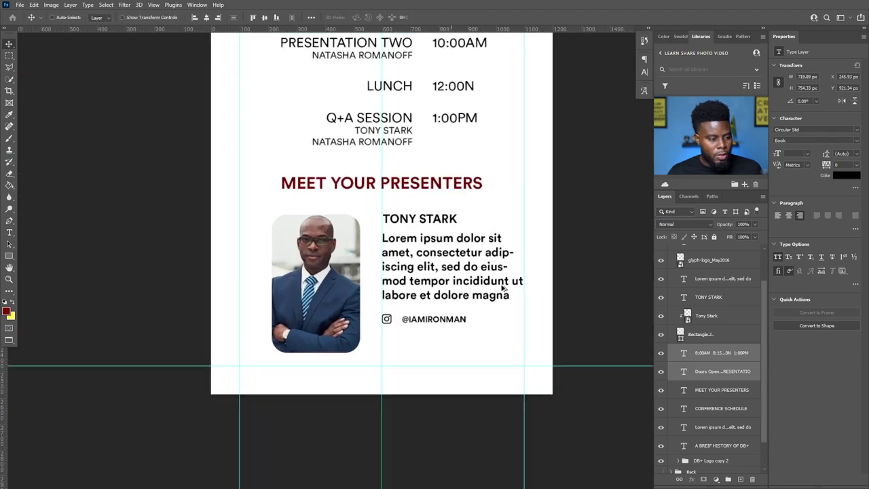
{"action": "scroll", "coordinate": [712, 353], "scroll_direction": "down", "scroll_amount": 2}
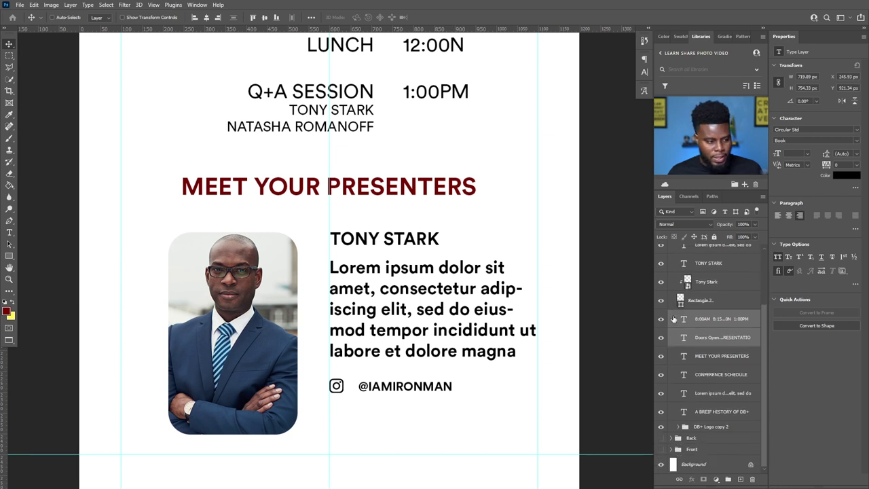
{"action": "scroll", "coordinate": [416, 263], "scroll_direction": "down", "scroll_amount": 2}
{"action": "scroll", "coordinate": [405, 232], "scroll_direction": "down", "scroll_amount": 1}
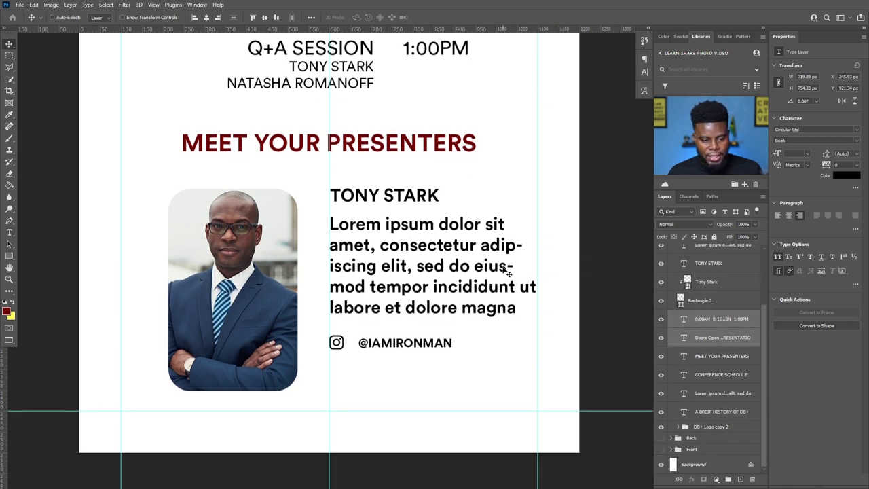
- Check the font style of the history section's body paragraph
{"action": "left_click", "coordinate": [720, 394]}
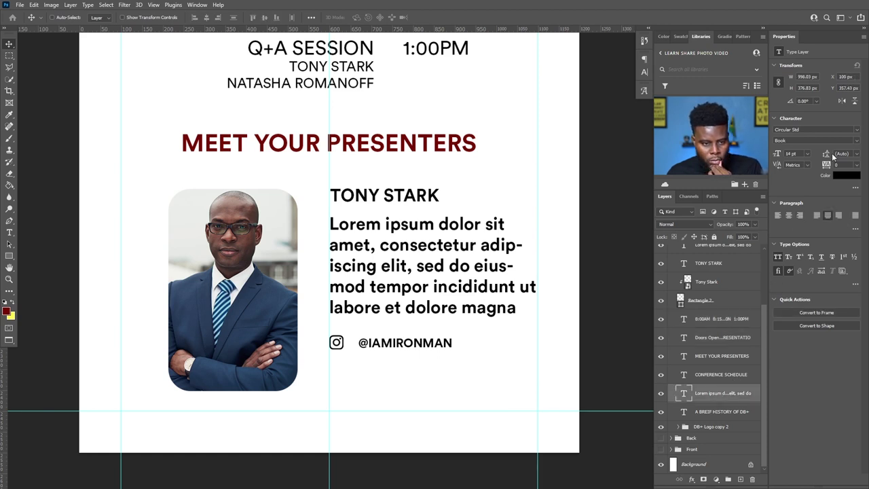
{"action": "left_click", "coordinate": [856, 141]}
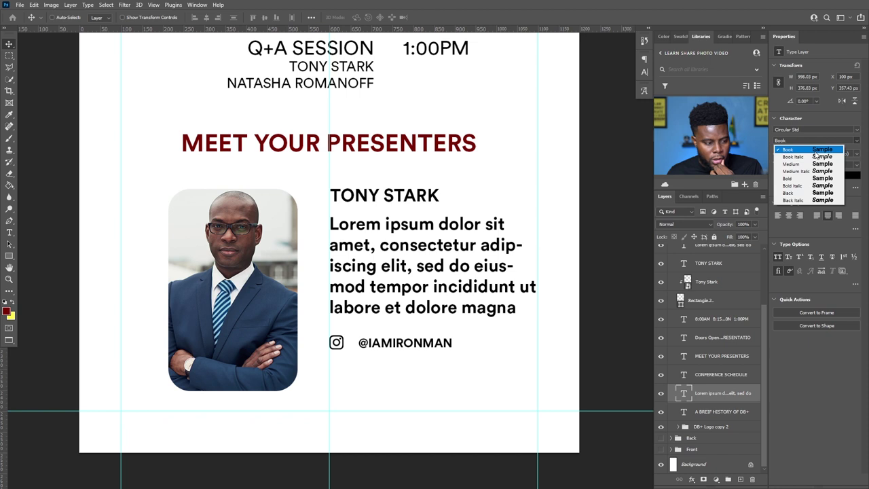
{"action": "left_click", "coordinate": [815, 394]}
{"action": "scroll", "coordinate": [699, 339], "scroll_direction": "up", "scroll_amount": 3}
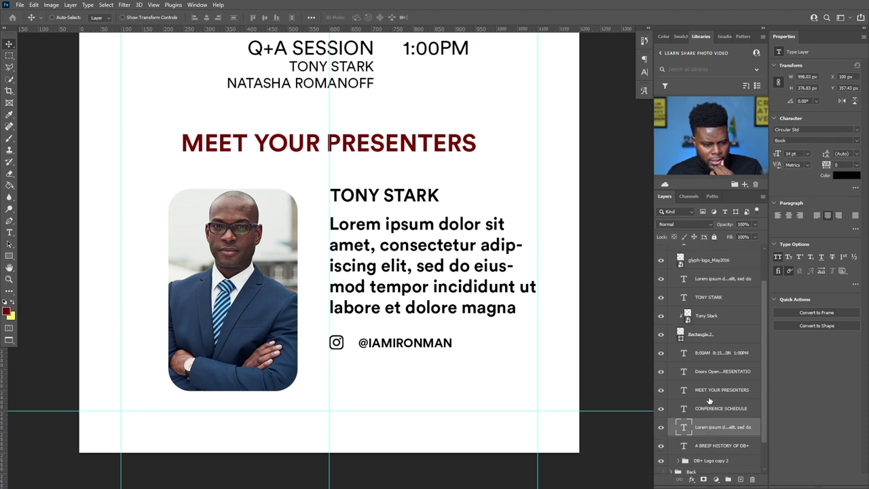
- Identify the presenter's bio paragraph by toggling its visibility and set its font style to Book
{"action": "left_click", "coordinate": [687, 316]}
{"action": "left_click", "coordinate": [660, 313]}
{"action": "left_click", "coordinate": [660, 313]}
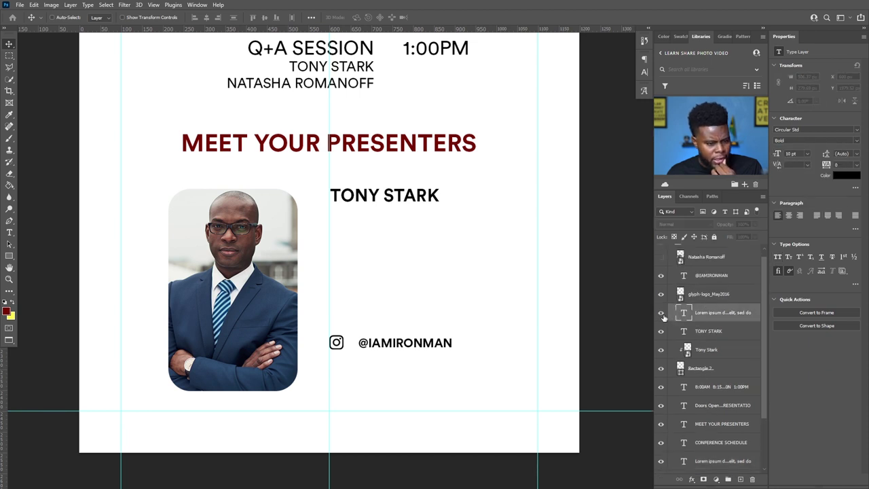
{"action": "left_click", "coordinate": [855, 142]}
{"action": "left_click", "coordinate": [814, 149]}
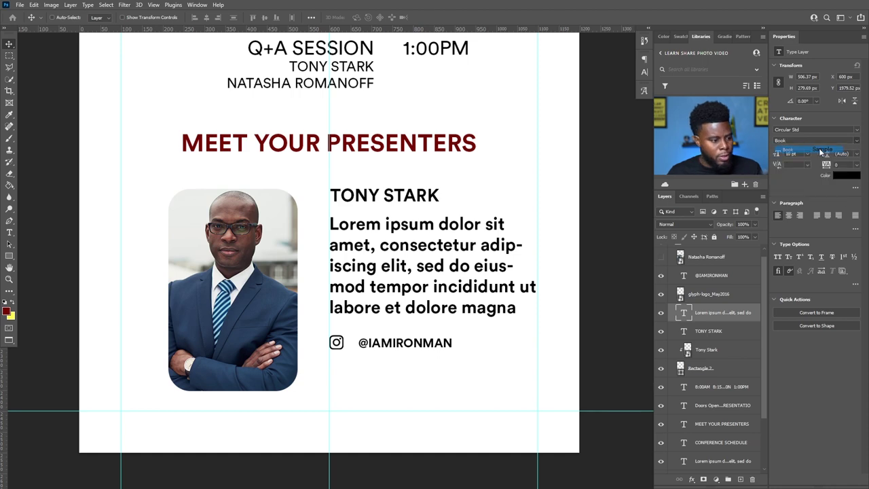
{"action": "scroll", "coordinate": [467, 252], "scroll_direction": "down", "scroll_amount": 1}
{"action": "scroll", "coordinate": [466, 252], "scroll_direction": "down", "scroll_amount": 4}
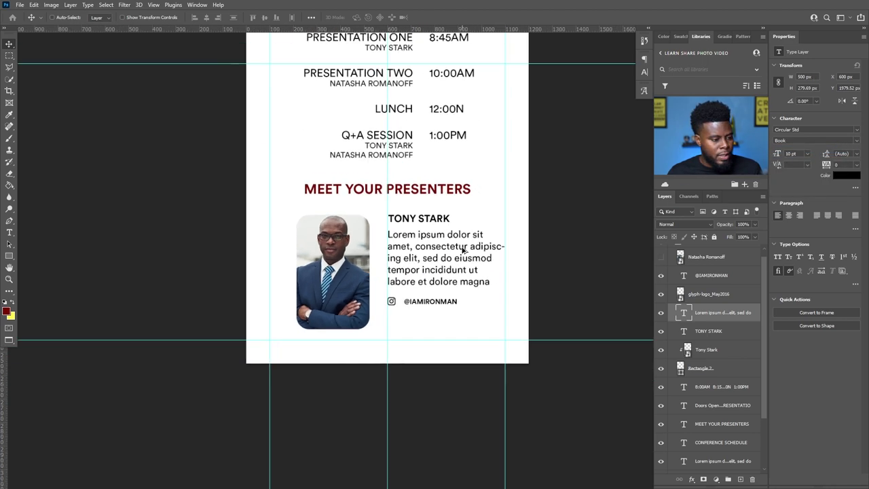
- Review the whole brochure panel, try all caps on the presenter's bio paragraph and switch it off again
{"action": "scroll", "coordinate": [465, 253], "scroll_direction": "down", "scroll_amount": 1}
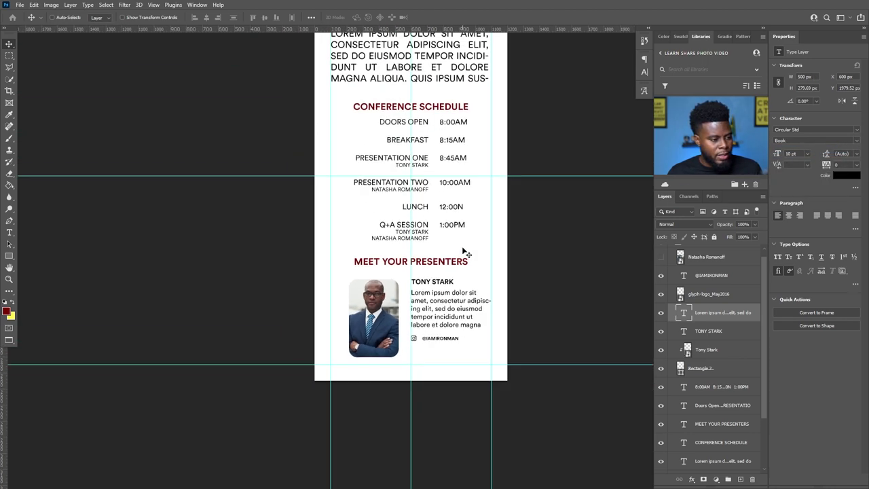
{"action": "scroll", "coordinate": [467, 252], "scroll_direction": "down", "scroll_amount": 2}
{"action": "scroll", "coordinate": [468, 251], "scroll_direction": "up", "scroll_amount": 2}
{"action": "scroll", "coordinate": [473, 249], "scroll_direction": "down", "scroll_amount": 1}
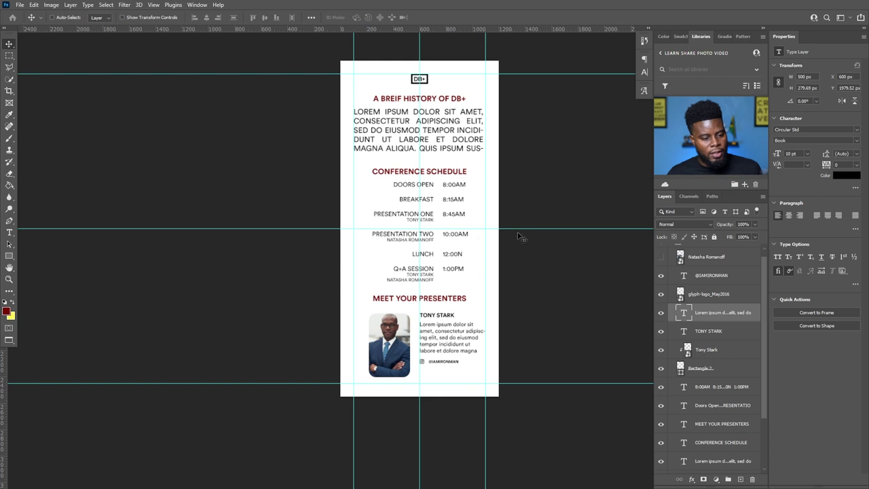
{"action": "scroll", "coordinate": [466, 234], "scroll_direction": "up", "scroll_amount": 2}
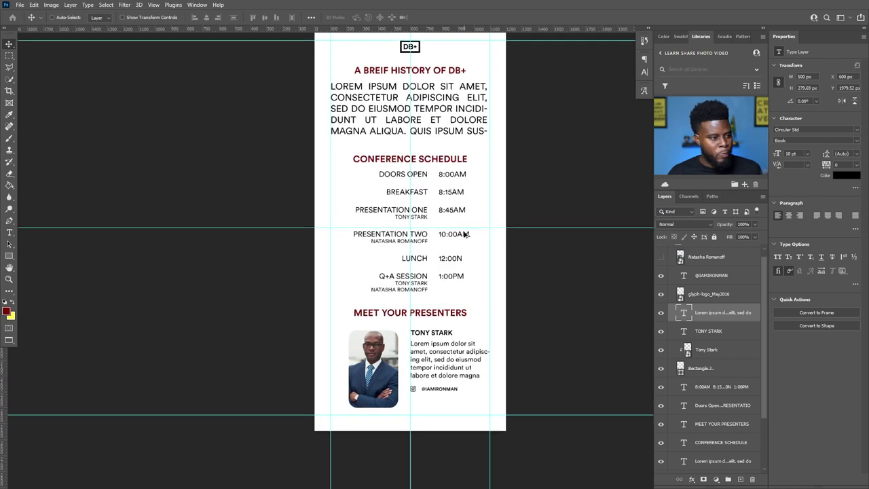
{"action": "scroll", "coordinate": [467, 234], "scroll_direction": "up", "scroll_amount": 2}
{"action": "scroll", "coordinate": [467, 237], "scroll_direction": "down", "scroll_amount": 2}
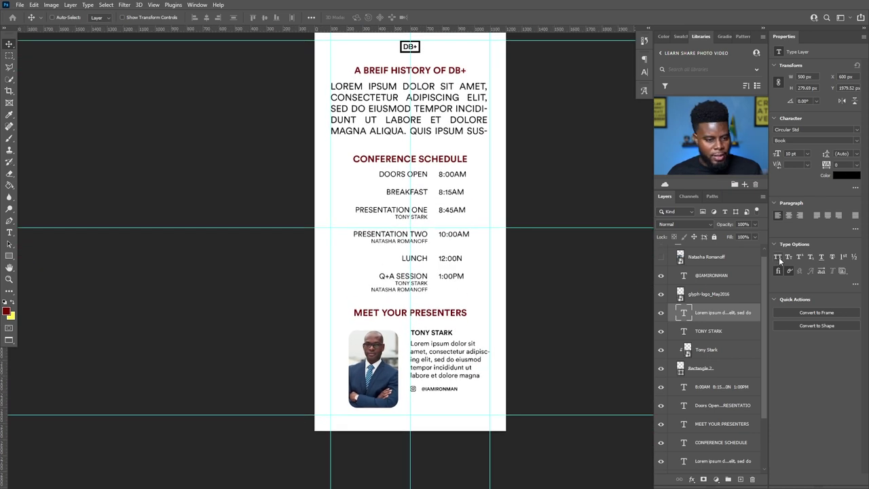
{"action": "left_click", "coordinate": [778, 256]}
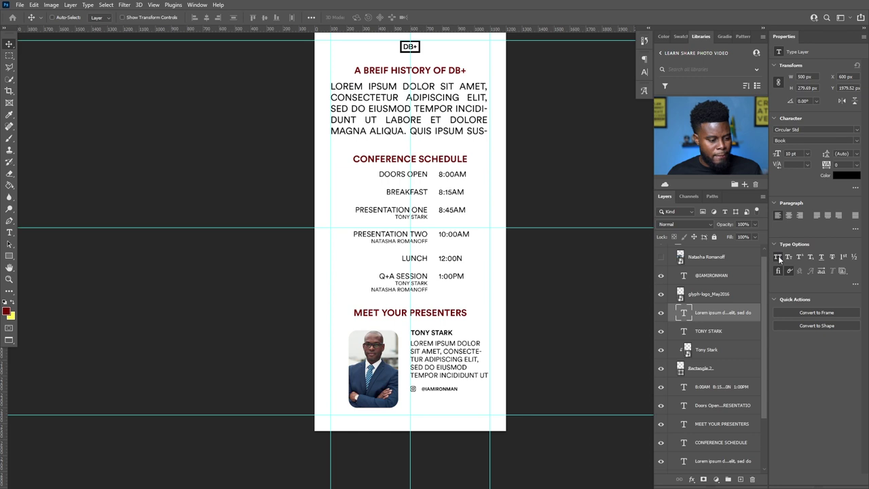
{"action": "left_click", "coordinate": [778, 256]}
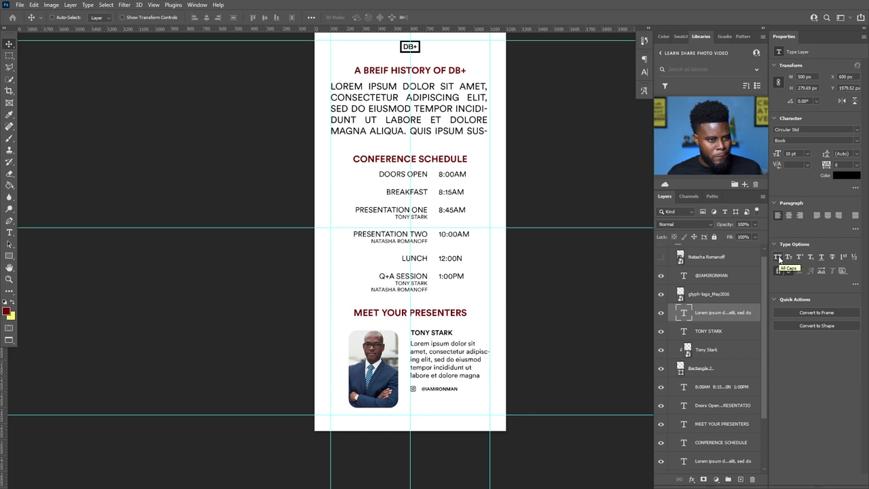
- Display the Paragraph settings for the presenter's bio paragraph and look through its paragraph and type options
{"action": "scroll", "coordinate": [585, 348], "scroll_direction": "up", "scroll_amount": 1}
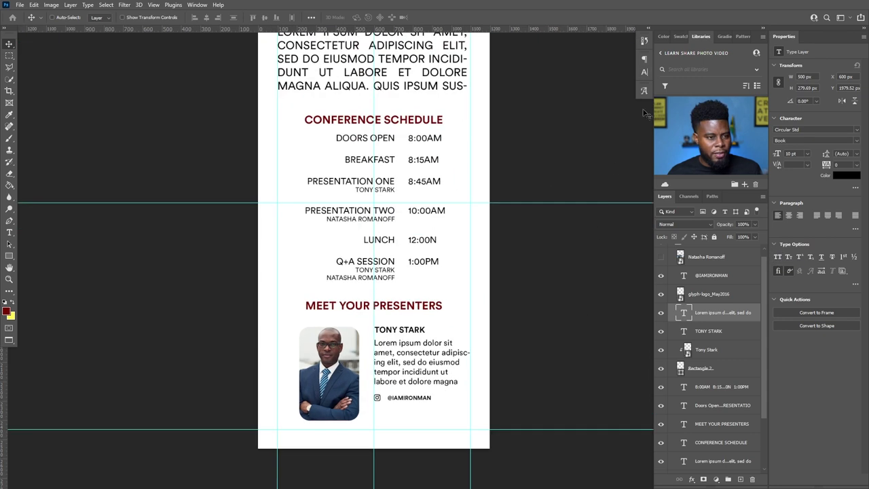
{"action": "left_click", "coordinate": [644, 73]}
{"action": "left_click", "coordinate": [551, 57]}
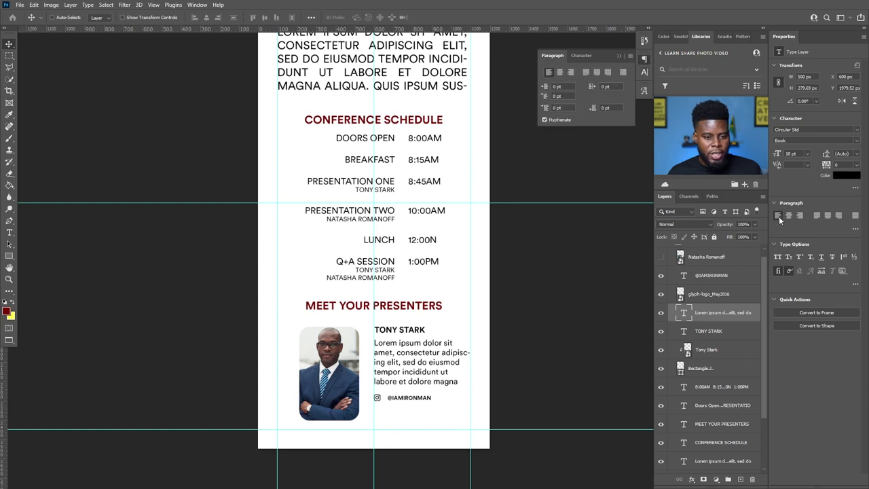
{"action": "left_click", "coordinate": [855, 230]}
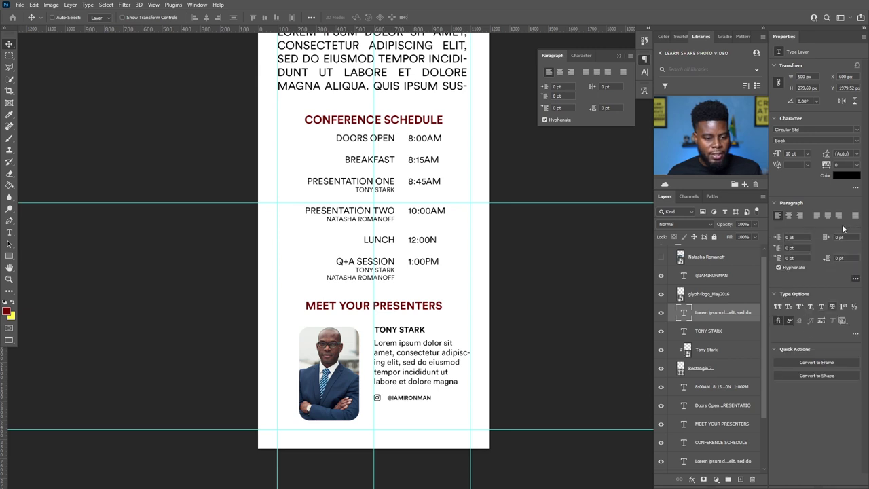
{"action": "left_click", "coordinate": [855, 279]}
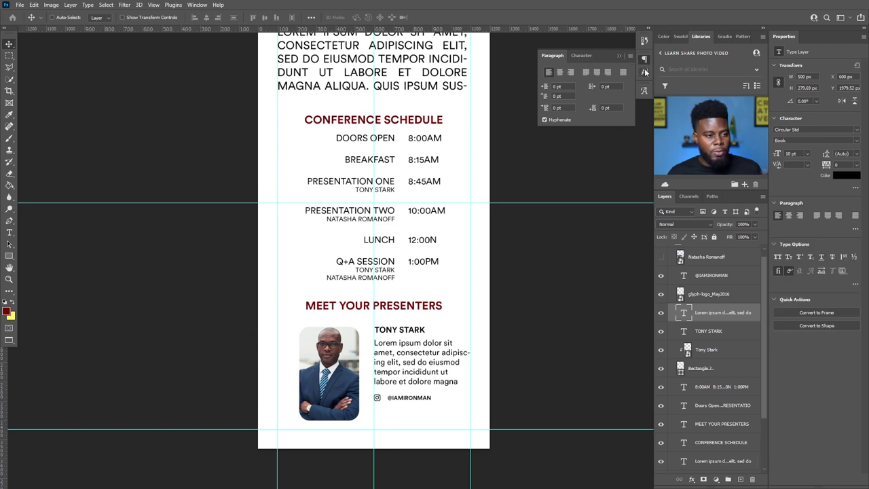
{"action": "left_click", "coordinate": [197, 5]}
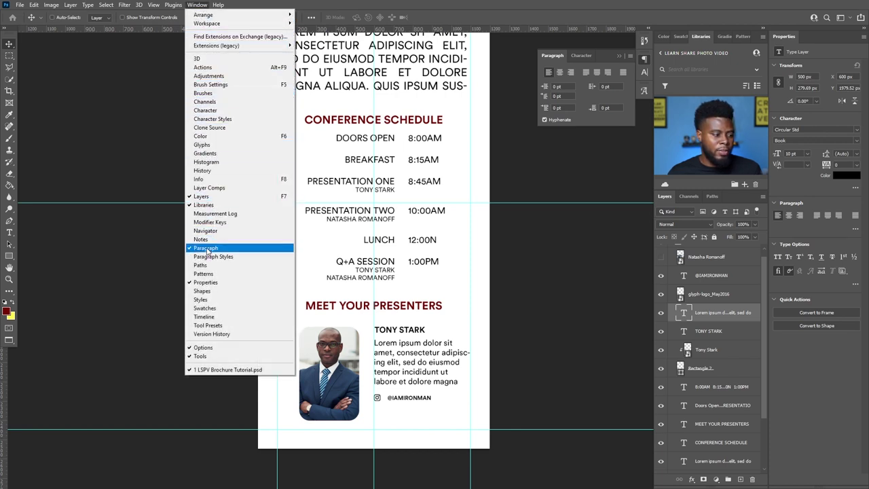
{"action": "left_click", "coordinate": [590, 118]}
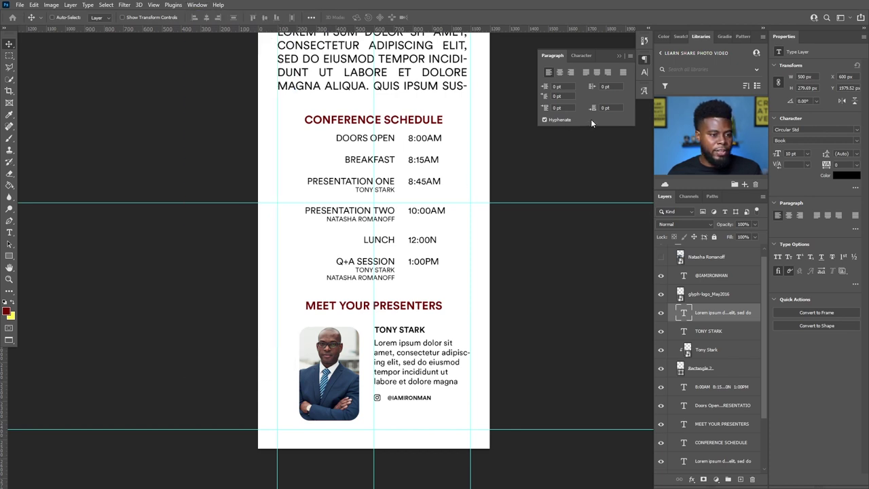
- Turn off hyphenation for the presenter's bio paragraph, toggling the option to compare how the lines break
{"action": "left_click", "coordinate": [544, 120]}
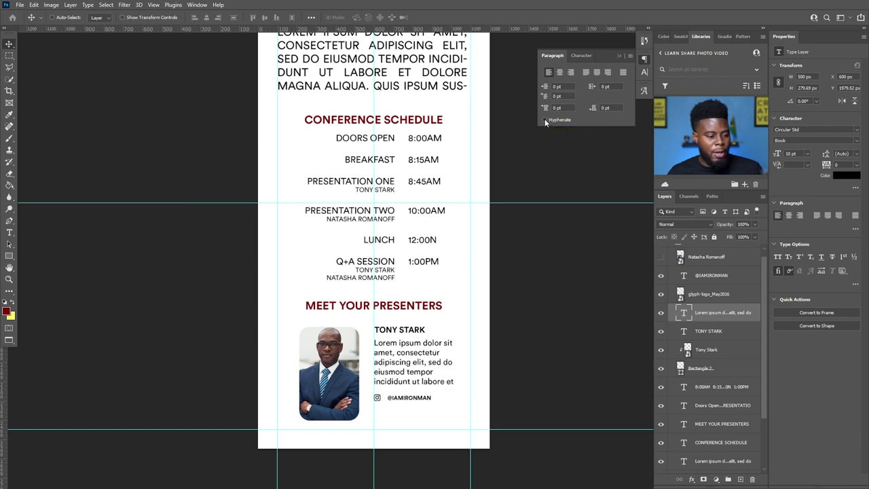
{"action": "left_click", "coordinate": [544, 119]}
{"action": "left_click", "coordinate": [545, 119]}
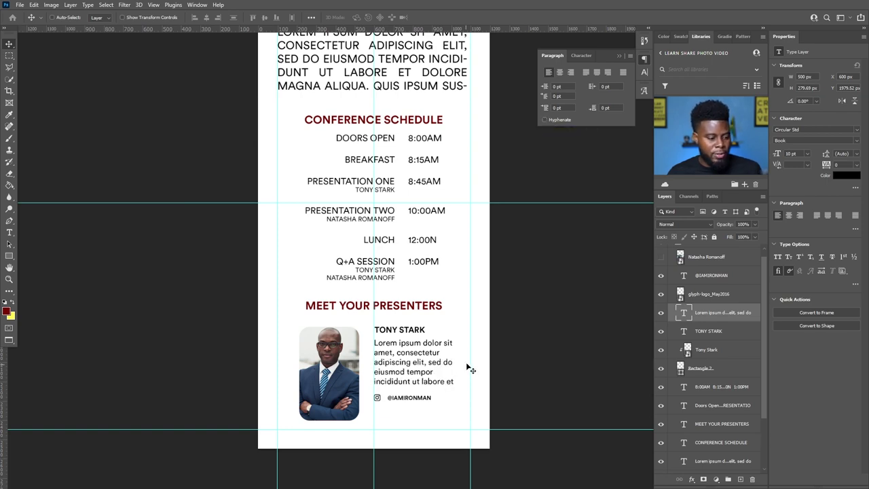
{"action": "scroll", "coordinate": [467, 372], "scroll_direction": "up", "scroll_amount": 5}
{"action": "scroll", "coordinate": [438, 366], "scroll_direction": "down", "scroll_amount": 1}
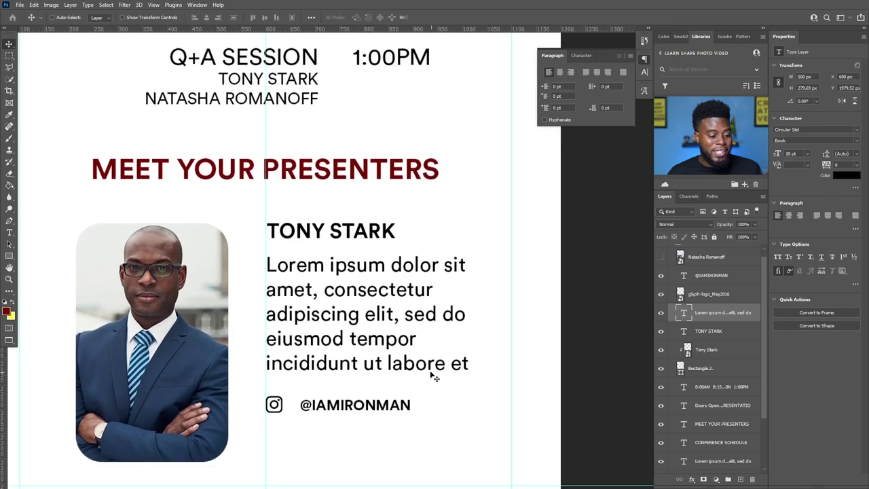
{"action": "left_click", "coordinate": [545, 120]}
{"action": "left_click", "coordinate": [544, 121]}
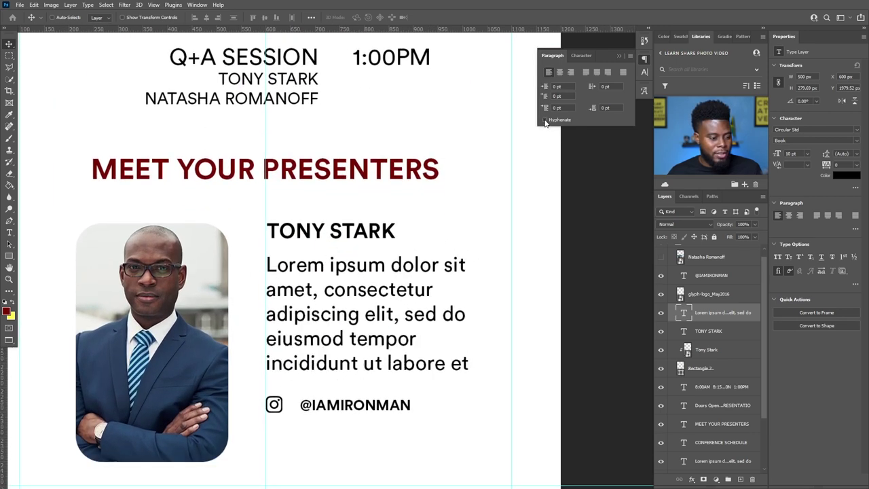
{"action": "scroll", "coordinate": [436, 270], "scroll_direction": "up", "scroll_amount": 1}
{"action": "scroll", "coordinate": [437, 270], "scroll_direction": "down", "scroll_amount": 3}
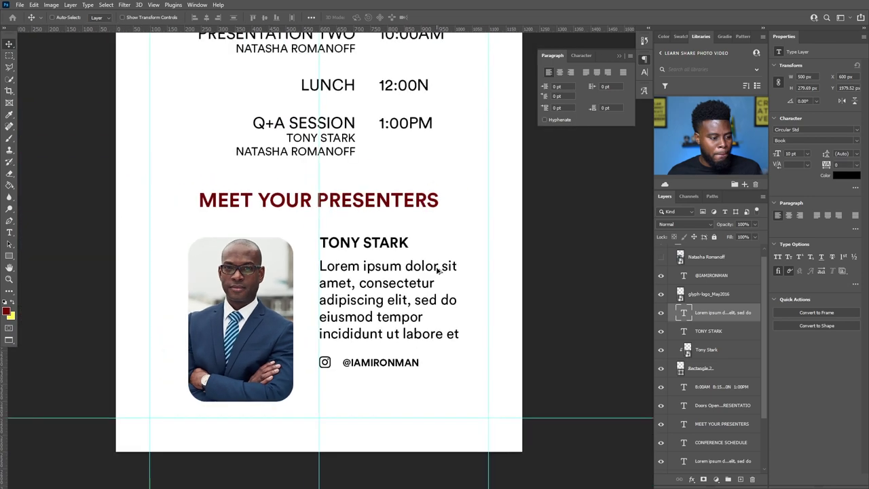
- Turn off hyphenation for the history section's body paragraph and center-align it, putting the Paragraph settings away when done
{"action": "scroll", "coordinate": [425, 269], "scroll_direction": "down", "scroll_amount": 3}
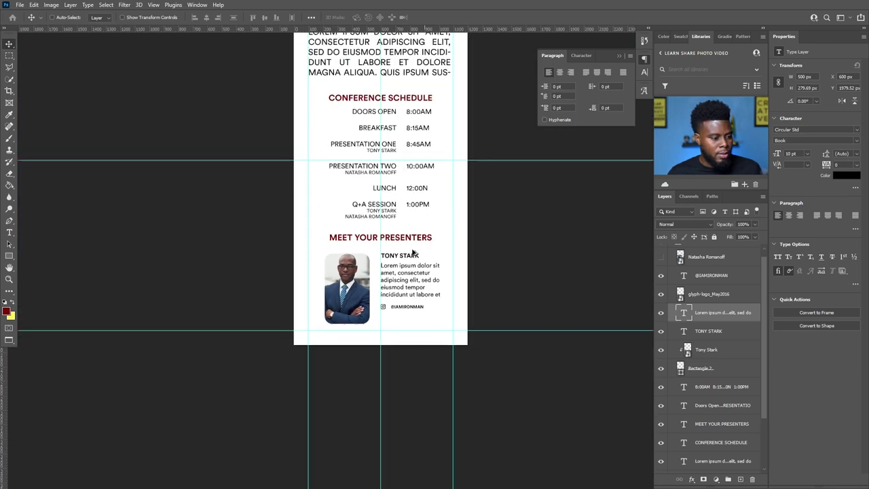
{"action": "key", "text": "t"}
{"action": "left_click", "coordinate": [419, 145], "text": "ctrl"}
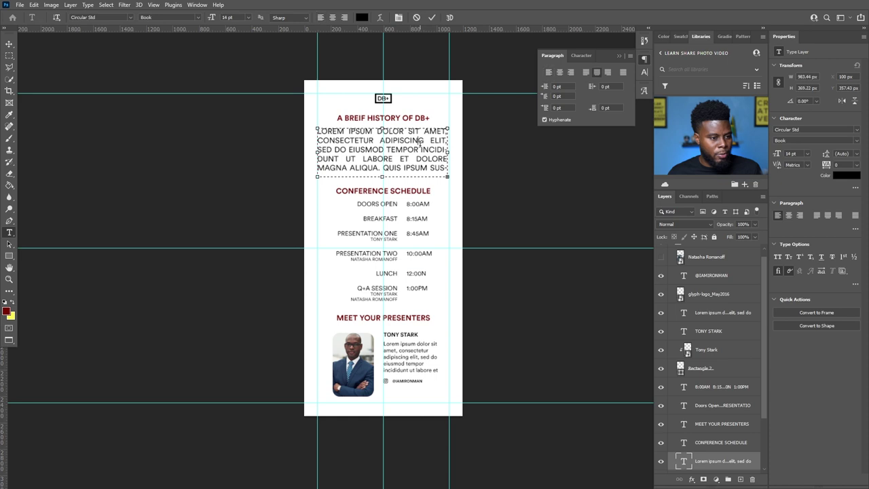
{"action": "left_click", "coordinate": [543, 120]}
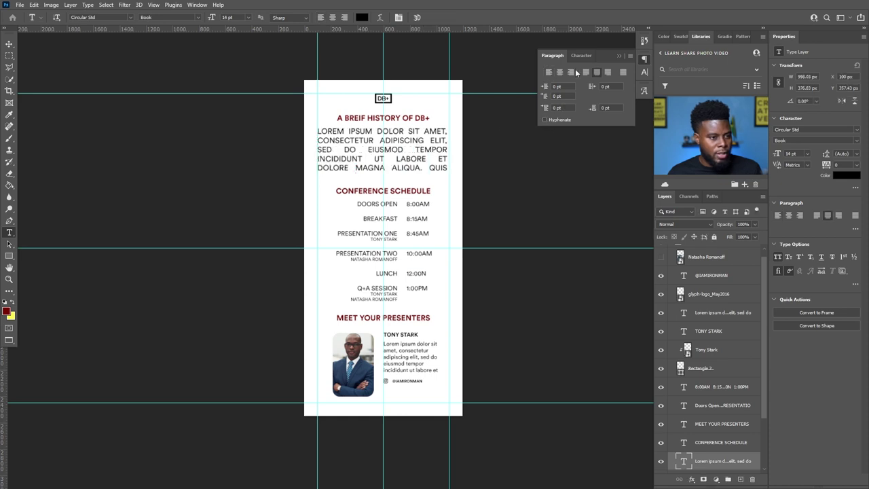
{"action": "left_click", "coordinate": [779, 215]}
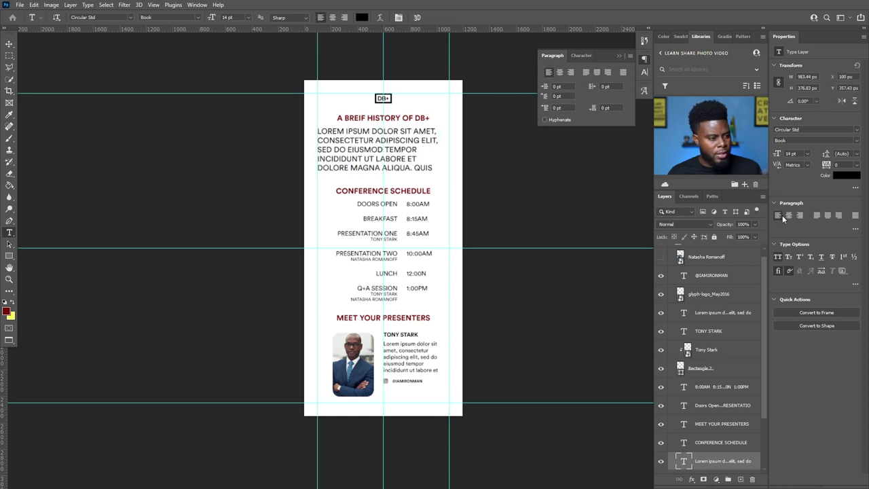
{"action": "left_click", "coordinate": [788, 215]}
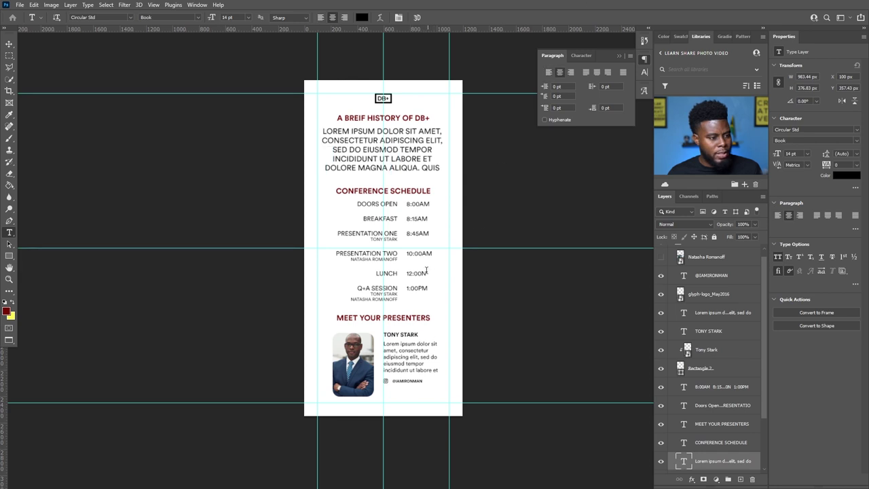
{"action": "left_click", "coordinate": [410, 354], "text": "ctrl"}
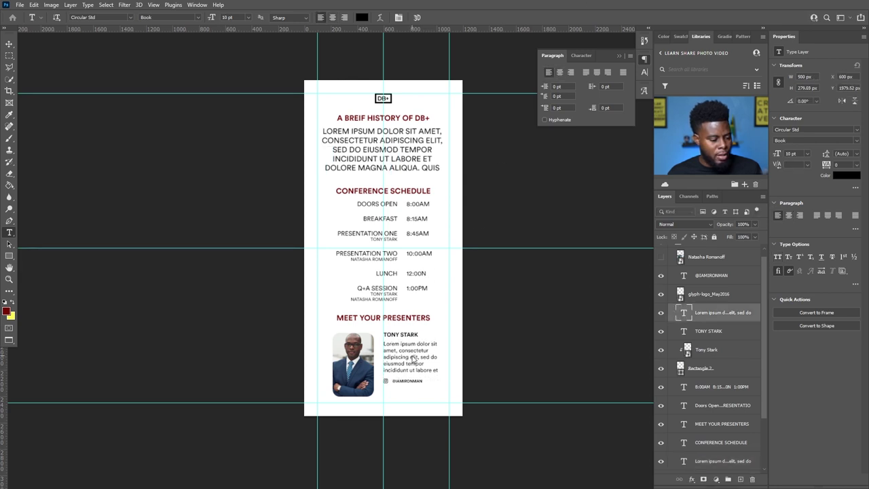
{"action": "key", "text": "v"}
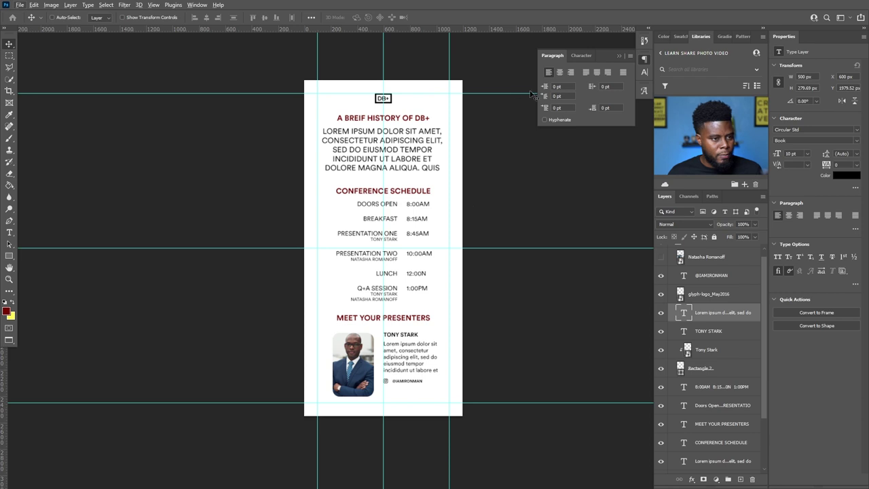
{"action": "left_click", "coordinate": [619, 54]}
- Turn off all caps for the history section's body paragraph
{"action": "scroll", "coordinate": [438, 372], "scroll_direction": "up", "scroll_amount": 2}
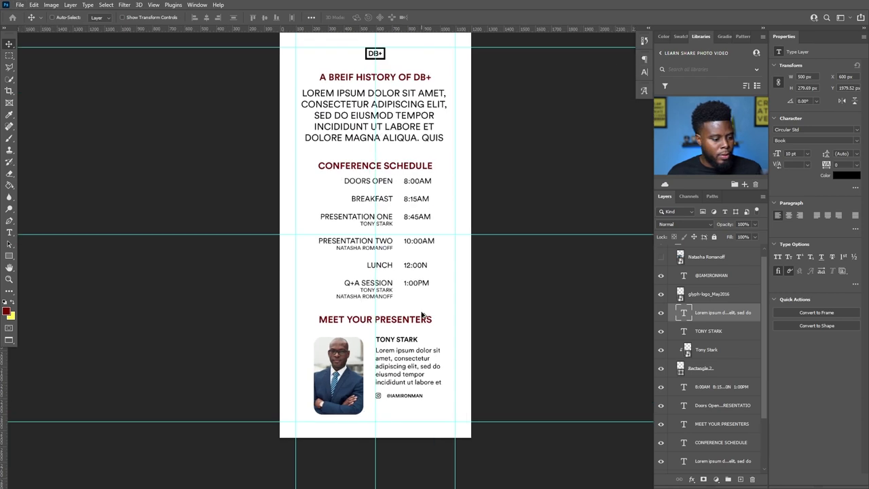
{"action": "double_click", "coordinate": [396, 140]}
{"action": "key", "text": "Escape"}
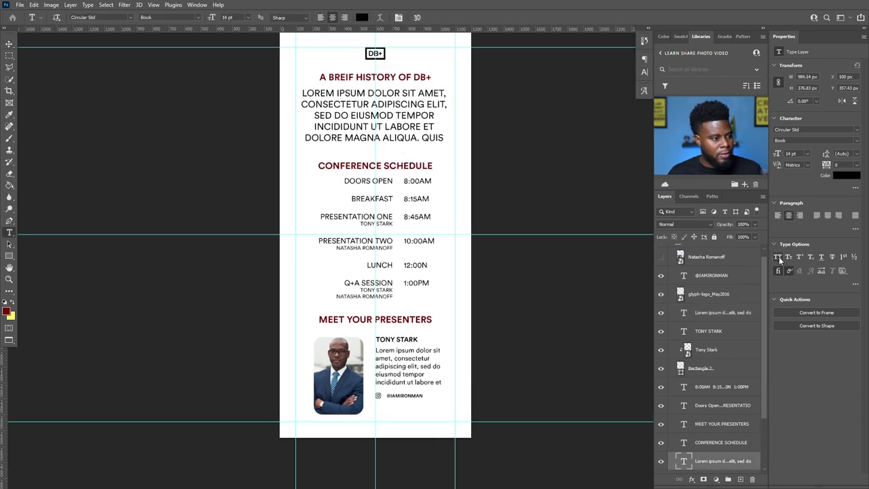
{"action": "left_click", "coordinate": [779, 257]}
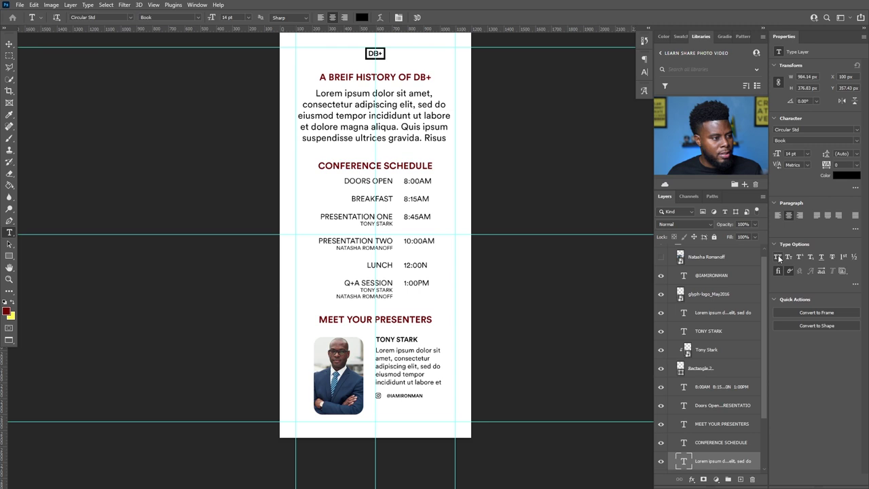
{"action": "key", "text": "v"}
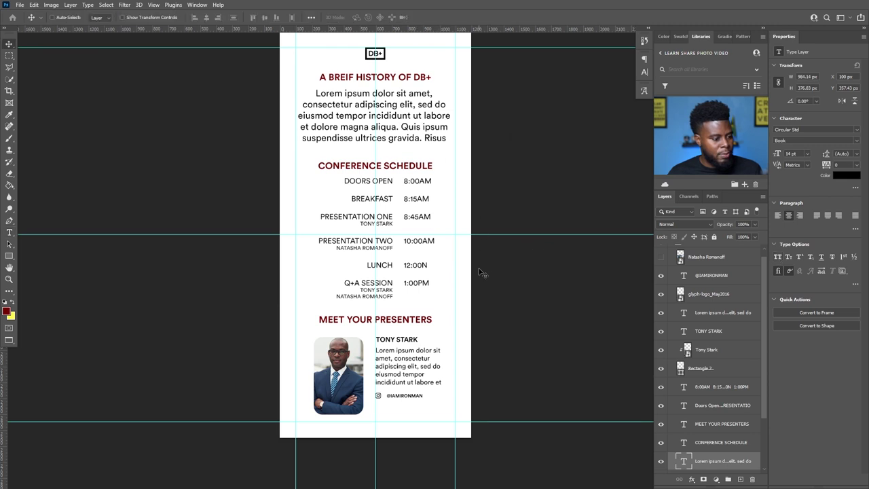
- Try turning off all caps on the schedule's event list and toggle it on the time list
{"action": "scroll", "coordinate": [479, 272], "scroll_direction": "down", "scroll_amount": 1}
{"action": "scroll", "coordinate": [438, 316], "scroll_direction": "up", "scroll_amount": 1}
{"action": "scroll", "coordinate": [438, 315], "scroll_direction": "up", "scroll_amount": 1}
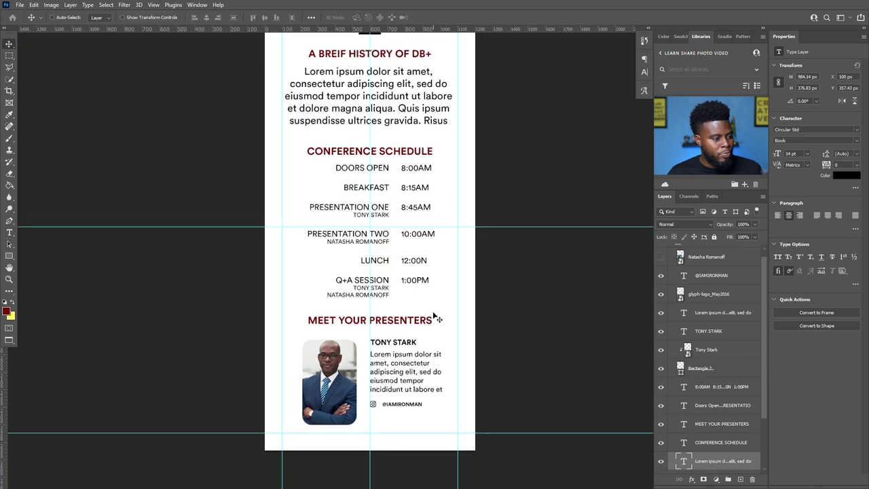
{"action": "key", "text": "t"}
{"action": "left_click", "coordinate": [719, 405]}
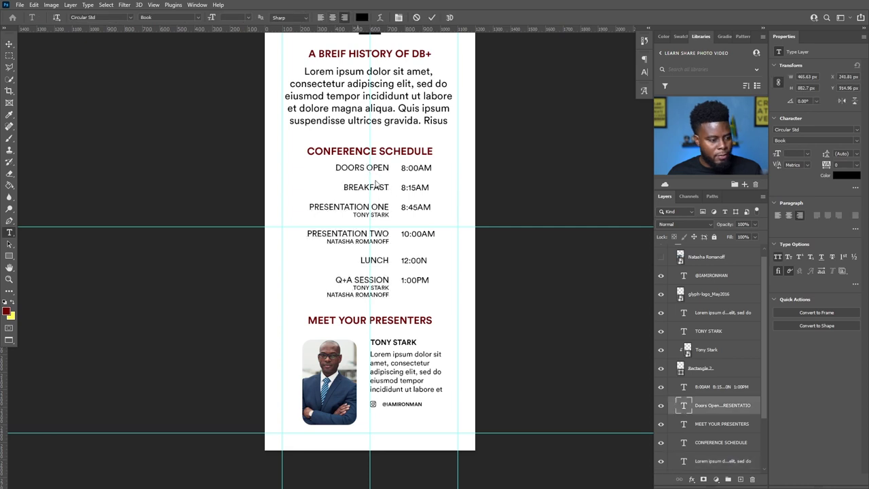
{"action": "left_click", "coordinate": [778, 256]}
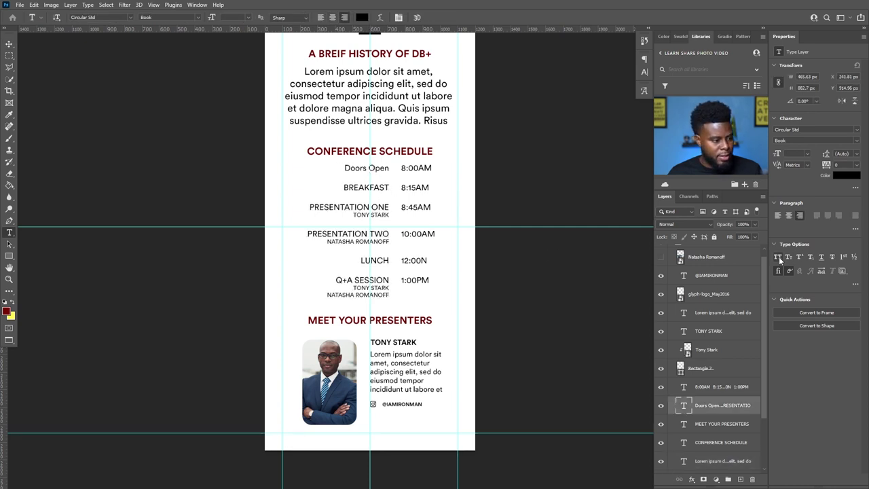
{"action": "left_click", "coordinate": [711, 386], "text": "shift"}
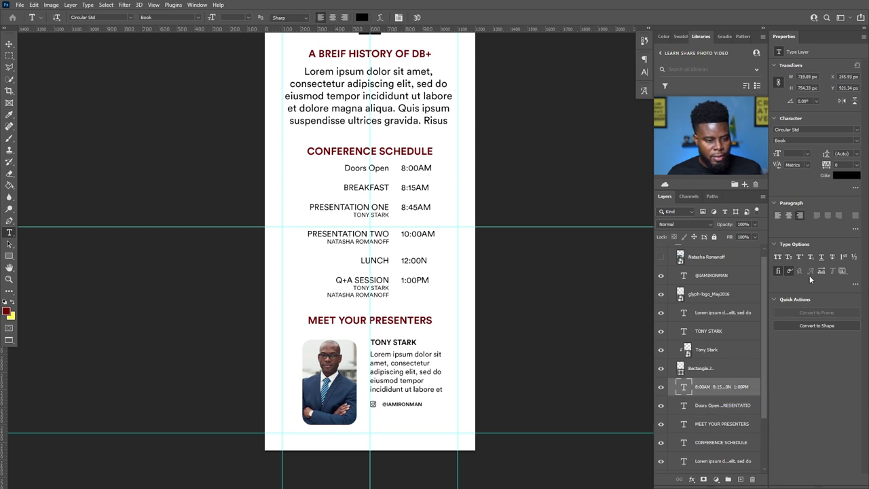
{"action": "left_click", "coordinate": [778, 257]}
{"action": "left_click", "coordinate": [778, 257]}
- Try turning off all caps across the whole schedule event text and restore all caps on Doors Open
{"action": "left_click", "coordinate": [349, 170]}
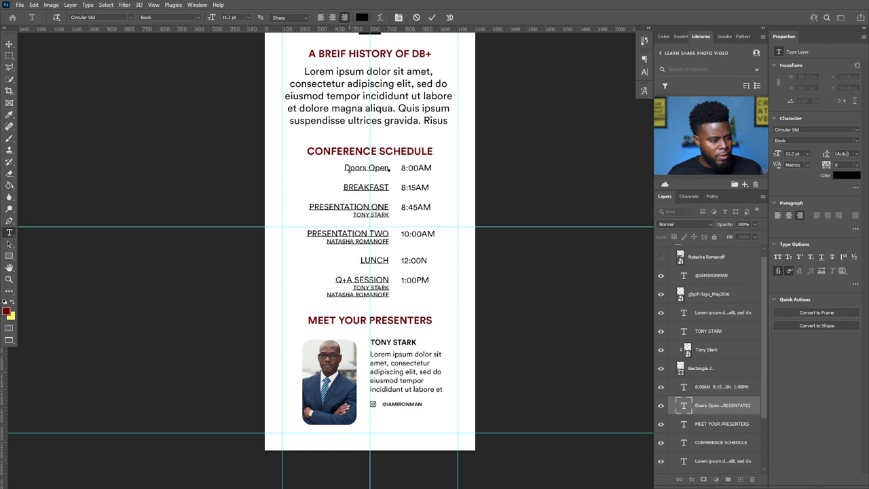
{"action": "key", "text": "ctrl+a"}
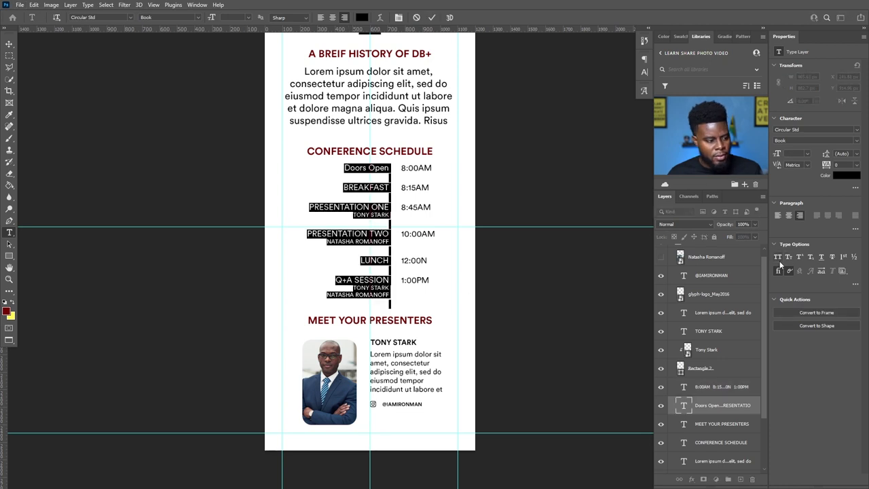
{"action": "left_click", "coordinate": [778, 257]}
{"action": "left_click", "coordinate": [778, 257]}
{"action": "key", "text": "Escape"}
{"action": "key", "text": "v"}
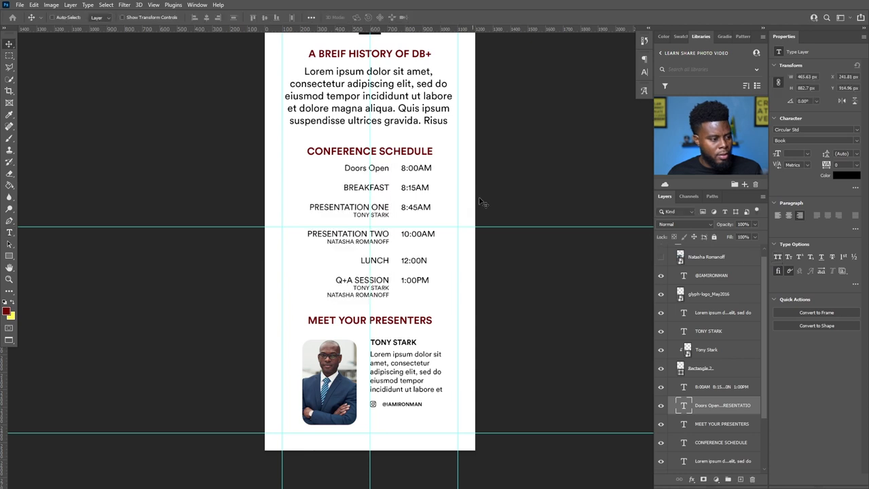
{"action": "key", "text": "ctrl+shift+k"}
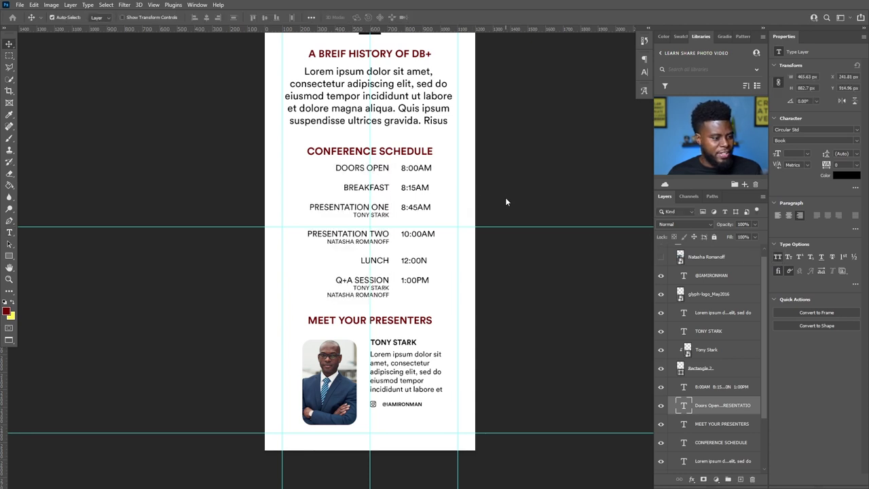
- Hide the guides and review the whole brochure panel
{"action": "scroll", "coordinate": [505, 197], "scroll_direction": "down", "scroll_amount": 1}
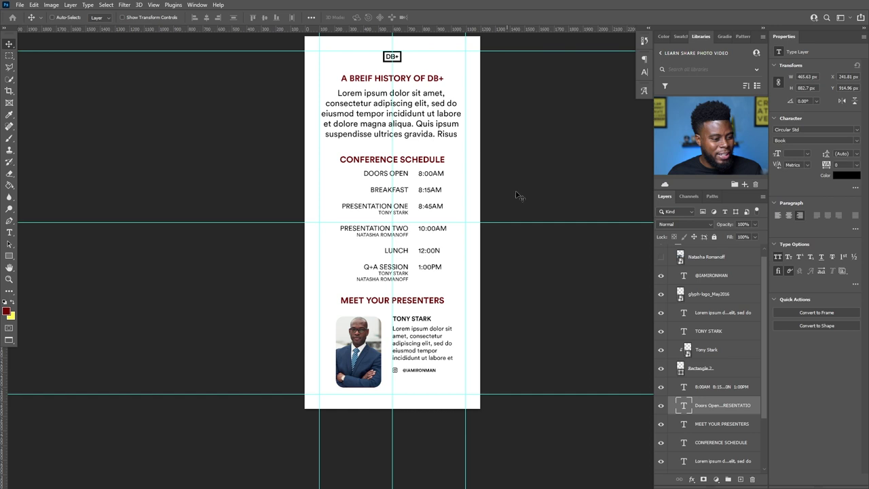
{"action": "scroll", "coordinate": [516, 197], "scroll_direction": "up", "scroll_amount": 2}
{"action": "key", "text": "ctrl+semicolon"}
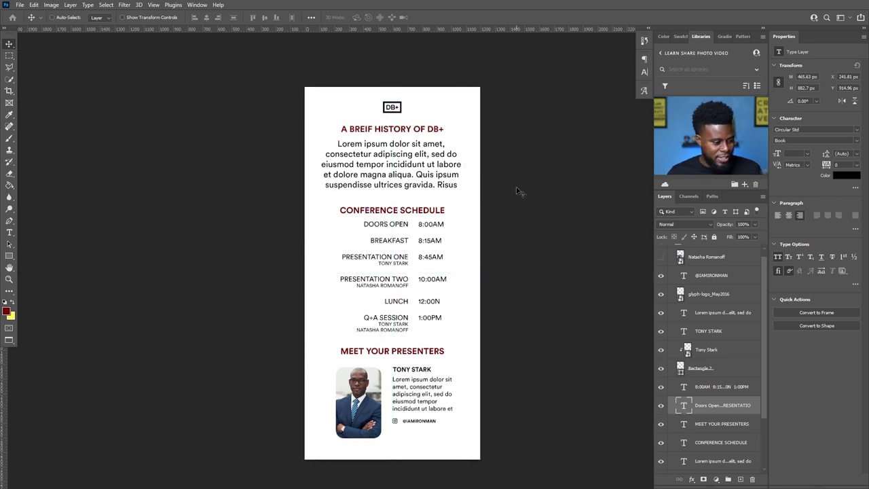
{"action": "scroll", "coordinate": [427, 314], "scroll_direction": "up", "scroll_amount": 1}
{"action": "scroll", "coordinate": [420, 317], "scroll_direction": "down", "scroll_amount": 1}
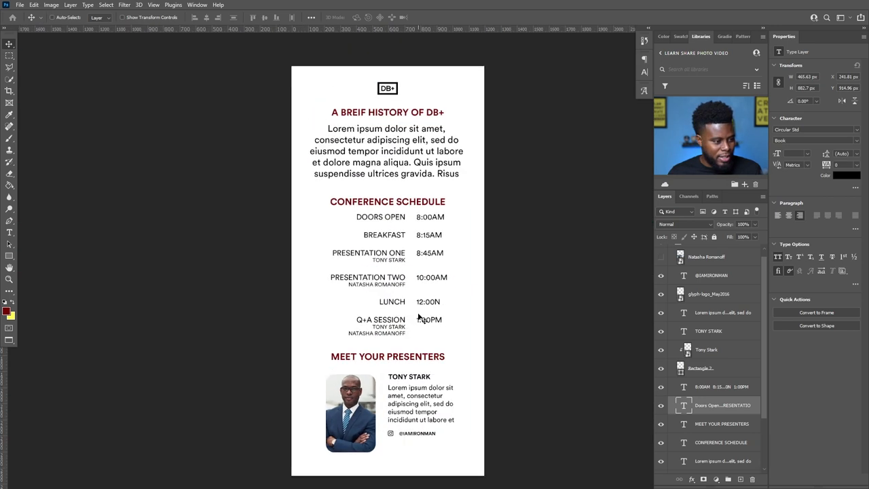
{"action": "scroll", "coordinate": [428, 309], "scroll_direction": "down", "scroll_amount": 1}
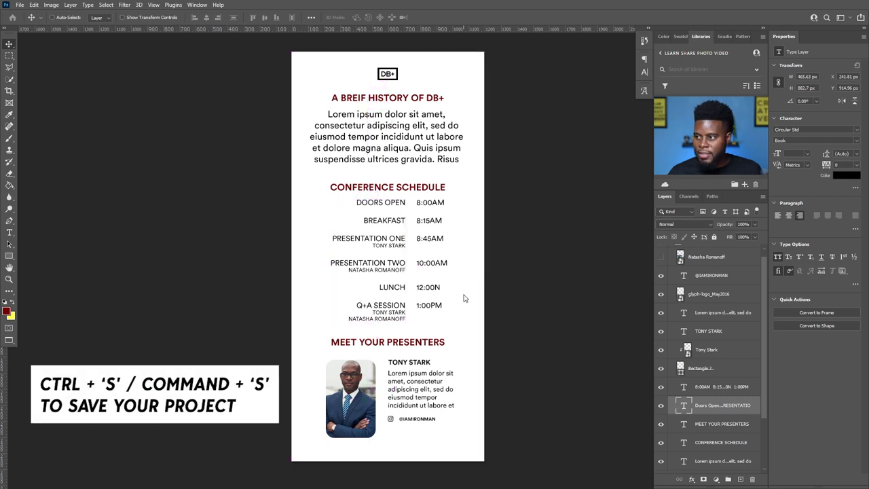
- Examine the presenter section, the schedule and the order of the panel's layers
{"action": "left_click", "coordinate": [718, 355]}
{"action": "key", "text": "ctrl+plus"}
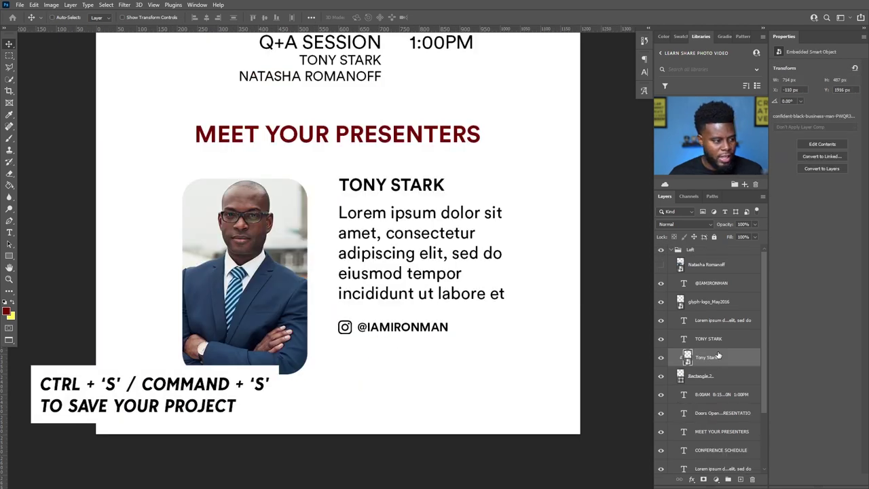
{"action": "scroll", "coordinate": [705, 347], "scroll_direction": "down", "scroll_amount": 3}
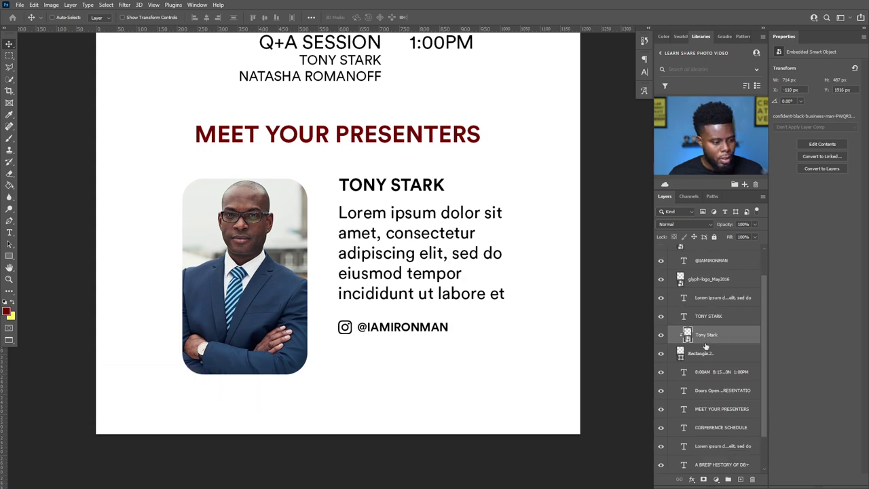
{"action": "scroll", "coordinate": [570, 251], "scroll_direction": "down", "scroll_amount": 2}
{"action": "scroll", "coordinate": [570, 251], "scroll_direction": "up", "scroll_amount": 3}
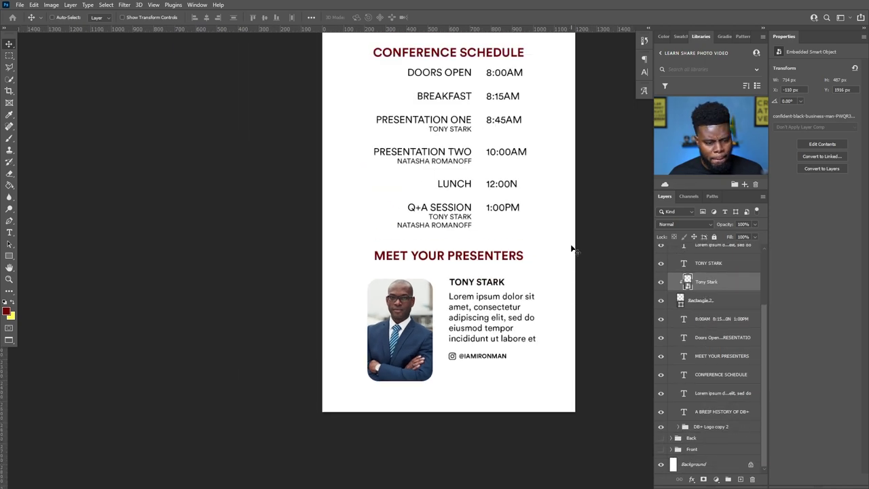
{"action": "scroll", "coordinate": [575, 328], "scroll_direction": "down", "scroll_amount": 1}
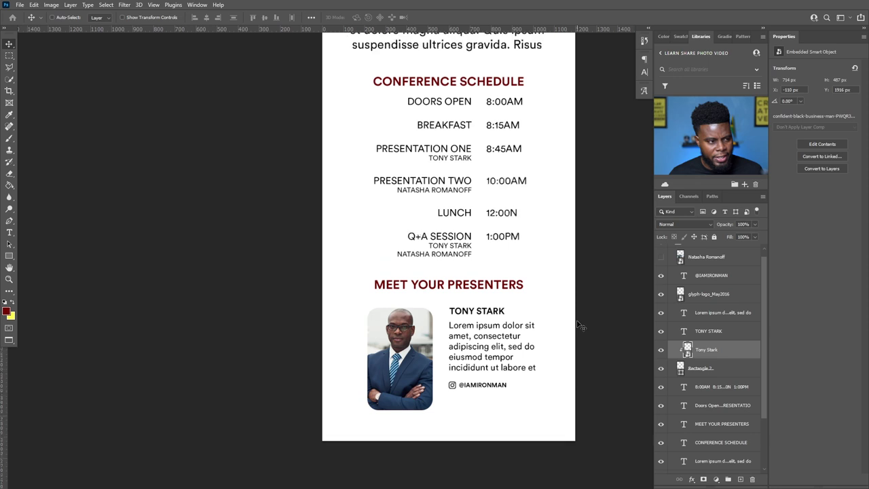
{"action": "scroll", "coordinate": [576, 328], "scroll_direction": "up", "scroll_amount": 2}
{"action": "scroll", "coordinate": [576, 328], "scroll_direction": "down", "scroll_amount": 2}
{"action": "scroll", "coordinate": [726, 369], "scroll_direction": "down", "scroll_amount": 3}
{"action": "scroll", "coordinate": [726, 368], "scroll_direction": "down", "scroll_amount": 1}
- Group the CONFERENCE SCHEDULE heading, event list and time list layers and name the group "Conference Schedule"
{"action": "left_click", "coordinate": [723, 377]}
{"action": "scroll", "coordinate": [617, 341], "scroll_direction": "up", "scroll_amount": 1}
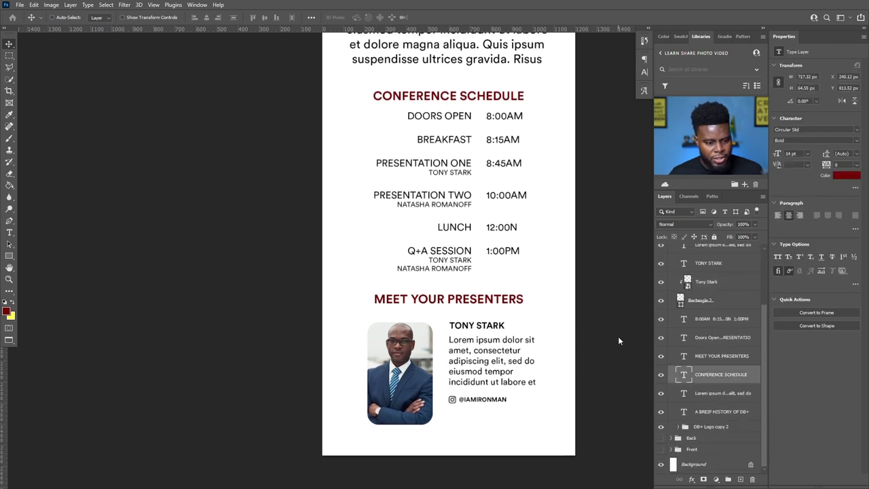
{"action": "left_click", "coordinate": [721, 337], "text": "ctrl"}
{"action": "left_click", "coordinate": [716, 323], "text": "ctrl"}
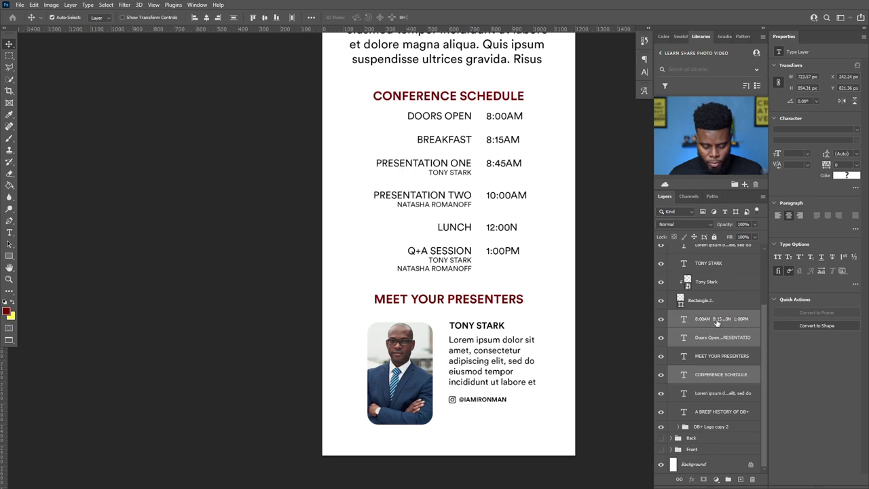
{"action": "key", "text": "ctrl+g"}
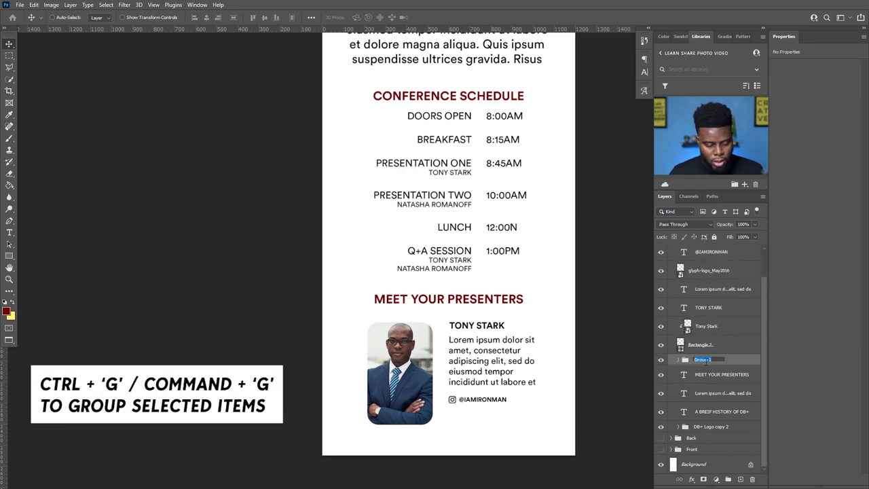
{"action": "type", "text": "Conf"}
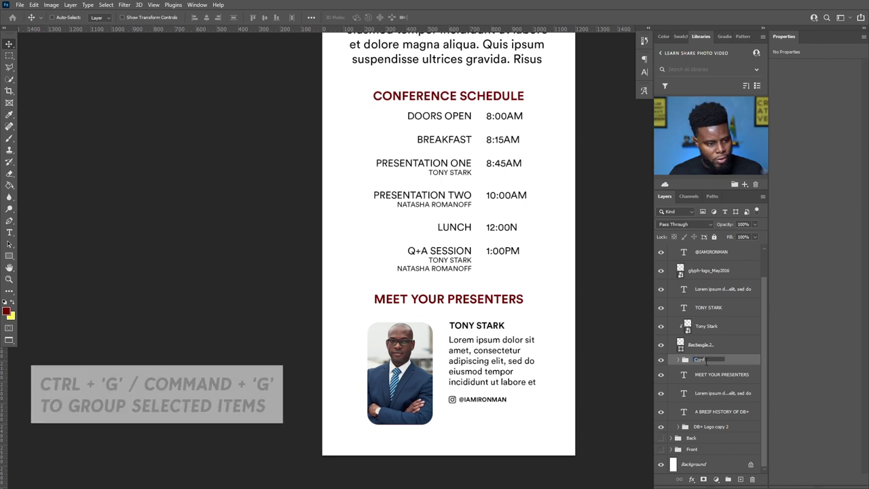
{"action": "type", "text": "erence Schedule"}
{"action": "key", "text": "Return"}
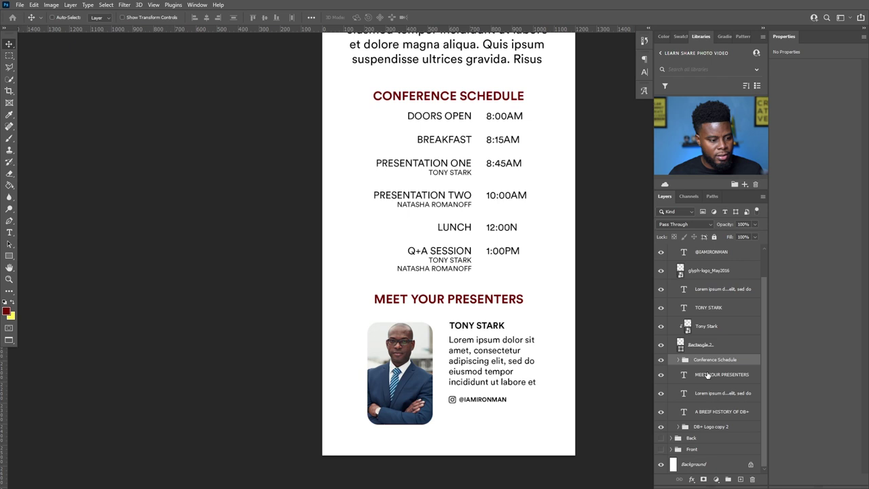
- Group the DB+ logo, history heading and history paragraph as "A brief history" and save the project
{"action": "scroll", "coordinate": [570, 340], "scroll_direction": "up", "scroll_amount": 5}
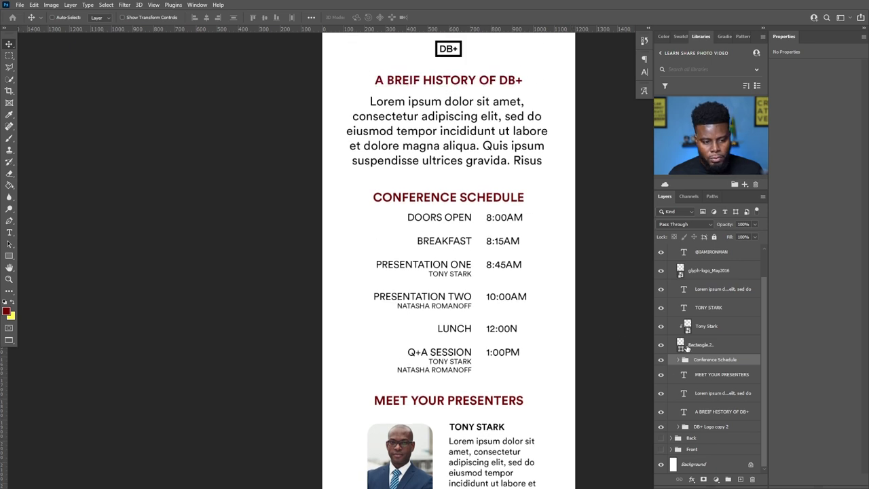
{"action": "scroll", "coordinate": [686, 348], "scroll_direction": "up", "scroll_amount": 2}
{"action": "scroll", "coordinate": [714, 323], "scroll_direction": "down", "scroll_amount": 2}
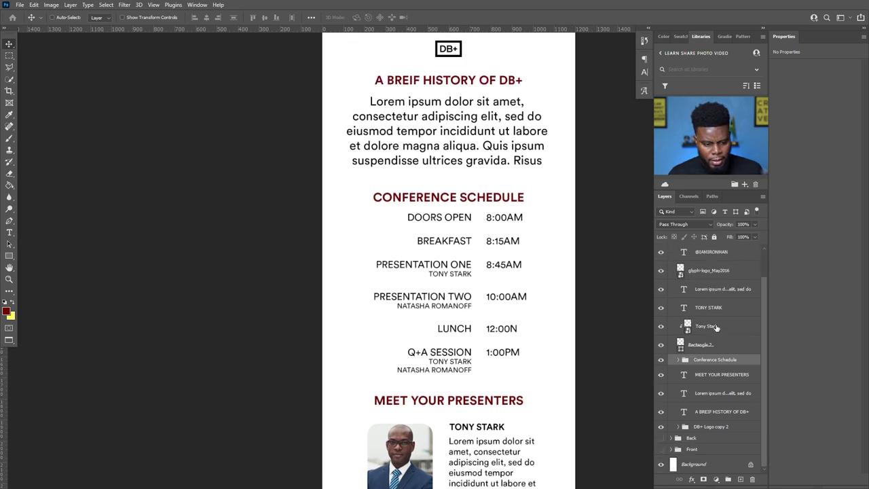
{"action": "left_click", "coordinate": [711, 425]}
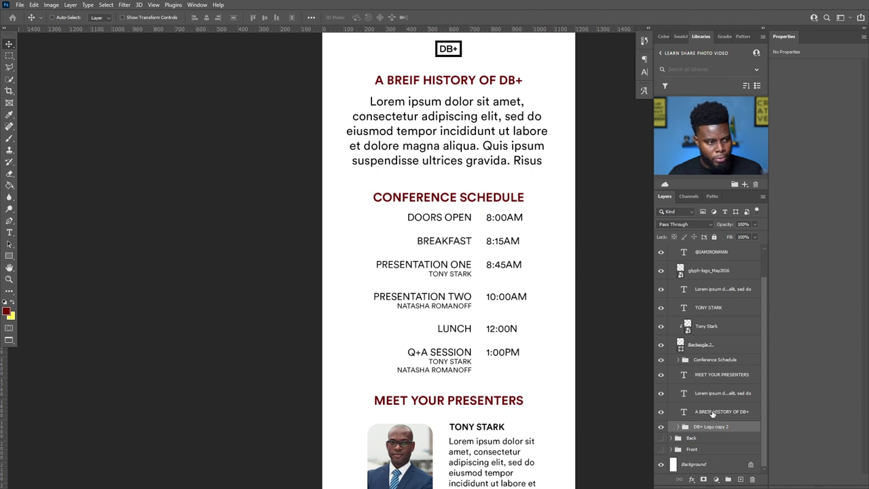
{"action": "left_click", "coordinate": [711, 411]}
{"action": "left_click", "coordinate": [708, 398], "text": "shift"}
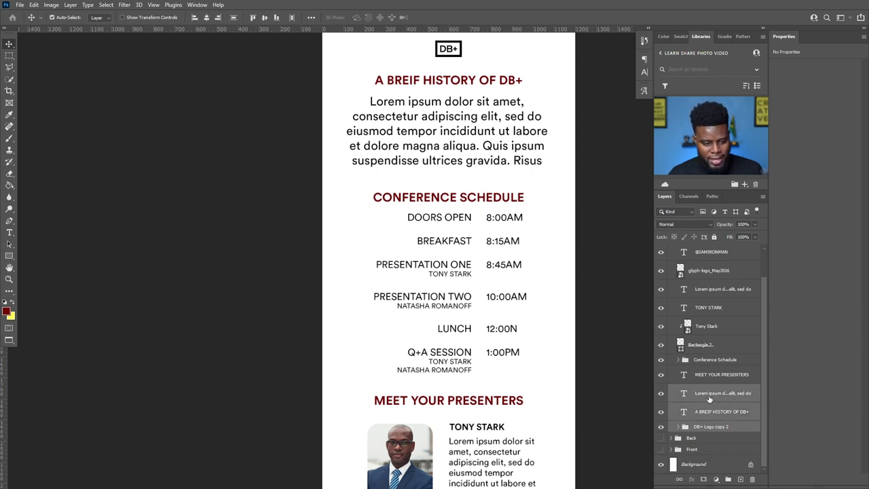
{"action": "key", "text": "ctrl+g"}
{"action": "double_click", "coordinate": [702, 420]}
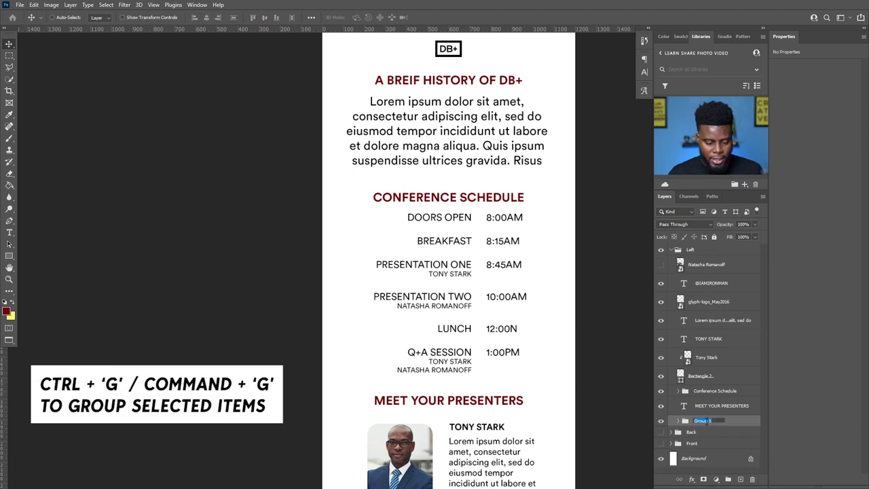
{"action": "type", "text": "A brief history"}
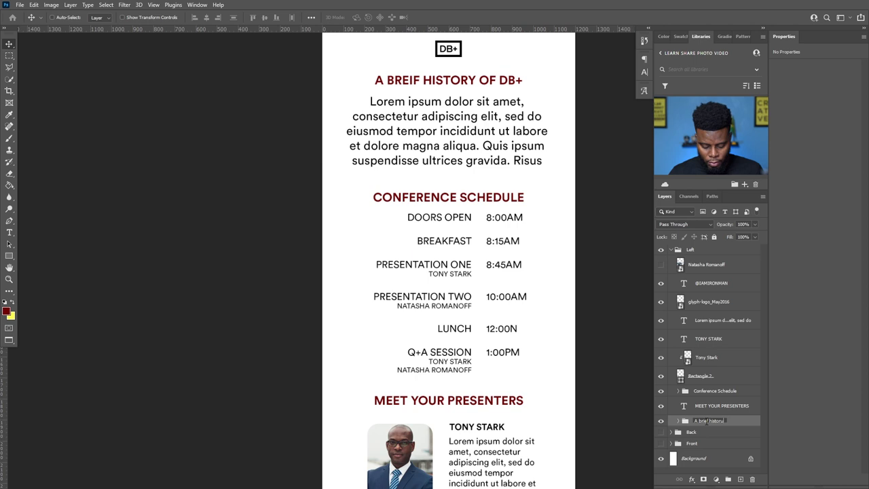
{"action": "key", "text": "Return"}
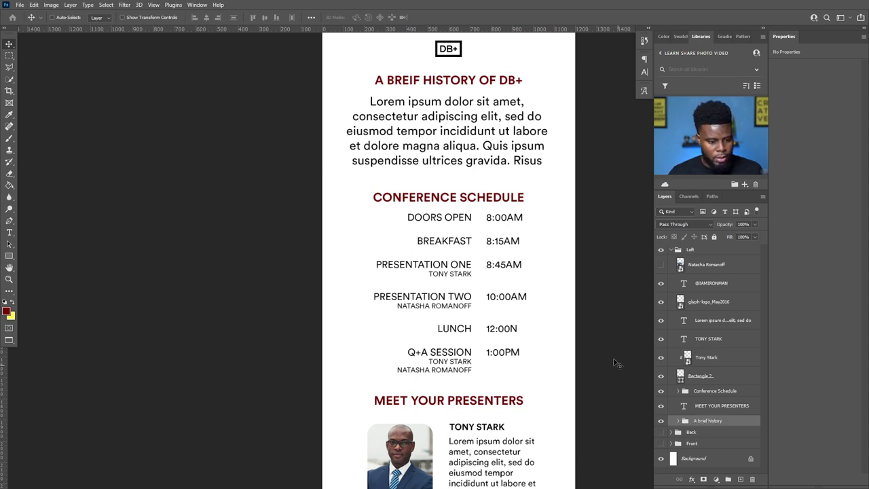
{"action": "key", "text": "ctrl+s"}
- Move the MEET YOUR PRESENTERS heading layer above the Conference Schedule group in the layer stack
{"action": "left_click_drag", "start_coordinate": [718, 409], "coordinate": [714, 381]}
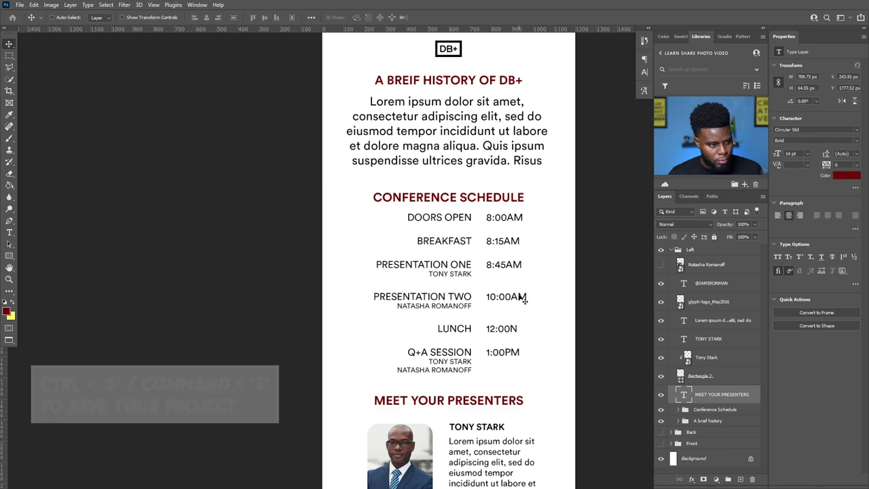
{"action": "scroll", "coordinate": [522, 299], "scroll_direction": "down", "scroll_amount": 1}
{"action": "scroll", "coordinate": [519, 295], "scroll_direction": "down", "scroll_amount": 2}
{"action": "key", "text": "ctrl"}
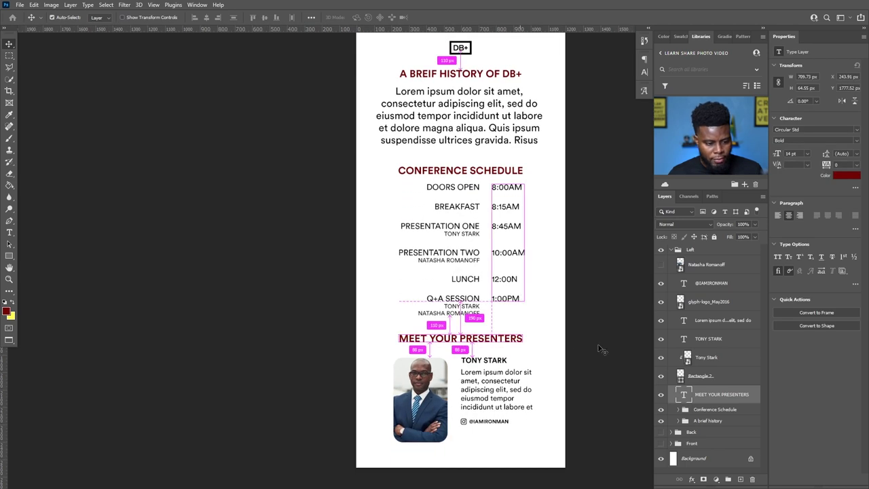
{"action": "scroll", "coordinate": [601, 349], "scroll_direction": "right", "scroll_amount": 2}
{"action": "scroll", "coordinate": [627, 352], "scroll_direction": "right", "scroll_amount": 1}
{"action": "key", "text": "ctrl"}
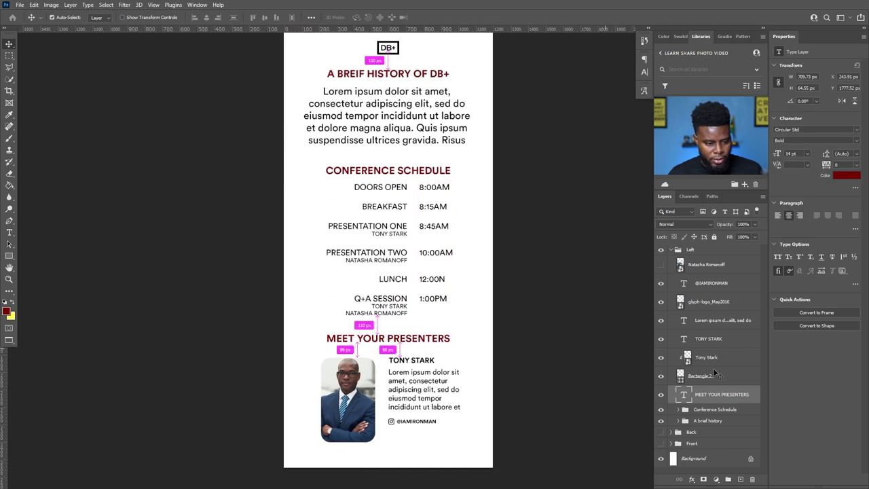
- Group the visible presenter's handle, logo, text, photo and frame layers, name the group with the presenter's first name, and save the project
{"action": "left_click", "coordinate": [719, 284]}
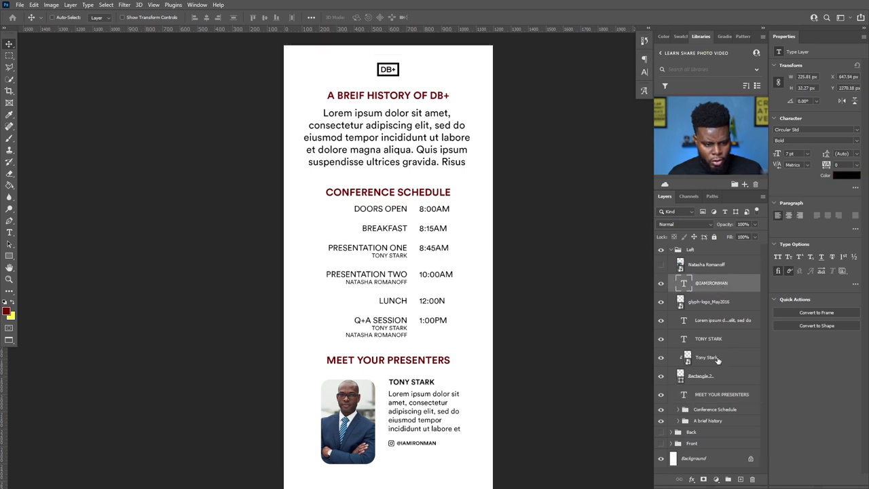
{"action": "left_click", "coordinate": [718, 376], "text": "shift"}
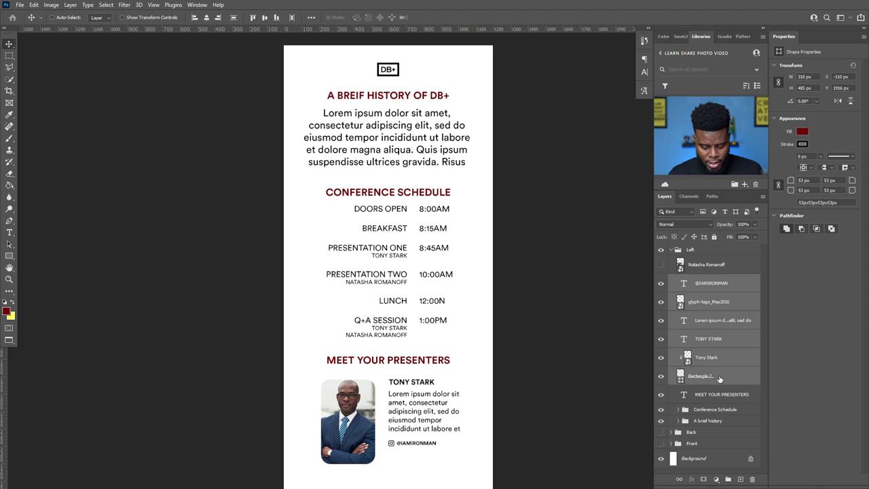
{"action": "key", "text": "ctrl+g"}
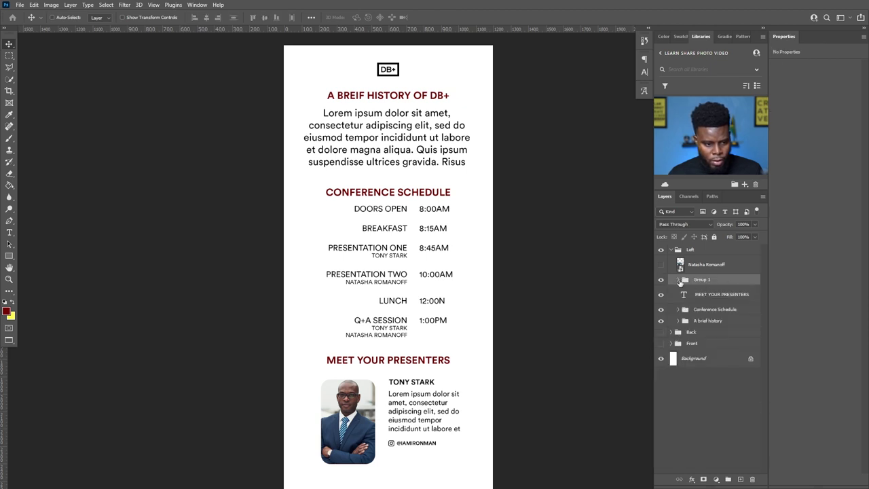
{"action": "double_click", "coordinate": [702, 280]}
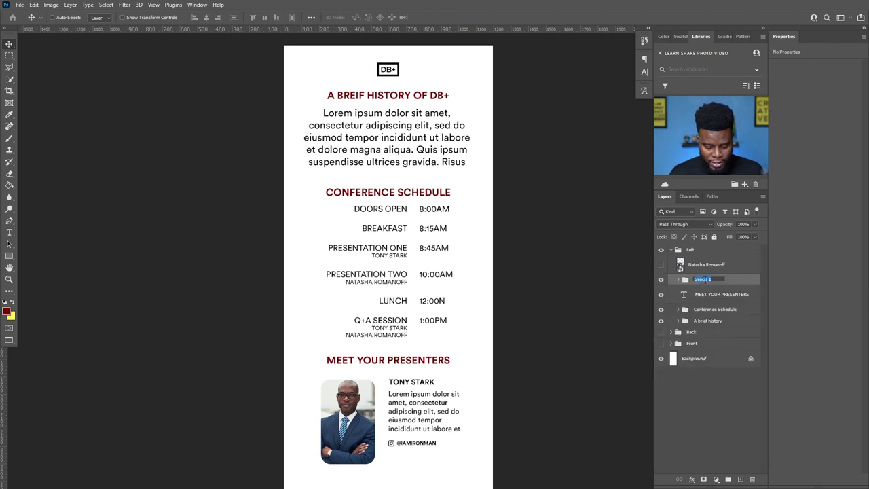
{"action": "type", "text": "Tony"}
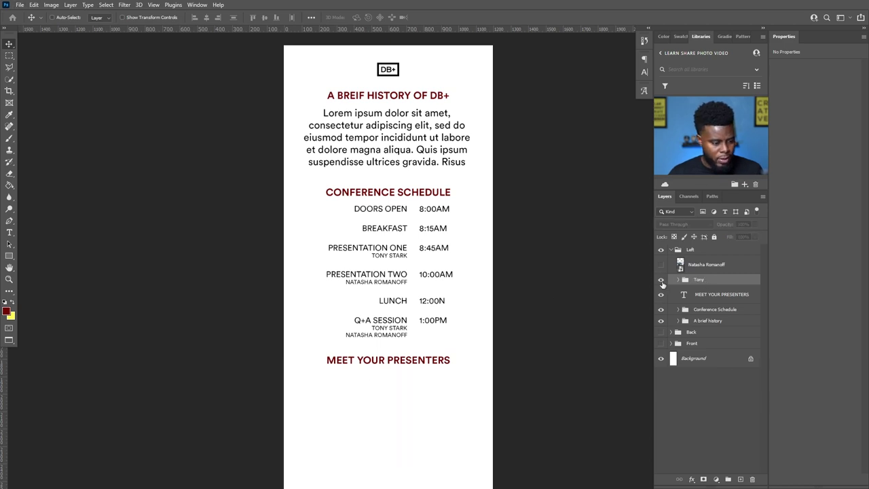
{"action": "scroll", "coordinate": [376, 433], "scroll_direction": "up", "scroll_amount": 1}
{"action": "scroll", "coordinate": [368, 432], "scroll_direction": "up", "scroll_amount": 2}
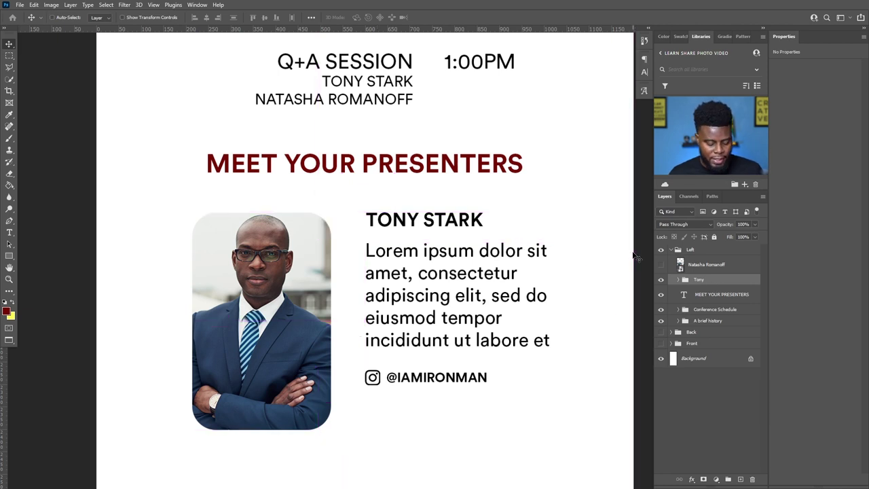
{"action": "key", "text": "ctrl"}
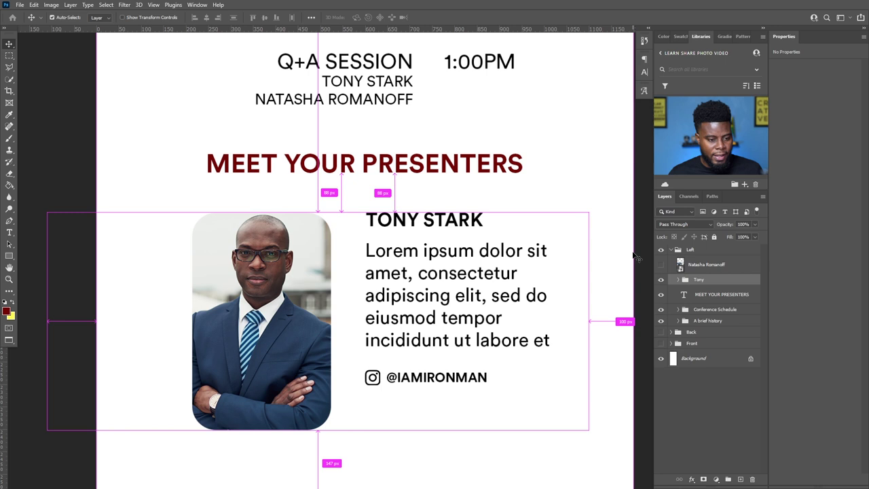
- Set the stroke colour of the presenter photo's rounded rectangle to the headings' dark red
{"action": "left_click", "coordinate": [678, 279]}
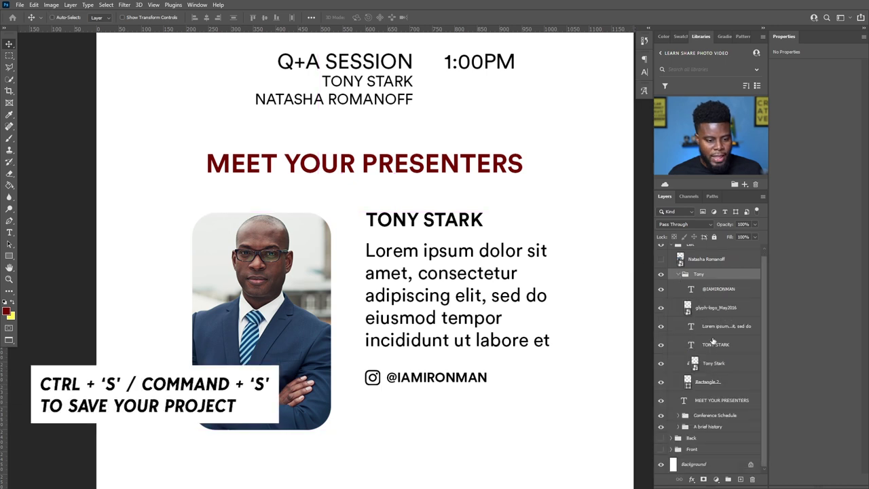
{"action": "left_click", "coordinate": [709, 382]}
{"action": "left_click", "coordinate": [661, 382]}
{"action": "left_click", "coordinate": [661, 383]}
{"action": "left_click", "coordinate": [801, 144]}
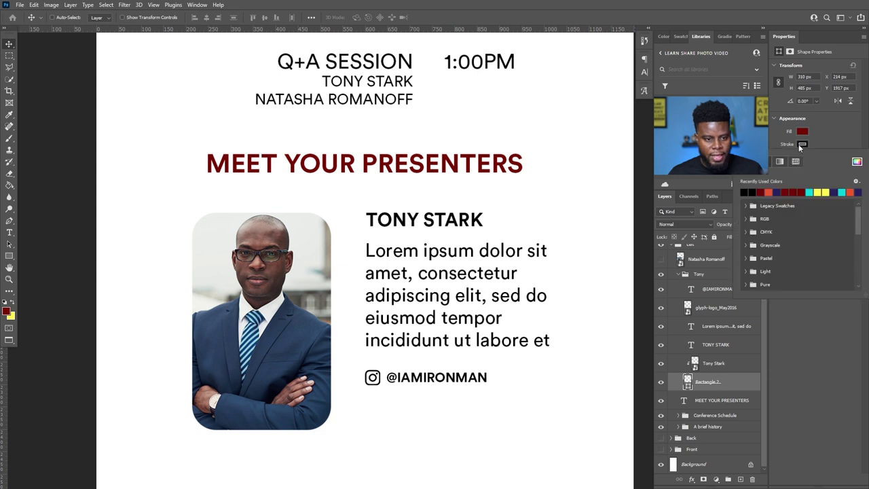
{"action": "left_click", "coordinate": [761, 192]}
{"action": "left_click", "coordinate": [824, 141]}
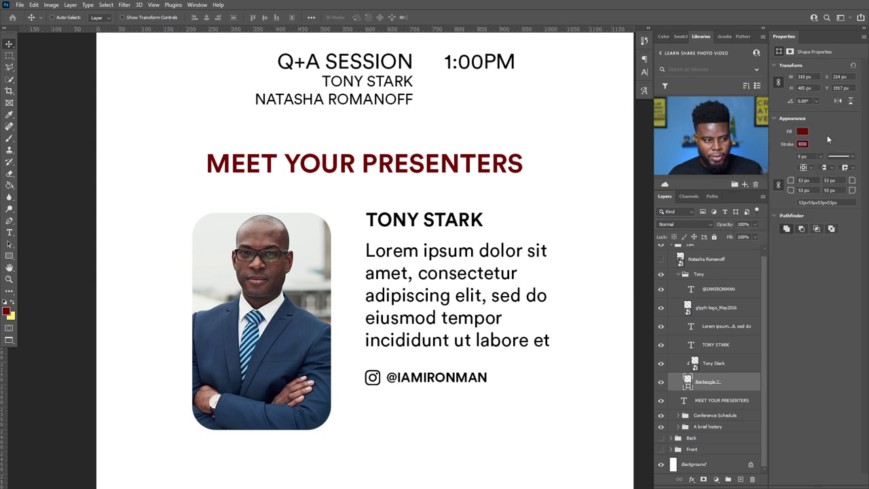
- Align the photo frame's stroke to the outside and set its width to 10 px
{"action": "left_click", "coordinate": [811, 170]}
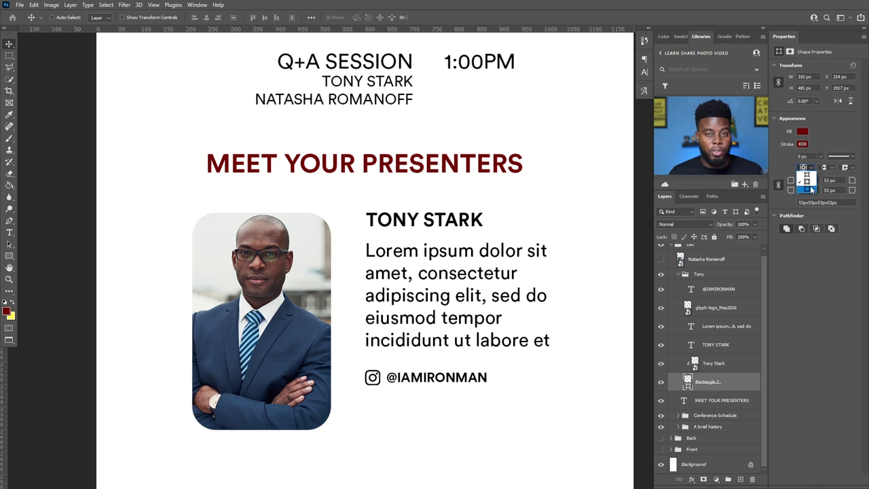
{"action": "left_click", "coordinate": [812, 188]}
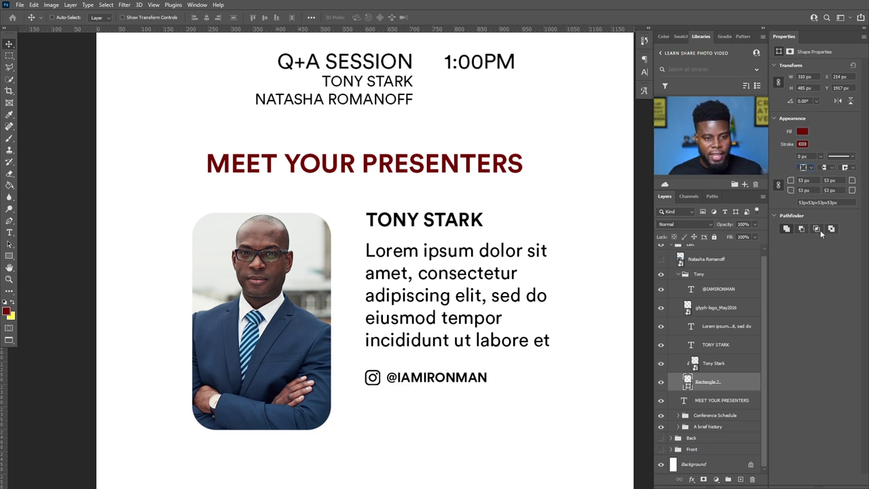
{"action": "left_click", "coordinate": [820, 157]}
{"action": "left_click", "coordinate": [802, 157]}
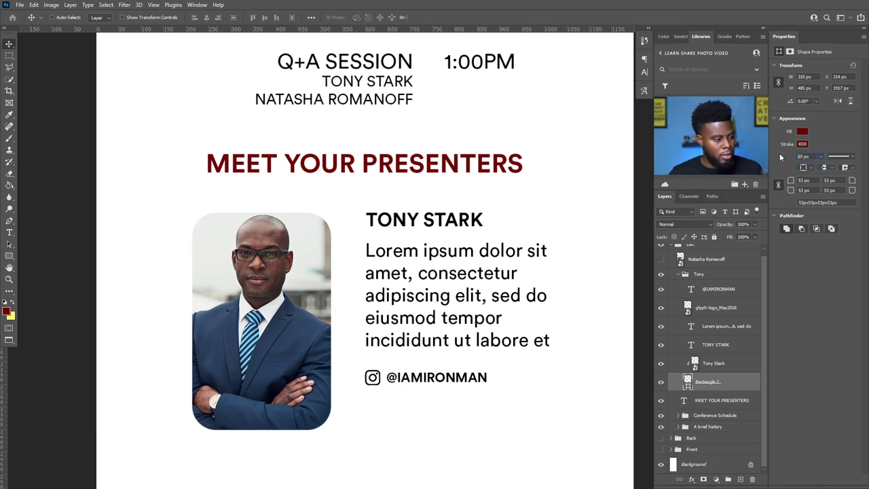
{"action": "type", "text": "10"}
{"action": "key", "text": "Return"}
- Reduce the photo frame's stroke width to 5 px and review the whole panel
{"action": "type", "text": "5"}
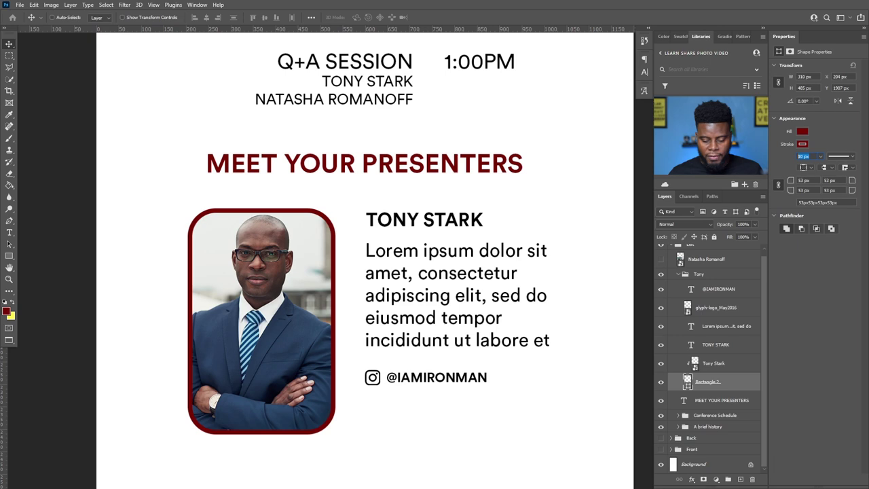
{"action": "key", "text": "Return"}
{"action": "scroll", "coordinate": [437, 209], "scroll_direction": "down", "scroll_amount": 1}
{"action": "scroll", "coordinate": [461, 187], "scroll_direction": "down", "scroll_amount": 4}
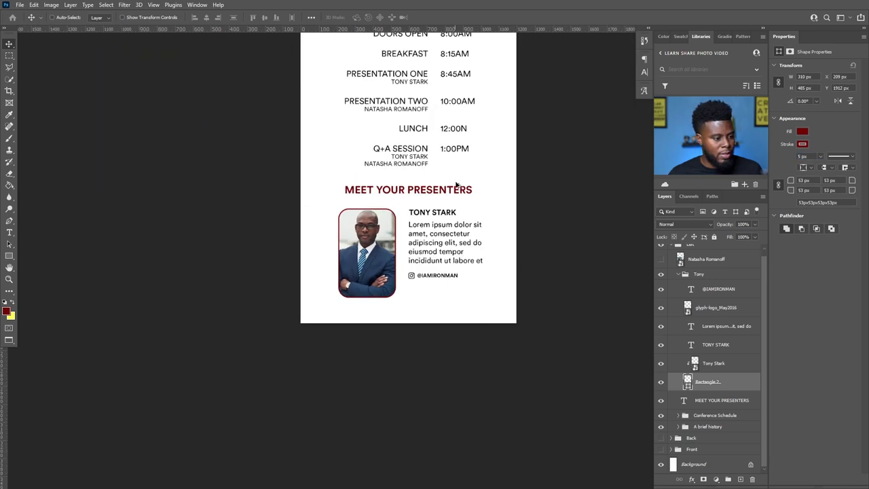
{"action": "scroll", "coordinate": [478, 189], "scroll_direction": "up", "scroll_amount": 1}
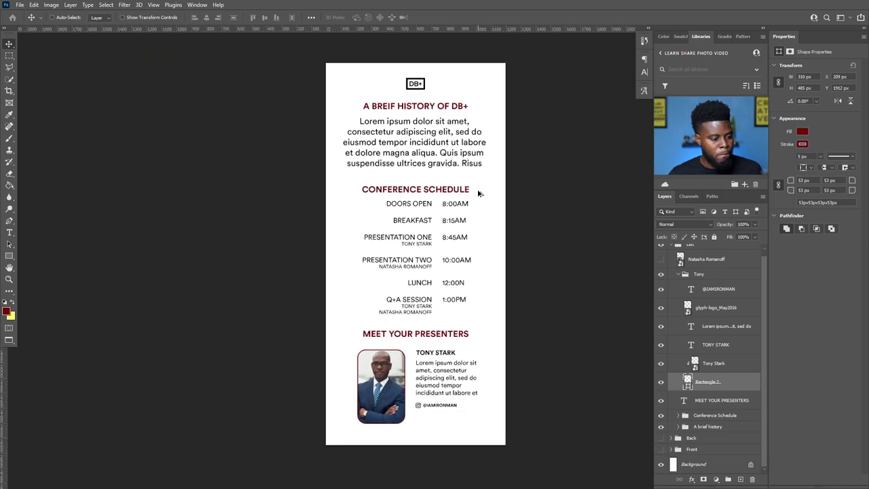
- Set the presenter photo frame's stroke width to 10 px and check the panel
{"action": "left_click", "coordinate": [802, 157]}
{"action": "type", "text": "10"}
{"action": "key", "text": "Return"}
{"action": "scroll", "coordinate": [469, 349], "scroll_direction": "up", "scroll_amount": 1}
{"action": "scroll", "coordinate": [469, 348], "scroll_direction": "down", "scroll_amount": 3}
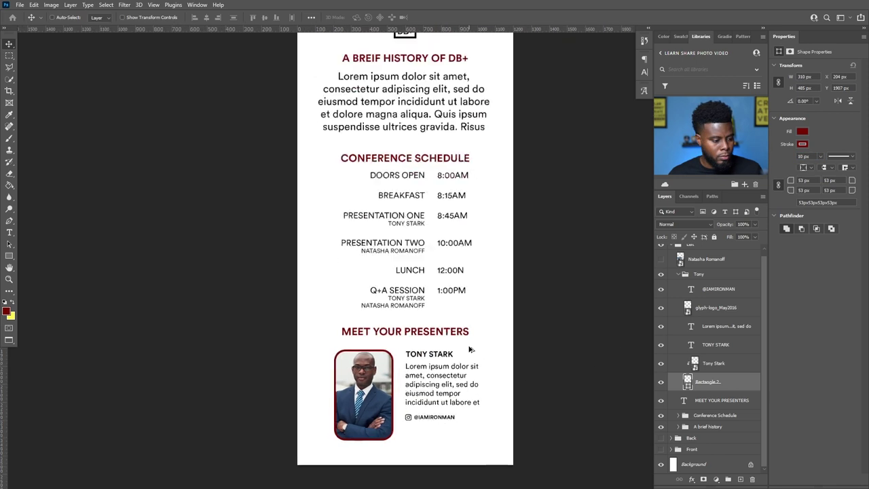
{"action": "scroll", "coordinate": [454, 290], "scroll_direction": "up", "scroll_amount": 1}
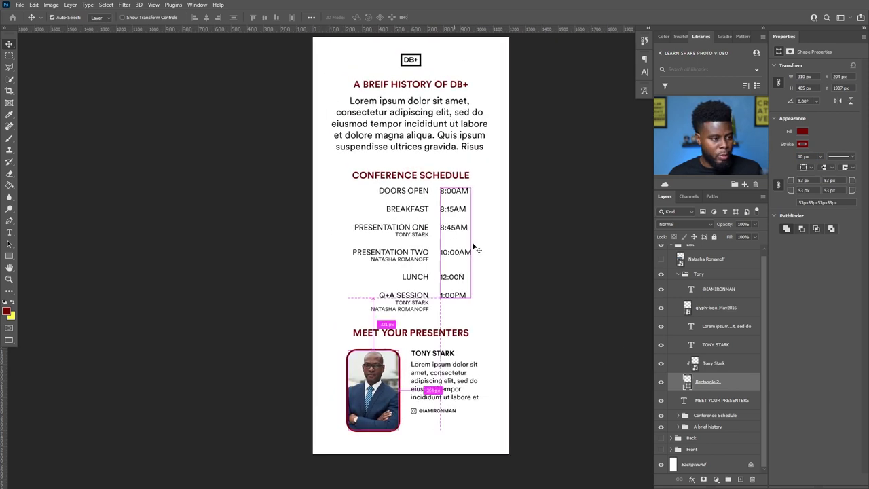
{"action": "key", "text": "ctrl"}
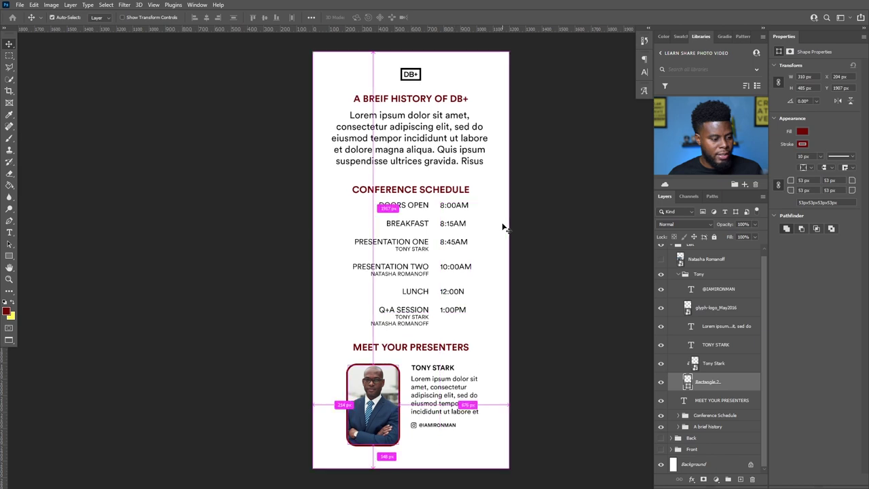
{"action": "scroll", "coordinate": [698, 277], "scroll_direction": "up", "scroll_amount": 1}
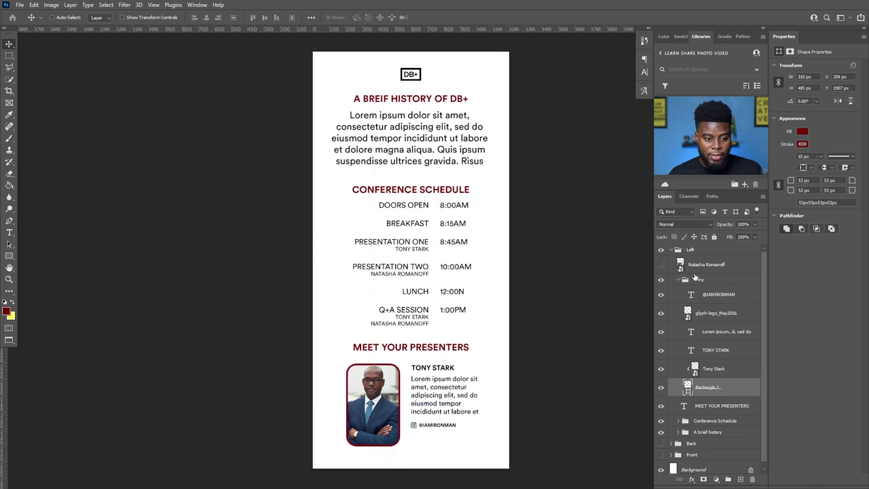
- Collapse the Left layer group and view the left, back and front panels one at a time by switching group visibility
{"action": "left_click", "coordinate": [671, 250]}
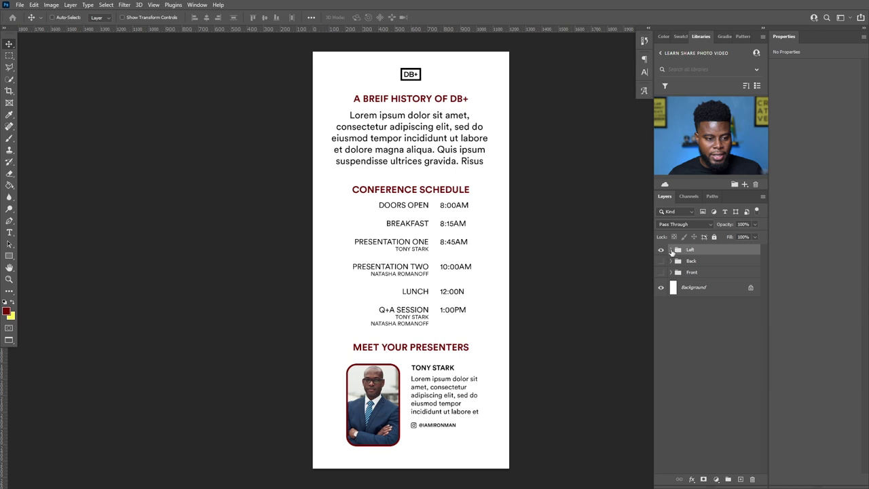
{"action": "left_click", "coordinate": [661, 251]}
{"action": "left_click", "coordinate": [661, 251]}
{"action": "left_click", "coordinate": [661, 251]}
{"action": "left_click", "coordinate": [660, 251]}
{"action": "left_click", "coordinate": [661, 251]}
{"action": "left_click", "coordinate": [661, 262]}
{"action": "left_click", "coordinate": [661, 262]}
{"action": "left_click", "coordinate": [661, 272]}
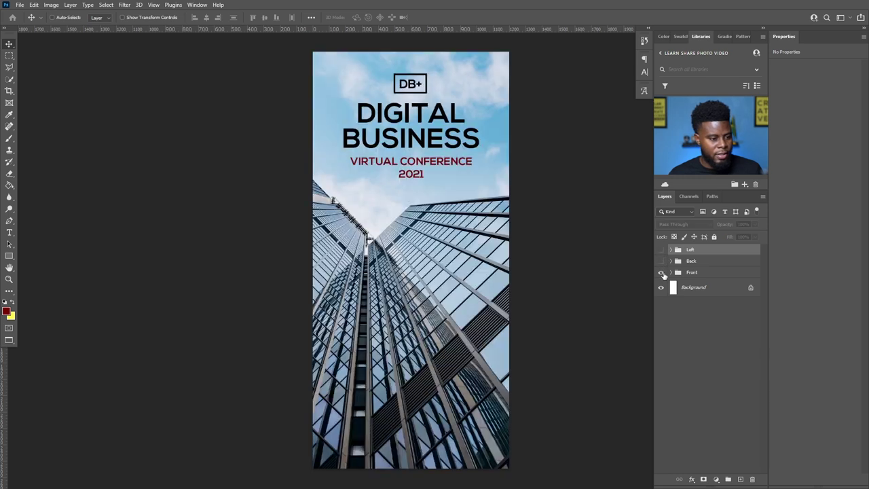
{"action": "left_click", "coordinate": [661, 272]}
{"action": "left_click", "coordinate": [661, 250]}
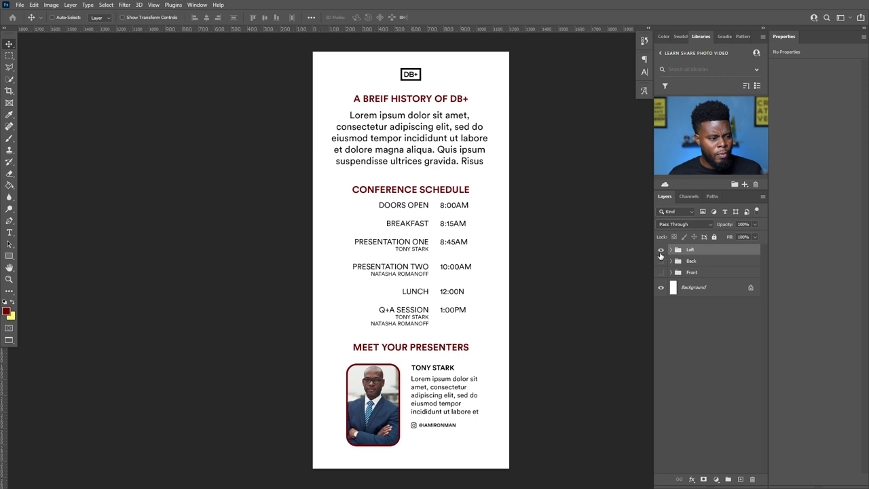
{"action": "left_click", "coordinate": [661, 250]}
{"action": "left_click", "coordinate": [661, 250]}
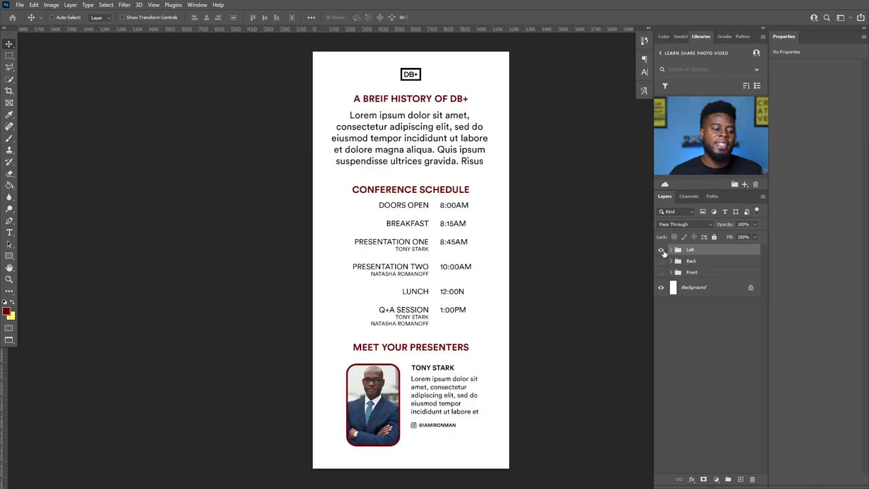
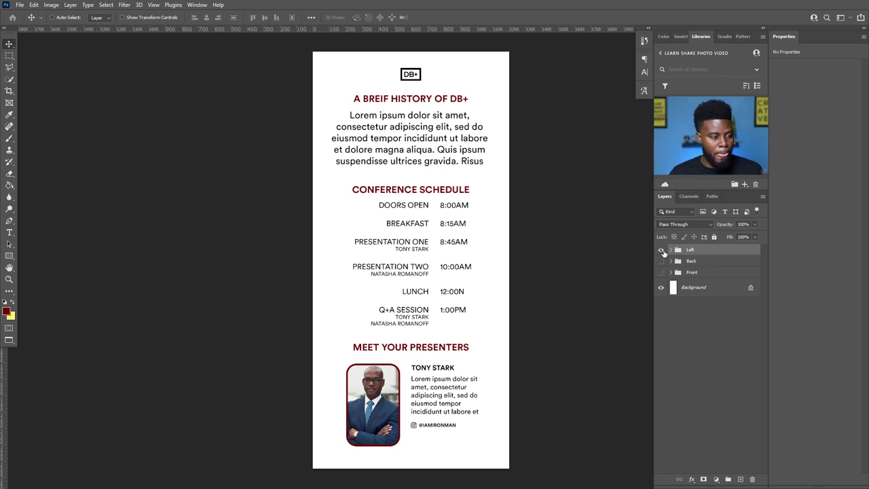
- Recheck the back panel, return to the left panel and show the guides over it
{"action": "left_click", "coordinate": [662, 250]}
{"action": "left_click", "coordinate": [661, 260]}
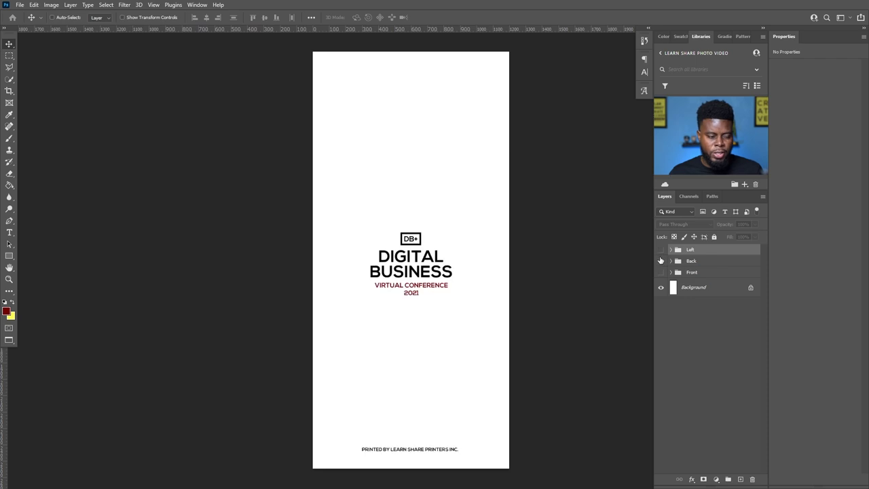
{"action": "left_click", "coordinate": [661, 261]}
{"action": "left_click", "coordinate": [661, 250]}
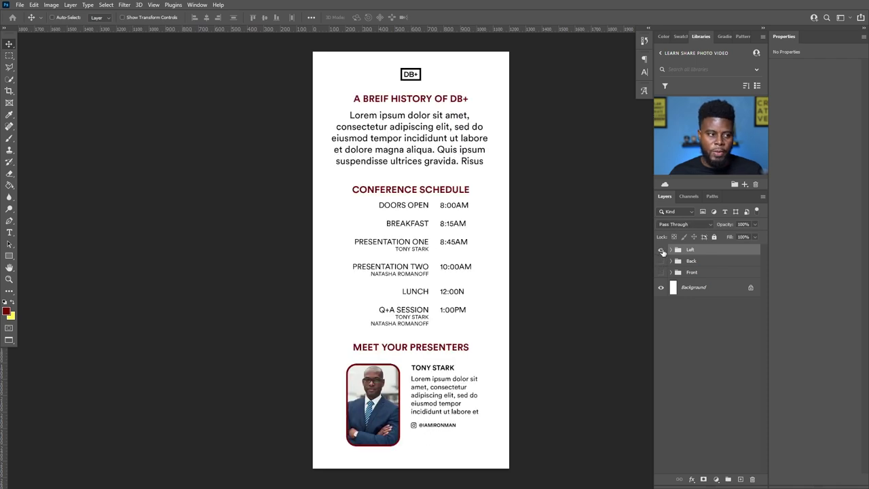
{"action": "key", "text": "ctrl+semicolon"}
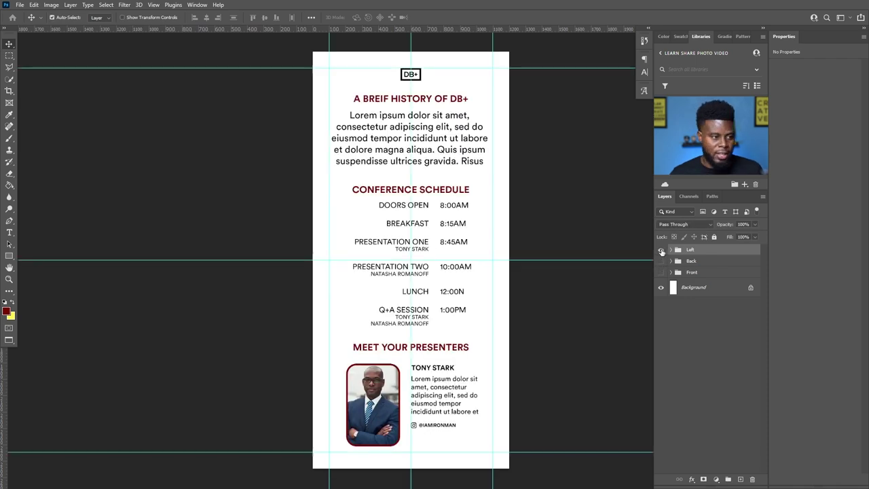
{"action": "key", "text": "ctrl+plus"}
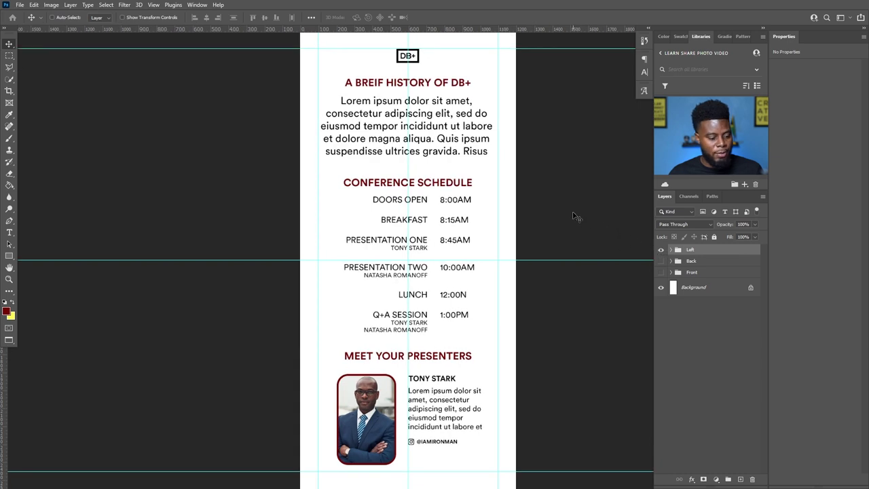
{"action": "scroll", "coordinate": [572, 216], "scroll_direction": "down", "scroll_amount": 1}
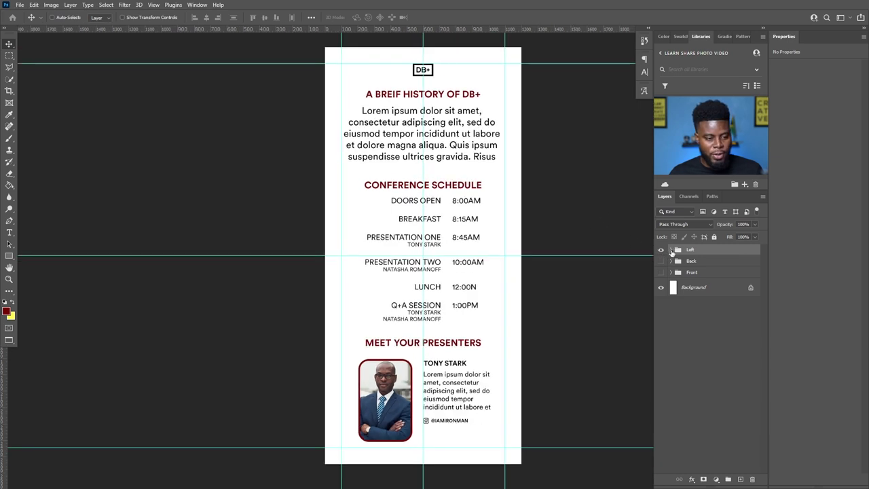
{"action": "left_click", "coordinate": [661, 250]}
{"action": "left_click", "coordinate": [661, 251]}
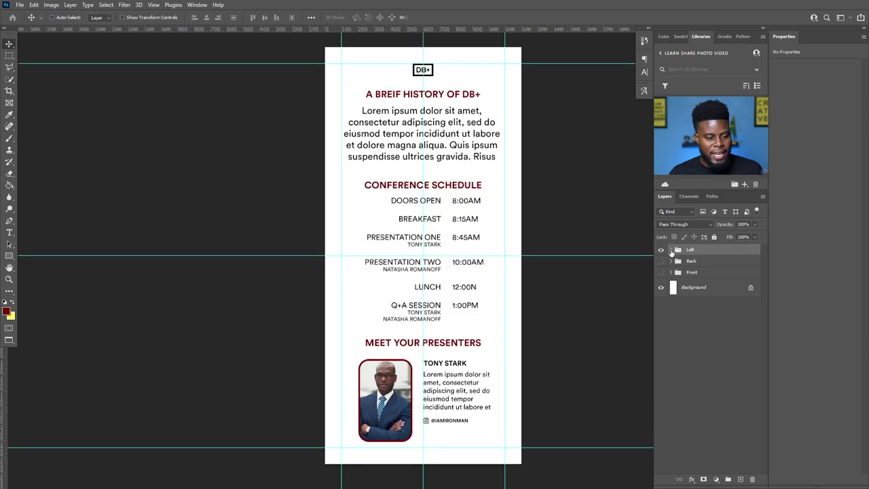
- Duplicate the first presenter's group, then move the copy and the hidden second presenter's photo layer out above the Left group
{"action": "left_click", "coordinate": [670, 251]}
{"action": "left_click", "coordinate": [678, 279]}
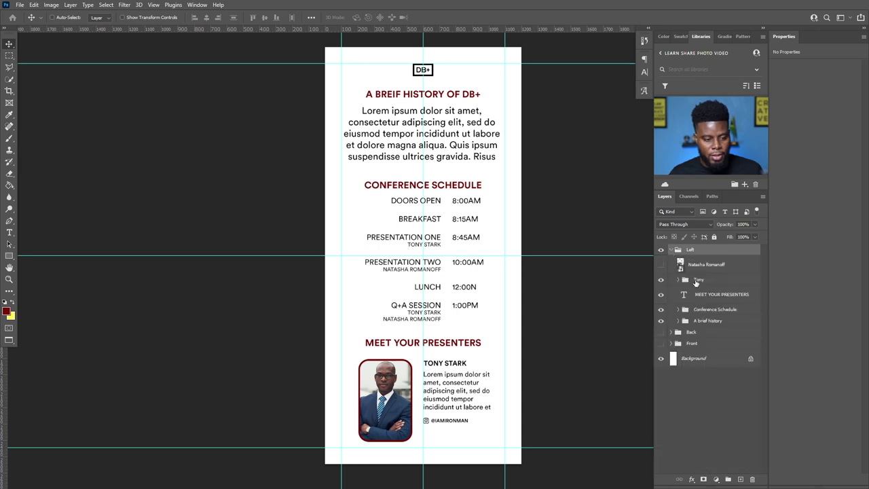
{"action": "left_click", "coordinate": [702, 281]}
{"action": "key", "text": "ctrl+j"}
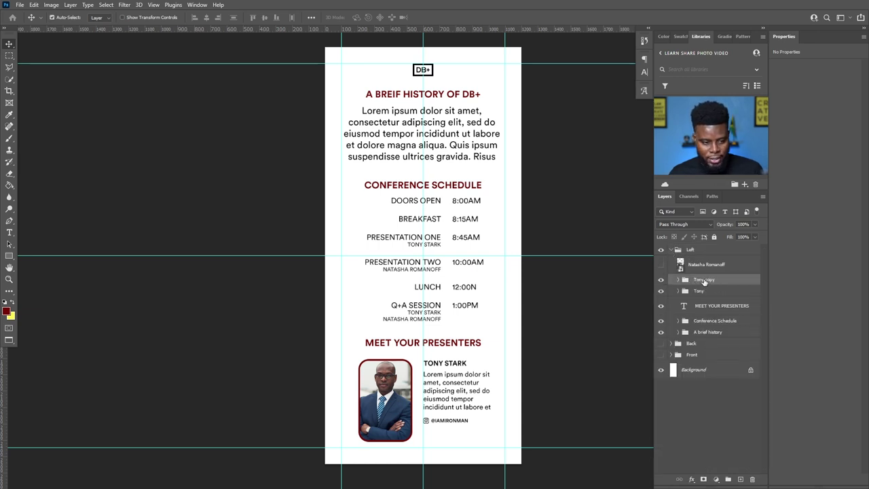
{"action": "left_click_drag", "start_coordinate": [702, 281], "coordinate": [697, 245]}
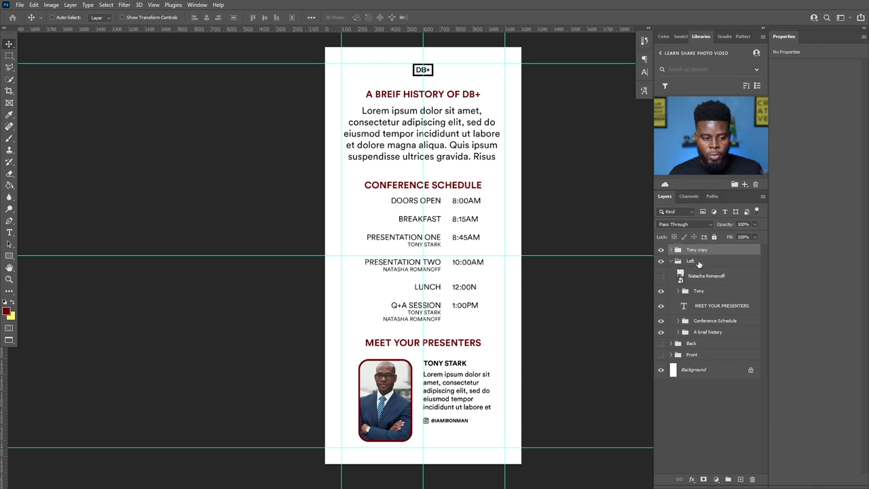
{"action": "left_click_drag", "start_coordinate": [704, 277], "coordinate": [699, 256]}
{"action": "left_click", "coordinate": [670, 279]}
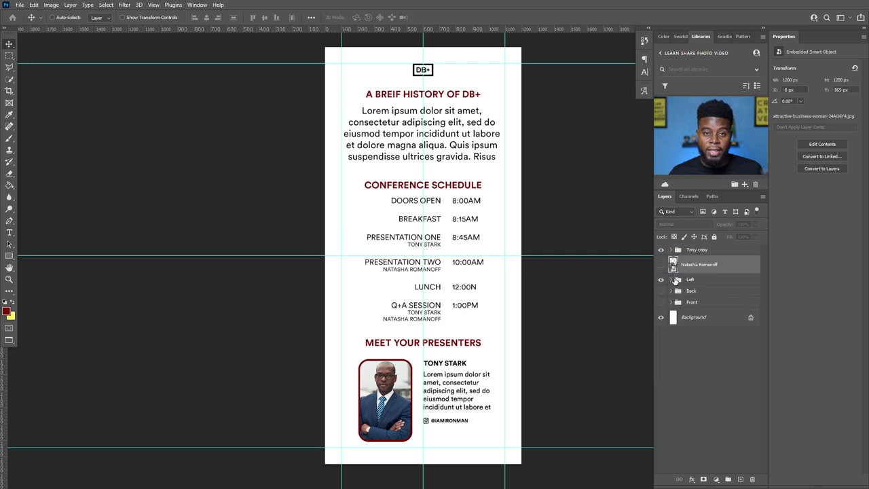
- Show the woman's photo, clip it to the rounded rectangle in the copied group, and delete the first presenter's photo from that group
{"action": "left_click", "coordinate": [671, 250]}
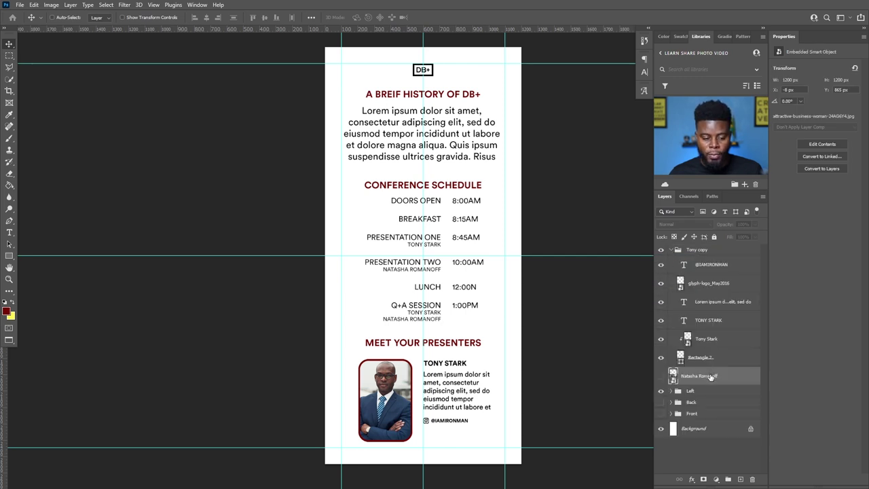
{"action": "left_click", "coordinate": [662, 377]}
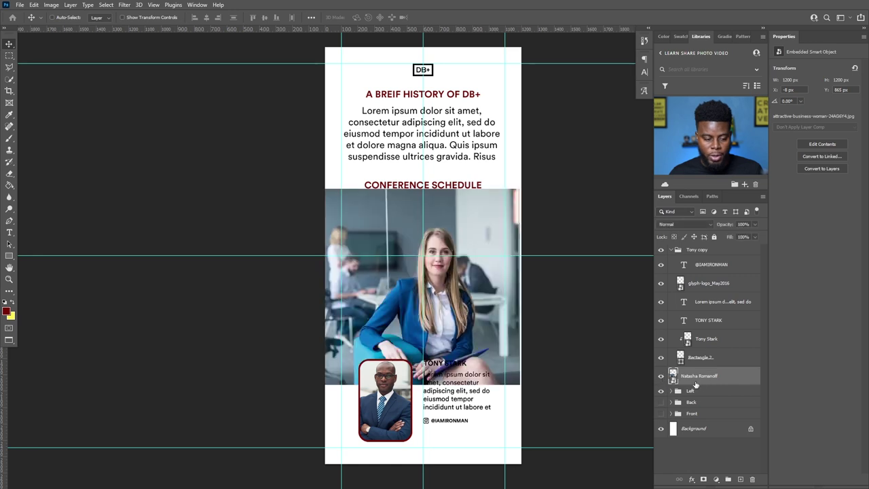
{"action": "left_click_drag", "start_coordinate": [708, 377], "coordinate": [706, 349]}
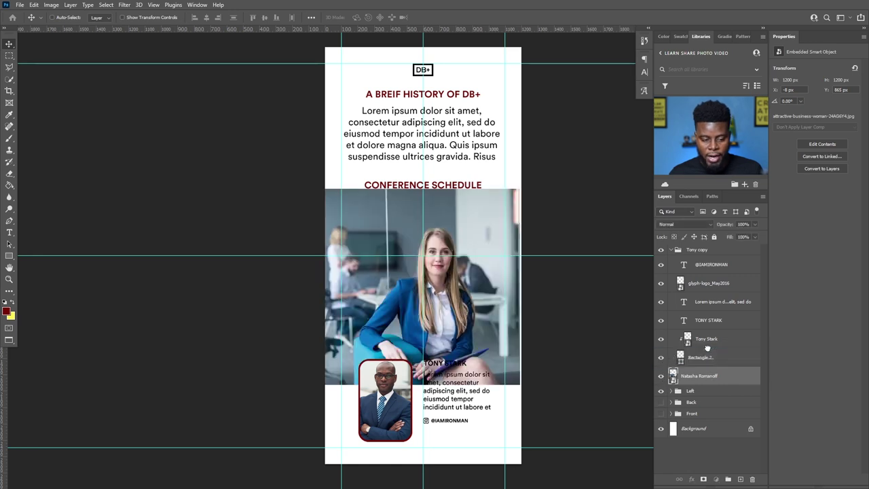
{"action": "left_click", "coordinate": [704, 339]}
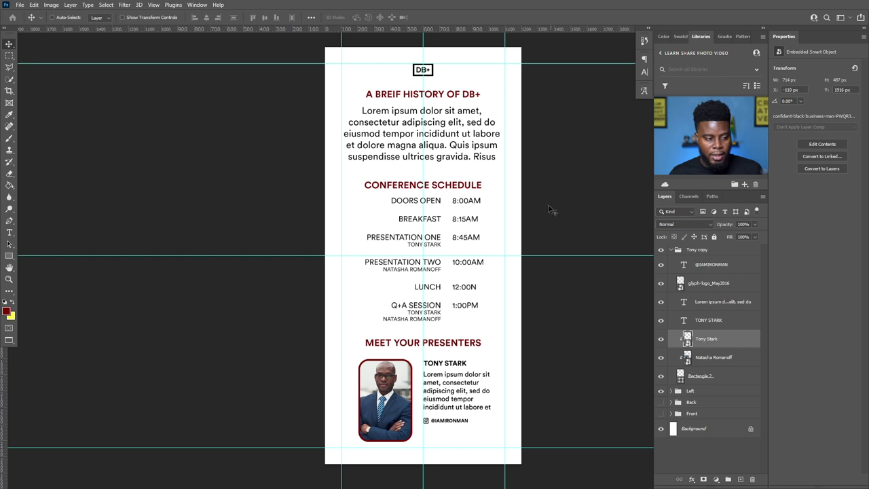
{"action": "key", "text": "ctrl"}
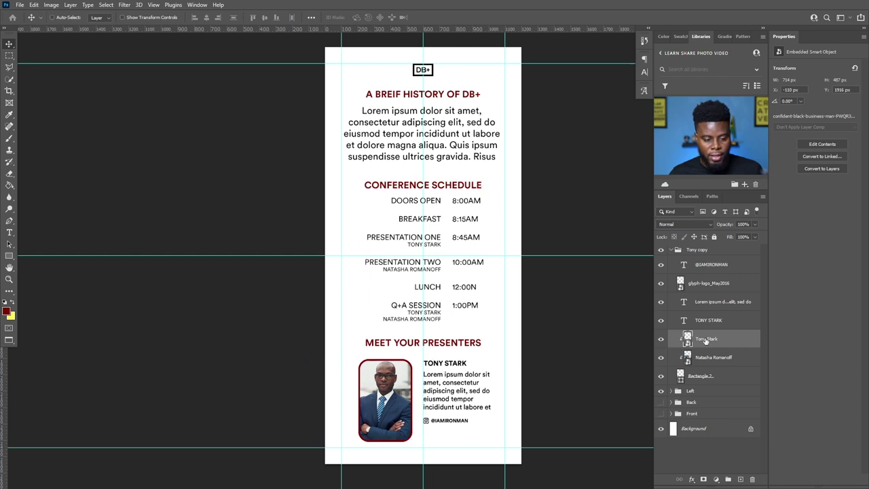
{"action": "key", "text": "Delete"}
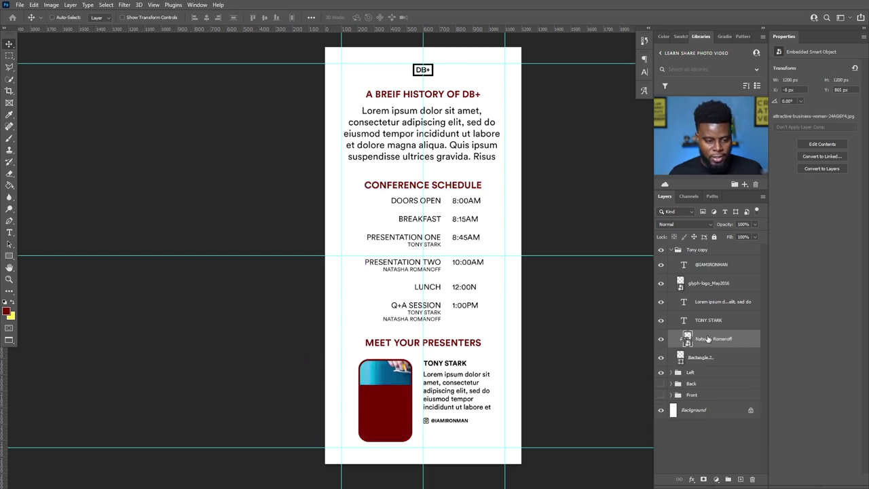
- Scale the woman's photo to about 983 px square and position her head and shoulders inside the rounded frame
{"action": "scroll", "coordinate": [500, 423], "scroll_direction": "up", "scroll_amount": 1}
{"action": "scroll", "coordinate": [476, 422], "scroll_direction": "up", "scroll_amount": 2}
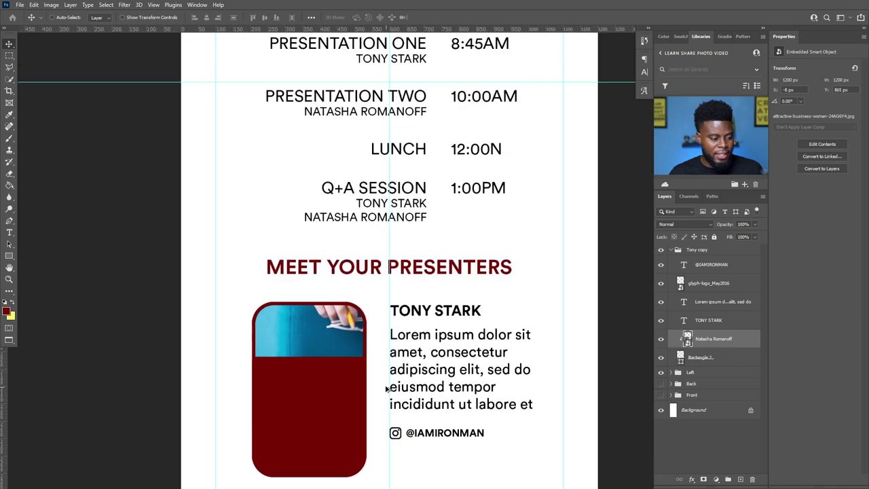
{"action": "scroll", "coordinate": [375, 330], "scroll_direction": "down", "scroll_amount": 3}
{"action": "left_click_drag", "start_coordinate": [378, 126], "coordinate": [264, 354]}
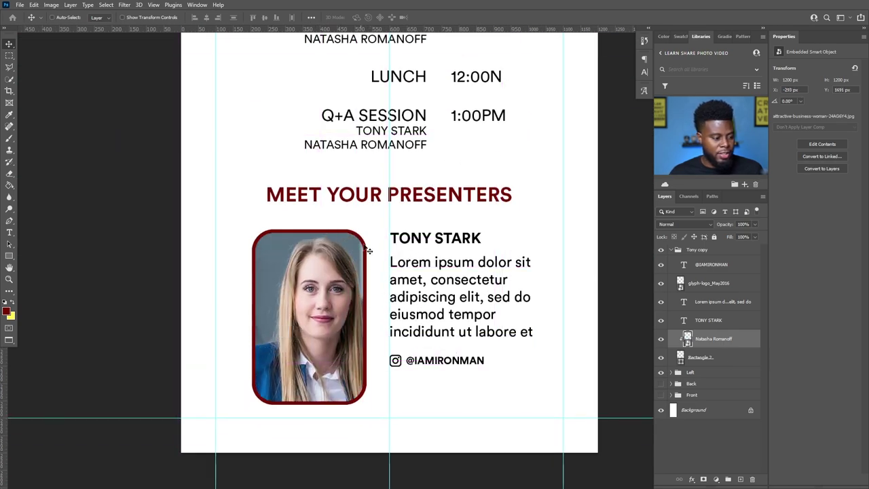
{"action": "key", "text": "ctrl+t"}
{"action": "left_click_drag", "start_coordinate": [495, 153], "coordinate": [455, 186]}
{"action": "left_click_drag", "start_coordinate": [301, 316], "coordinate": [313, 289]}
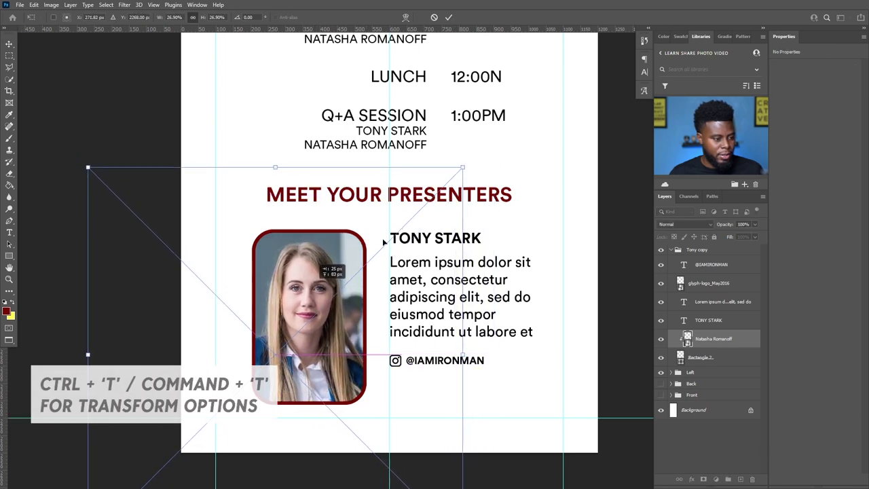
{"action": "left_click_drag", "start_coordinate": [461, 167], "coordinate": [432, 199]}
{"action": "left_click_drag", "start_coordinate": [319, 320], "coordinate": [333, 293]}
{"action": "key", "text": "Return"}
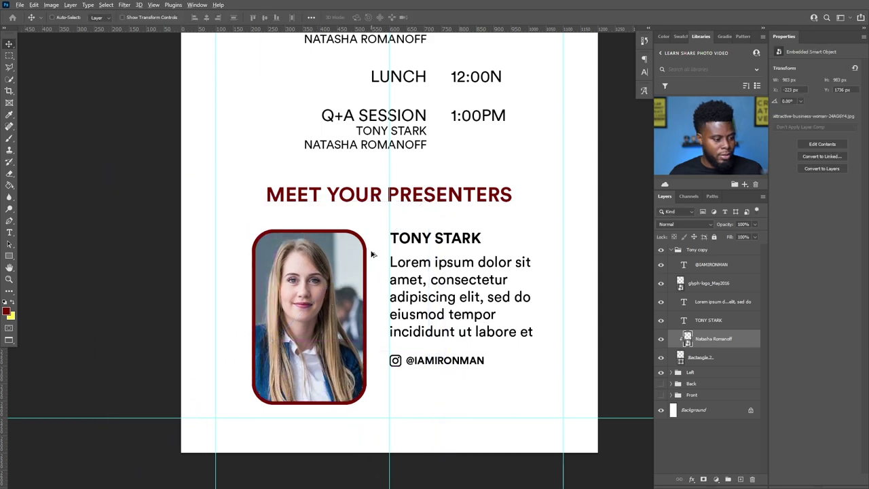
- Replace the name heading in the copied presenter group with the second presenter's full name in capitals
{"action": "scroll", "coordinate": [423, 252], "scroll_direction": "down", "scroll_amount": 2}
{"action": "scroll", "coordinate": [419, 252], "scroll_direction": "up", "scroll_amount": 2}
{"action": "key", "text": "t"}
{"action": "left_click_drag", "start_coordinate": [380, 236], "coordinate": [502, 235]}
{"action": "type", "text": "NATASHA ROMANO"}
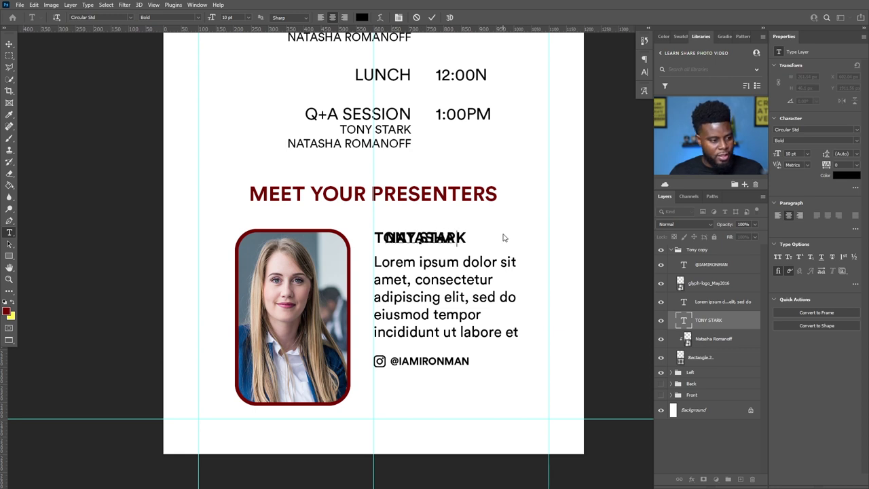
{"action": "type", "text": "FF"}
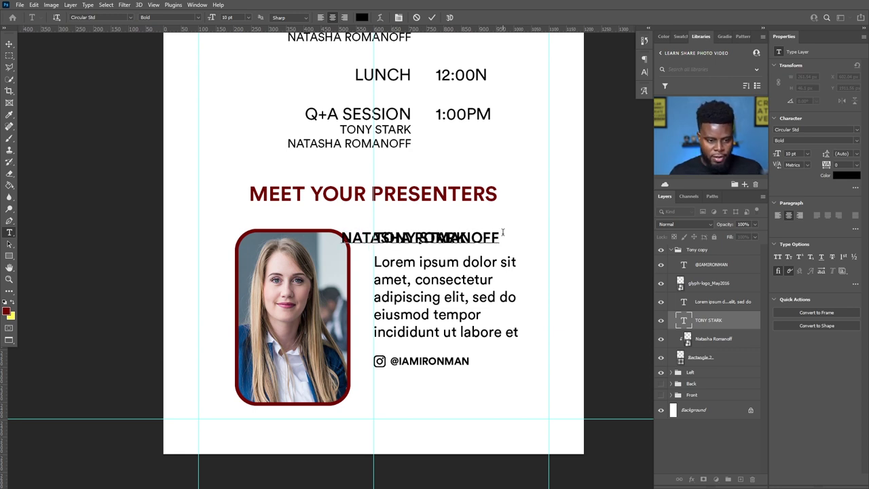
{"action": "key", "text": "ctrl+Return"}
{"action": "key", "text": "v"}
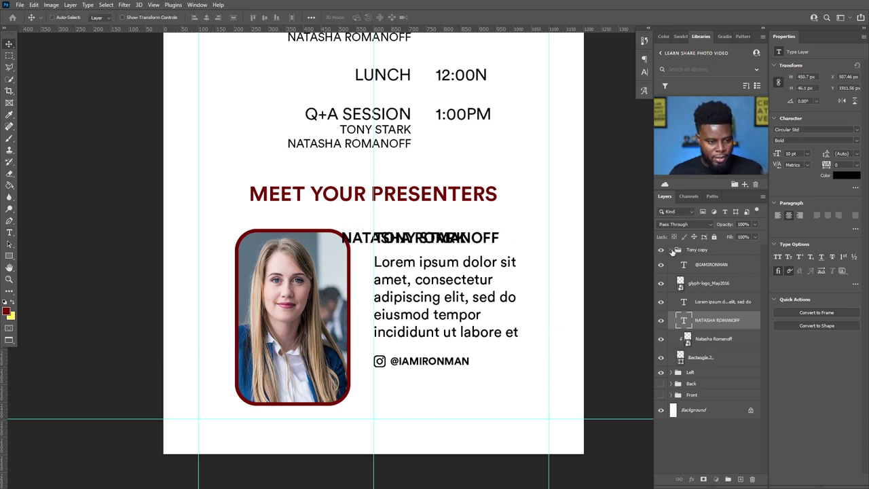
- Hide the Left group and move the new name heading right to line up with the paragraph's left edge
{"action": "left_click", "coordinate": [670, 250]}
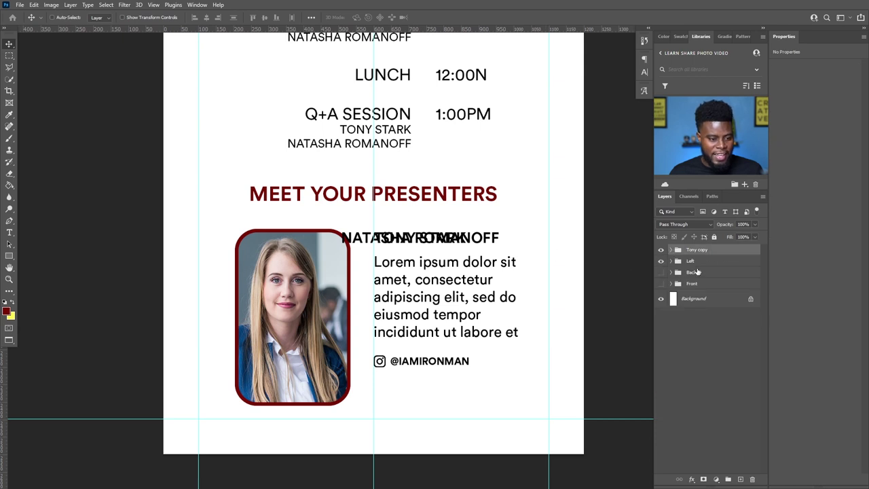
{"action": "left_click", "coordinate": [660, 260]}
{"action": "left_click_drag", "start_coordinate": [413, 242], "coordinate": [439, 243]}
{"action": "key", "text": "ctrl+z"}
{"action": "left_click", "coordinate": [670, 250]}
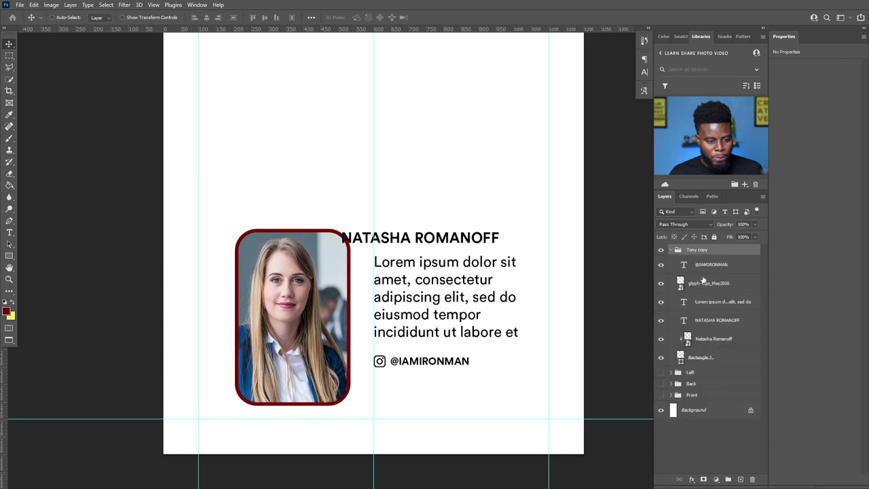
{"action": "left_click", "coordinate": [713, 320]}
{"action": "left_click_drag", "start_coordinate": [411, 242], "coordinate": [443, 240]}
{"action": "key", "text": "t"}
{"action": "left_click_drag", "start_coordinate": [398, 362], "coordinate": [504, 366]}
{"action": "type", "text": "BLACKWIDOW"}
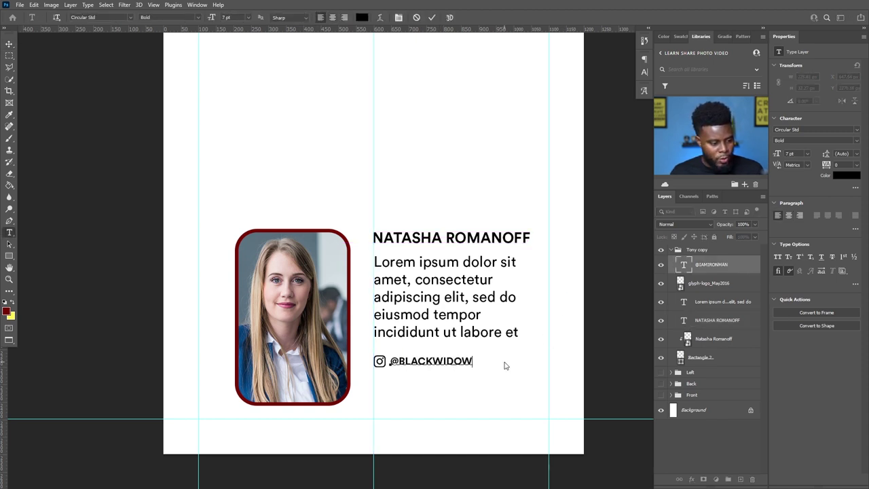
{"action": "type", "text": "BUSINESS"}
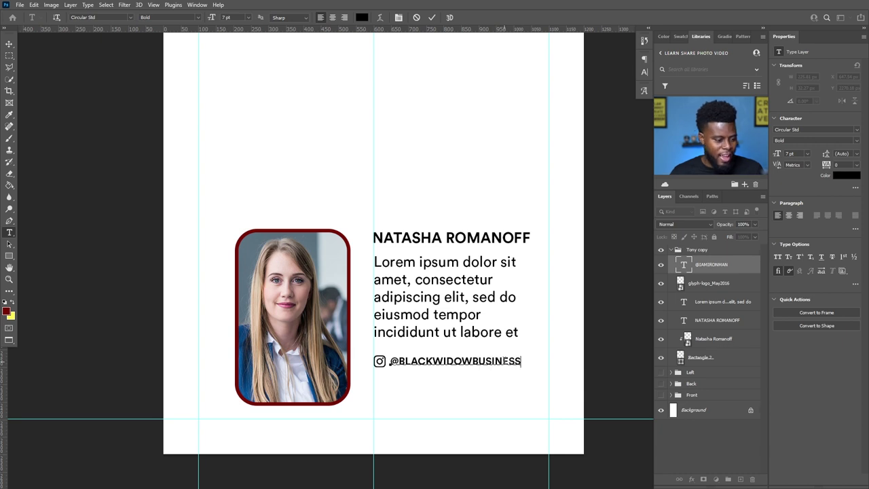
{"action": "key", "text": "ctrl+Return"}
{"action": "scroll", "coordinate": [467, 326], "scroll_direction": "down", "scroll_amount": 1}
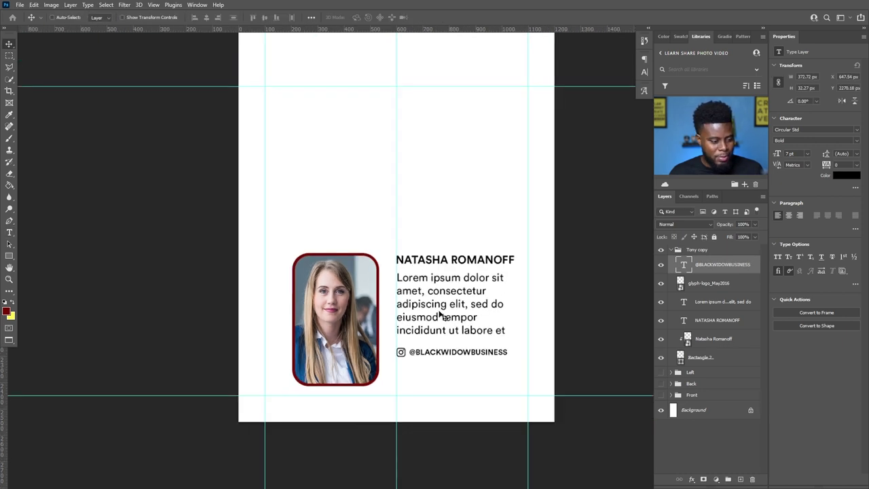
{"action": "scroll", "coordinate": [435, 244], "scroll_direction": "down", "scroll_amount": 3}
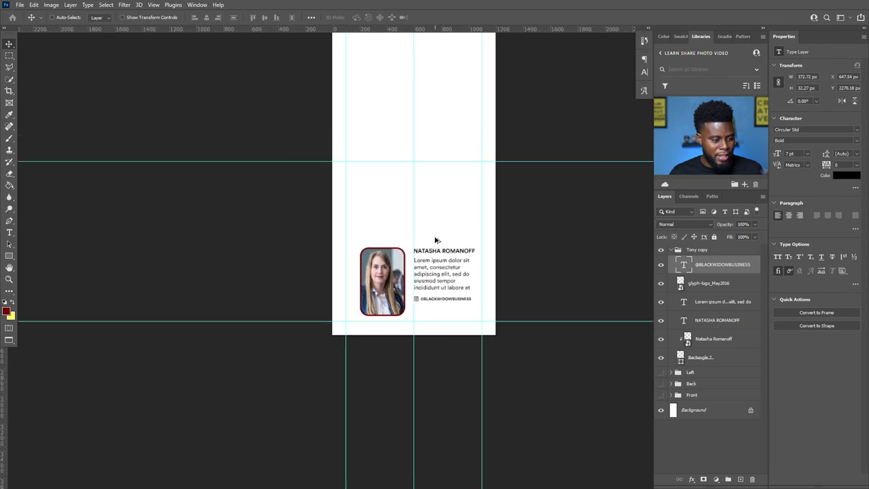
{"action": "scroll", "coordinate": [438, 235], "scroll_direction": "up", "scroll_amount": 3}
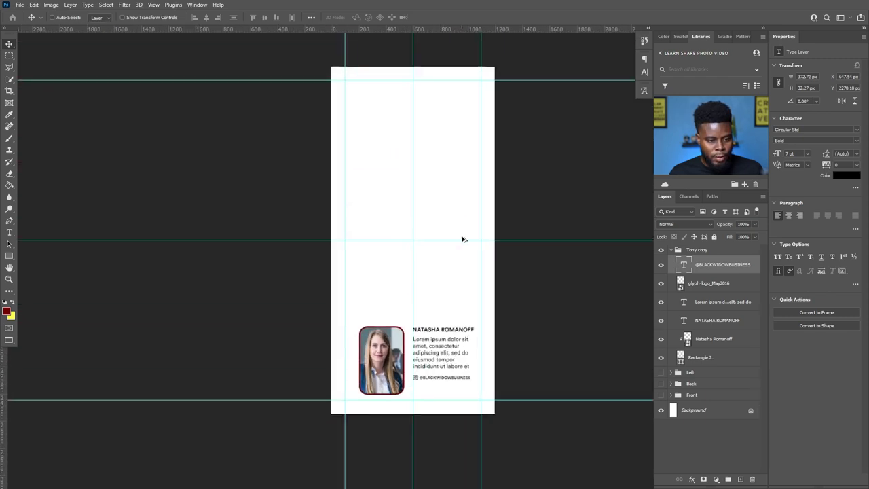
- Collapse the copied presenter group and rename it with the second presenter's first name
{"action": "left_click", "coordinate": [672, 251]}
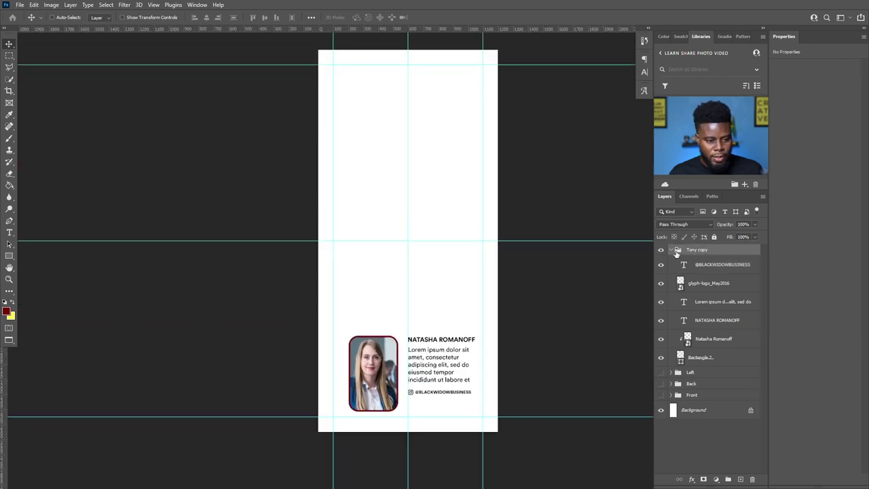
{"action": "left_click", "coordinate": [671, 250]}
{"action": "double_click", "coordinate": [693, 250]}
{"action": "type", "text": "Na"}
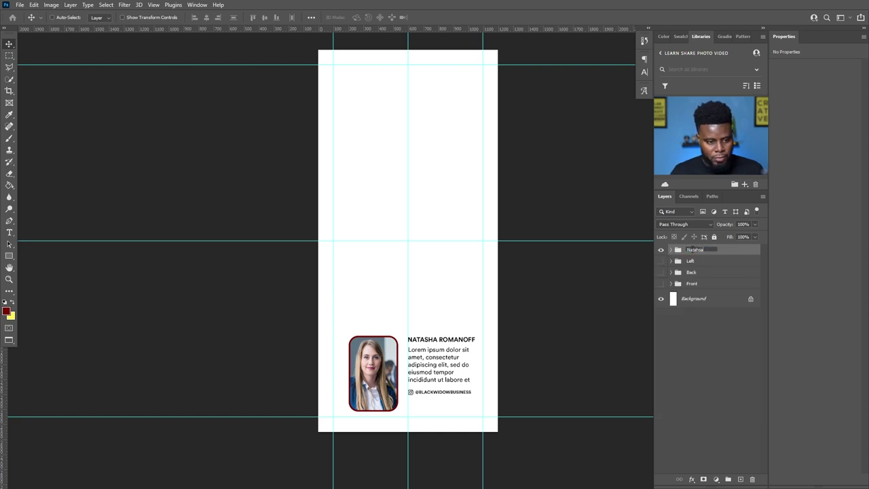
{"action": "type", "text": "tasha"}
{"action": "key", "text": "Return"}
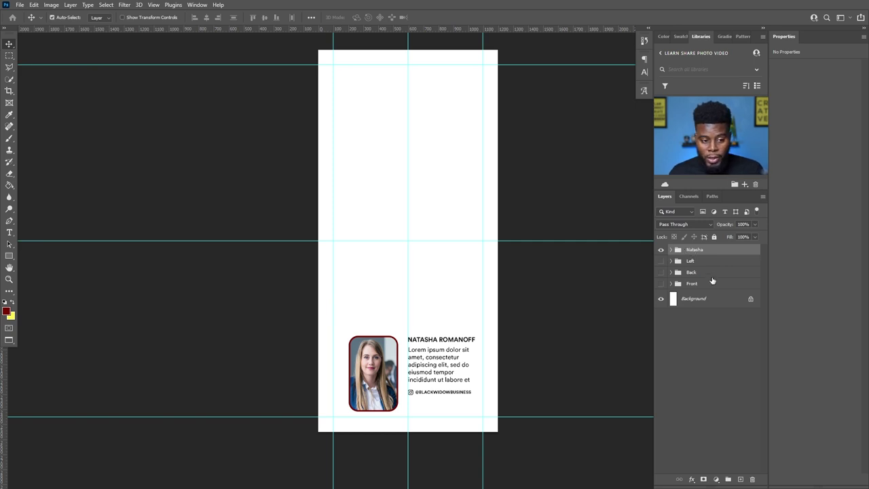
- Place the second presenter's group inside a new group named Right and save the document
{"action": "key", "text": "ctrl+g"}
{"action": "double_click", "coordinate": [695, 250]}
{"action": "type", "text": "Right"}
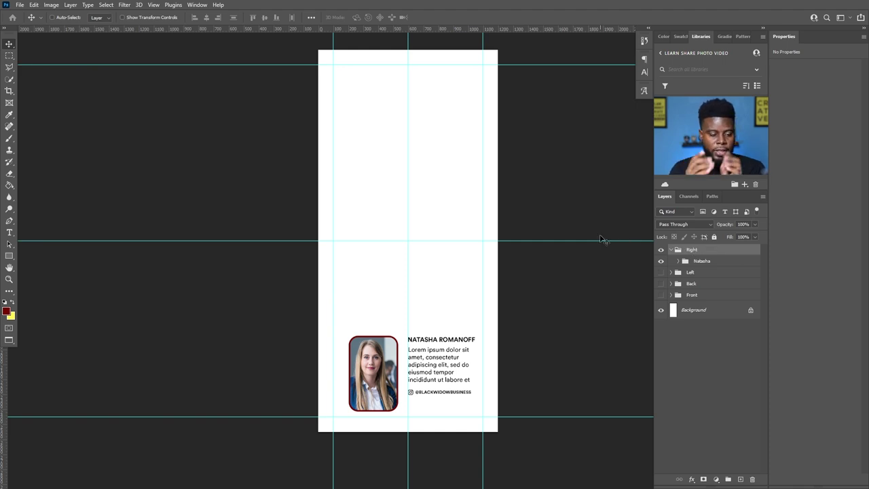
{"action": "key", "text": "ctrl+s"}
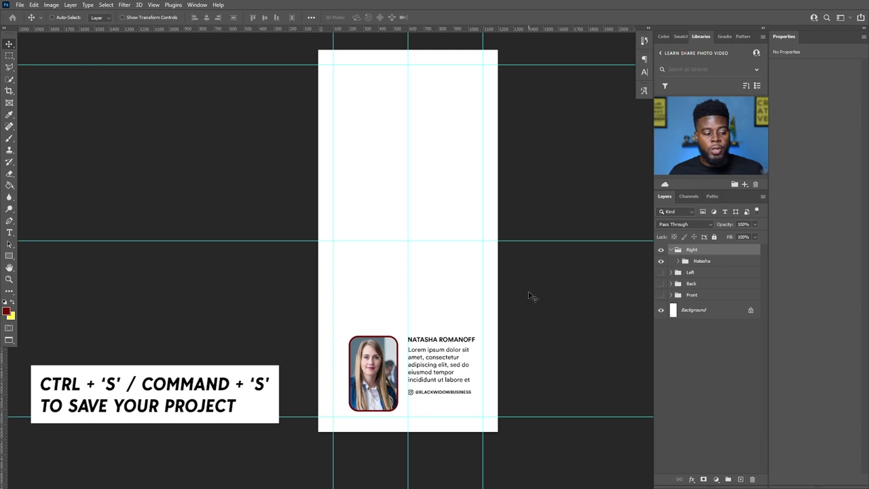
{"action": "scroll", "coordinate": [424, 379], "scroll_direction": "up", "scroll_amount": 1}
{"action": "scroll", "coordinate": [424, 378], "scroll_direction": "up", "scroll_amount": 1}
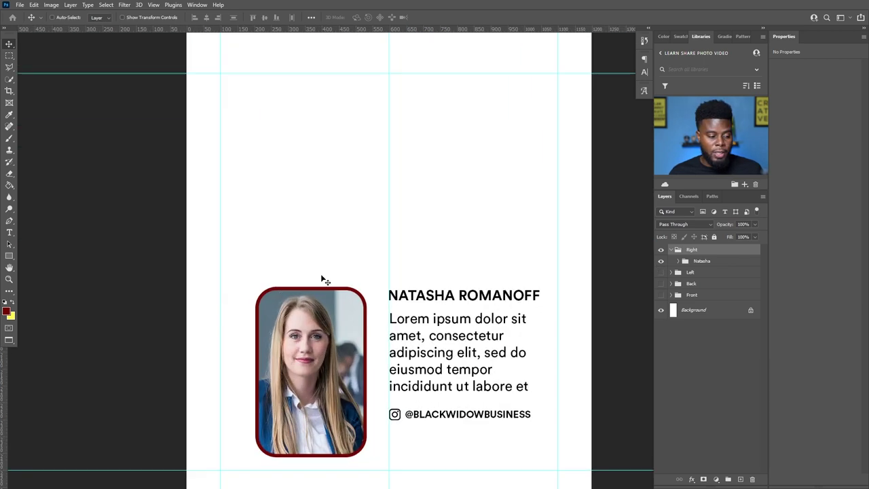
{"action": "scroll", "coordinate": [413, 280], "scroll_direction": "down", "scroll_amount": 1}
{"action": "scroll", "coordinate": [413, 280], "scroll_direction": "down", "scroll_amount": 1}
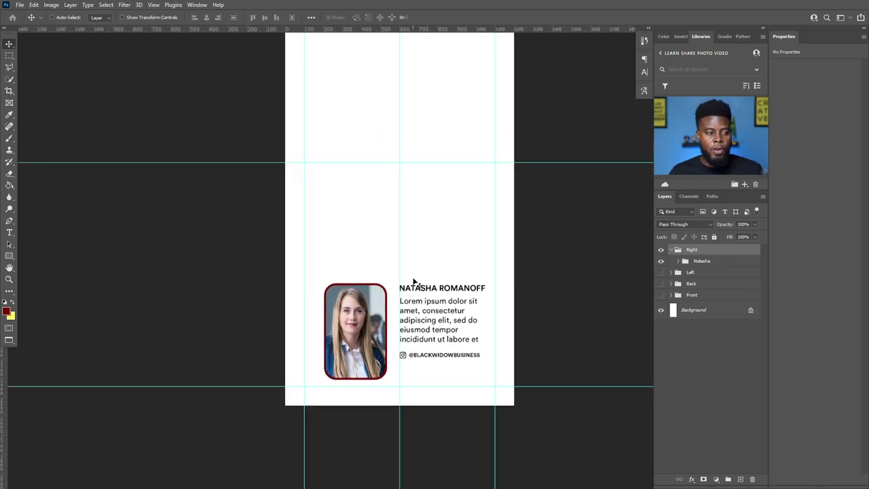
{"action": "scroll", "coordinate": [415, 281], "scroll_direction": "up", "scroll_amount": 2}
{"action": "scroll", "coordinate": [413, 281], "scroll_direction": "up", "scroll_amount": 1}
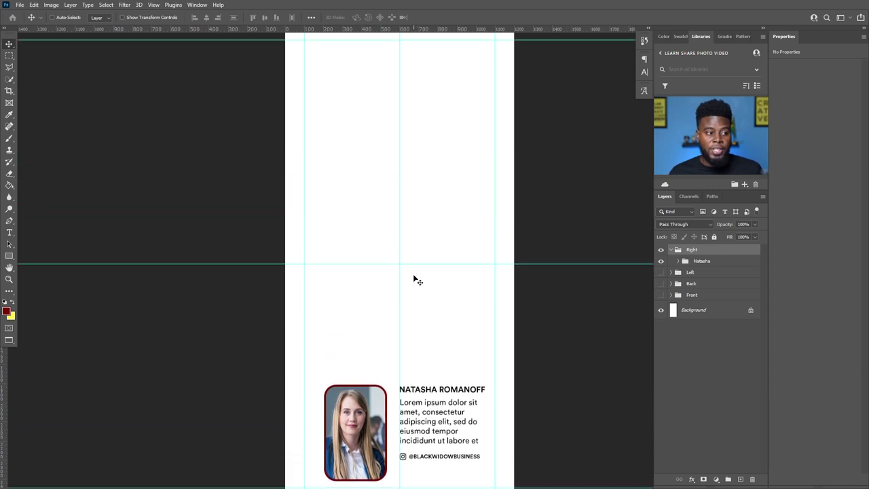
{"action": "scroll", "coordinate": [413, 276], "scroll_direction": "down", "scroll_amount": 1}
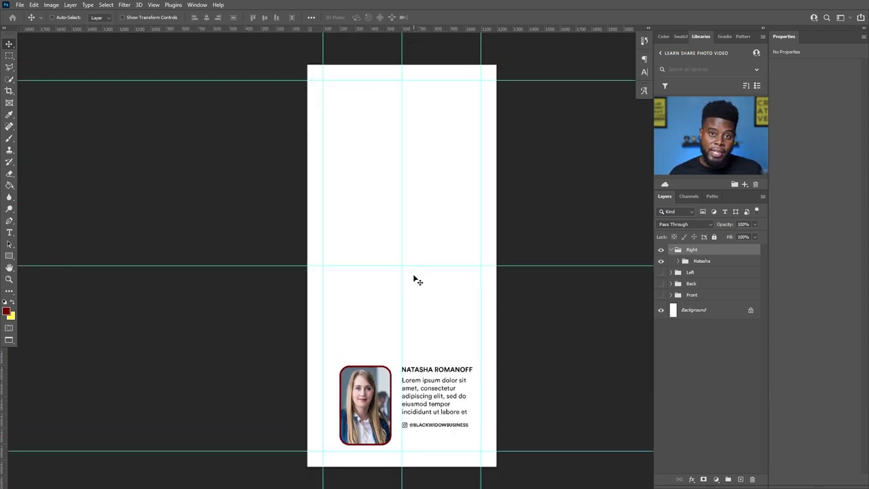
{"action": "scroll", "coordinate": [418, 280], "scroll_direction": "up", "scroll_amount": 1}
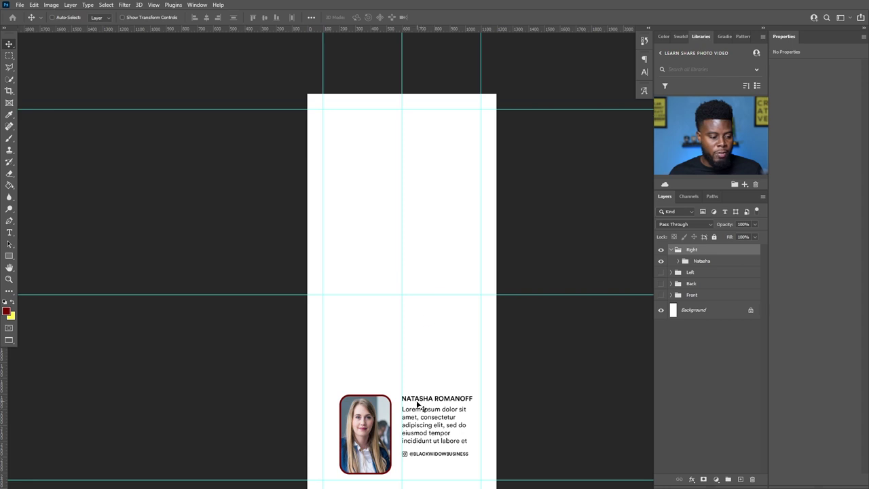
- Move the second presenter's profile group up to the page's upper margin guide and save the document
{"action": "left_click", "coordinate": [703, 262]}
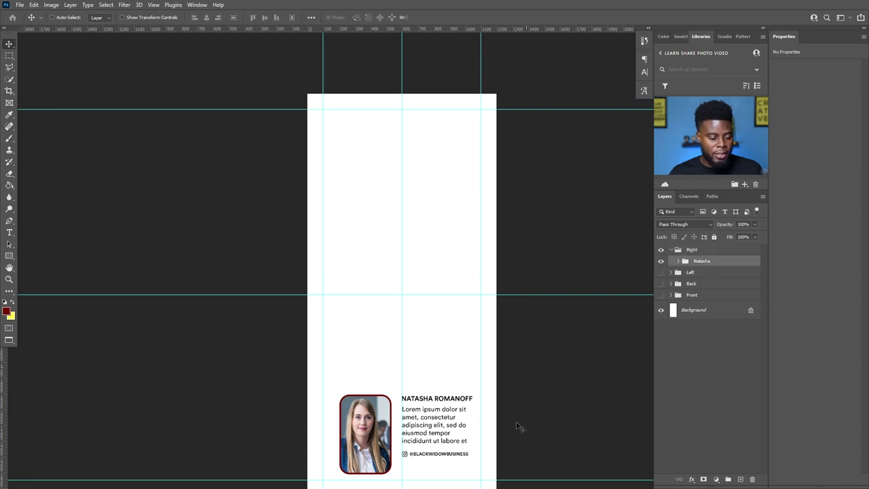
{"action": "left_click_drag", "start_coordinate": [429, 435], "coordinate": [431, 148]}
{"action": "scroll", "coordinate": [374, 92], "scroll_direction": "up", "scroll_amount": 2}
{"action": "scroll", "coordinate": [397, 97], "scroll_direction": "right", "scroll_amount": 1}
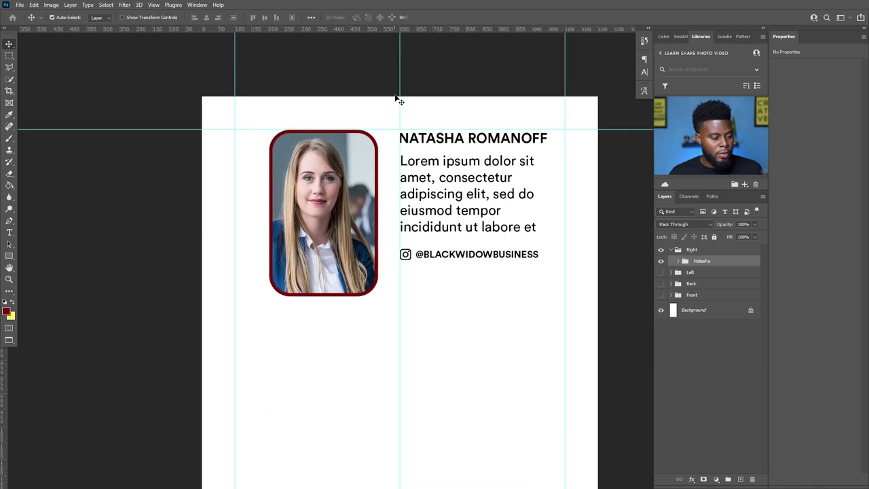
{"action": "scroll", "coordinate": [398, 98], "scroll_direction": "down", "scroll_amount": 3}
{"action": "key", "text": "ctrl"}
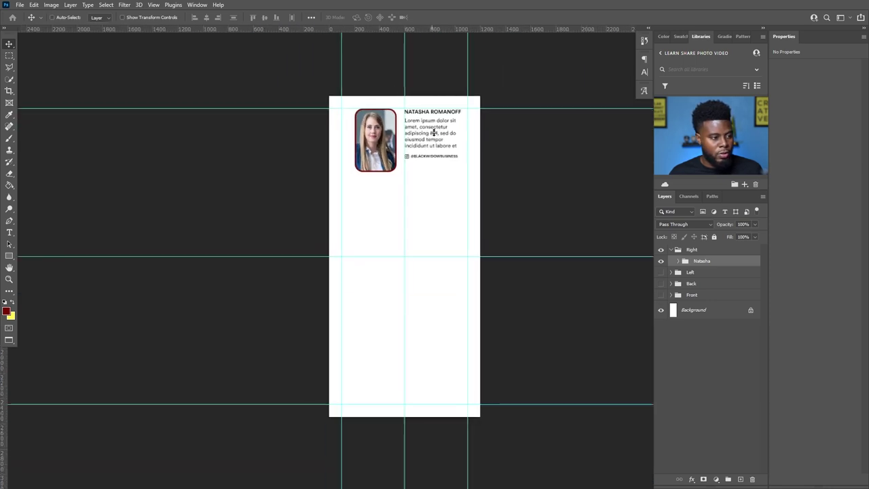
{"action": "key", "text": "ctrl+s"}
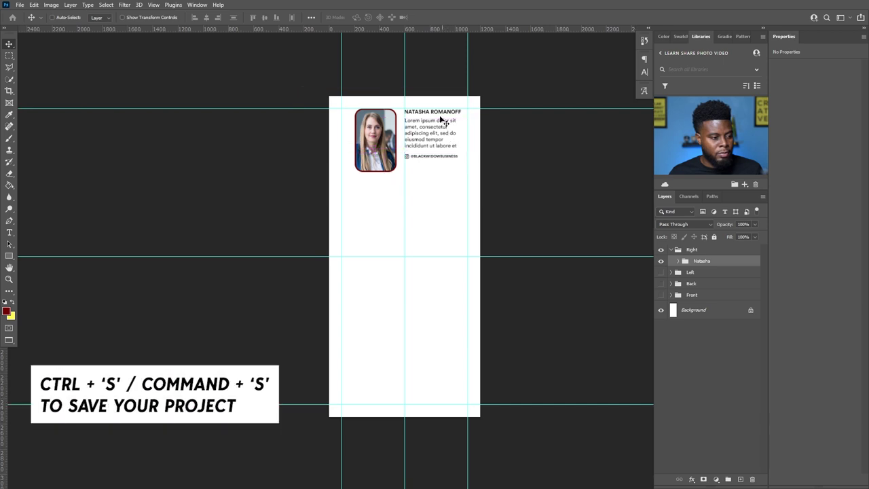
{"action": "scroll", "coordinate": [440, 119], "scroll_direction": "up", "scroll_amount": 2}
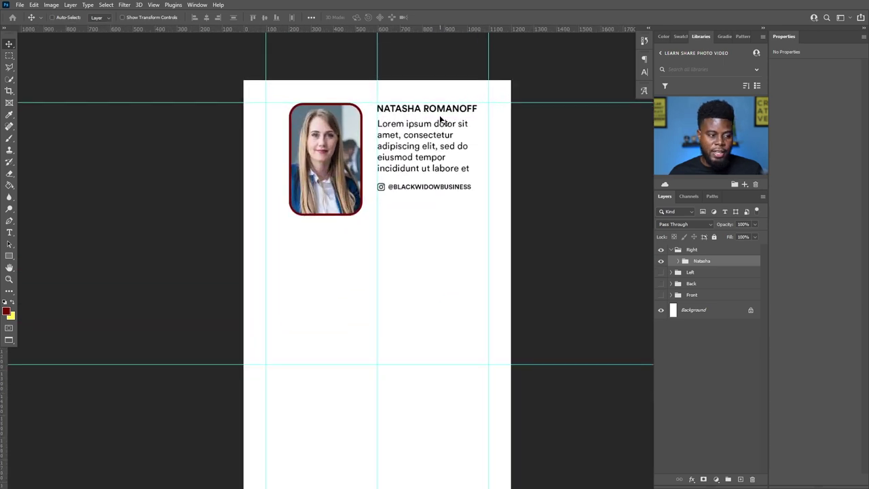
{"action": "scroll", "coordinate": [440, 119], "scroll_direction": "down", "scroll_amount": 1}
{"action": "scroll", "coordinate": [440, 118], "scroll_direction": "up", "scroll_amount": 2}
{"action": "scroll", "coordinate": [407, 156], "scroll_direction": "down", "scroll_amount": 2}
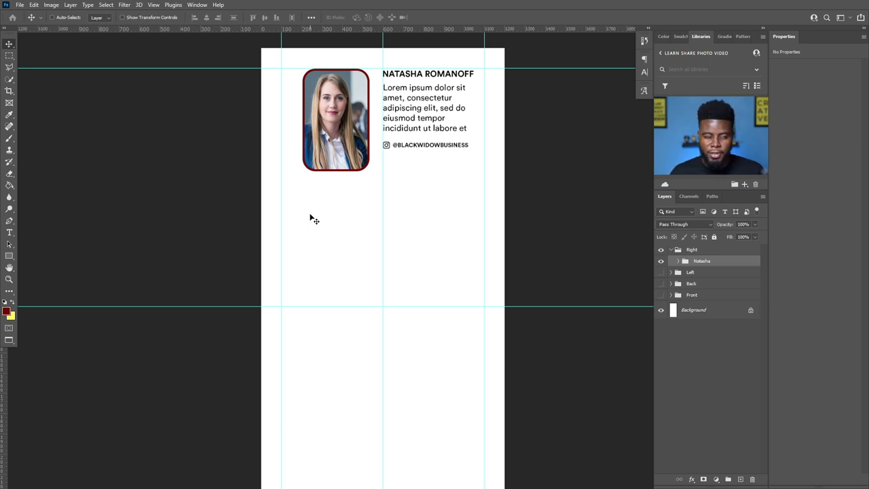
{"action": "scroll", "coordinate": [319, 210], "scroll_direction": "down", "scroll_amount": 1}
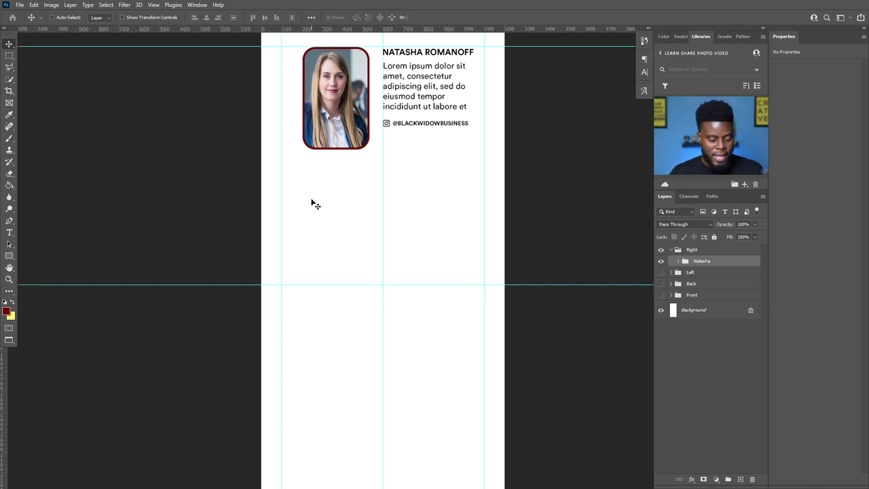
- Hide the second presenter's group, show the Left group, and select its CONFERENCE SCHEDULE heading
{"action": "key", "text": "t"}
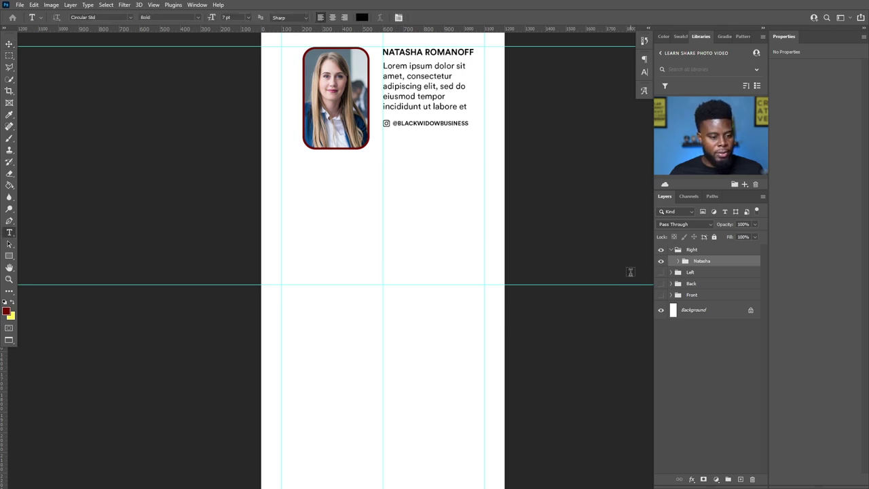
{"action": "left_click", "coordinate": [661, 262]}
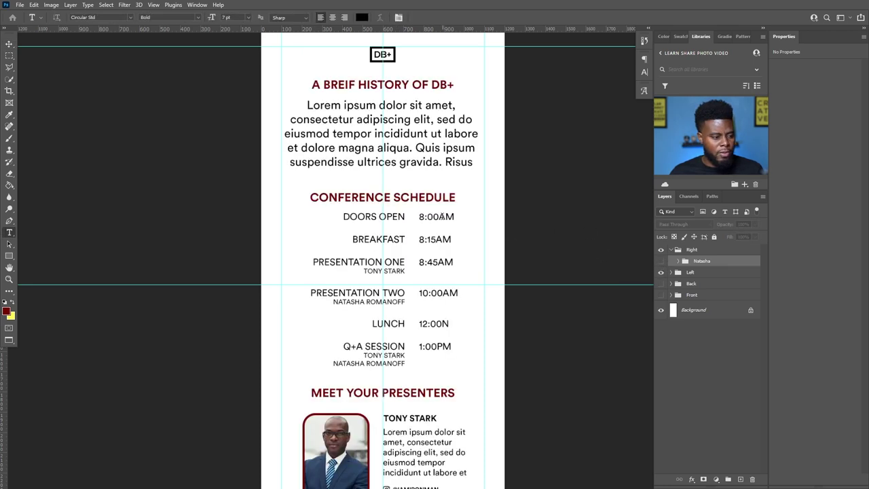
{"action": "left_click", "coordinate": [442, 199], "text": "ctrl"}
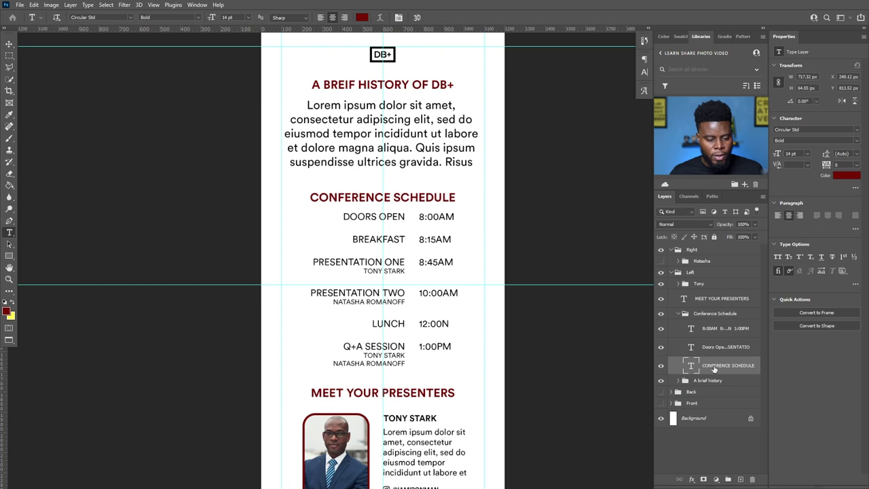
{"action": "scroll", "coordinate": [471, 213], "scroll_direction": "up", "scroll_amount": 1}
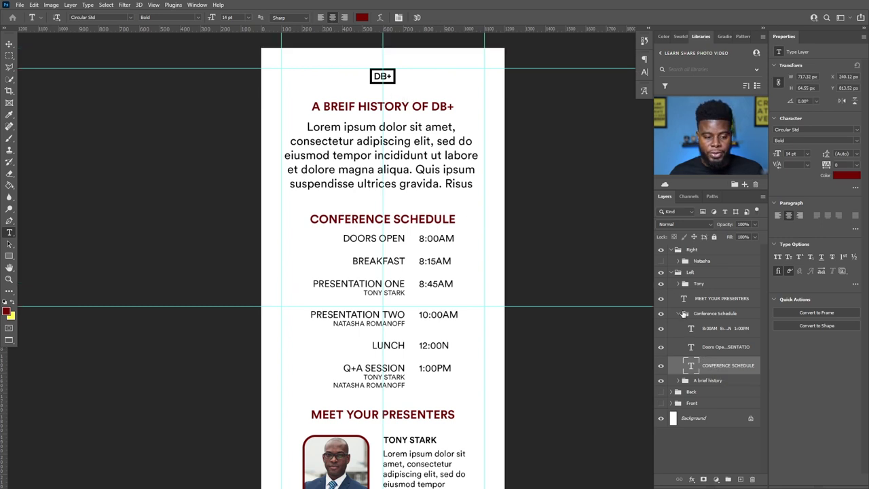
- Duplicate the A brief history group, move the copy into the Right group, and hide the Left group
{"action": "left_click", "coordinate": [714, 382]}
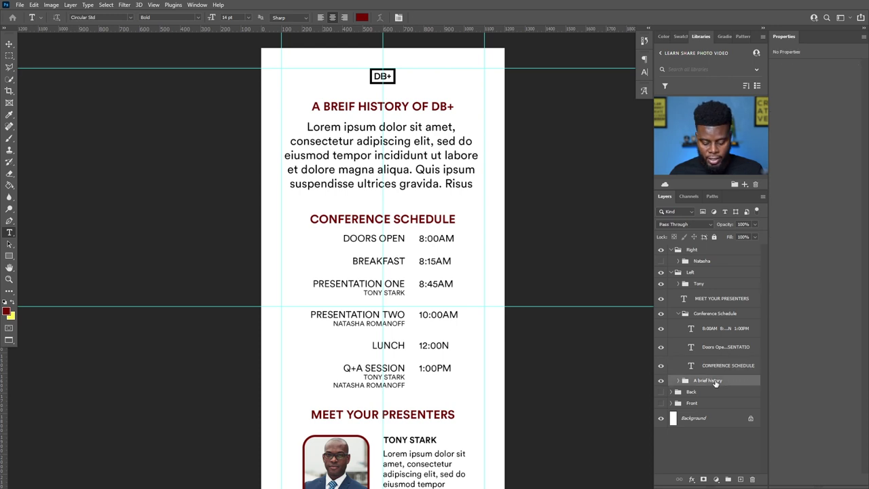
{"action": "key", "text": "ctrl+j"}
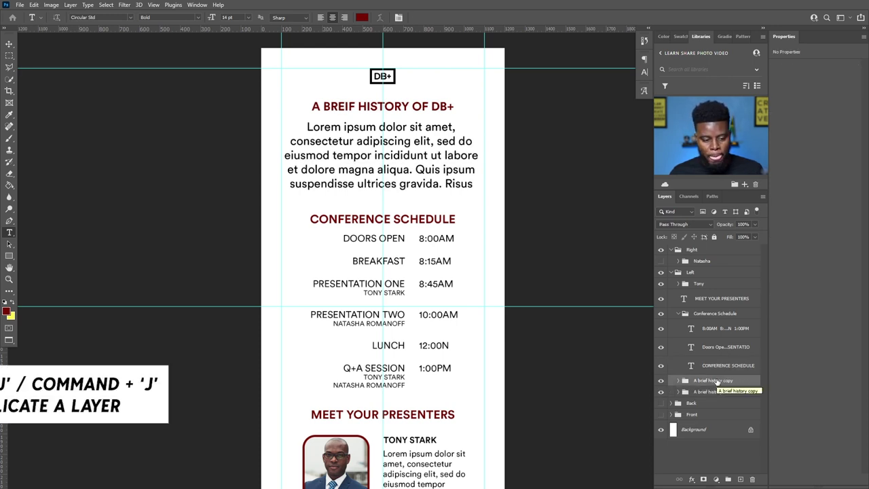
{"action": "left_click_drag", "start_coordinate": [714, 381], "coordinate": [709, 259]}
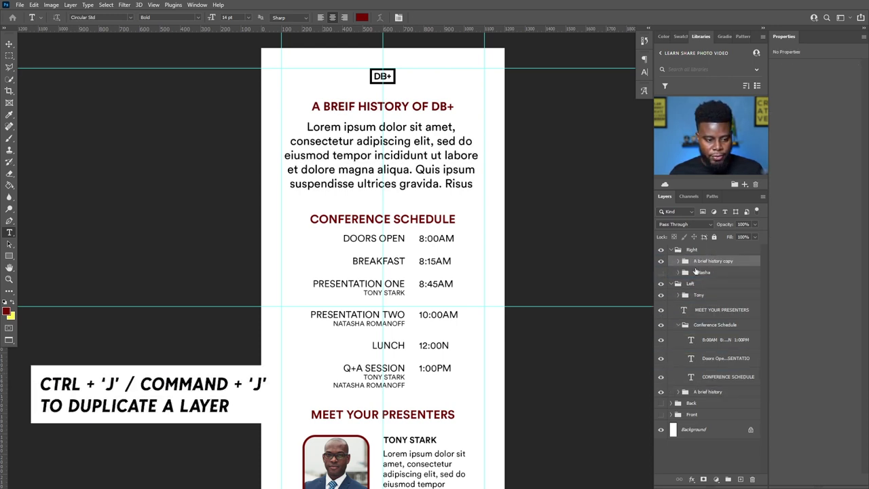
{"action": "left_click", "coordinate": [670, 284]}
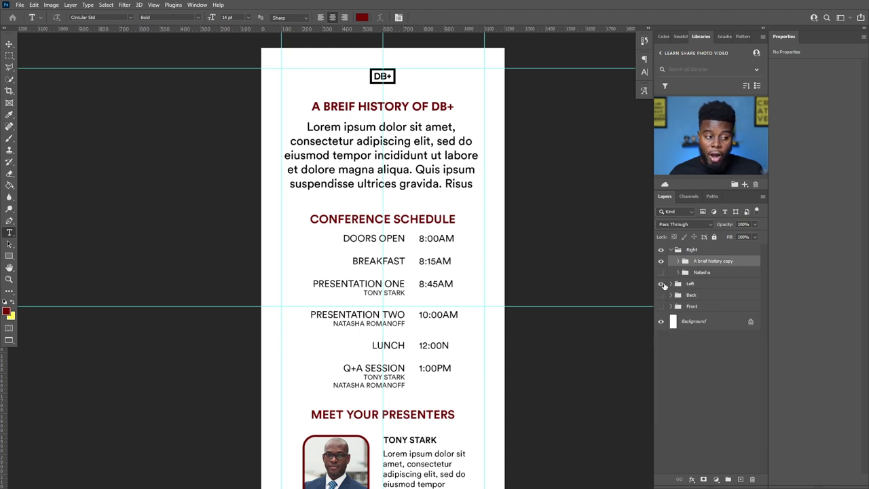
{"action": "left_click", "coordinate": [664, 285]}
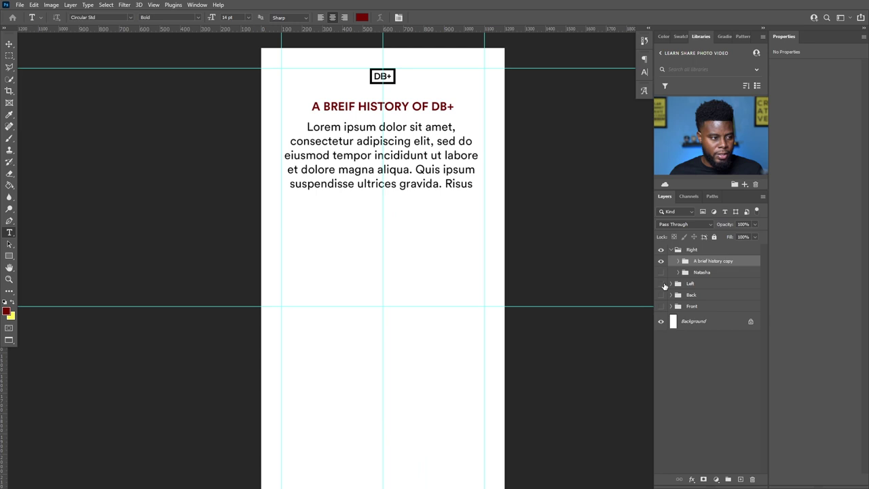
{"action": "key", "text": "v"}
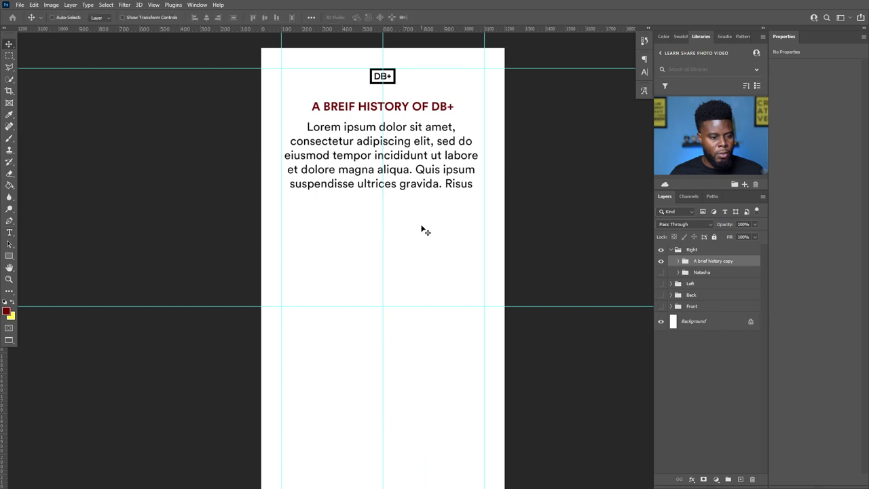
- Show the second presenter's group and move it down below the history paragraph
{"action": "left_click", "coordinate": [661, 272]}
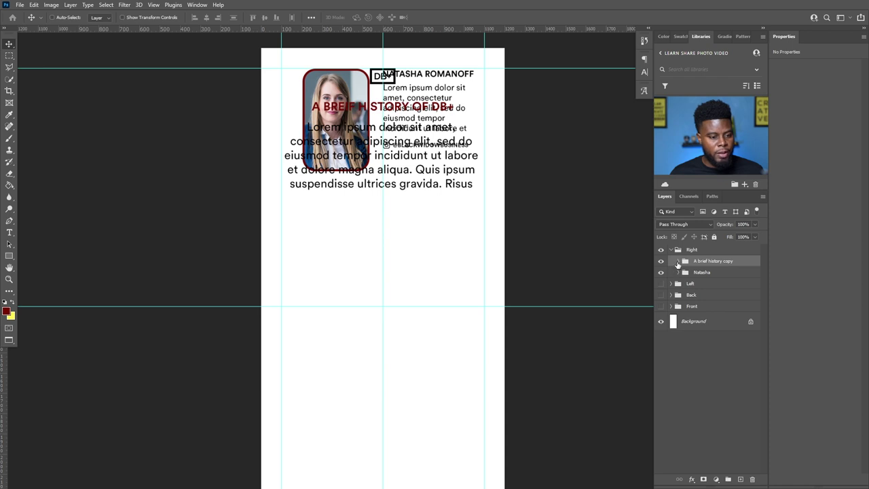
{"action": "left_click", "coordinate": [676, 262]}
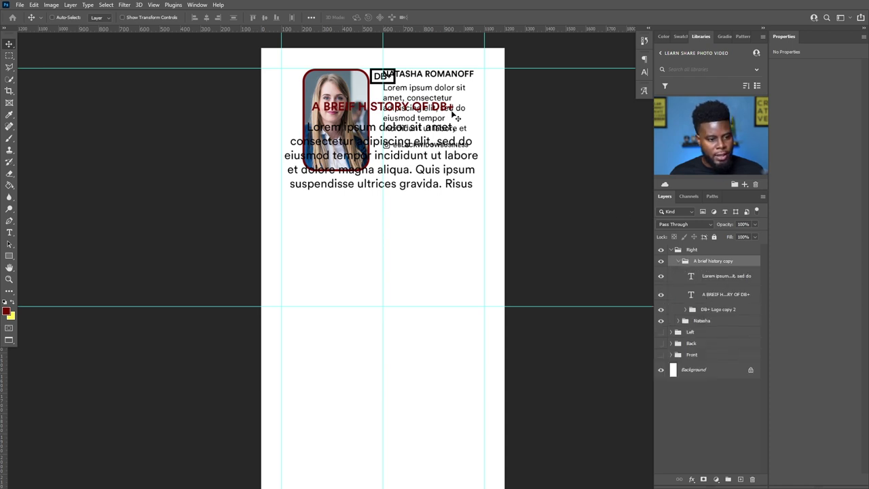
{"action": "left_click", "coordinate": [710, 325]}
{"action": "left_click_drag", "start_coordinate": [422, 152], "coordinate": [404, 308]}
- Move the copied history heading and paragraph below the second presenter's profile and delete the copied DB+ logo group
{"action": "left_click", "coordinate": [707, 293]}
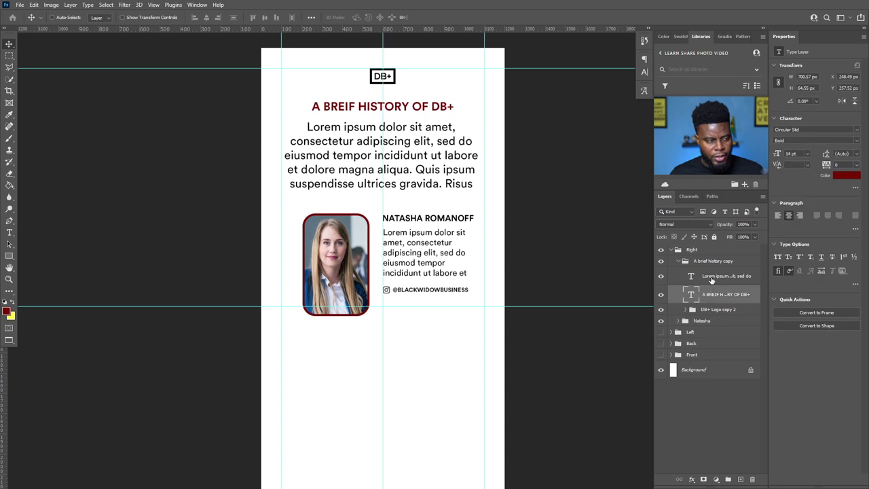
{"action": "left_click", "coordinate": [719, 276], "text": "shift"}
{"action": "left_click_drag", "start_coordinate": [422, 130], "coordinate": [441, 352]}
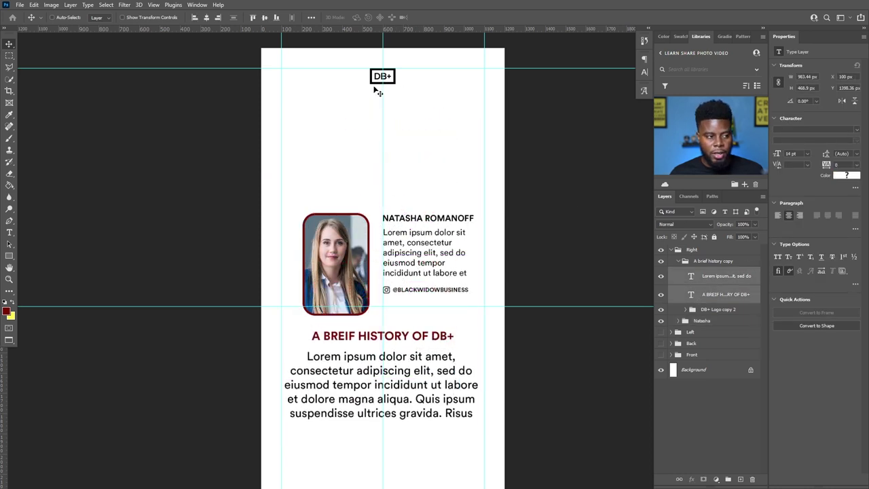
{"action": "left_click", "coordinate": [706, 311]}
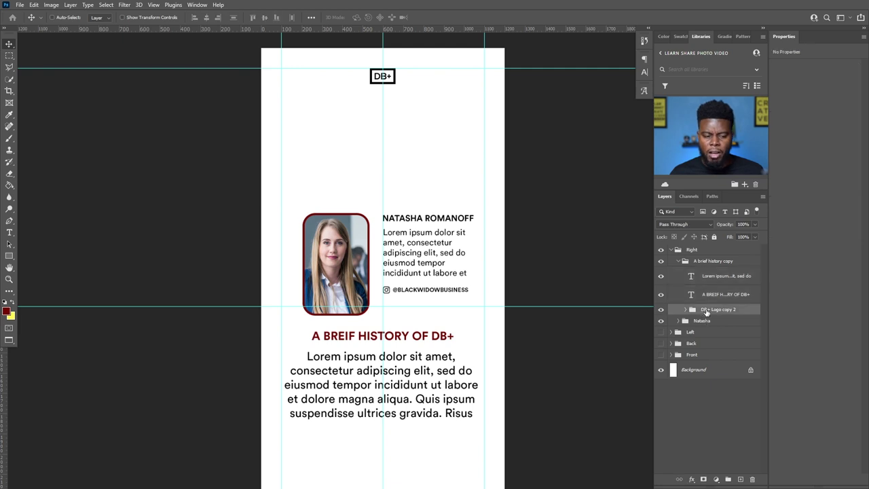
{"action": "key", "text": "Delete"}
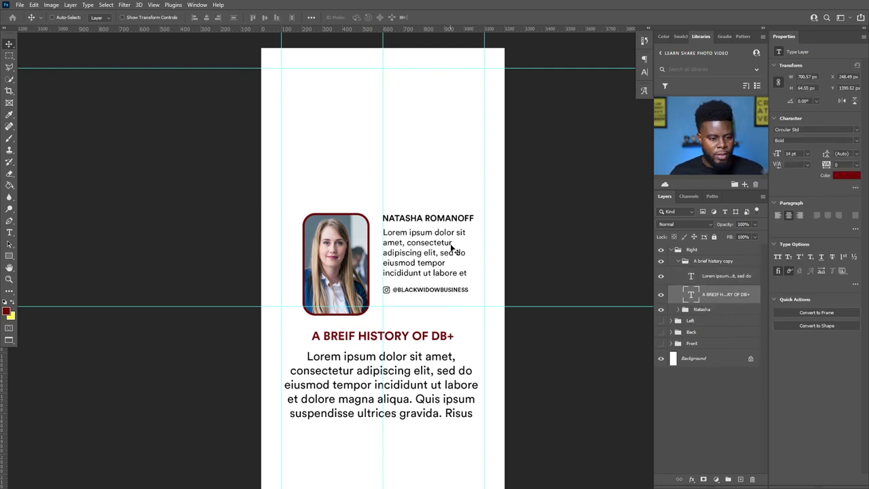
- Move the second presenter's profile up to the upper margin guide and place the heading and paragraph group just beneath it
{"action": "left_click", "coordinate": [728, 314]}
{"action": "left_click_drag", "start_coordinate": [419, 272], "coordinate": [397, 122]}
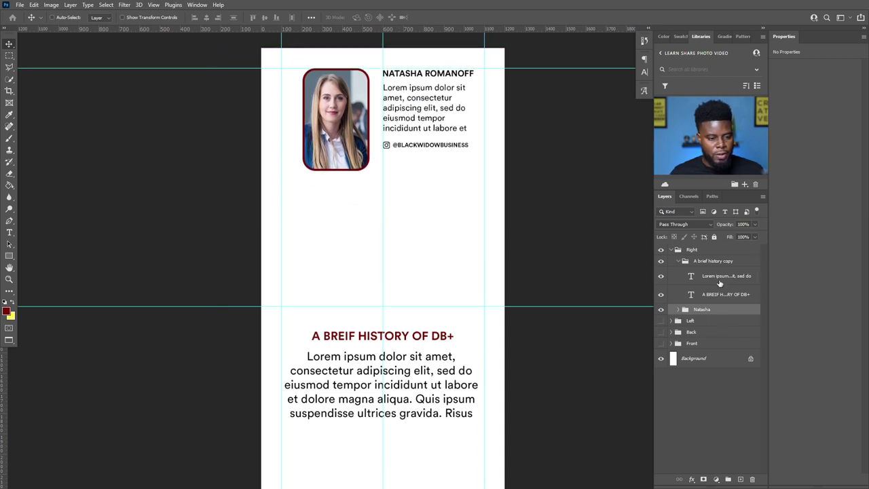
{"action": "left_click", "coordinate": [709, 264]}
{"action": "left_click_drag", "start_coordinate": [431, 360], "coordinate": [428, 323]}
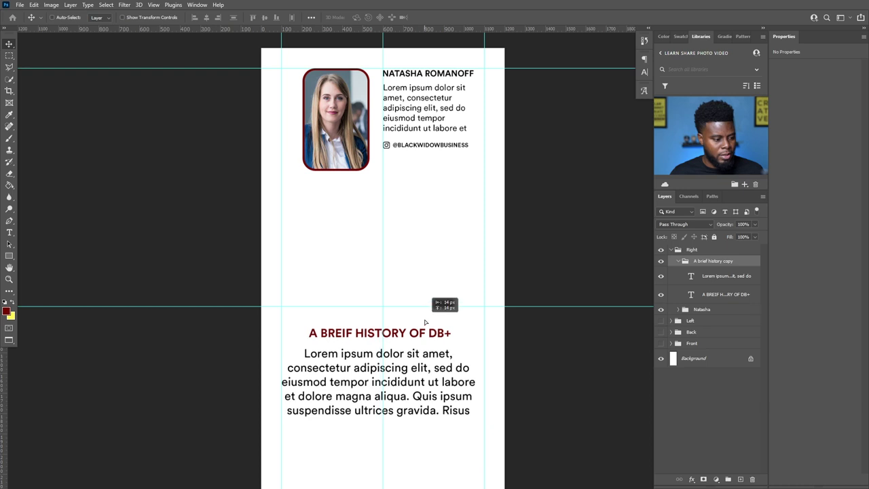
{"action": "left_click_drag", "start_coordinate": [409, 366], "coordinate": [381, 258]}
- Replace the copied history heading's text with THANK YOU
{"action": "key", "text": "t"}
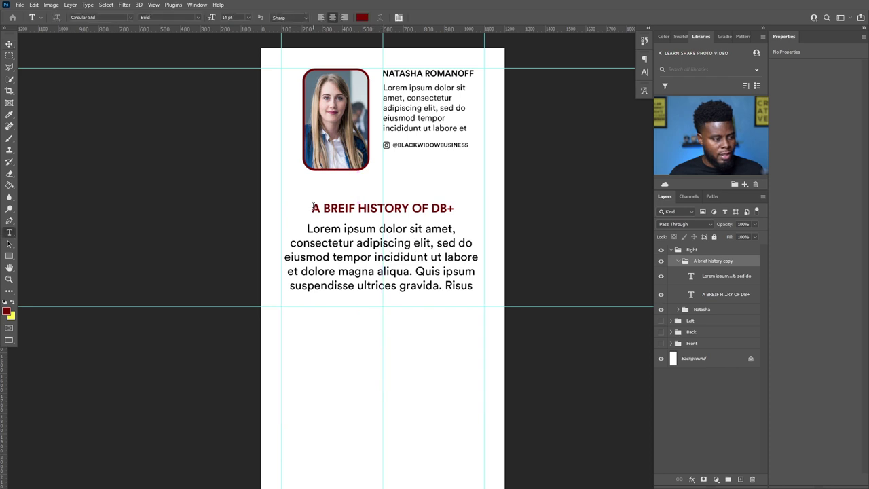
{"action": "left_click_drag", "start_coordinate": [310, 207], "coordinate": [478, 208]}
{"action": "type", "text": "THANK YOU"}
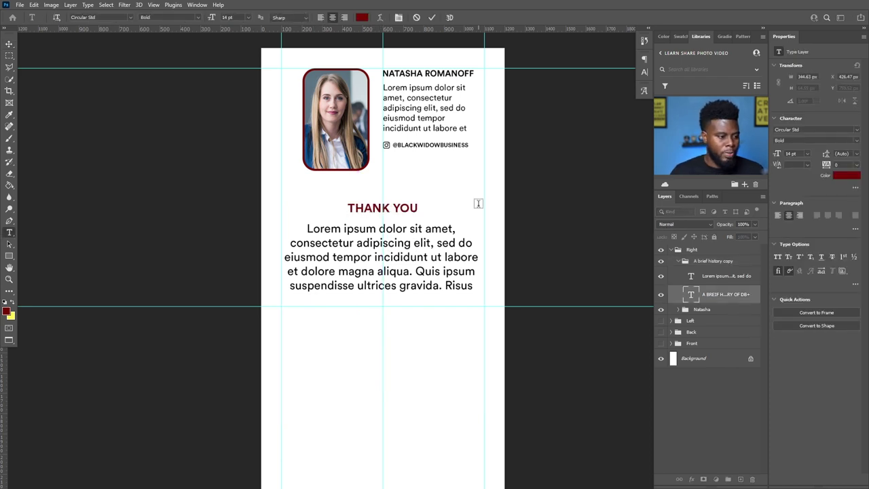
{"action": "key", "text": "Escape"}
{"action": "key", "text": "v"}
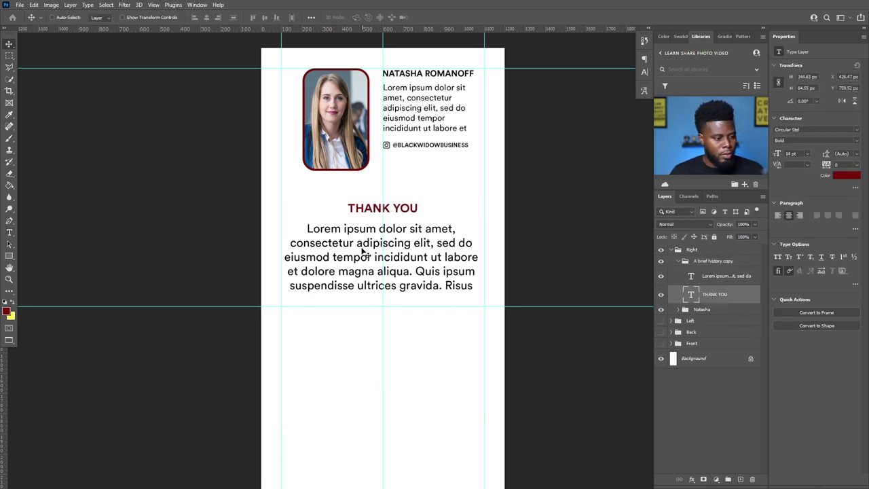
- Collapse the Right group's layers and compare its layout with the Left panel by switching the two groups' visibility
{"action": "scroll", "coordinate": [434, 215], "scroll_direction": "down", "scroll_amount": 2}
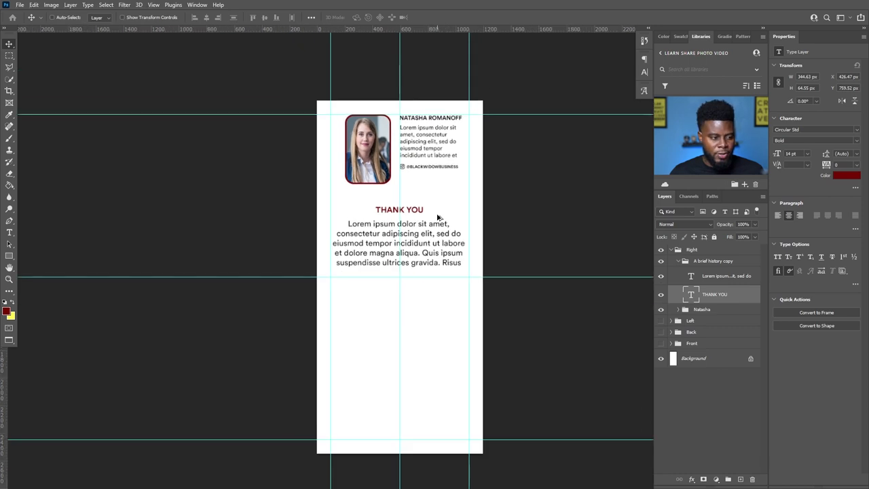
{"action": "left_click", "coordinate": [678, 262]}
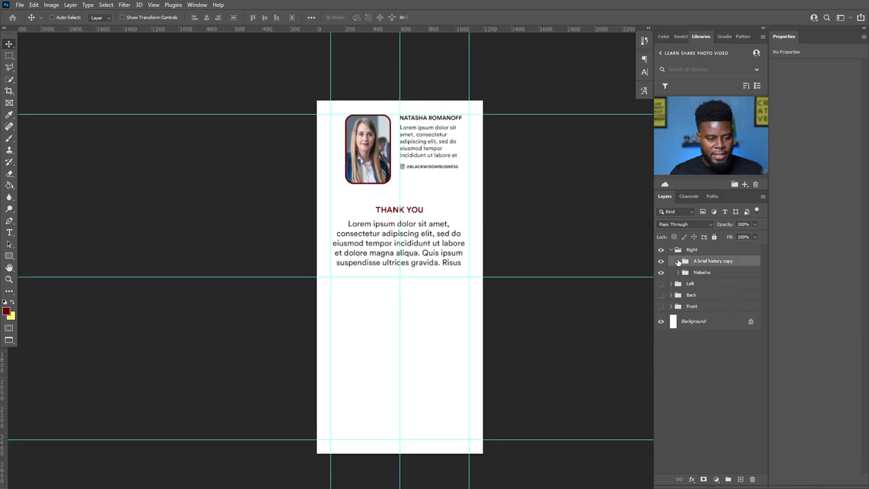
{"action": "left_click", "coordinate": [670, 250]}
{"action": "left_click", "coordinate": [660, 261]}
{"action": "left_click", "coordinate": [661, 250]}
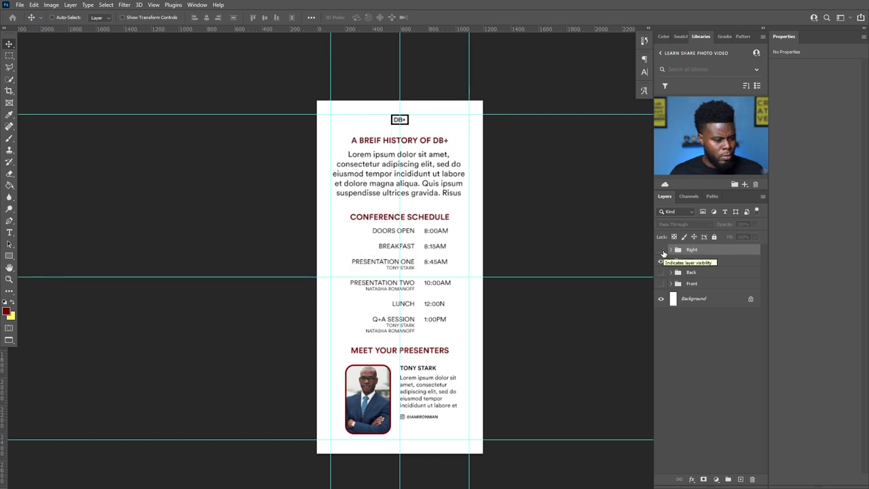
{"action": "left_click", "coordinate": [661, 250]}
{"action": "left_click", "coordinate": [661, 261]}
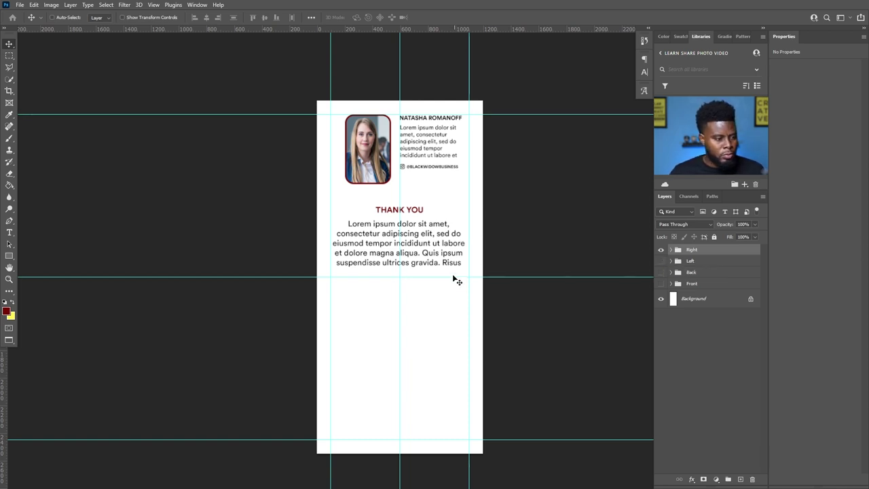
- Extend the text box of the paragraph under THANK YOU downward to reveal the full paragraph
{"action": "scroll", "coordinate": [461, 278], "scroll_direction": "up", "scroll_amount": 2}
{"action": "scroll", "coordinate": [456, 283], "scroll_direction": "down", "scroll_amount": 1}
{"action": "key", "text": "t"}
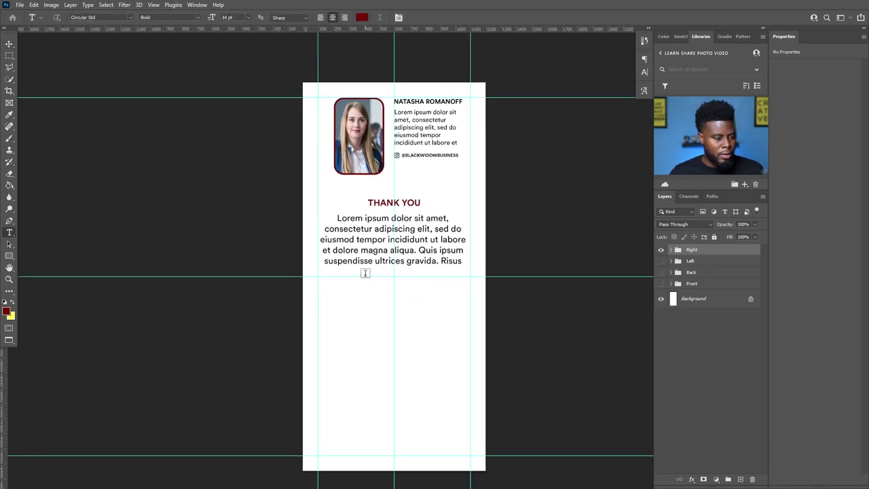
{"action": "left_click", "coordinate": [441, 241]}
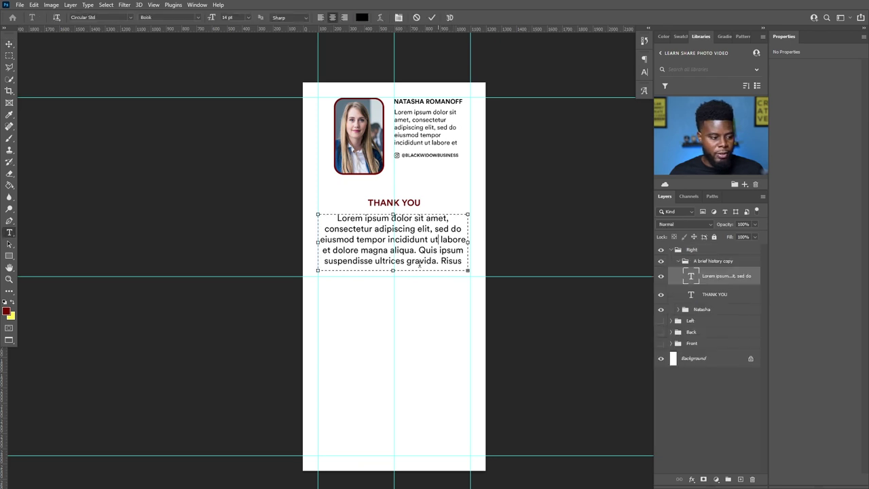
{"action": "left_click_drag", "start_coordinate": [392, 272], "coordinate": [392, 335]}
- Try justifying the whole paragraph with its last line aligned left, and return it to centred alignment
{"action": "left_click_drag", "start_coordinate": [453, 282], "coordinate": [442, 283]}
{"action": "left_click_drag", "start_coordinate": [344, 243], "coordinate": [317, 211]}
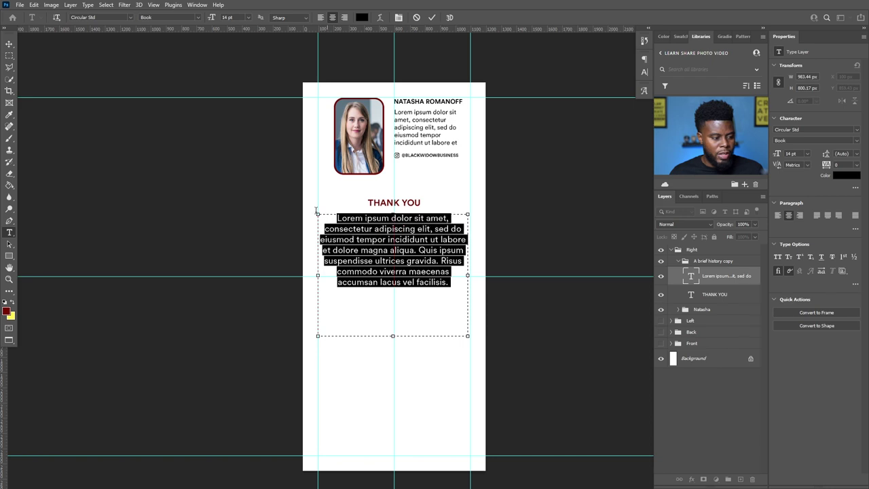
{"action": "left_click", "coordinate": [816, 215]}
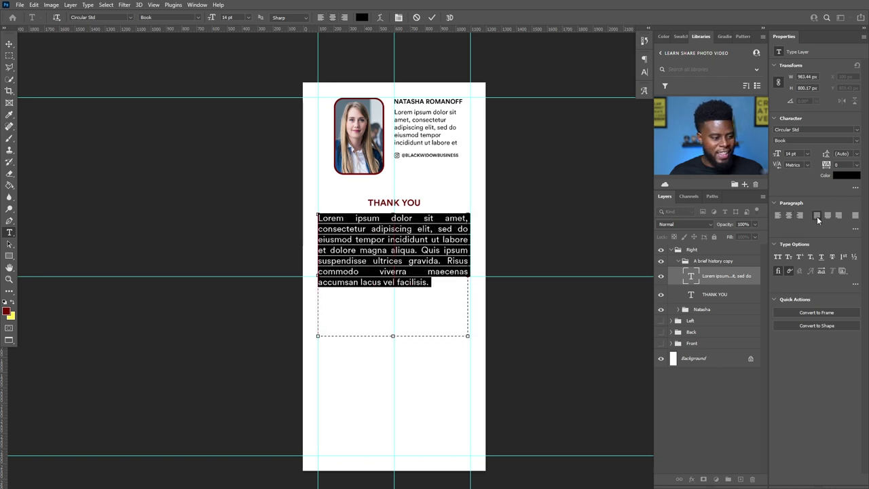
{"action": "left_click", "coordinate": [788, 215]}
- Extend the paragraph's text box to about 1091 px high and paste a second copy of the paragraph after a blank line
{"action": "left_click", "coordinate": [450, 283]}
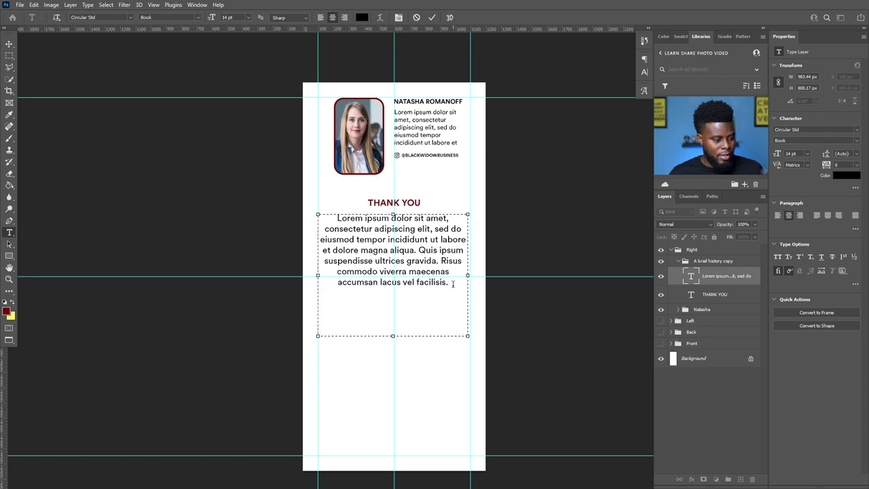
{"action": "left_click_drag", "start_coordinate": [395, 336], "coordinate": [399, 381]}
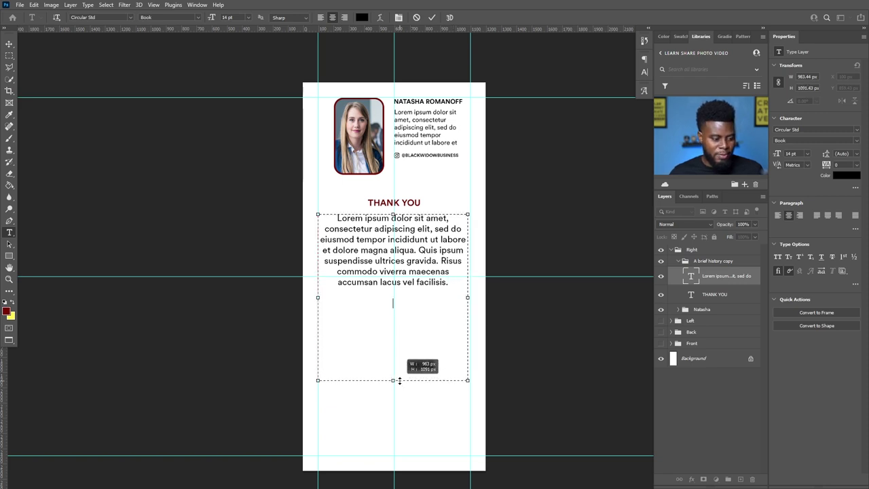
{"action": "key", "text": "Return"}
{"action": "left_click_drag", "start_coordinate": [453, 282], "coordinate": [334, 217]}
{"action": "key", "text": "ctrl+c"}
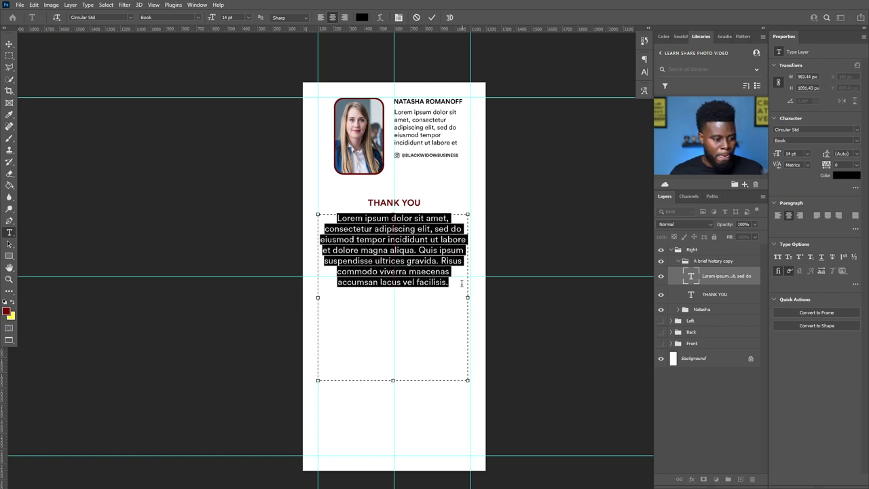
{"action": "left_click", "coordinate": [460, 282]}
{"action": "key", "text": "ctrl+v"}
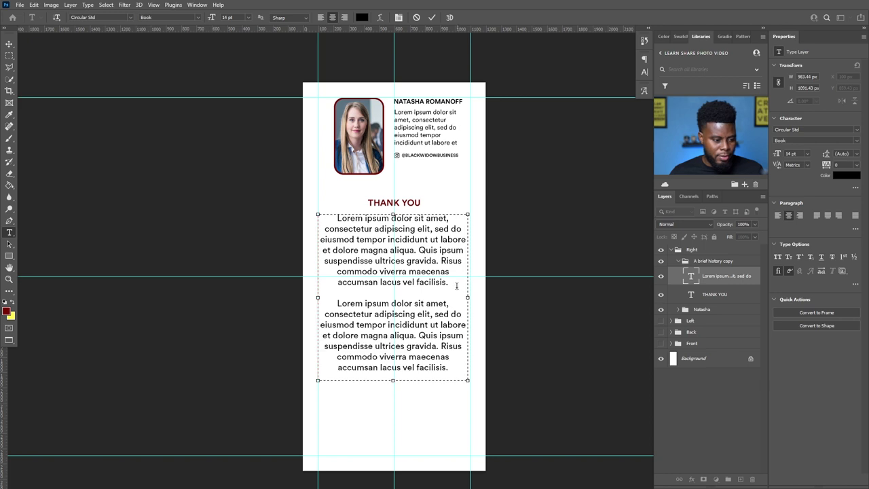
- Shorten the two-paragraph text box to about 1029 px high and commit the text edit
{"action": "left_click_drag", "start_coordinate": [392, 382], "coordinate": [392, 373]}
{"action": "left_click", "coordinate": [707, 281]}
{"action": "scroll", "coordinate": [446, 241], "scroll_direction": "down", "scroll_amount": 1}
{"action": "key", "text": "v"}
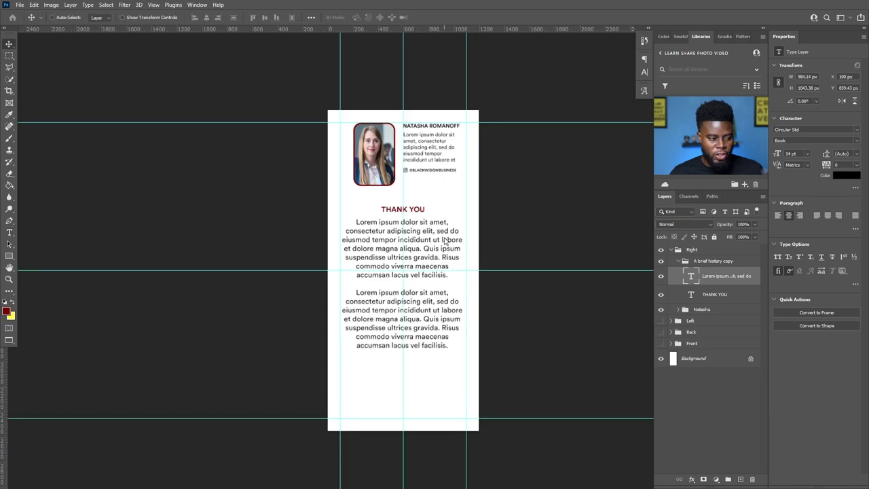
- Try removing the blank line between the two paragraphs, and put it back
{"action": "key", "text": "t"}
{"action": "left_click", "coordinate": [358, 293]}
{"action": "key", "text": "BackSpace"}
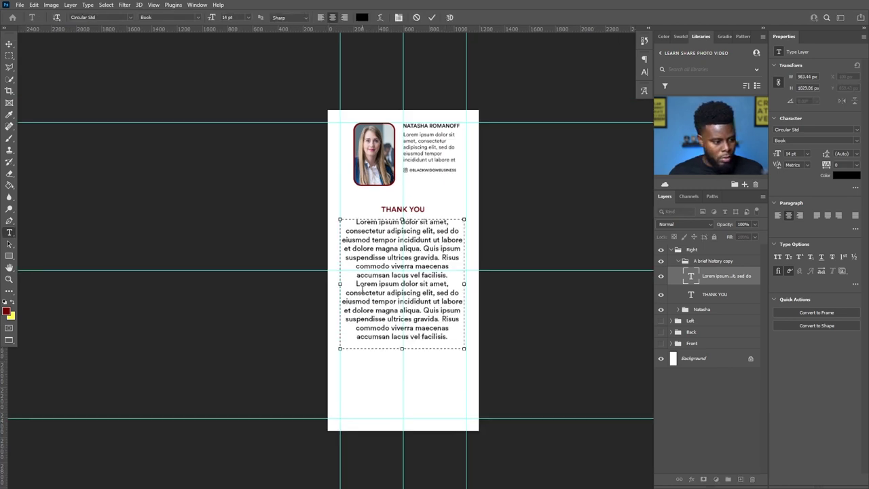
{"action": "key", "text": "Return"}
{"action": "key", "text": "ctrl+Return"}
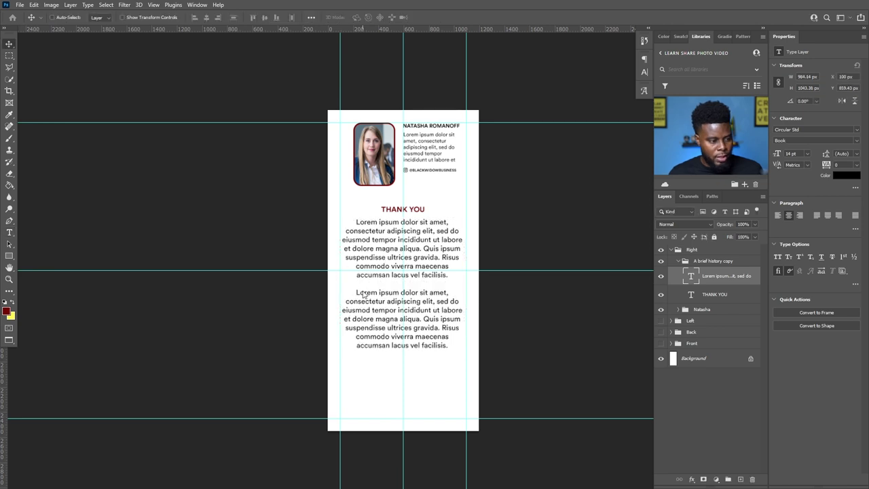
- Duplicate the second presenter's Instagram icon and handle layers and move the copies to the top of the Right group
{"action": "scroll", "coordinate": [384, 368], "scroll_direction": "up", "scroll_amount": 2}
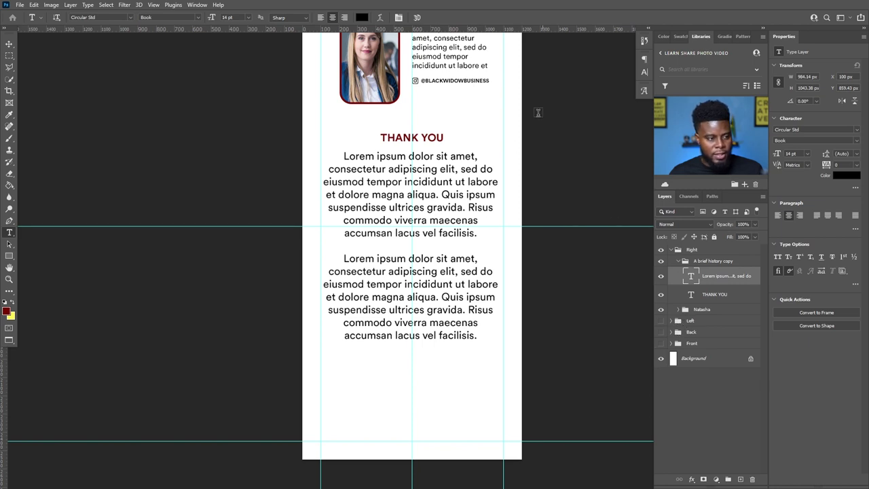
{"action": "scroll", "coordinate": [440, 107], "scroll_direction": "up", "scroll_amount": 2}
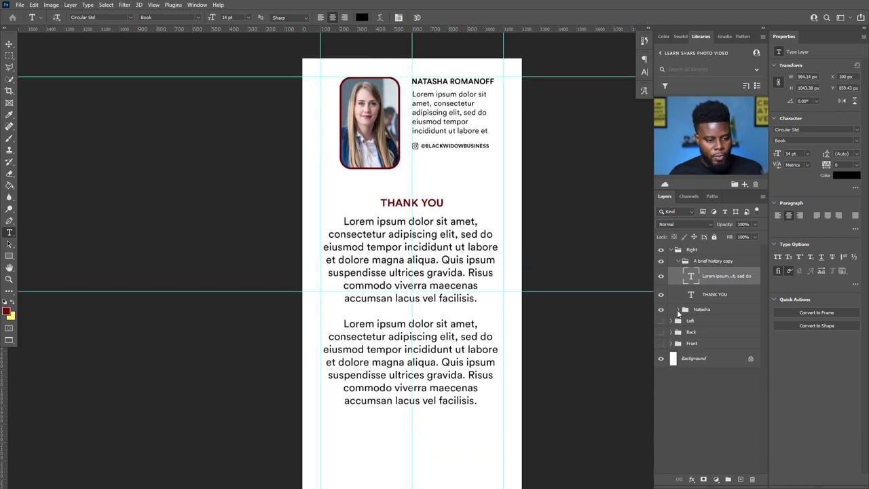
{"action": "left_click", "coordinate": [677, 310]}
{"action": "left_click", "coordinate": [717, 325]}
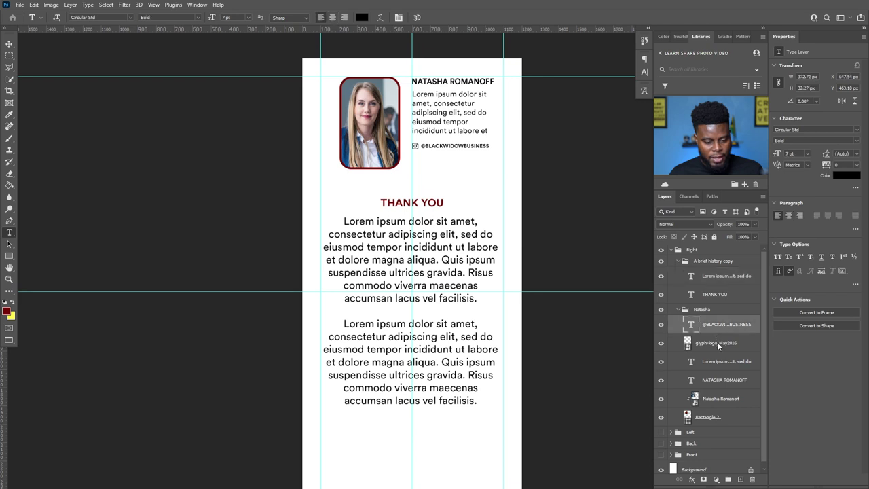
{"action": "left_click", "coordinate": [718, 343], "text": "shift"}
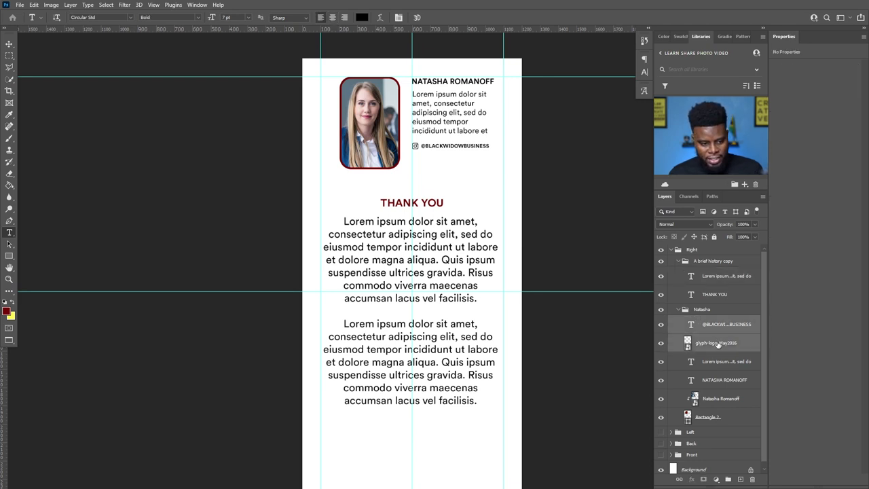
{"action": "key", "text": "ctrl+j"}
{"action": "left_click_drag", "start_coordinate": [715, 339], "coordinate": [709, 255]}
{"action": "left_click", "coordinate": [679, 346]}
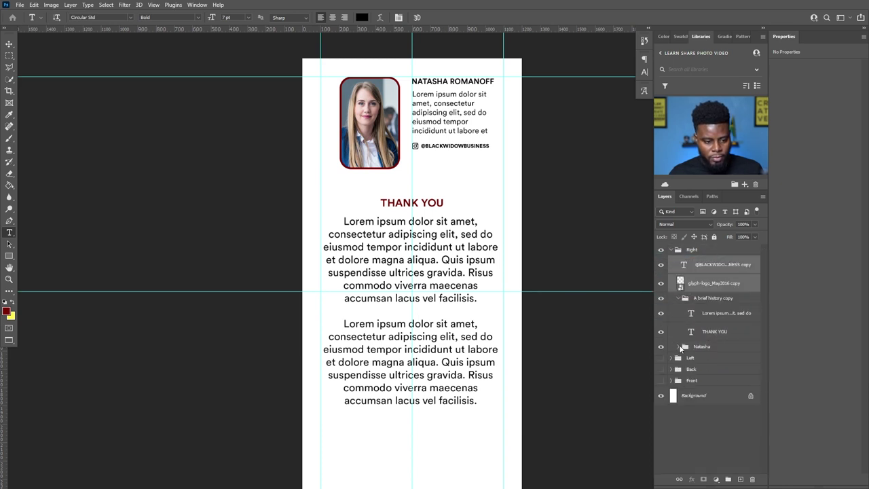
- Move the copied Instagram icon and handle down below the second paragraph
{"action": "key", "text": "v"}
{"action": "scroll", "coordinate": [452, 208], "scroll_direction": "down", "scroll_amount": 1}
{"action": "left_click_drag", "start_coordinate": [442, 129], "coordinate": [444, 422]}
{"action": "scroll", "coordinate": [431, 411], "scroll_direction": "down", "scroll_amount": 2}
{"action": "scroll", "coordinate": [428, 394], "scroll_direction": "up", "scroll_amount": 3}
{"action": "scroll", "coordinate": [425, 373], "scroll_direction": "down", "scroll_amount": 3}
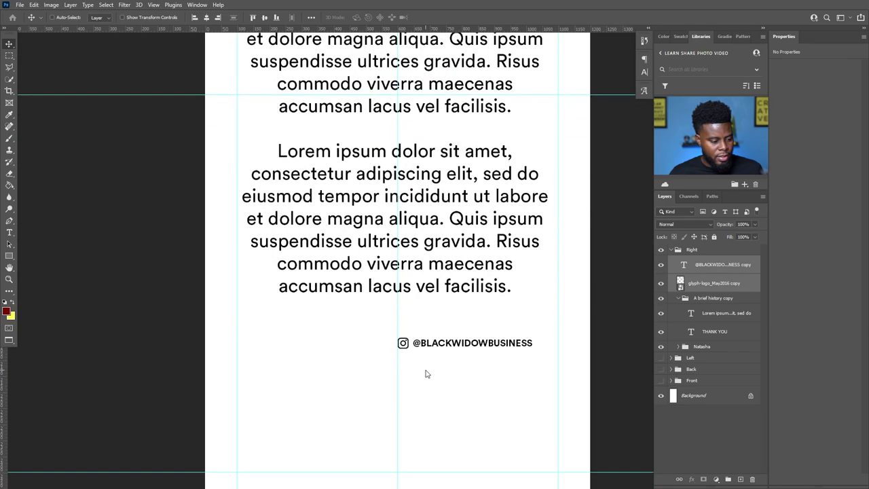
{"action": "scroll", "coordinate": [426, 370], "scroll_direction": "down", "scroll_amount": 1}
{"action": "scroll", "coordinate": [426, 370], "scroll_direction": "down", "scroll_amount": 1}
{"action": "scroll", "coordinate": [427, 366], "scroll_direction": "up", "scroll_amount": 3}
{"action": "key", "text": "t"}
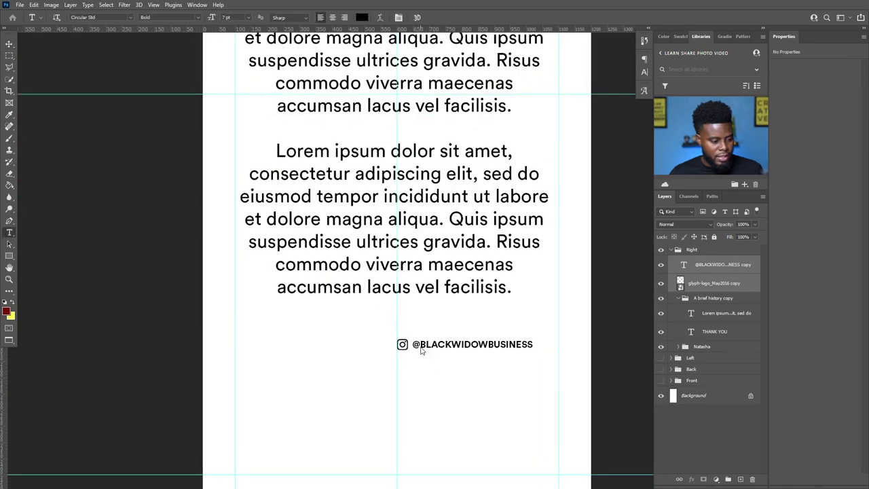
{"action": "left_click_drag", "start_coordinate": [421, 349], "coordinate": [541, 348]}
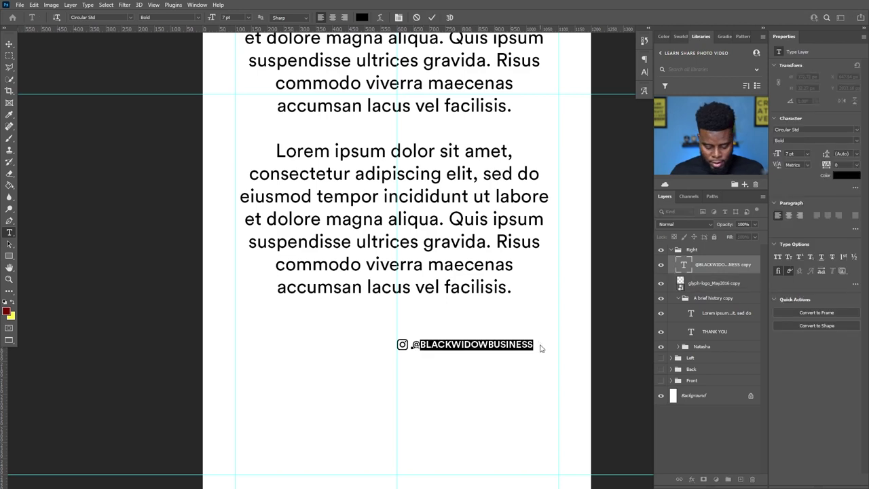
{"action": "type", "text": "DBP"}
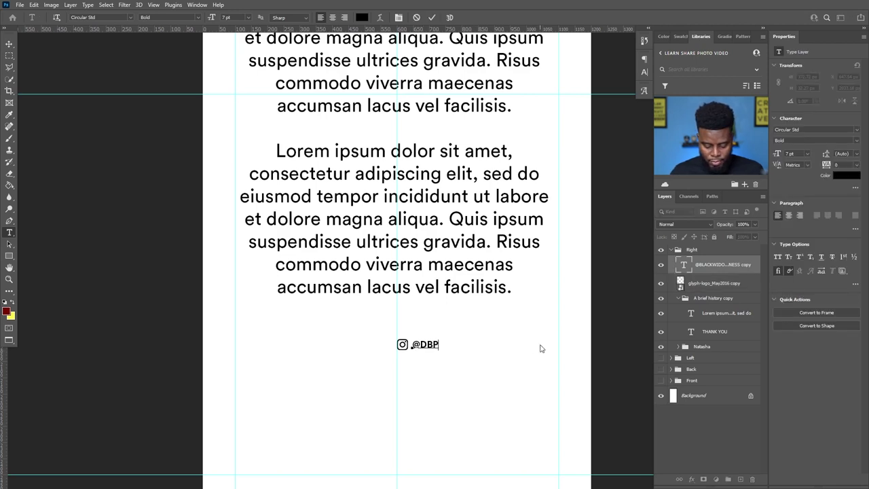
{"action": "type", "text": "LUSCON"}
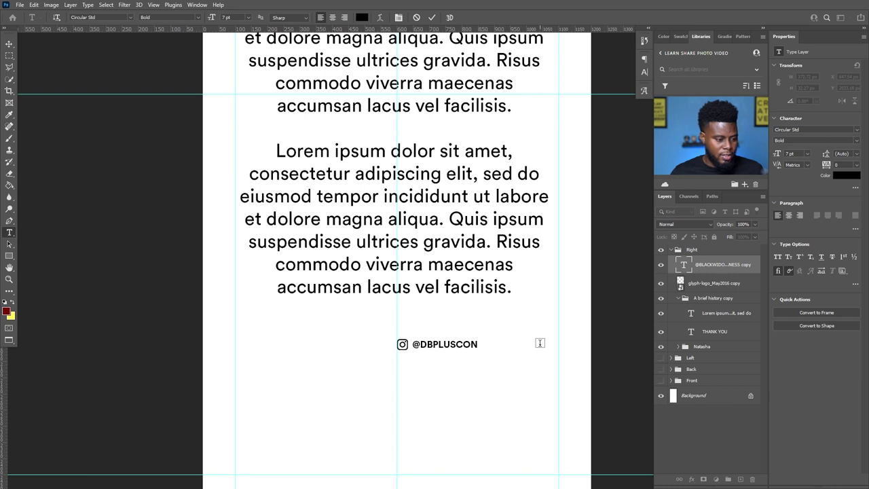
{"action": "key", "text": "ctrl+Return"}
{"action": "key", "text": "v"}
{"action": "left_click", "coordinate": [706, 285], "text": "shift"}
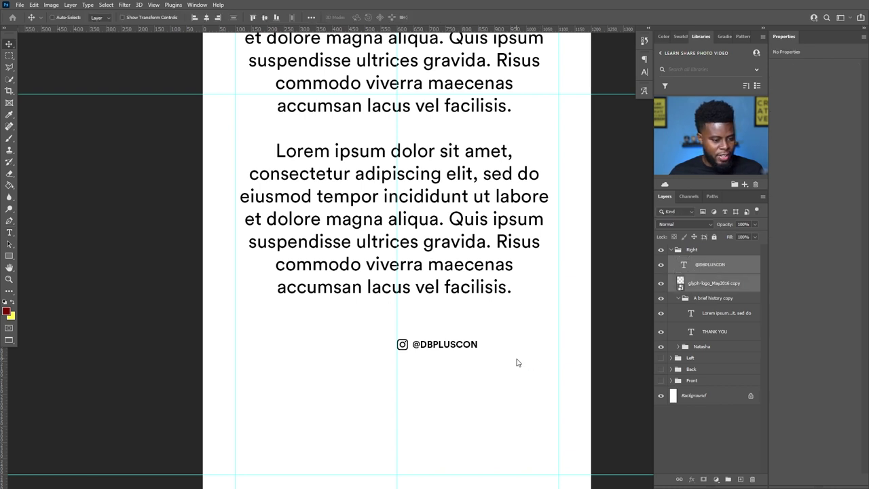
{"action": "key", "text": "ctrl+t"}
{"action": "key", "text": "shift+Up"}
{"action": "key", "text": "shift+Up"}
{"action": "key", "text": "shift+Up"}
{"action": "key", "text": "Return"}
{"action": "left_click_drag", "start_coordinate": [448, 301], "coordinate": [417, 399]}
{"action": "key", "text": "ctrl+t"}
{"action": "key", "text": "Return"}
{"action": "key", "text": "t"}
{"action": "left_click", "coordinate": [397, 370]}
{"action": "left_click", "coordinate": [399, 373]}
{"action": "type", "text": "FOLLW"}
{"action": "key", "text": "ctrl+a"}
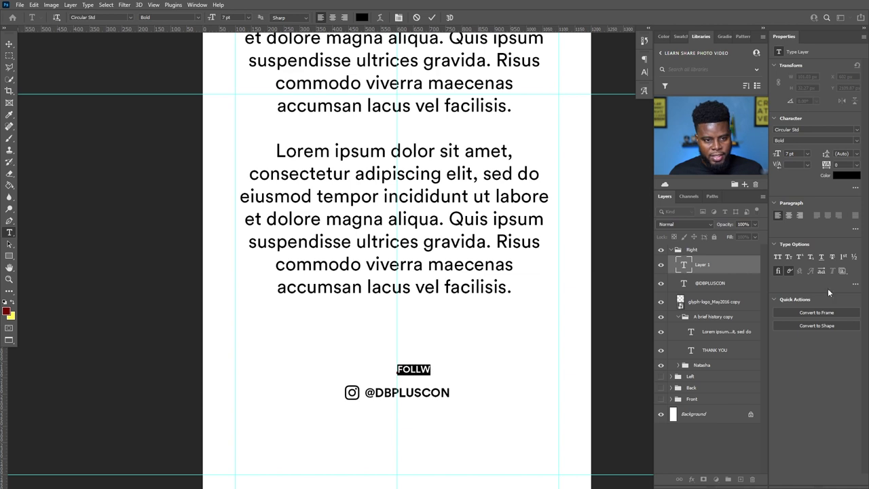
{"action": "left_click", "coordinate": [807, 154]}
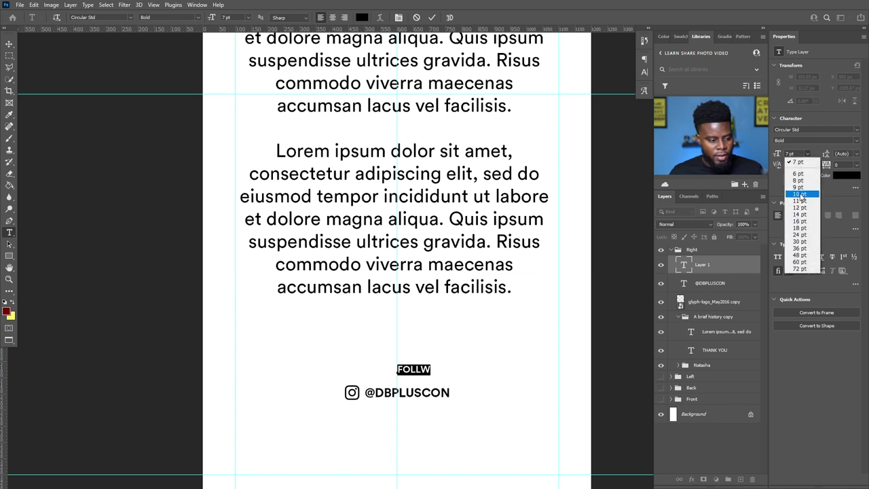
{"action": "left_click", "coordinate": [798, 194]}
{"action": "key", "text": "Right"}
{"action": "key", "text": "BackSpace"}
{"action": "type", "text": "W"}
{"action": "key", "text": "BackSpace"}
{"action": "type", "text": "OW"}
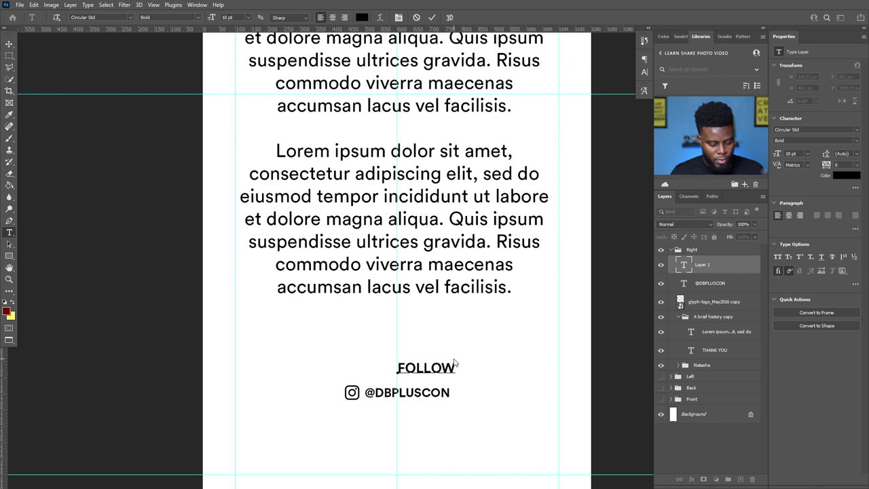
- Extend the new text to FOLLOW DIGITAL CONFERENCE and move it so it is centred above the handle
{"action": "type", "text": " DIGITAL CONFERENCE"}
{"action": "key", "text": "ctrl+Return"}
{"action": "key", "text": "v"}
{"action": "left_click_drag", "start_coordinate": [500, 374], "coordinate": [361, 362]}
- Append ON INSTAGRAM to the FOLLOW DIGITAL CONFERENCE text and break it onto a second line
{"action": "key", "text": "t"}
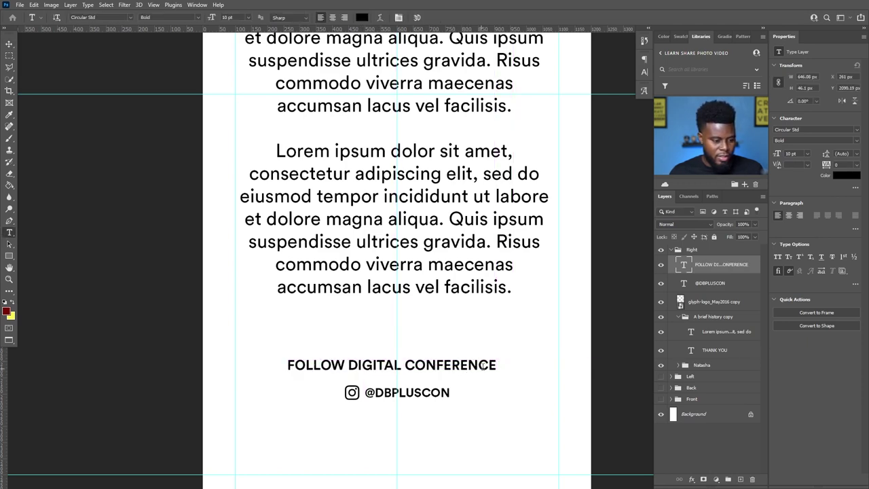
{"action": "left_click", "coordinate": [496, 365]}
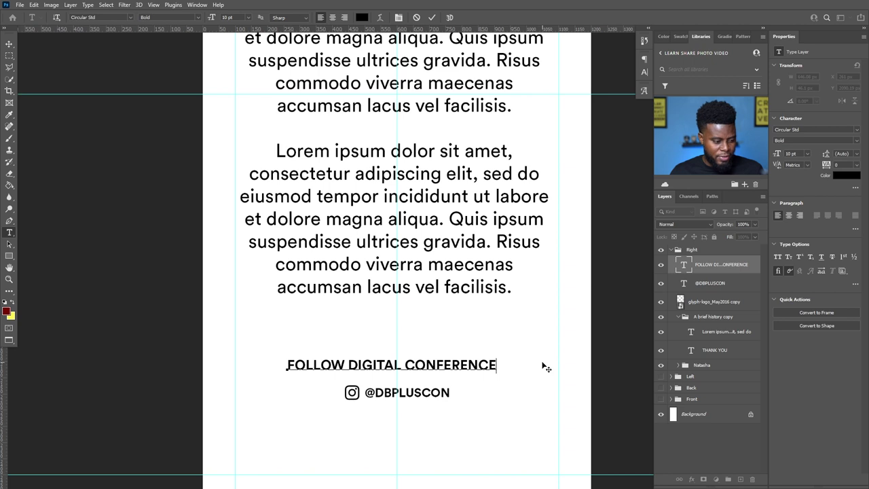
{"action": "type", "text": "ON "}
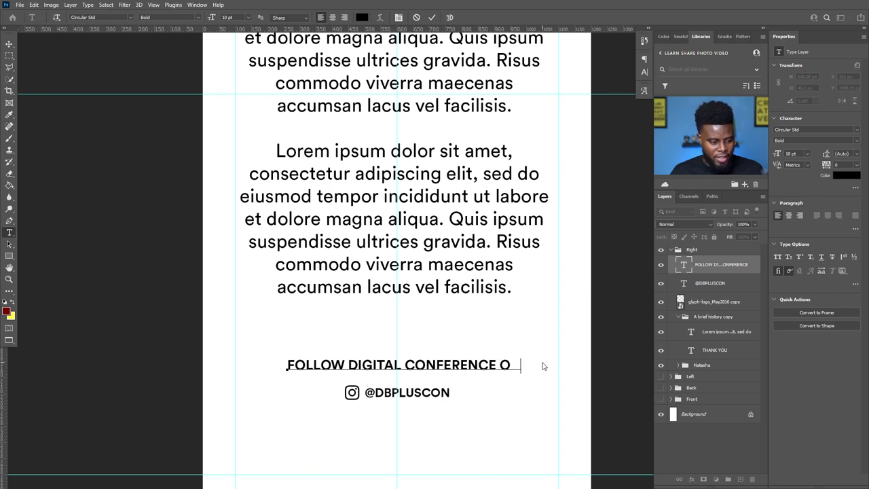
{"action": "type", "text": "INSTAGRA"}
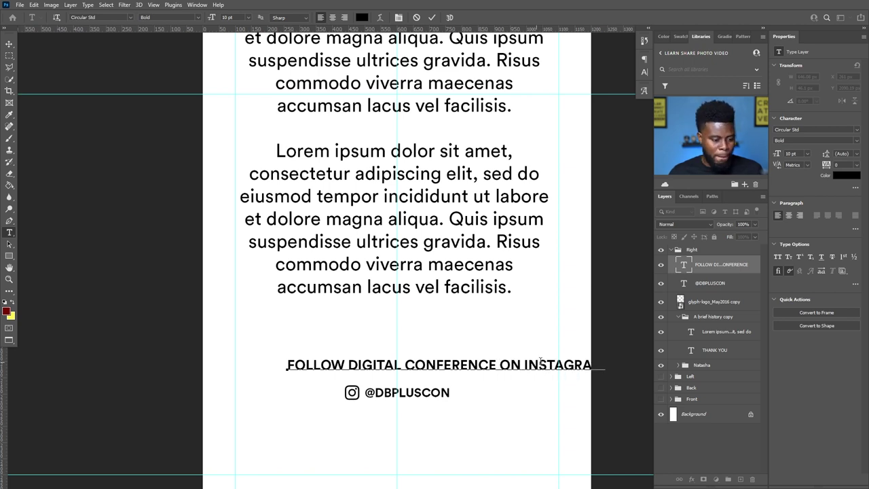
{"action": "left_click", "coordinate": [500, 364]}
{"action": "key", "text": "Return"}
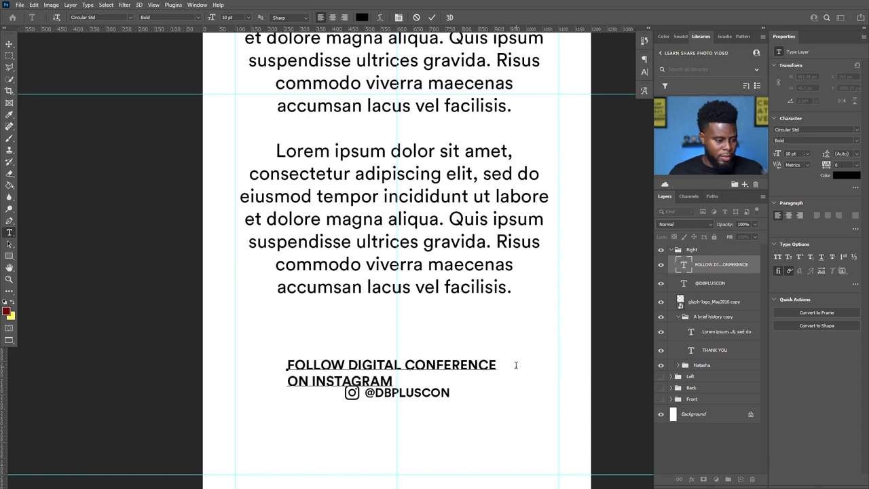
- Centre-align the two-line follow text and position it on the vertical guide, clear of the Instagram icon and handle
{"action": "key", "text": "ctrl+a"}
{"action": "key", "text": "ctrl+shift+c"}
{"action": "left_click", "coordinate": [293, 392]}
{"action": "left_click_drag", "start_coordinate": [293, 392], "coordinate": [418, 352]}
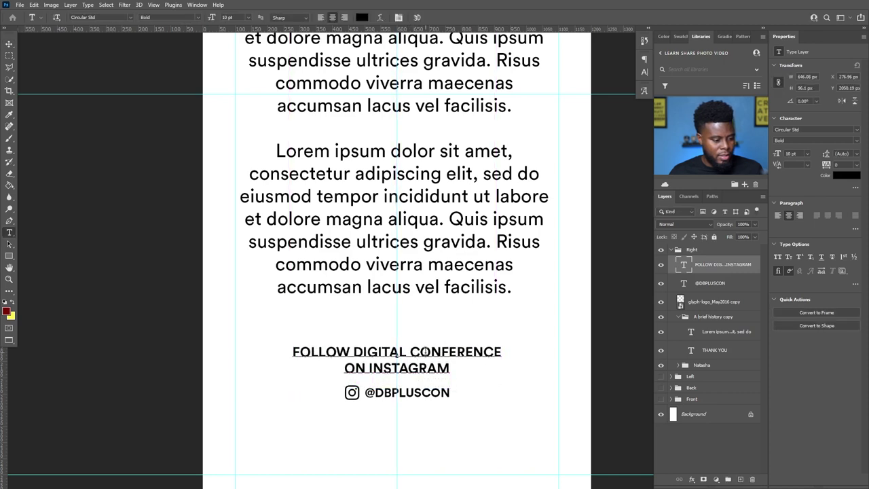
- Set the font size of the whole follow text to 8 pt
{"action": "double_click", "coordinate": [683, 264]}
{"action": "left_click", "coordinate": [790, 154]}
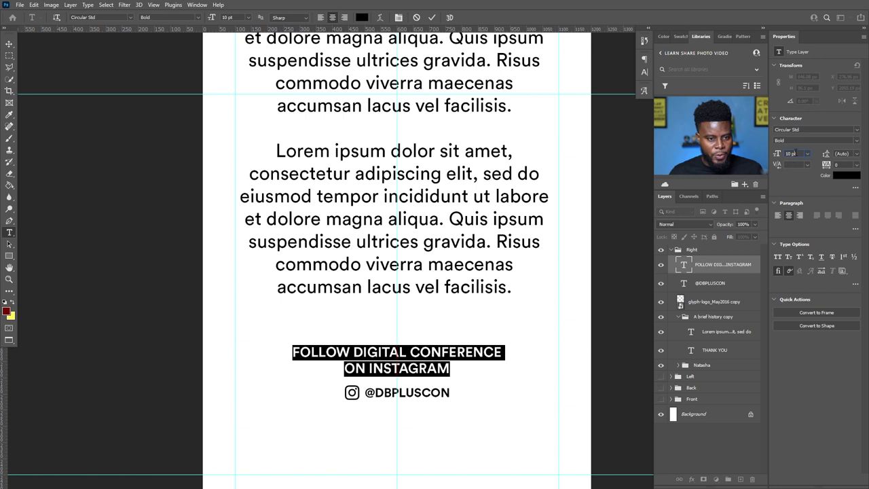
{"action": "type", "text": "8"}
{"action": "key", "text": "Return"}
- Join the follow text into the single line FOLLOW DIGITAL CONFERENCE ON INSTAGRAM and move it down closer to the handle
{"action": "left_click", "coordinate": [487, 354]}
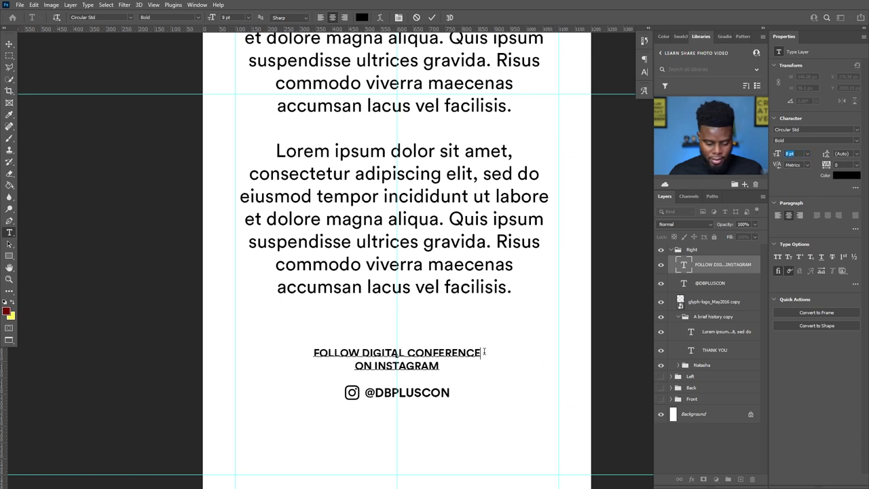
{"action": "key", "text": "Delete"}
{"action": "key", "text": "ctrl+Return"}
{"action": "key", "text": "v"}
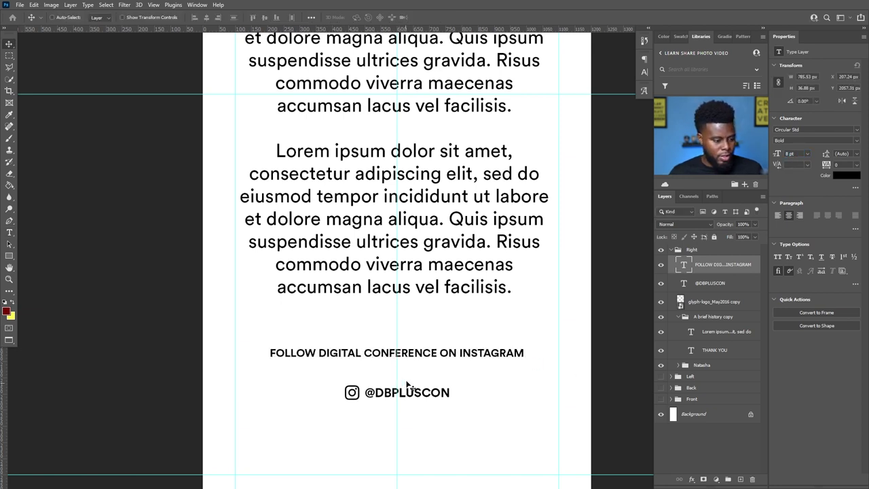
{"action": "left_click_drag", "start_coordinate": [417, 357], "coordinate": [415, 368]}
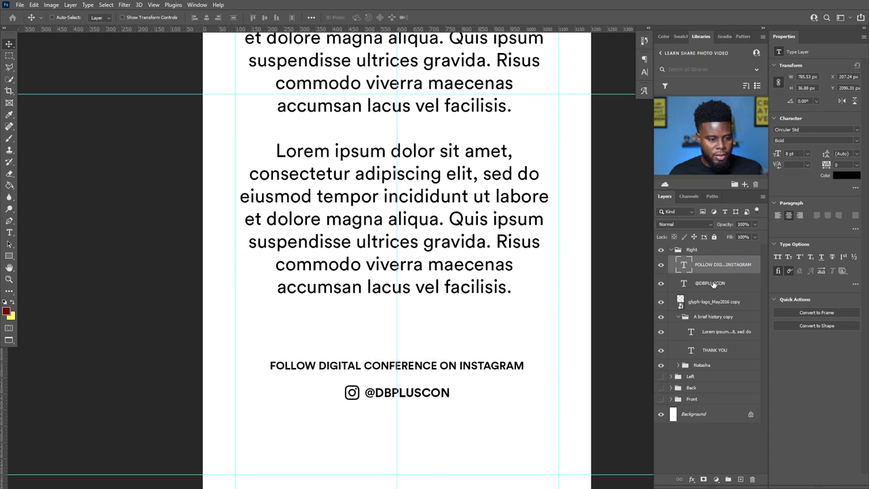
{"action": "left_click", "coordinate": [713, 283]}
{"action": "left_click", "coordinate": [713, 301], "text": "shift"}
{"action": "key", "text": "ctrl+t"}
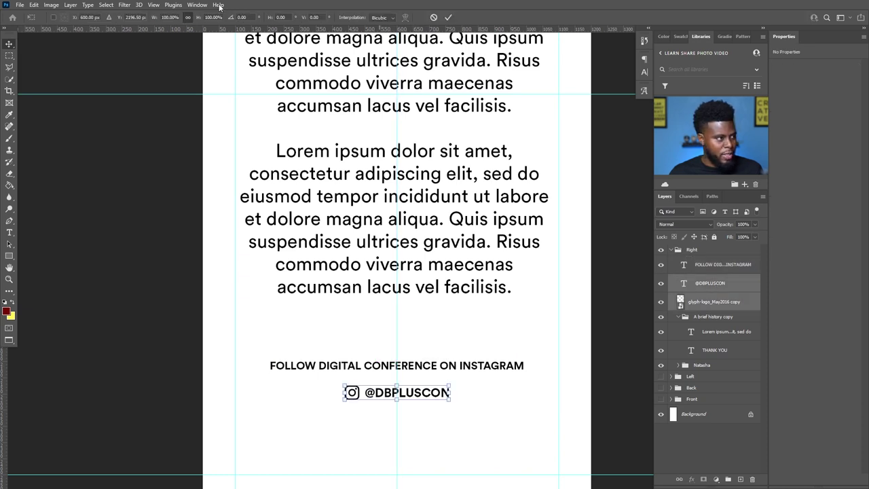
{"action": "type", "text": "90"}
{"action": "key", "text": "Return"}
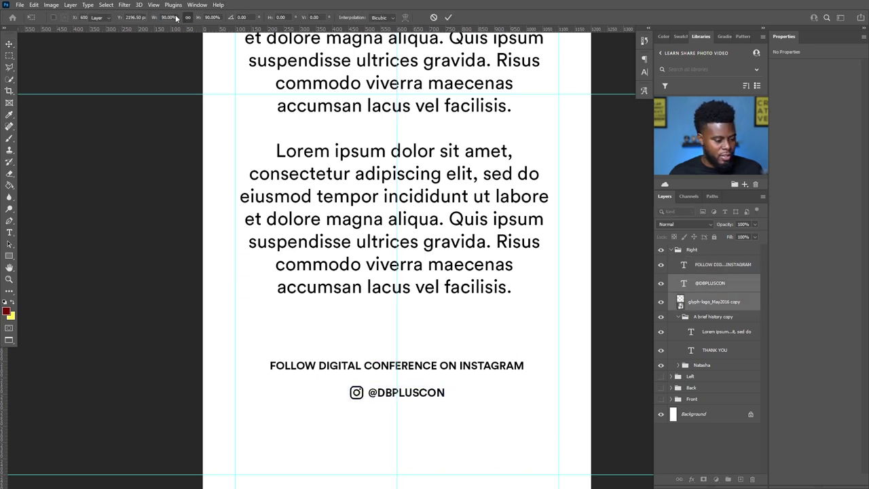
{"action": "key", "text": "Return"}
{"action": "scroll", "coordinate": [407, 327], "scroll_direction": "down", "scroll_amount": 5}
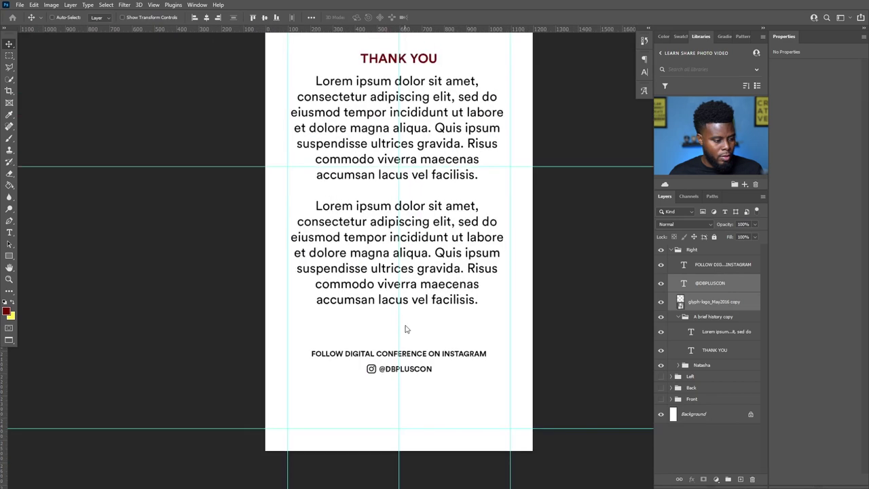
{"action": "scroll", "coordinate": [422, 295], "scroll_direction": "up", "scroll_amount": 2}
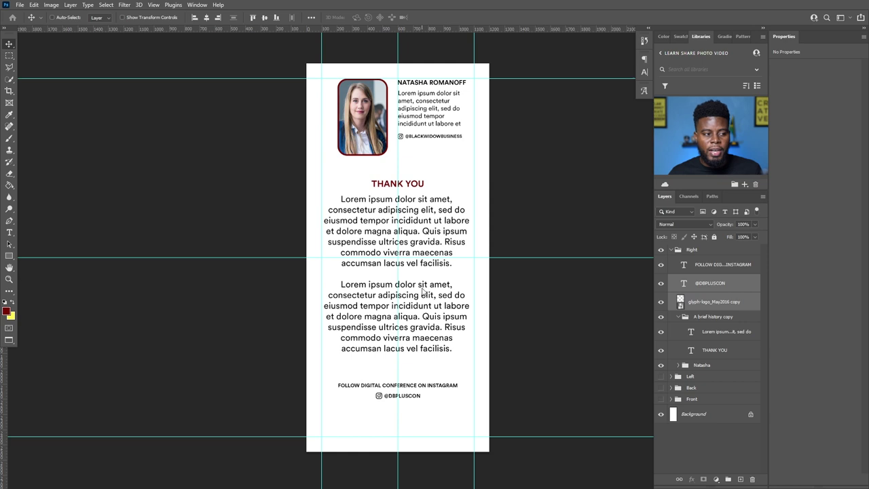
- Collapse the Right group and compare the Right and Left panels by showing them one at a time
{"action": "left_click", "coordinate": [671, 250]}
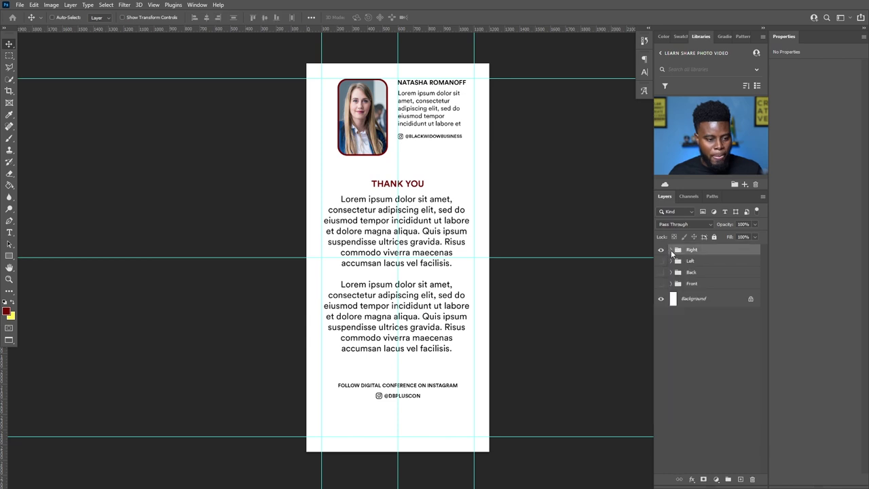
{"action": "left_click", "coordinate": [661, 250]}
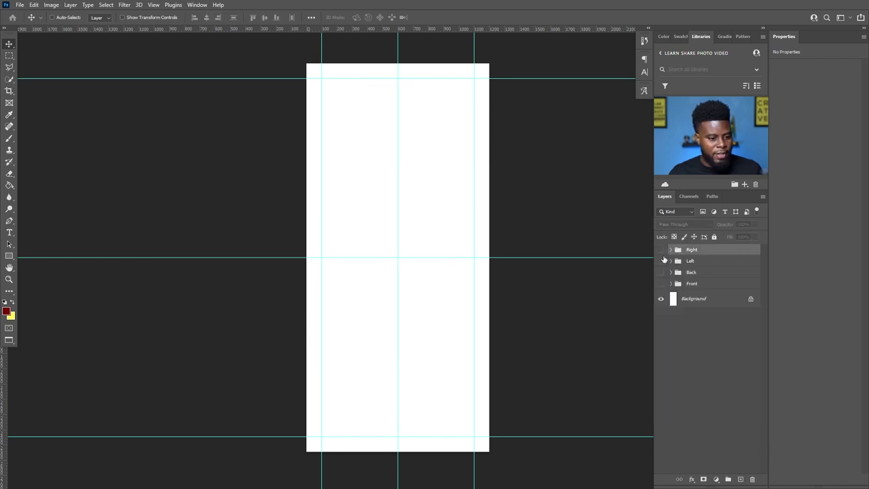
{"action": "left_click", "coordinate": [662, 260]}
{"action": "left_click", "coordinate": [663, 261]}
{"action": "left_click", "coordinate": [661, 250]}
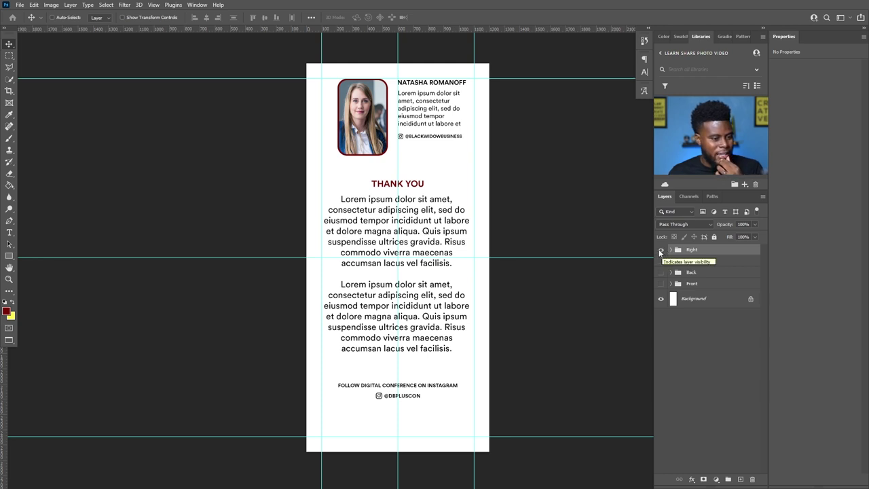
{"action": "left_click", "coordinate": [661, 250]}
{"action": "left_click", "coordinate": [661, 262]}
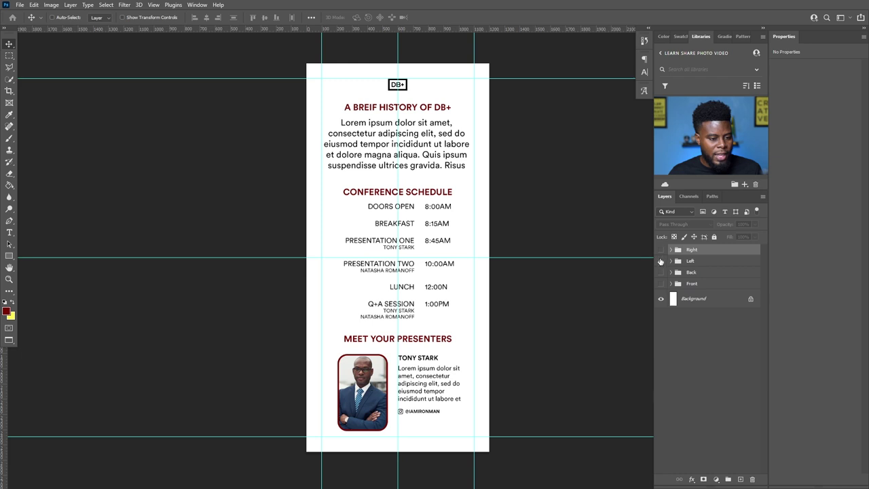
{"action": "left_click", "coordinate": [661, 250]}
{"action": "left_click", "coordinate": [661, 249]}
{"action": "left_click", "coordinate": [661, 262]}
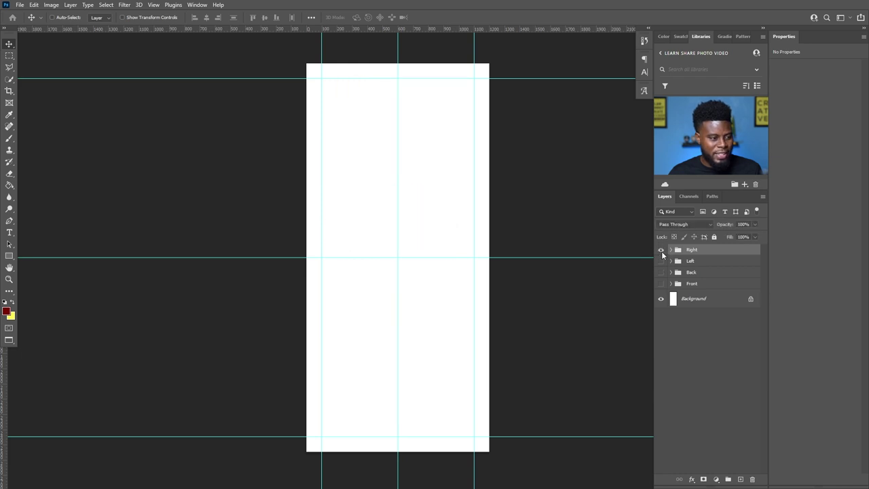
{"action": "left_click", "coordinate": [661, 250]}
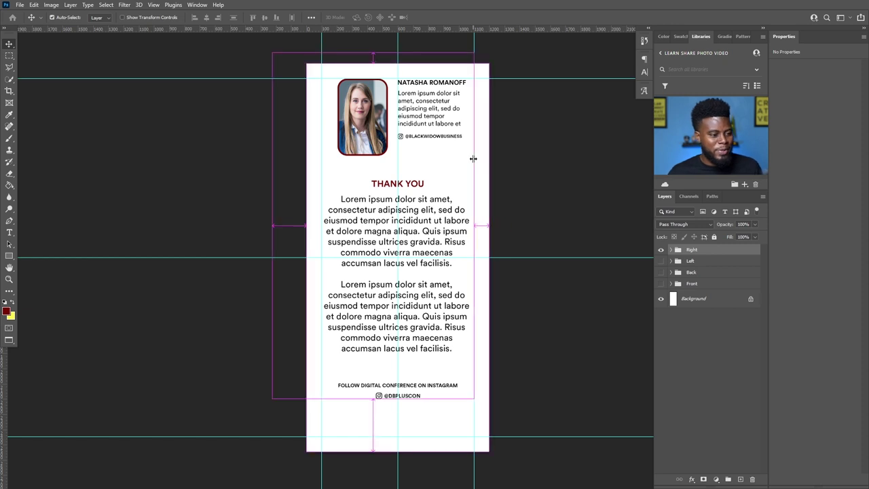
- Review the Left, Front and Back panels by showing each group on its own
{"action": "left_click", "coordinate": [661, 249]}
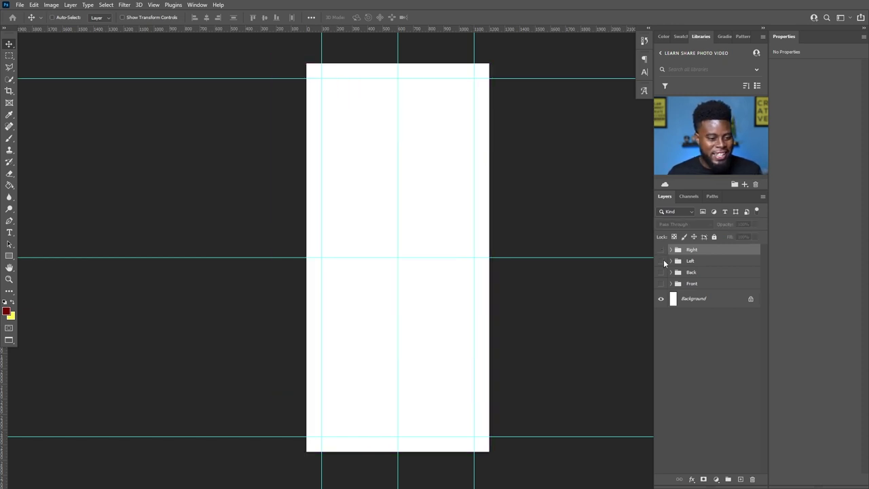
{"action": "left_click", "coordinate": [661, 262]}
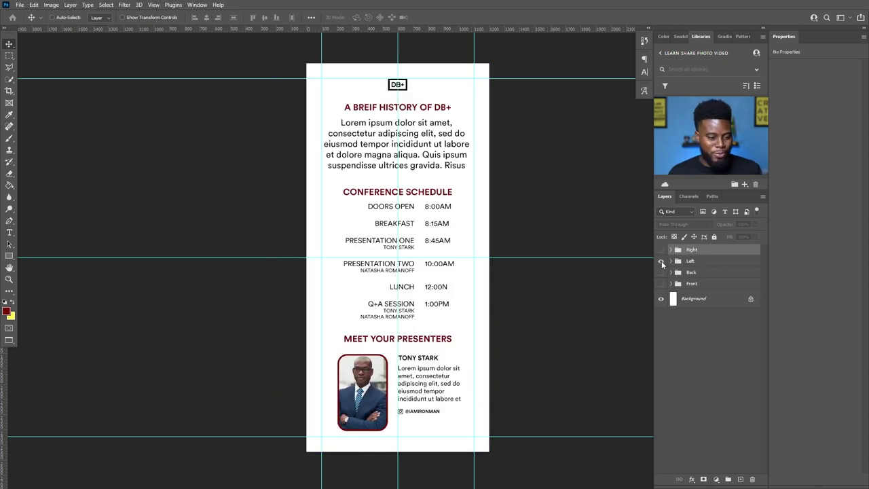
{"action": "left_click", "coordinate": [661, 260]}
{"action": "left_click", "coordinate": [661, 272]}
{"action": "left_click", "coordinate": [661, 272]}
{"action": "left_click", "coordinate": [661, 283]}
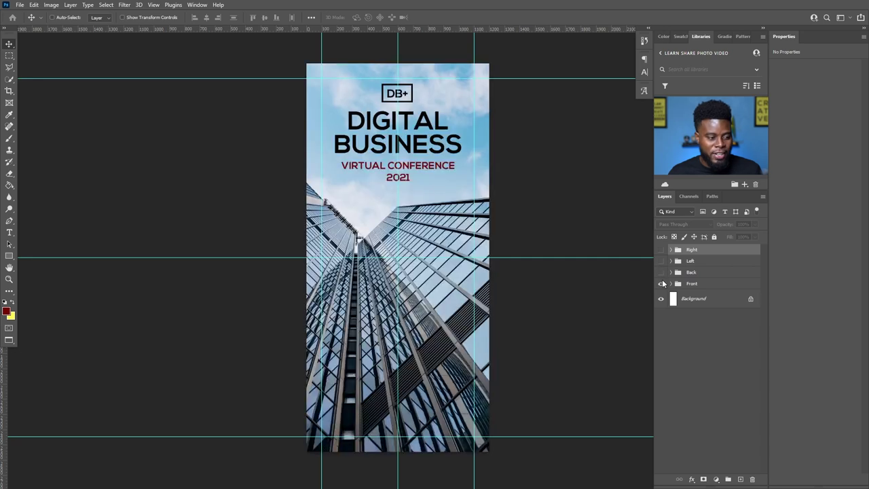
{"action": "left_click", "coordinate": [661, 284]}
{"action": "left_click", "coordinate": [661, 272]}
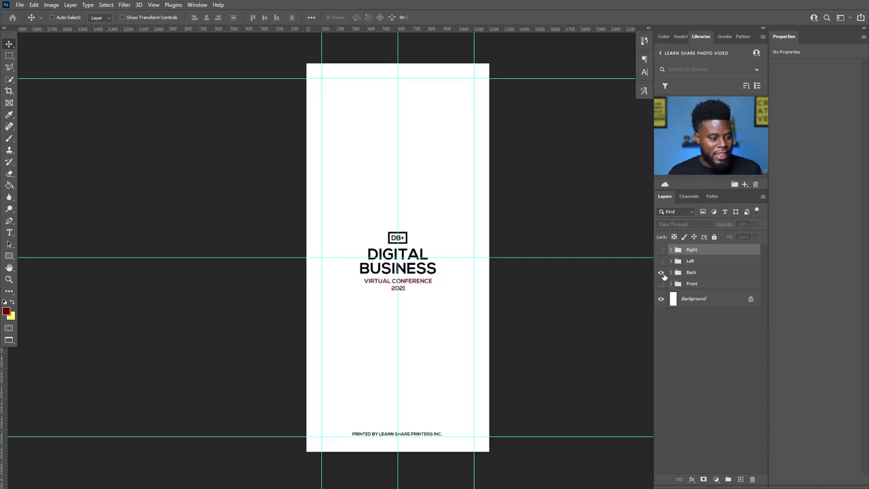
{"action": "left_click", "coordinate": [661, 273]}
{"action": "left_click", "coordinate": [661, 261]}
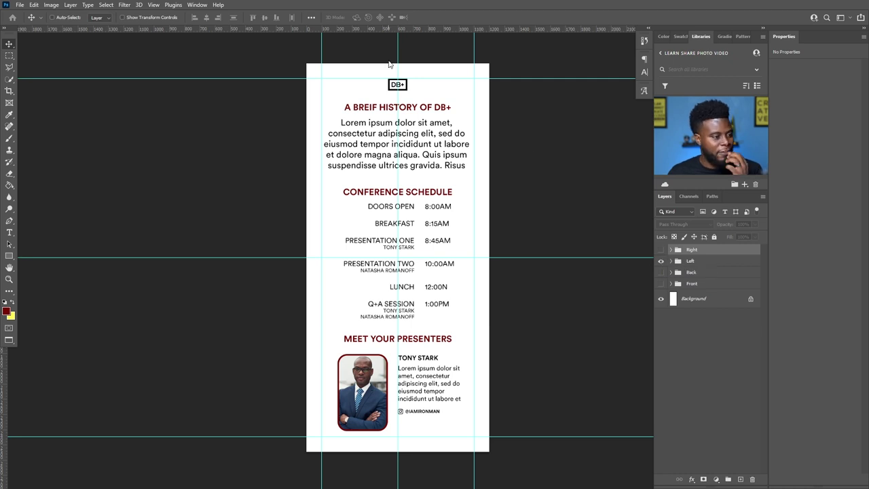
- Check the Right, Left, Back and Front panels once more, one group at a time
{"action": "left_click", "coordinate": [661, 261]}
{"action": "left_click", "coordinate": [660, 251]}
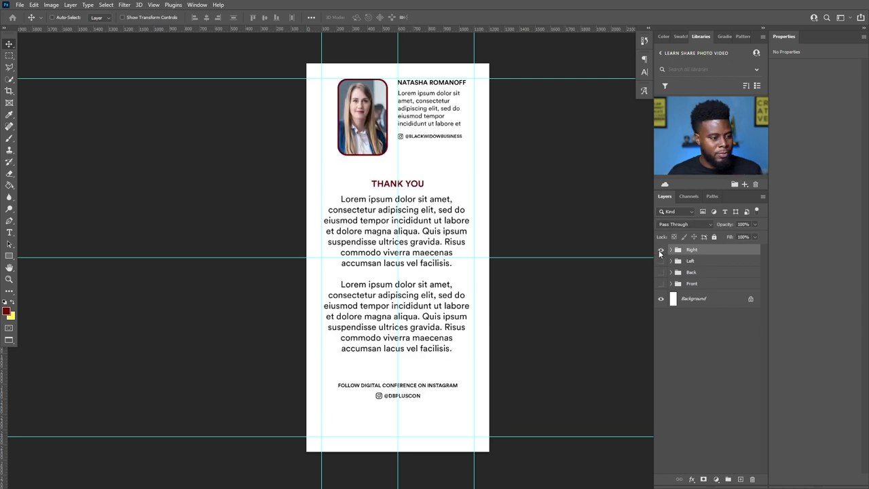
{"action": "left_click", "coordinate": [661, 250]}
{"action": "left_click", "coordinate": [661, 261]}
{"action": "left_click", "coordinate": [661, 261]}
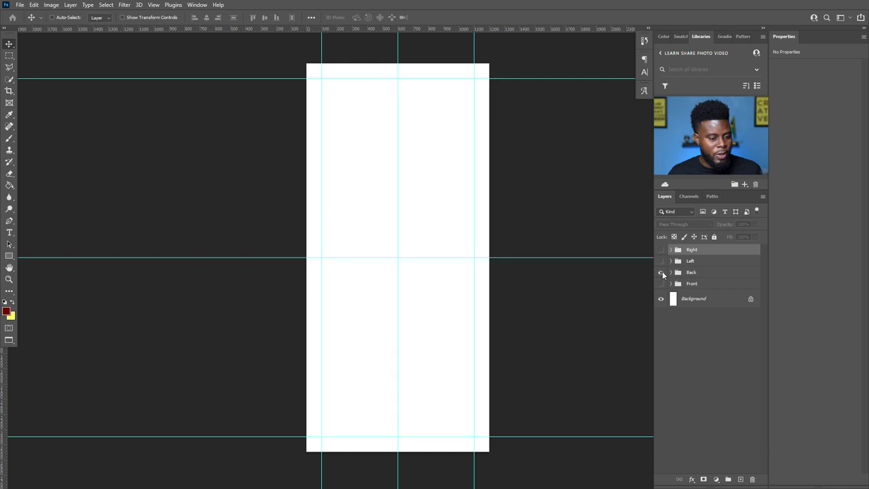
{"action": "left_click", "coordinate": [662, 272]}
{"action": "left_click", "coordinate": [661, 272]}
{"action": "left_click", "coordinate": [662, 283]}
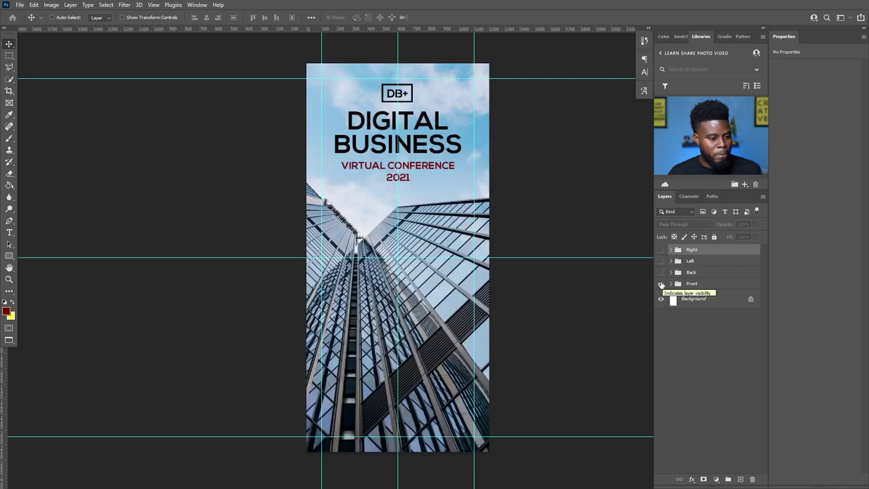
{"action": "left_click", "coordinate": [662, 284]}
{"action": "left_click", "coordinate": [662, 284]}
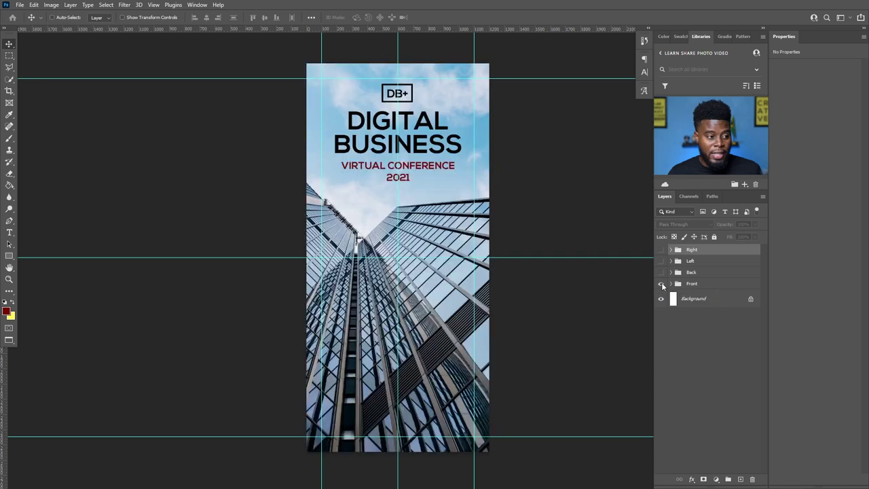
- Hide the Front panel and leave the Left panel as the only visible group above the background
{"action": "left_click", "coordinate": [661, 284]}
{"action": "left_click", "coordinate": [662, 272]}
{"action": "left_click", "coordinate": [661, 273]}
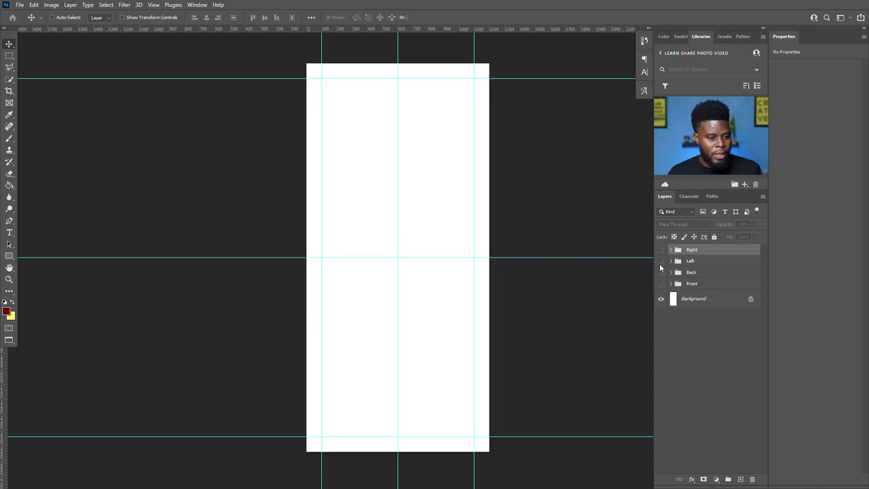
{"action": "left_click", "coordinate": [661, 261]}
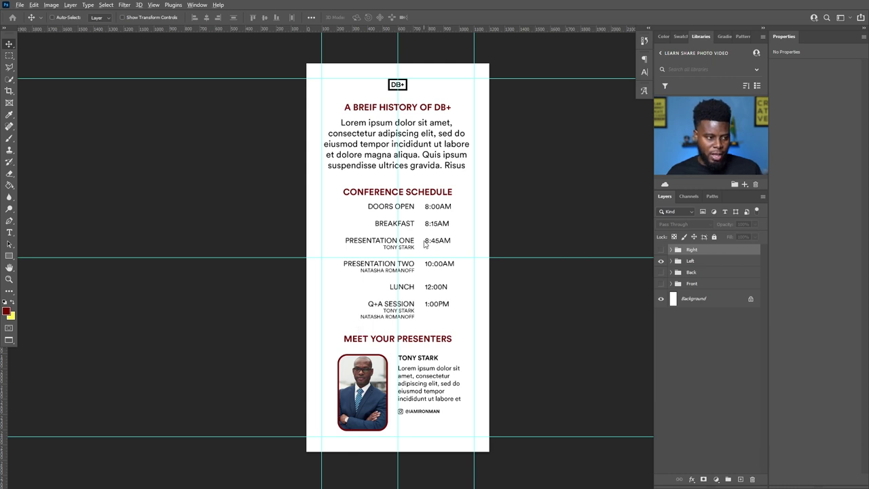
{"action": "scroll", "coordinate": [424, 242], "scroll_direction": "up", "scroll_amount": 1}
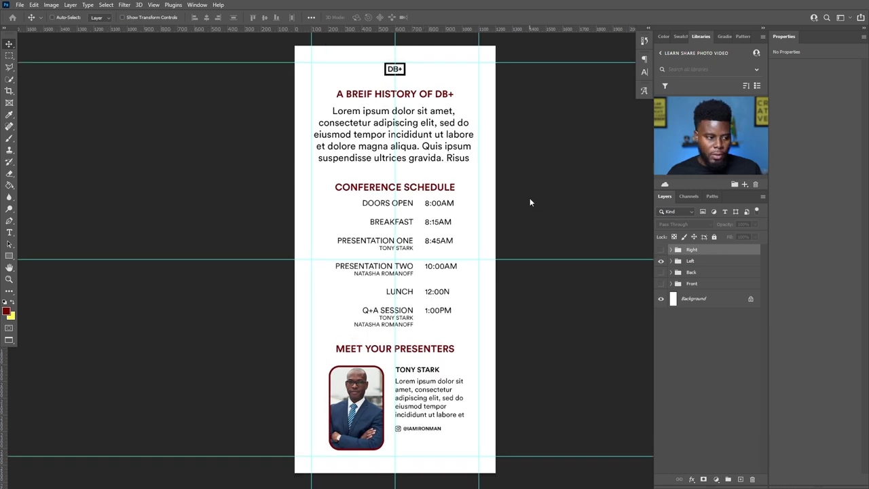
- Hide the Left panel and show the Front panel as the only visible group above the background
{"action": "left_click", "coordinate": [660, 260]}
{"action": "left_click", "coordinate": [661, 283]}
{"action": "left_click", "coordinate": [661, 283]}
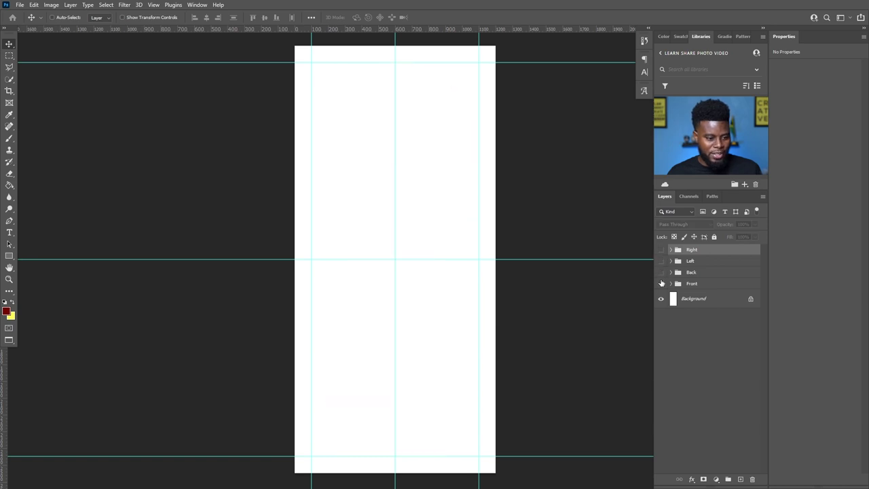
{"action": "left_click", "coordinate": [661, 283]}
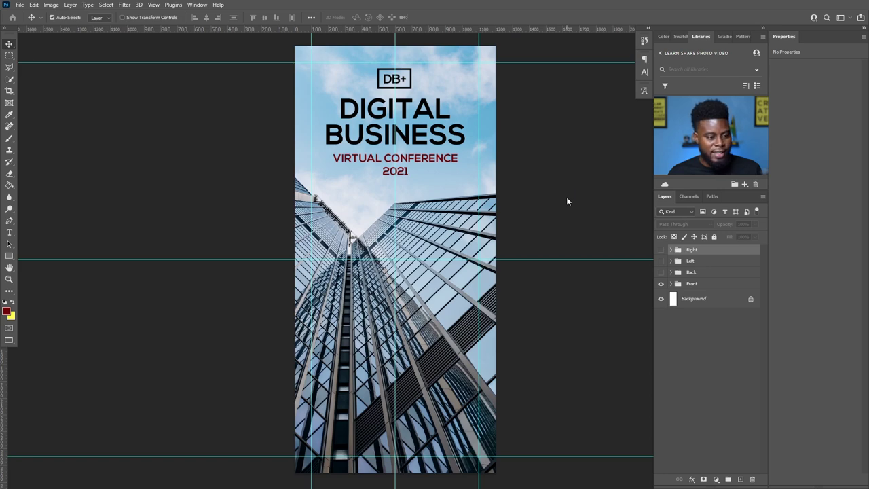
- Save a JPEG copy of the Front panel named LSPV Brochure Tutorial Front in the LSPV 050 folder
{"action": "key", "text": "ctrl+alt+s"}
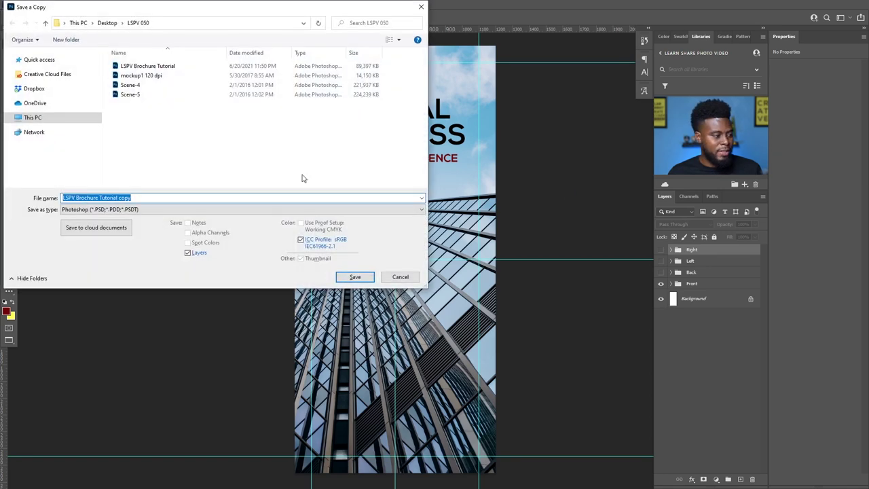
{"action": "left_click", "coordinate": [184, 198]}
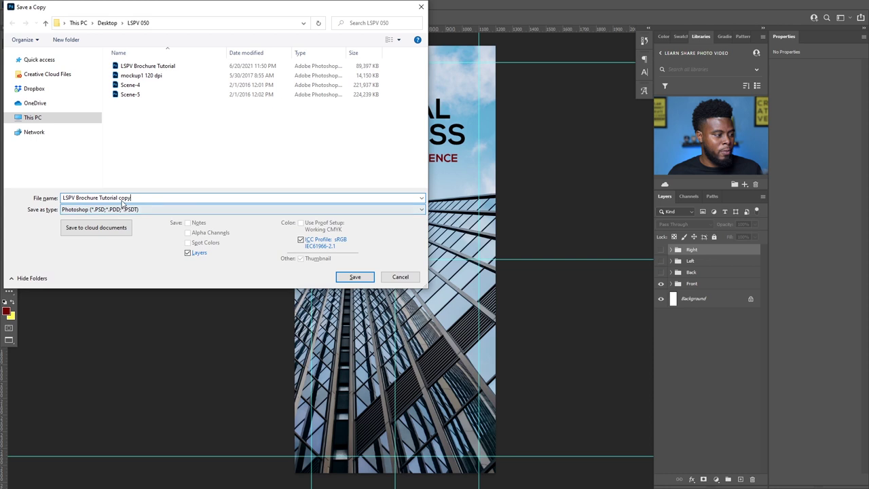
{"action": "double_click", "coordinate": [125, 199]}
{"action": "key", "text": "BackSpace"}
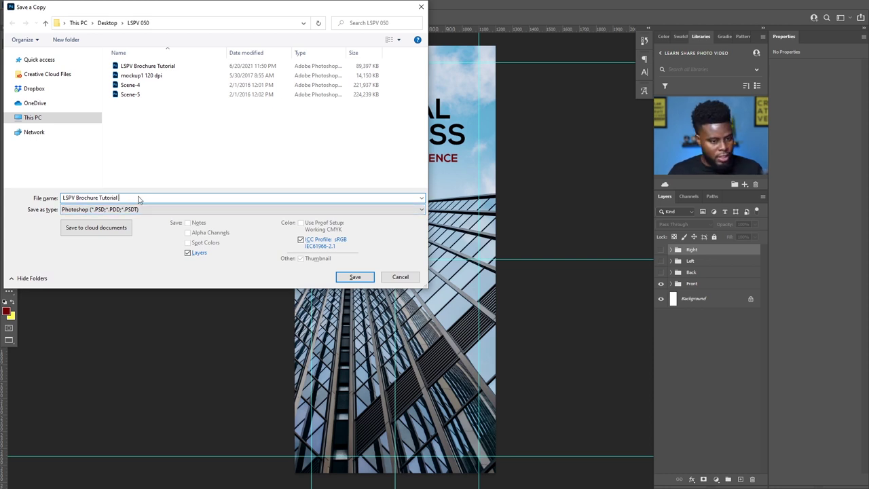
{"action": "type", "text": "Front"}
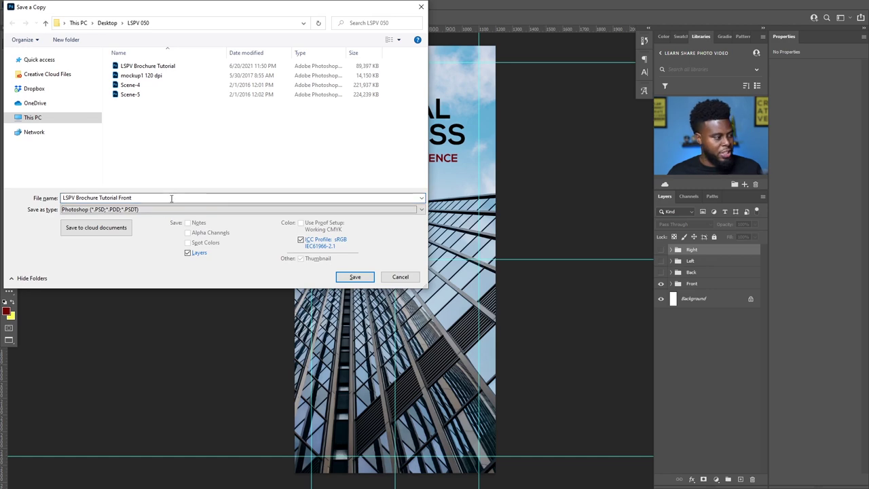
{"action": "left_click", "coordinate": [129, 210]}
{"action": "key", "text": "j"}
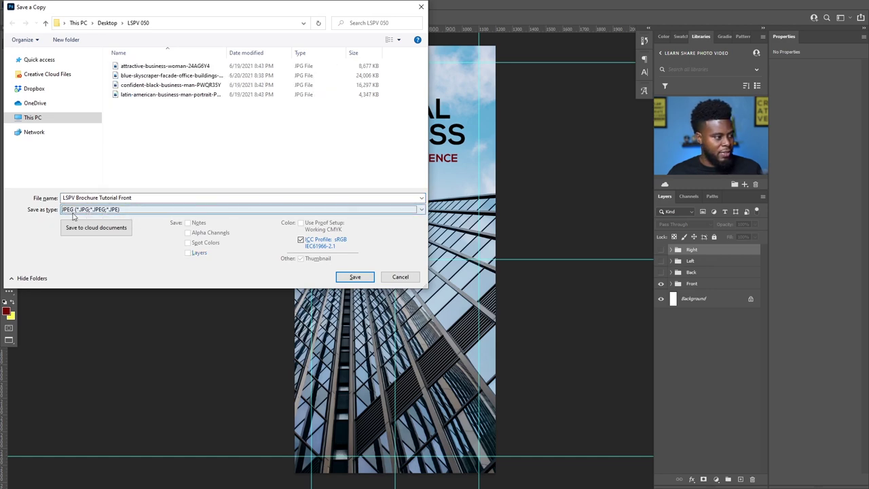
{"action": "left_click", "coordinate": [355, 280]}
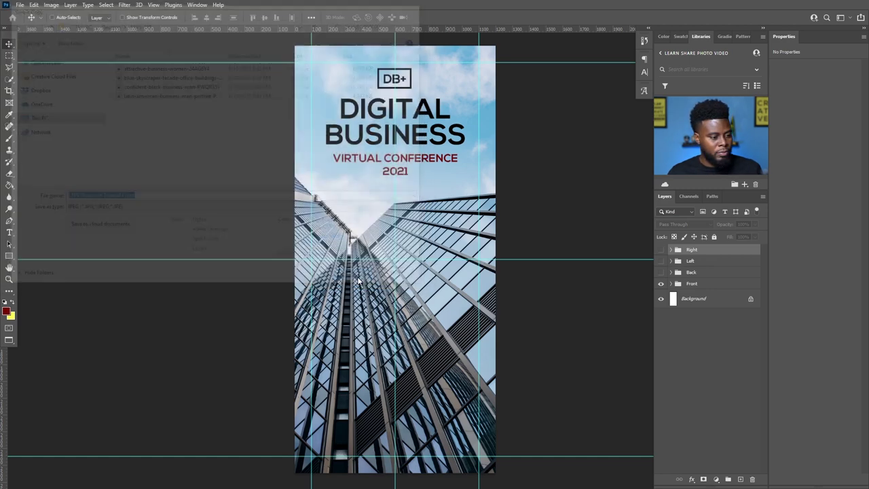
{"action": "left_click", "coordinate": [490, 123]}
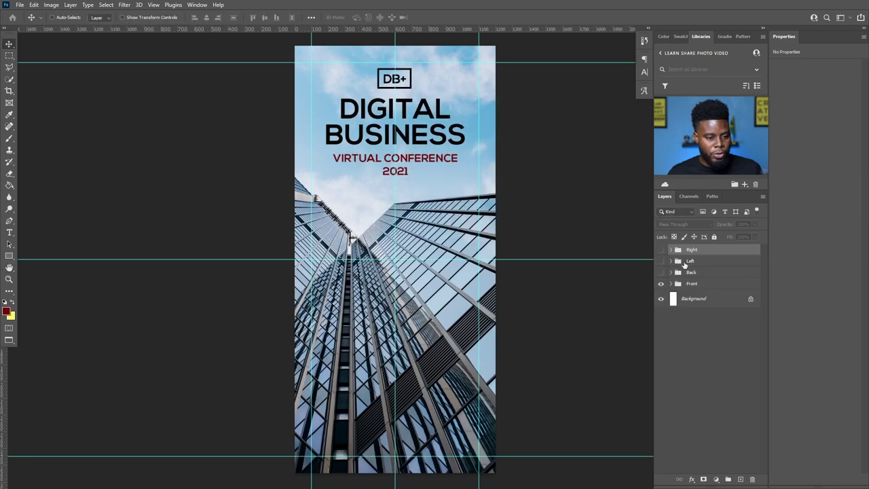
- Show the Back panel instead of the Front and save a JPEG copy named LSPV Brochure Tutorial Back
{"action": "left_click_drag", "start_coordinate": [662, 284], "coordinate": [663, 274]}
{"action": "left_click", "coordinate": [662, 273]}
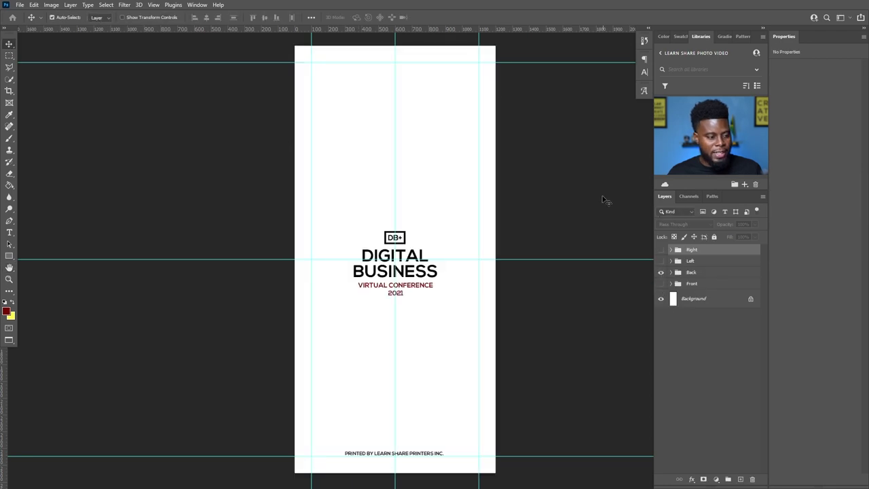
{"action": "key", "text": "ctrl+alt+s"}
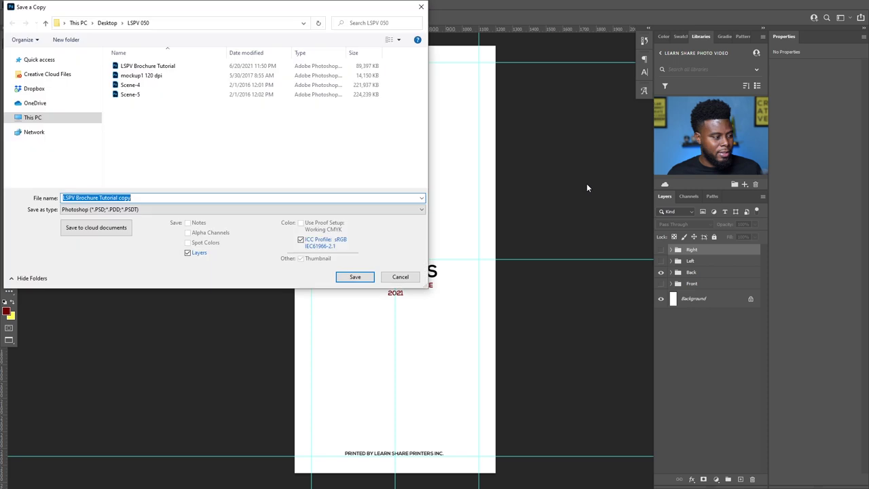
{"action": "key", "text": "BackSpace"}
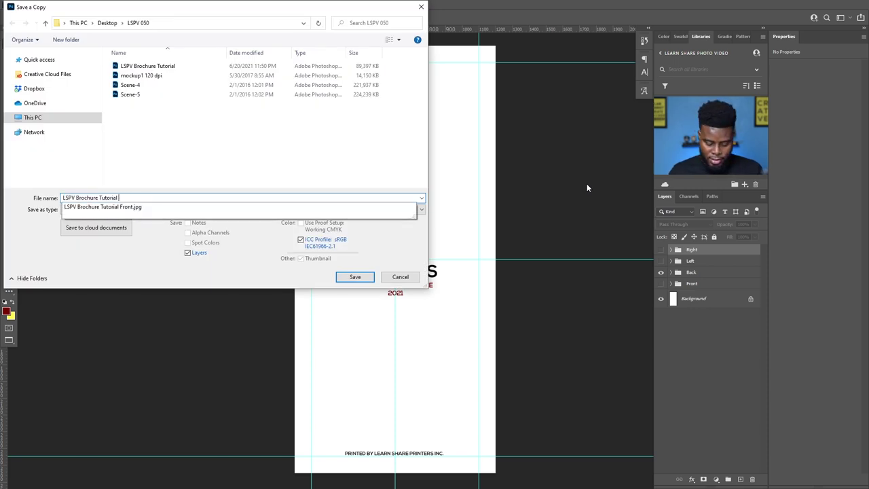
{"action": "type", "text": "Back"}
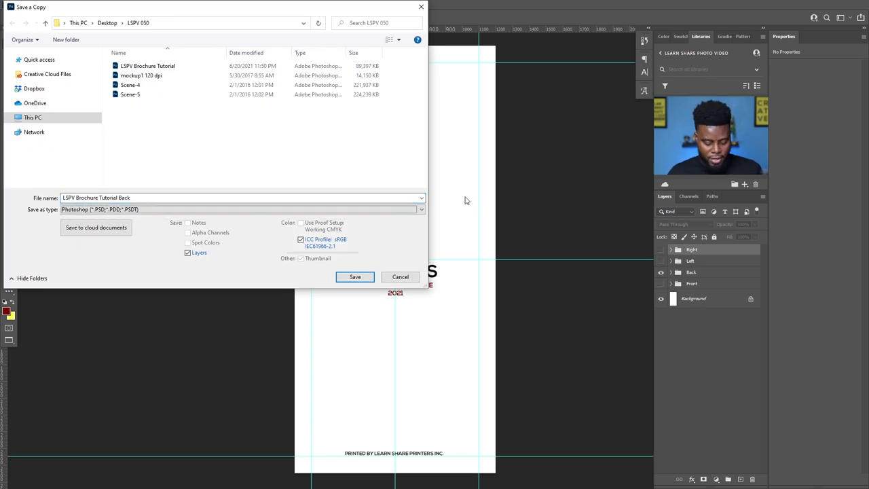
{"action": "left_click", "coordinate": [340, 209]}
{"action": "key", "text": "Return"}
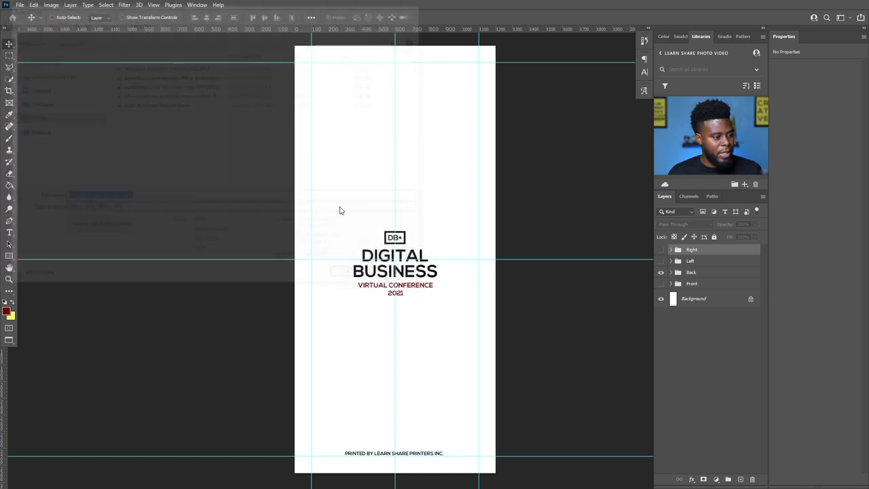
{"action": "key", "text": "Return"}
- Show the Left panel instead of the Back and save a JPEG copy named LSPV Brochure Tutorial Left
{"action": "left_click", "coordinate": [660, 261]}
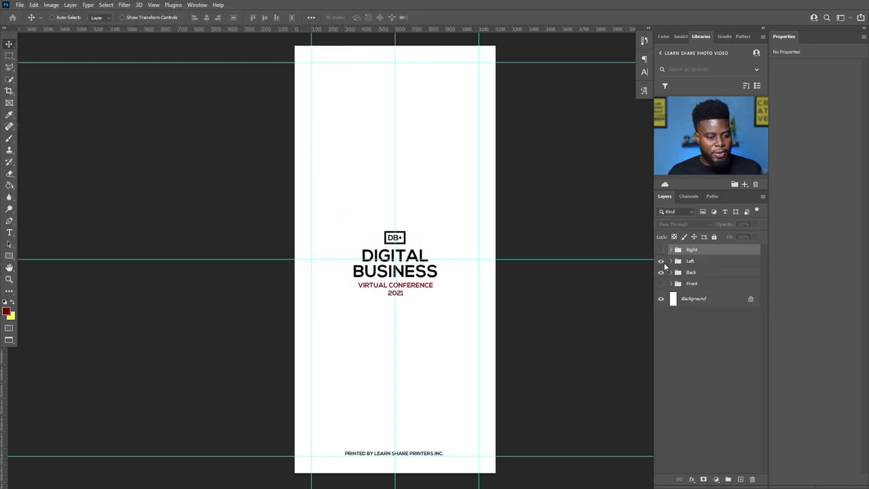
{"action": "left_click", "coordinate": [660, 272]}
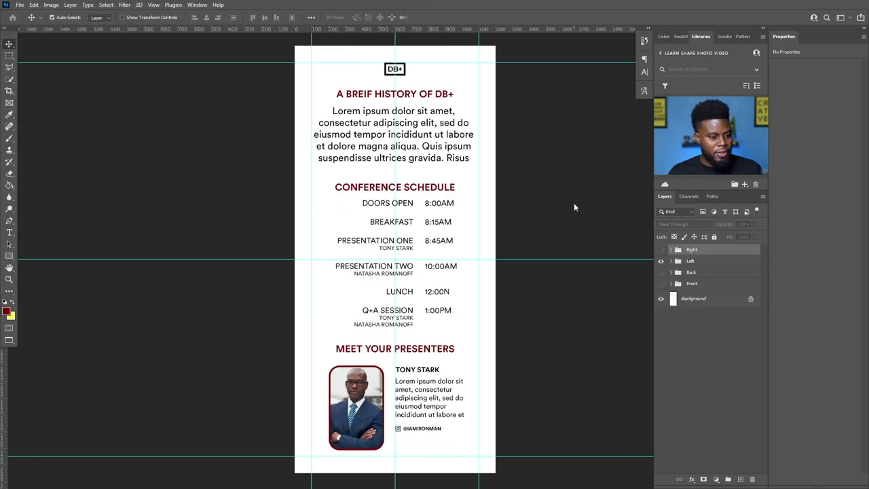
{"action": "key", "text": "ctrl+alt+s"}
{"action": "key", "text": "End"}
{"action": "key", "text": "BackSpace"}
{"action": "key", "text": "BackSpace"}
{"action": "key", "text": "BackSpace"}
{"action": "key", "text": "BackSpace"}
{"action": "type", "text": "Left"}
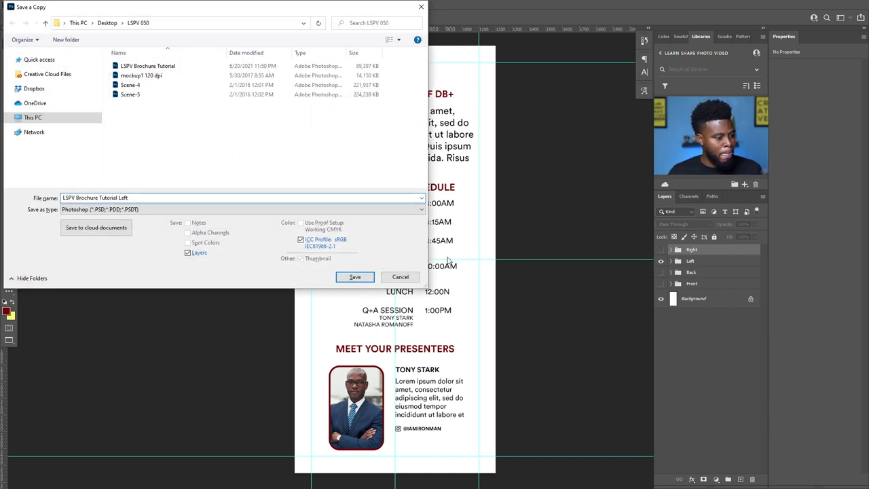
{"action": "left_click", "coordinate": [366, 279]}
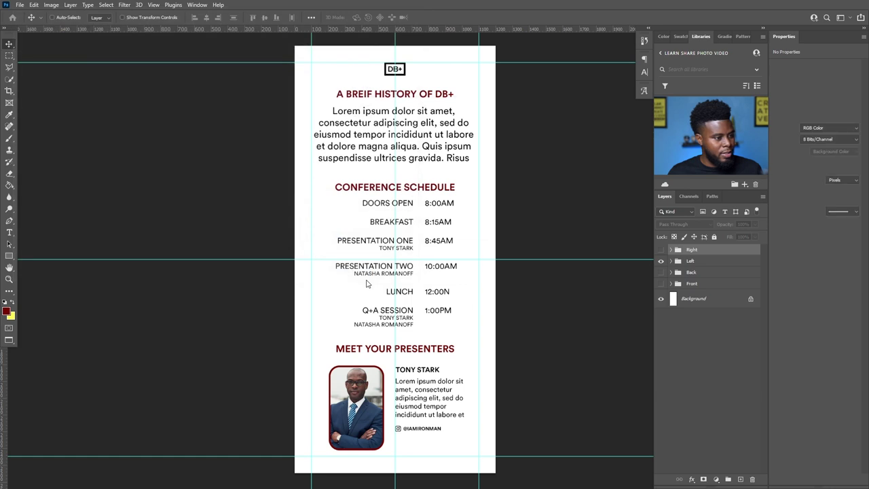
{"action": "key", "text": "Return"}
- Show the Right panel instead of the Left and save a JPEG copy named LSPV Brochure Tutorial Right
{"action": "left_click", "coordinate": [660, 261]}
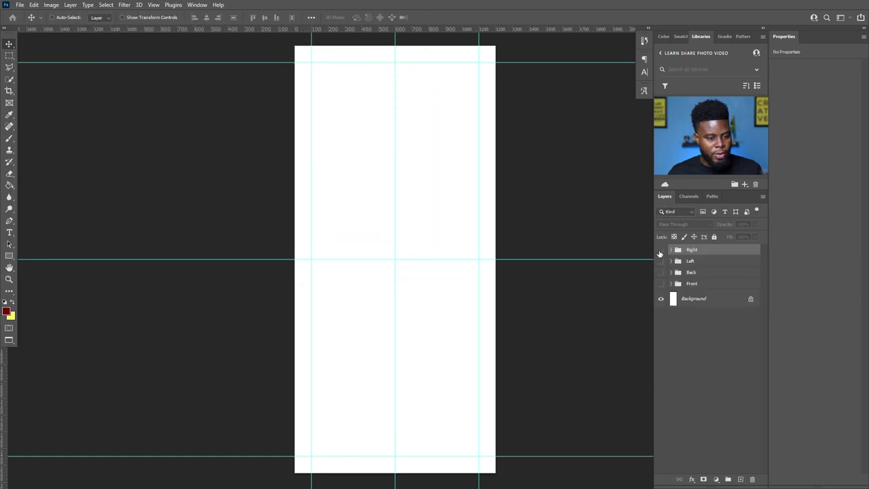
{"action": "left_click", "coordinate": [661, 250]}
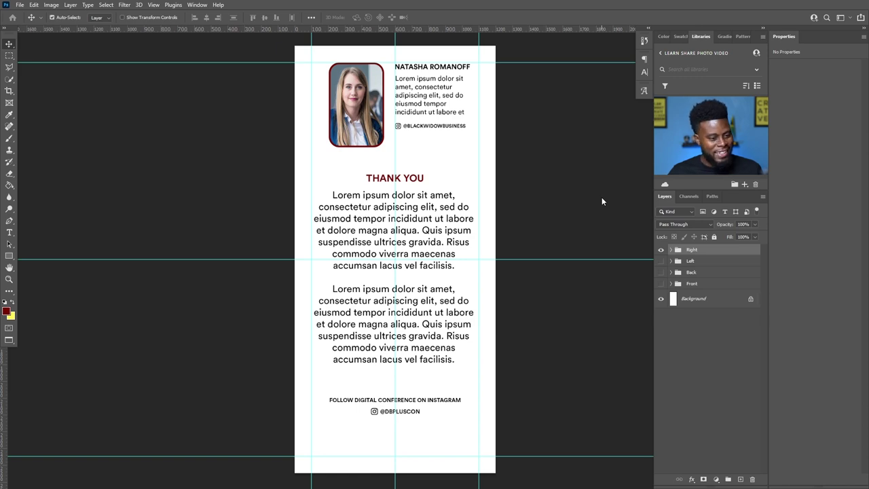
{"action": "key", "text": "ctrl+alt+s"}
{"action": "key", "text": "End"}
{"action": "key", "text": "BackSpace"}
{"action": "type", "text": "R"}
{"action": "key", "text": "Tab"}
{"action": "key", "text": "j"}
{"action": "key", "text": "Return"}
{"action": "key", "text": "Return"}
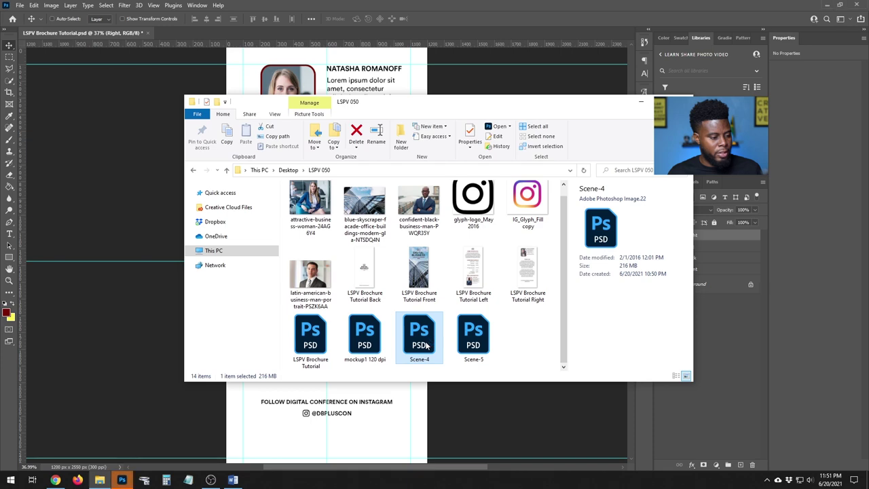
- Open the Scene-4 mockup PSD from the LSPV 050 folder and display it in full-screen mode with the menu bar
{"action": "key", "text": "Return"}
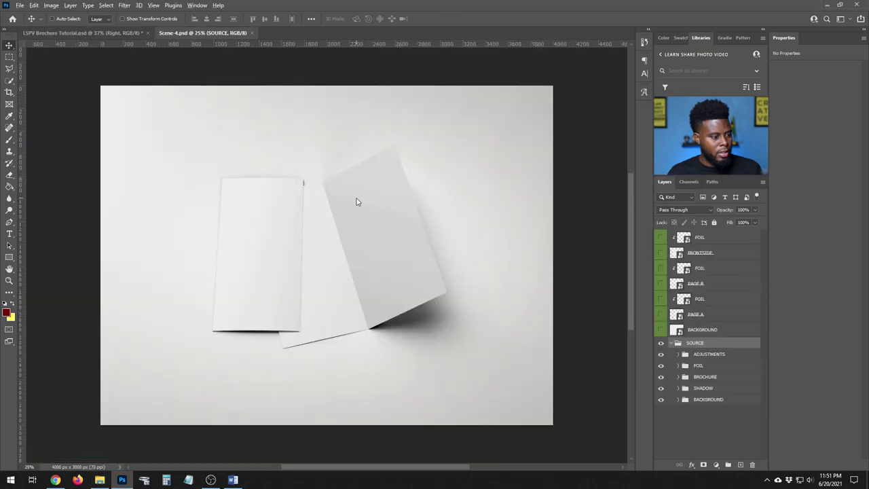
{"action": "scroll", "coordinate": [231, 260], "scroll_direction": "down", "scroll_amount": 1}
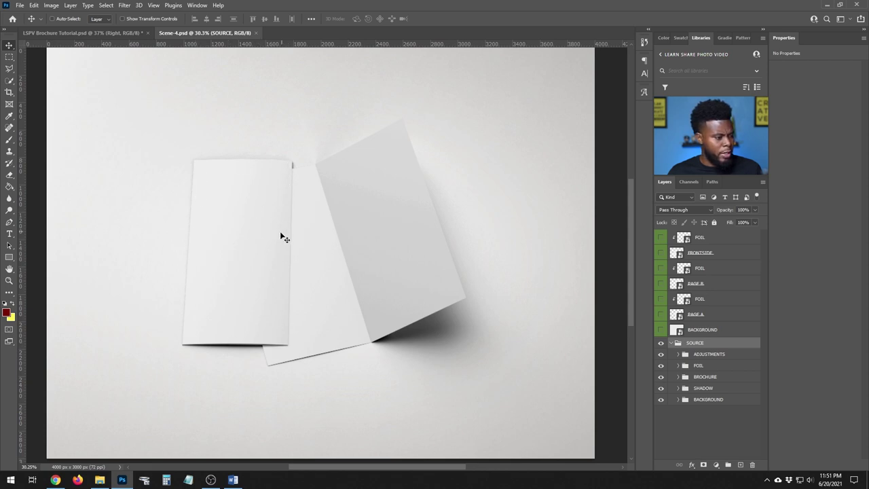
{"action": "scroll", "coordinate": [266, 255], "scroll_direction": "up", "scroll_amount": 2}
{"action": "key", "text": "f"}
{"action": "scroll", "coordinate": [274, 227], "scroll_direction": "up", "scroll_amount": 2}
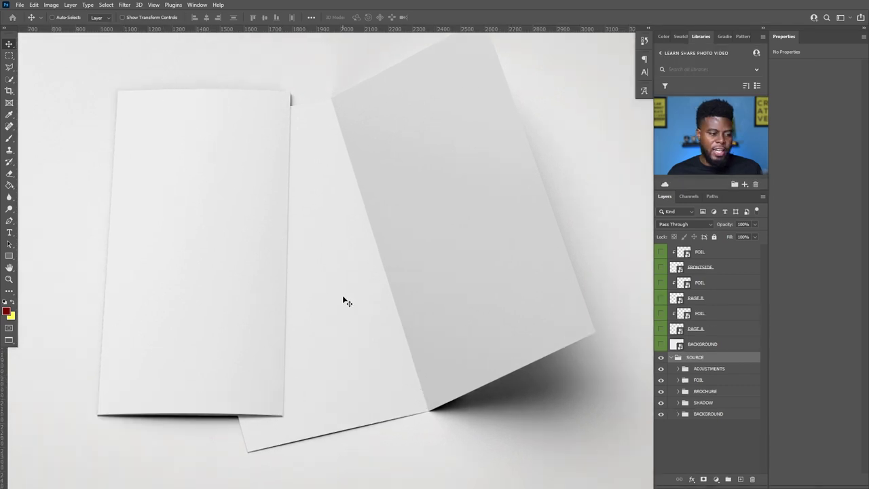
{"action": "scroll", "coordinate": [380, 231], "scroll_direction": "down", "scroll_amount": 1}
{"action": "scroll", "coordinate": [379, 231], "scroll_direction": "up", "scroll_amount": 1}
{"action": "scroll", "coordinate": [379, 231], "scroll_direction": "down", "scroll_amount": 1}
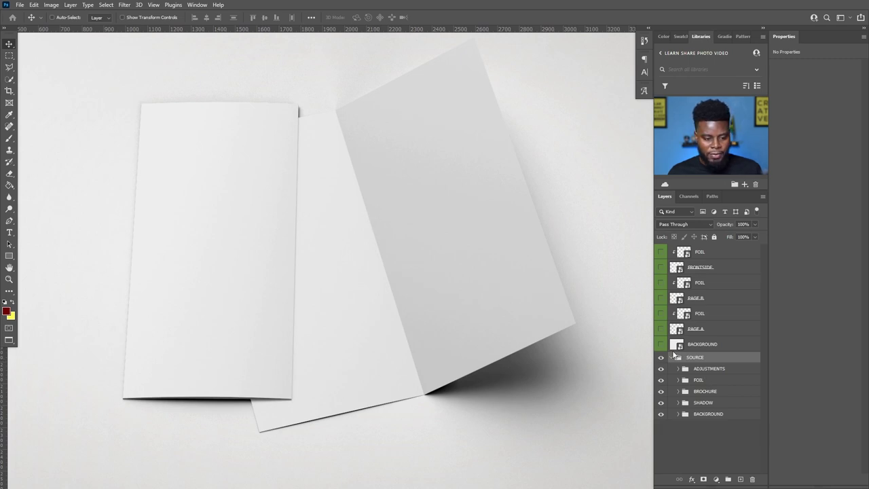
- Expand the BROCHURE group, check the FRONTSIDE layer by toggling its visibility, and open its smart object contents
{"action": "left_click", "coordinate": [677, 391]}
{"action": "scroll", "coordinate": [679, 384], "scroll_direction": "down", "scroll_amount": 3}
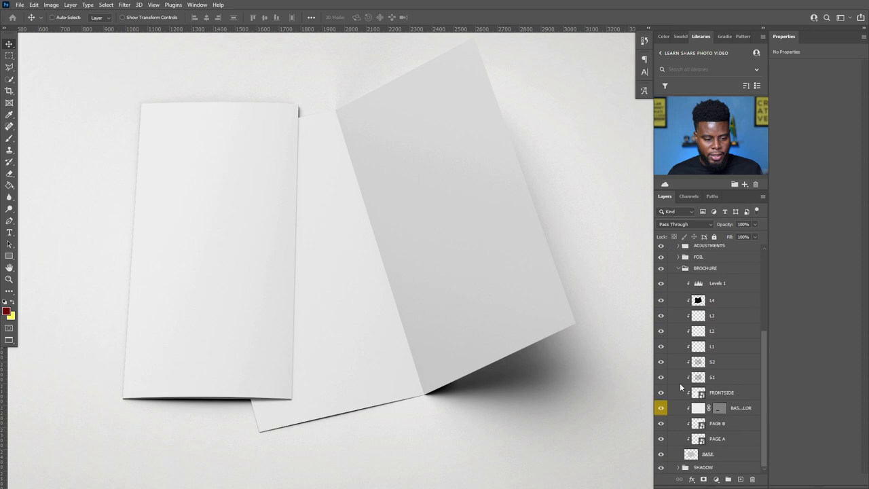
{"action": "scroll", "coordinate": [680, 383], "scroll_direction": "down", "scroll_amount": 1}
{"action": "left_click", "coordinate": [662, 382]}
{"action": "left_click", "coordinate": [661, 383]}
{"action": "left_click", "coordinate": [662, 382]}
{"action": "left_click", "coordinate": [662, 383]}
{"action": "double_click", "coordinate": [699, 382]}
- Return to the standard screen mode and place the LSPV Brochure Tutorial Front image into the FRONTSIDE smart object
{"action": "key", "text": "f"}
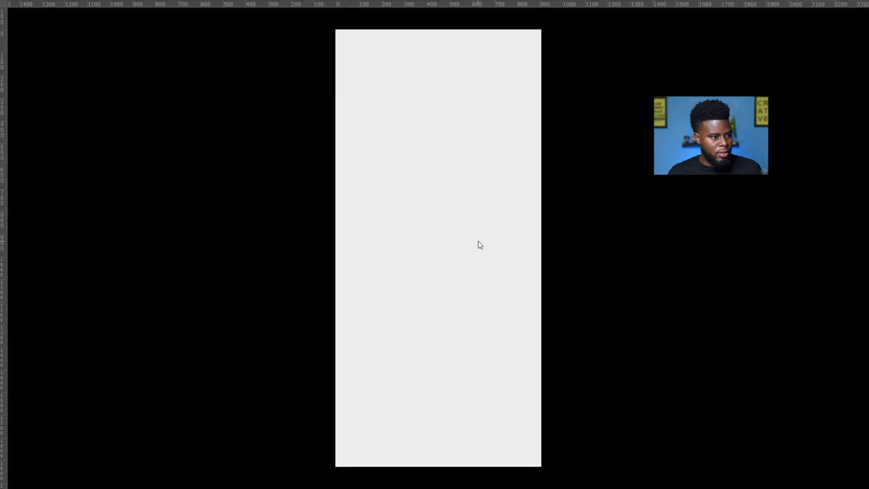
{"action": "key", "text": "f"}
{"action": "left_click", "coordinate": [99, 480]}
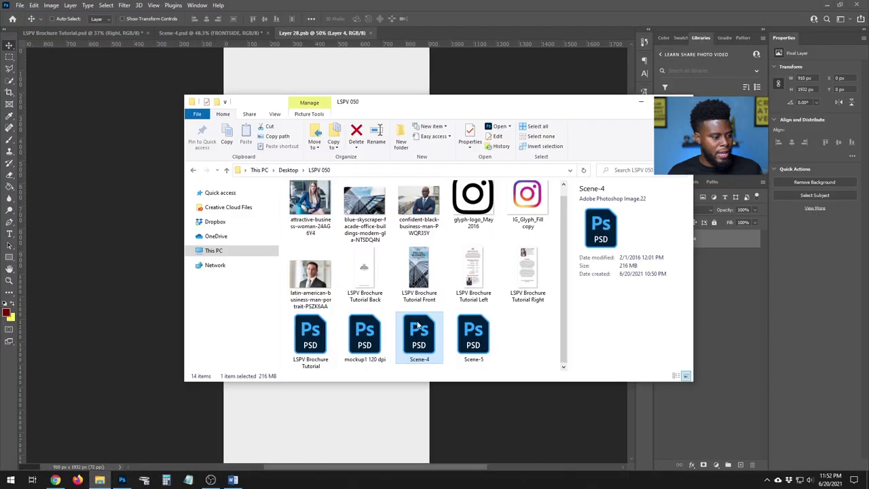
{"action": "left_click", "coordinate": [426, 269]}
{"action": "left_click_drag", "start_coordinate": [427, 269], "coordinate": [347, 407]}
- Scale the placed Front image to 310% and move it down to centre it vertically on the canvas
{"action": "double_click", "coordinate": [174, 18]}
{"action": "type", "text": "110"}
{"action": "key", "text": "Return"}
{"action": "key", "text": "shift+Up"}
{"action": "key", "text": "shift+Up"}
{"action": "key", "text": "shift+Up"}
{"action": "key", "text": "shift+Up"}
{"action": "key", "text": "shift+Up"}
{"action": "key", "text": "shift+Up"}
{"action": "key", "text": "shift+Up"}
{"action": "key", "text": "shift+Up"}
{"action": "key", "text": "shift+Up"}
{"action": "key", "text": "shift+Up"}
{"action": "key", "text": "shift+Up"}
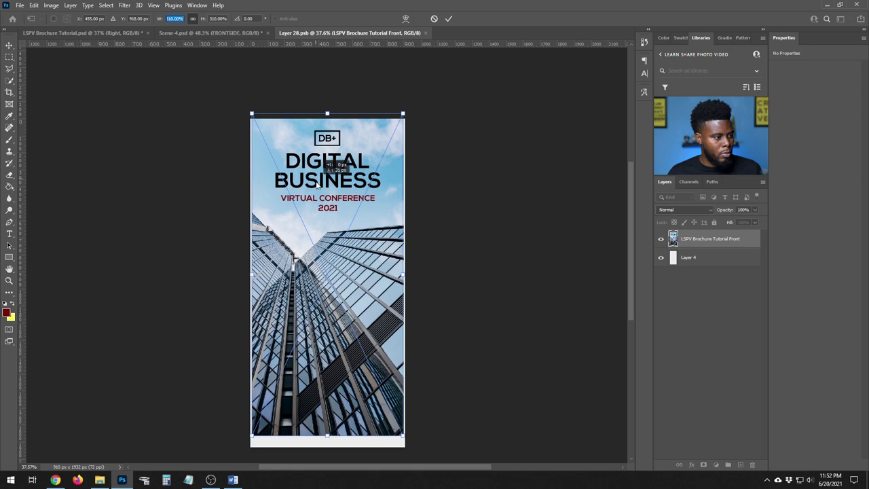
{"action": "left_click_drag", "start_coordinate": [326, 164], "coordinate": [326, 175]}
{"action": "key", "text": "Return"}
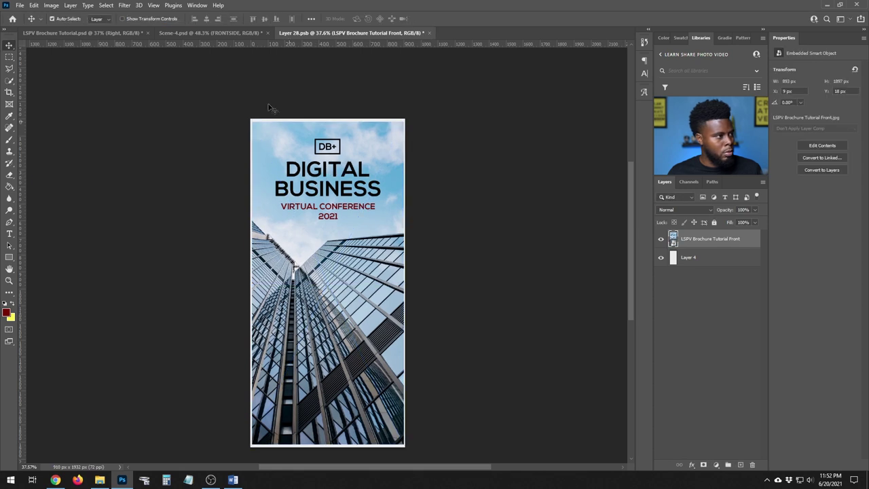
- Enlarge the placed Front image to 320% so it covers the whole canvas, and save the smart object
{"action": "scroll", "coordinate": [346, 234], "scroll_direction": "up", "scroll_amount": 1}
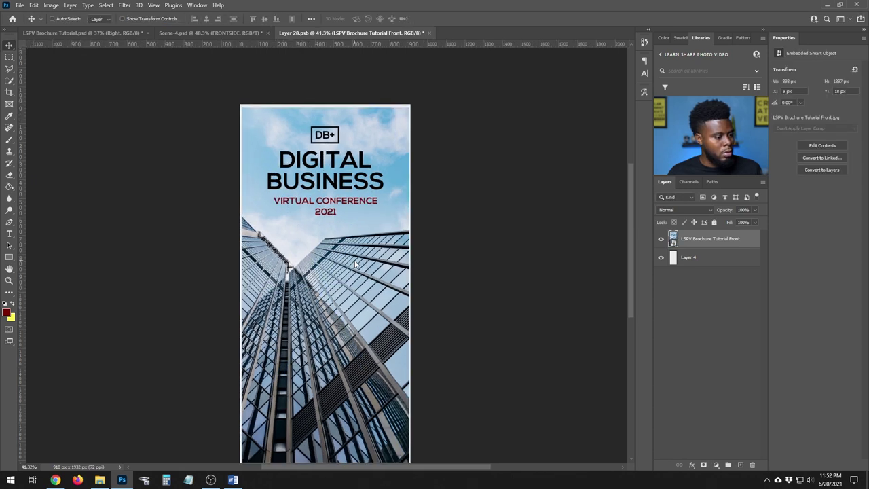
{"action": "scroll", "coordinate": [350, 190], "scroll_direction": "down", "scroll_amount": 2}
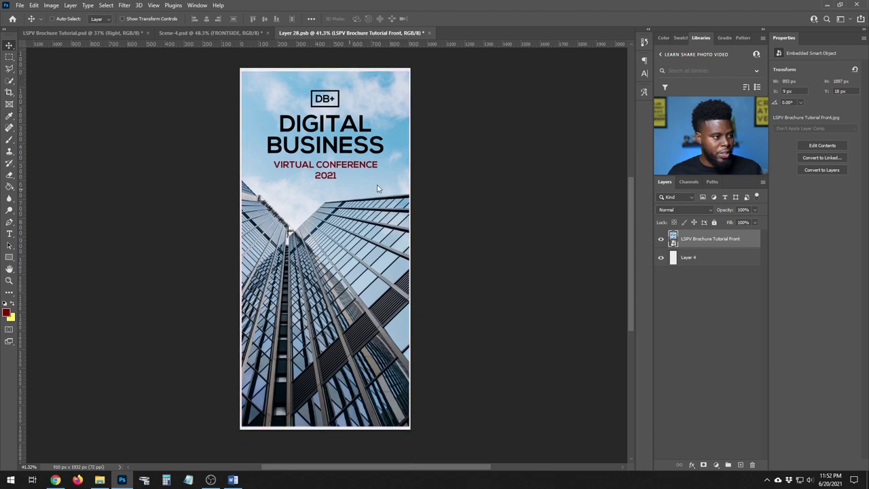
{"action": "key", "text": "ctrl+t"}
{"action": "left_click", "coordinate": [175, 18]}
{"action": "key", "text": "Up"}
{"action": "key", "text": "Up"}
{"action": "key", "text": "Up"}
{"action": "key", "text": "Up"}
{"action": "key", "text": "Up"}
{"action": "key", "text": "Up"}
{"action": "key", "text": "Up"}
{"action": "key", "text": "Up"}
{"action": "key", "text": "Up"}
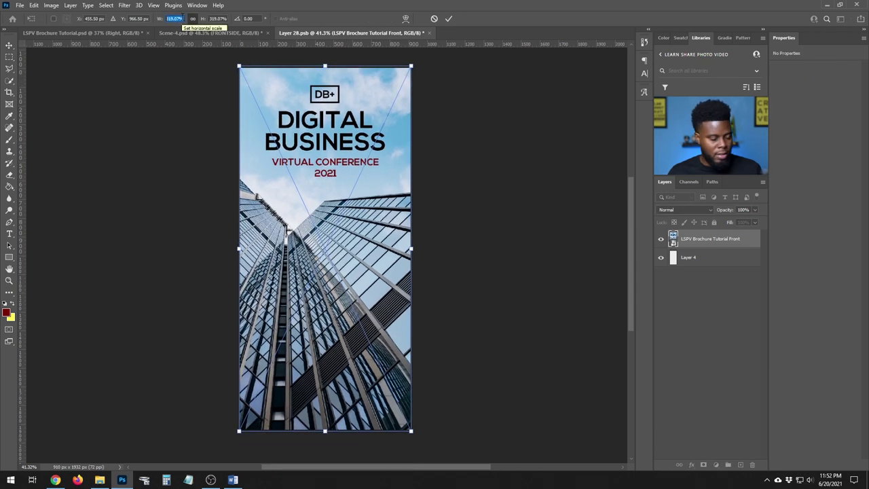
{"action": "type", "text": "320"}
{"action": "key", "text": "Return"}
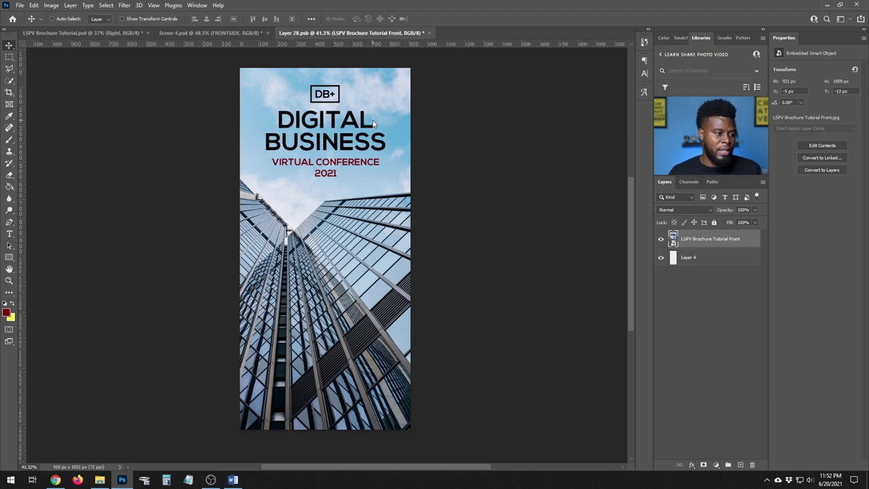
{"action": "key", "text": "ctrl+s"}
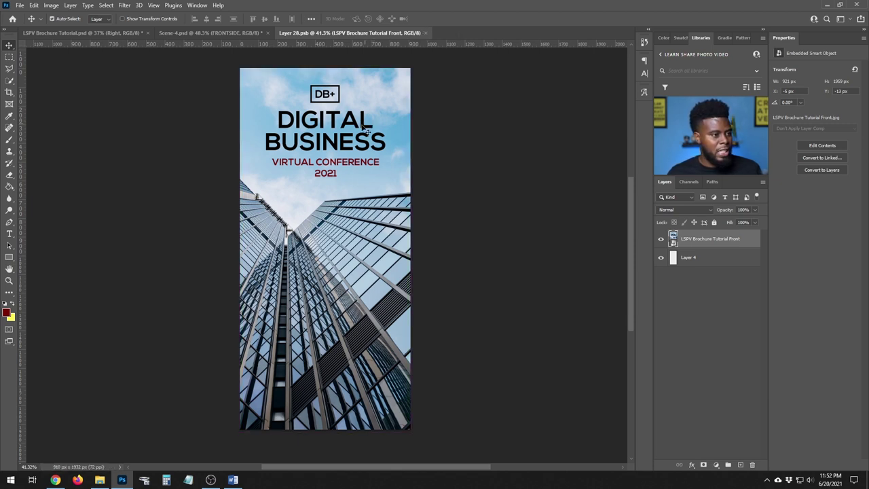
- Return to the Scene-4 mockup, check the PAGE B layer by toggling its visibility, and open its smart object contents
{"action": "left_click", "coordinate": [247, 33]}
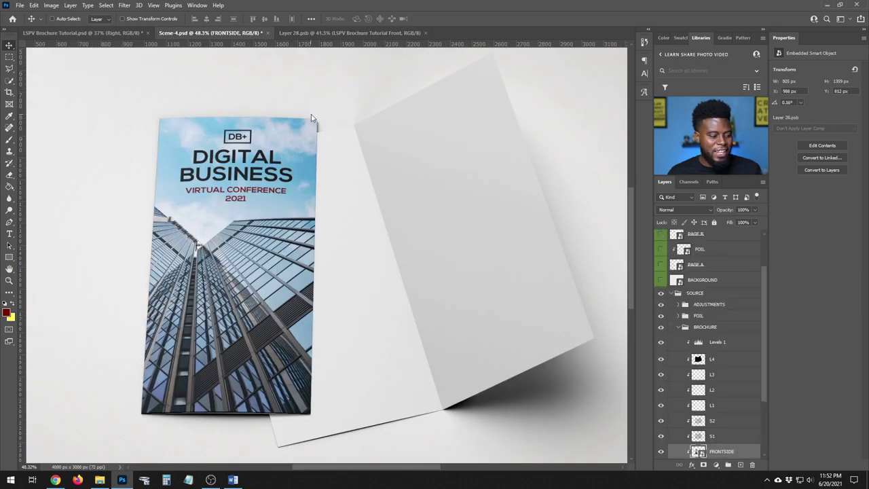
{"action": "scroll", "coordinate": [683, 331], "scroll_direction": "down", "scroll_amount": 3}
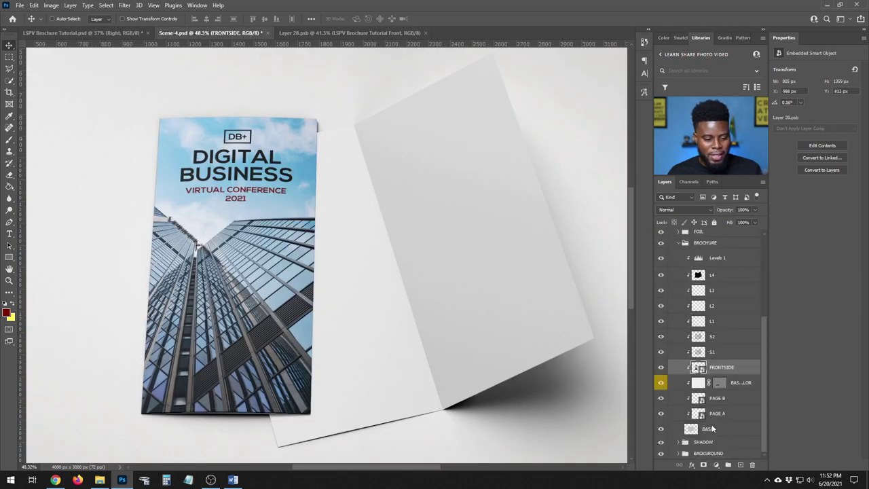
{"action": "left_click", "coordinate": [661, 398]}
{"action": "left_click", "coordinate": [661, 398]}
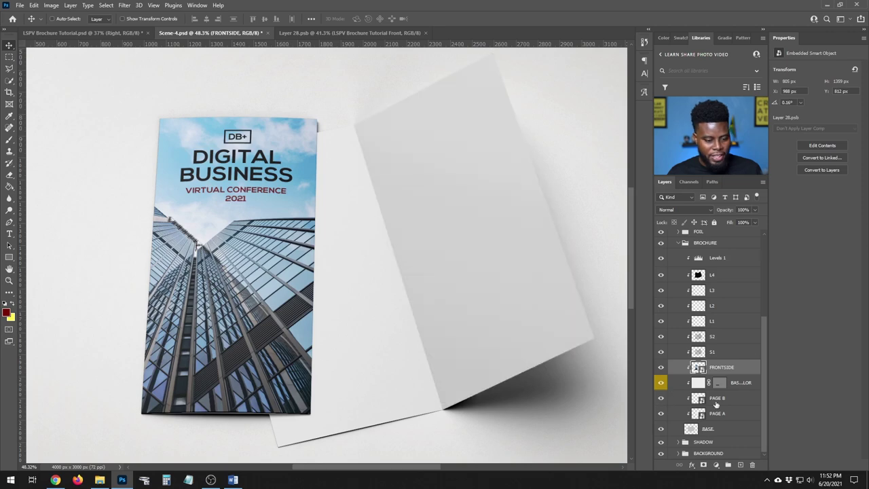
{"action": "double_click", "coordinate": [701, 401]}
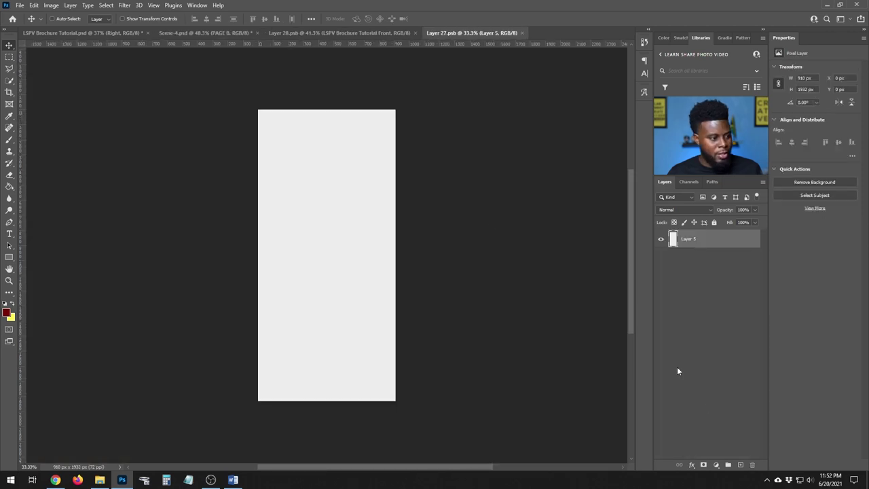
- Place the LSPV Brochure Tutorial Right image into the PAGE B smart object, scaled to 320%, and save the smart object
{"action": "key", "text": "ctrl+0"}
{"action": "left_click", "coordinate": [99, 479]}
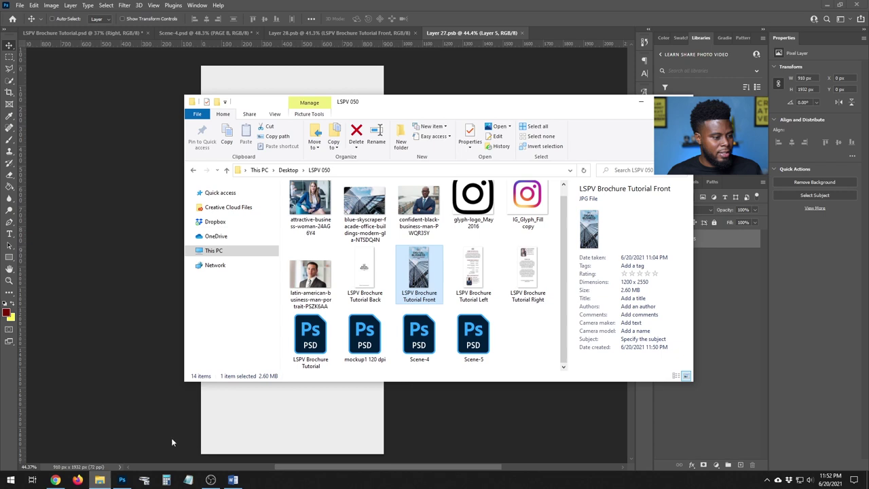
{"action": "left_click_drag", "start_coordinate": [517, 278], "coordinate": [324, 270]}
{"action": "type", "text": "320"}
{"action": "key", "text": "Return"}
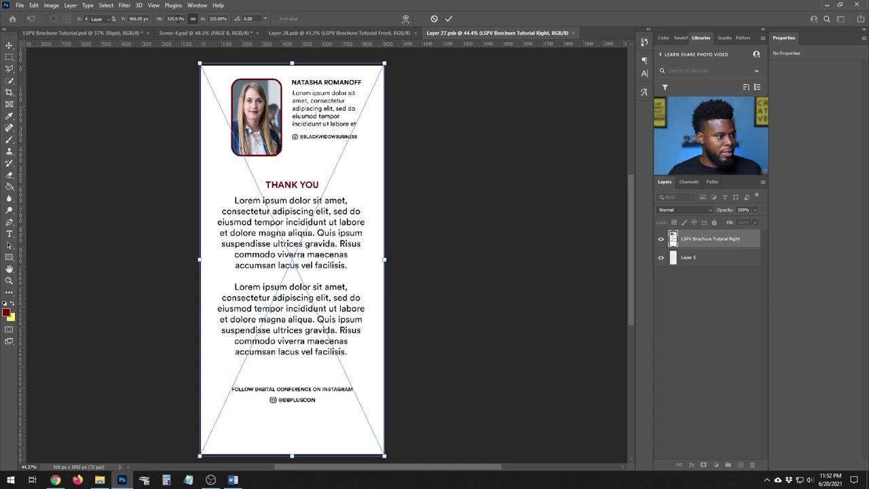
{"action": "key", "text": "Return"}
- Close the Layer 28.psb and Layer 27.psb smart object documents to return to the Scene-4 mockup
{"action": "left_click", "coordinate": [376, 33]}
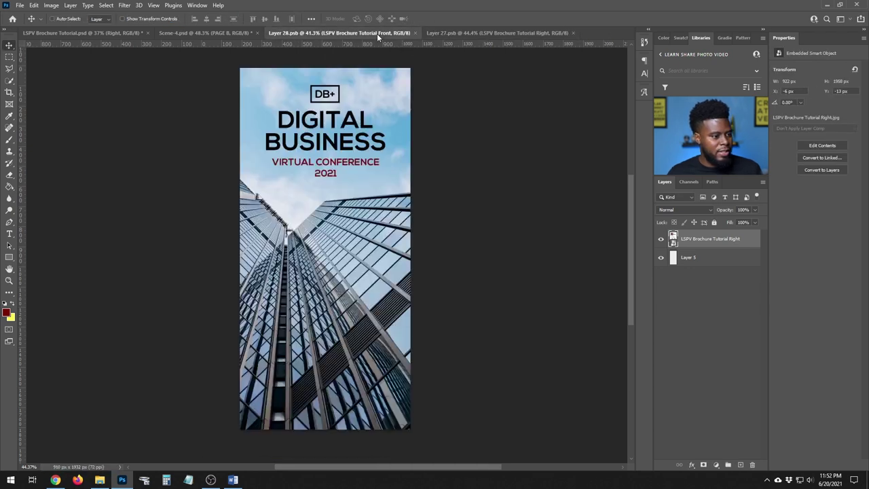
{"action": "left_click", "coordinate": [416, 33]}
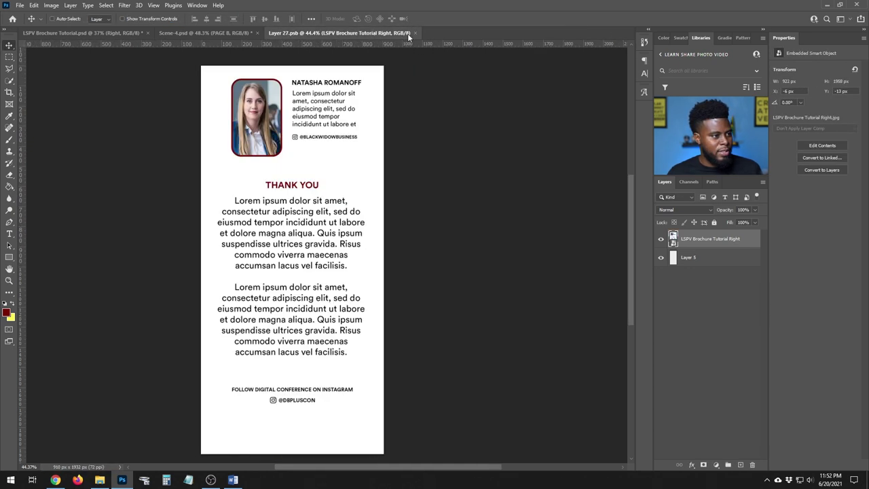
{"action": "left_click", "coordinate": [415, 34]}
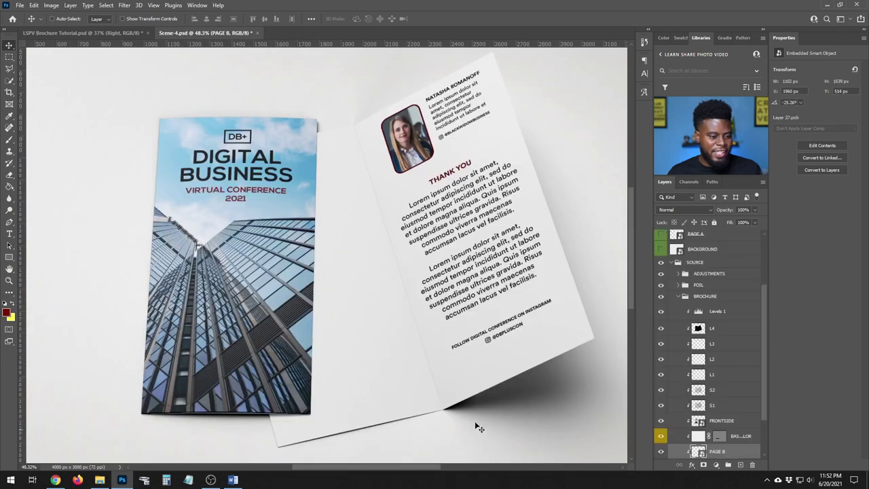
- Open the PAGE A layer's smart object contents and place the LSPV Brochure Tutorial Left image into it
{"action": "scroll", "coordinate": [721, 399], "scroll_direction": "down", "scroll_amount": 3}
{"action": "double_click", "coordinate": [697, 413]}
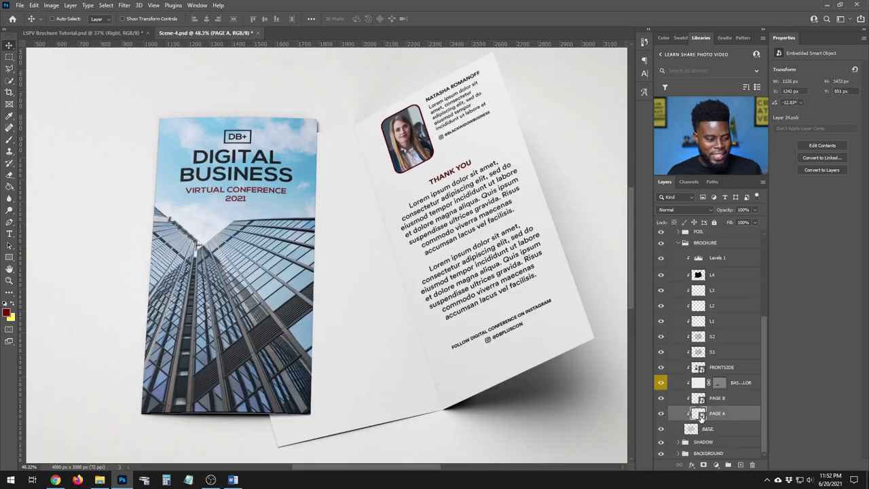
{"action": "scroll", "coordinate": [112, 425], "scroll_direction": "up", "scroll_amount": 2}
{"action": "left_click", "coordinate": [100, 480]}
{"action": "left_click_drag", "start_coordinate": [467, 277], "coordinate": [465, 83]}
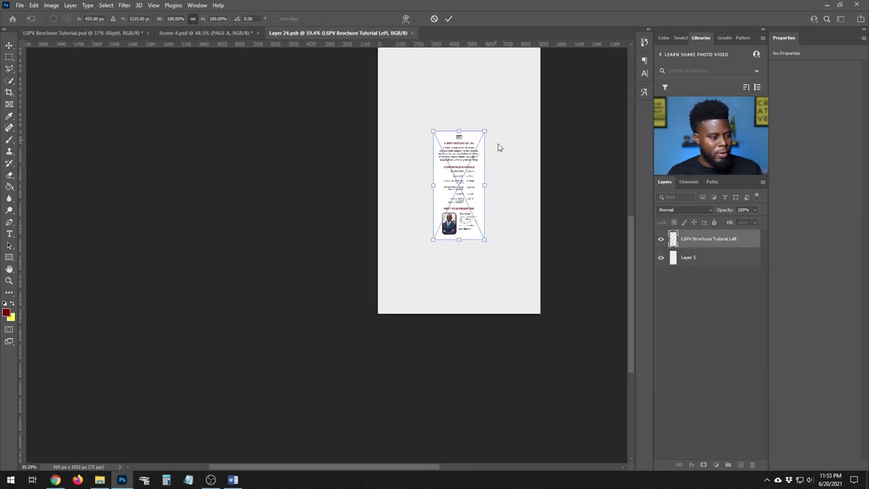
- Scale the placed Left image to 320% and commit the placement
{"action": "scroll", "coordinate": [528, 168], "scroll_direction": "up", "scroll_amount": 2}
{"action": "scroll", "coordinate": [461, 108], "scroll_direction": "up", "scroll_amount": 3}
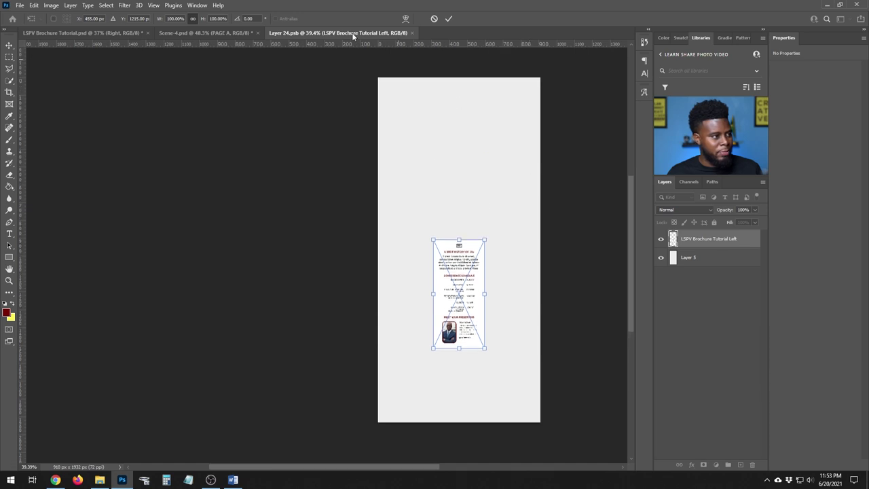
{"action": "left_click", "coordinate": [177, 18]}
{"action": "type", "text": "320"}
{"action": "key", "text": "Return"}
{"action": "key", "text": "Return"}
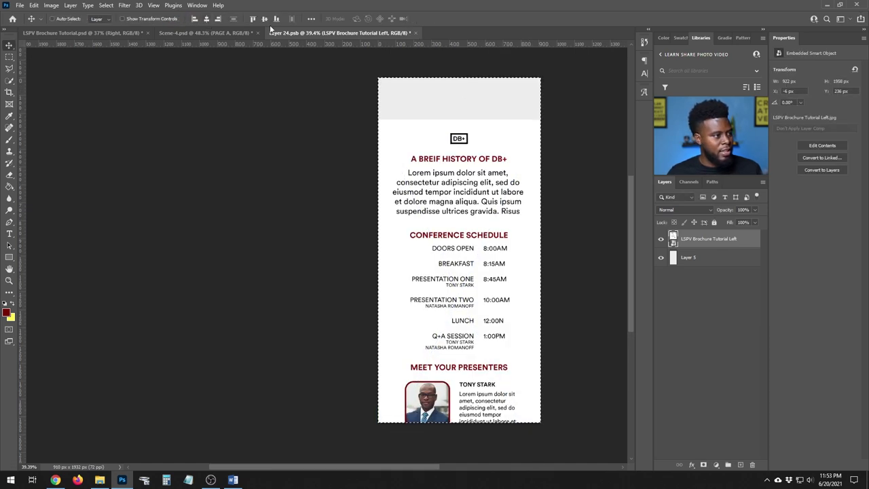
- Centre the Left image vertically on the canvas, save the smart object, and return to the Scene-4 mockup
{"action": "left_click", "coordinate": [264, 19]}
{"action": "key", "text": "ctrl+s"}
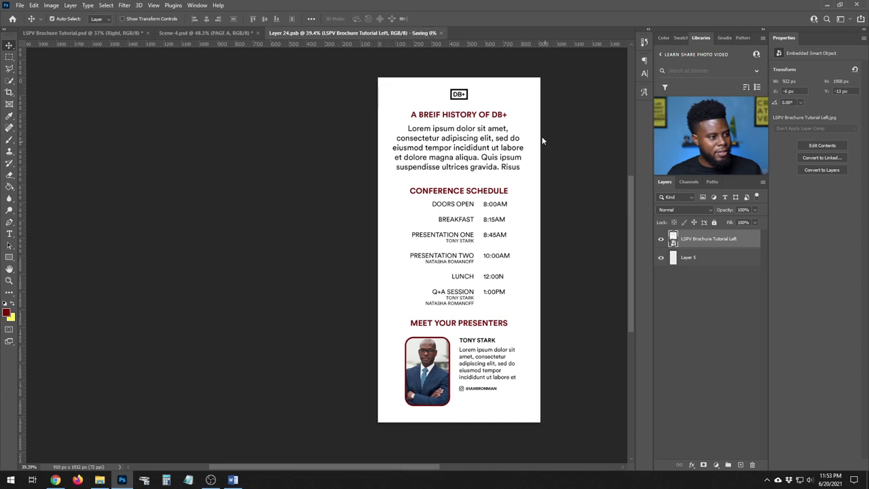
{"action": "left_click", "coordinate": [236, 32]}
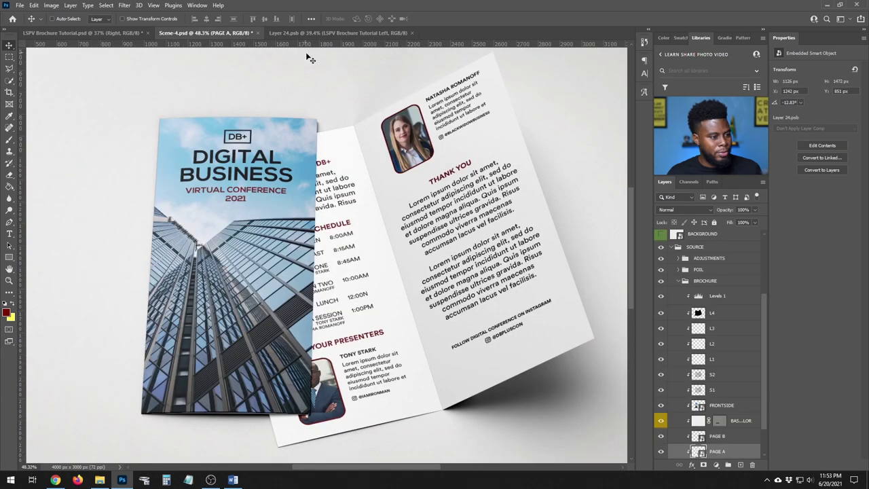
- Look over the updated brochure mockup and close the Layer 24.psb smart object document
{"action": "scroll", "coordinate": [421, 103], "scroll_direction": "down", "scroll_amount": 1}
{"action": "scroll", "coordinate": [421, 104], "scroll_direction": "up", "scroll_amount": 1}
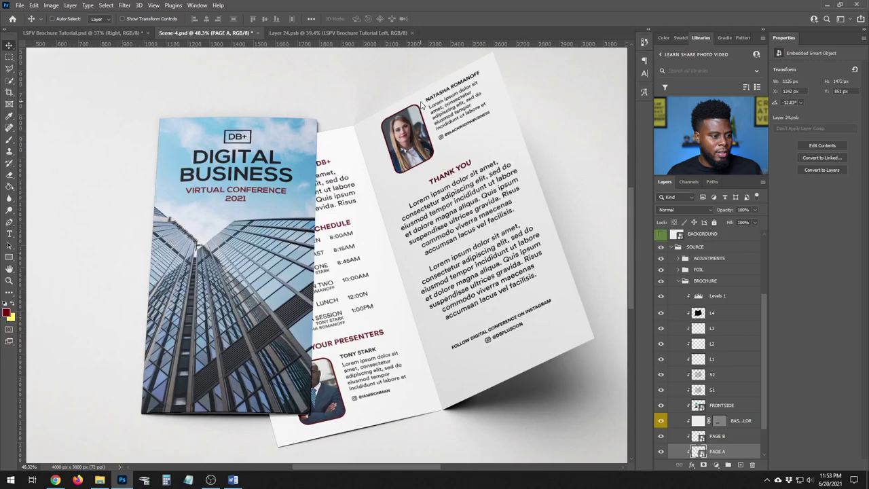
{"action": "scroll", "coordinate": [422, 103], "scroll_direction": "down", "scroll_amount": 1}
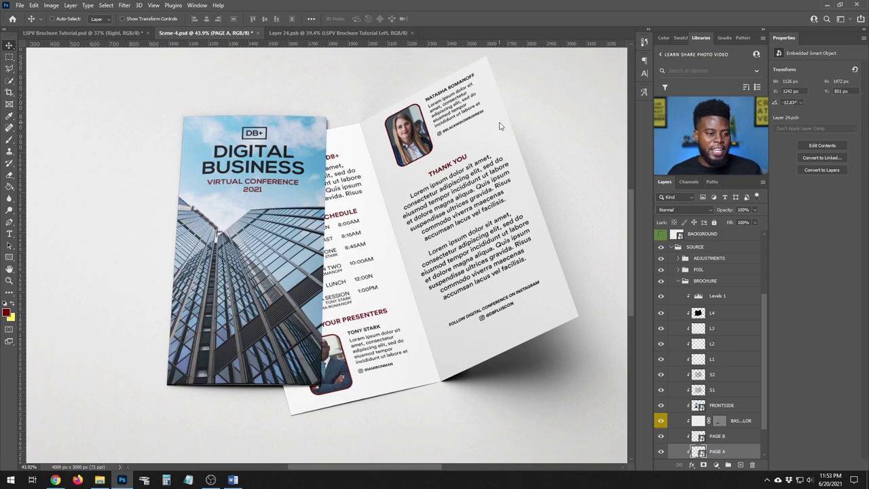
{"action": "scroll", "coordinate": [502, 122], "scroll_direction": "down", "scroll_amount": 1}
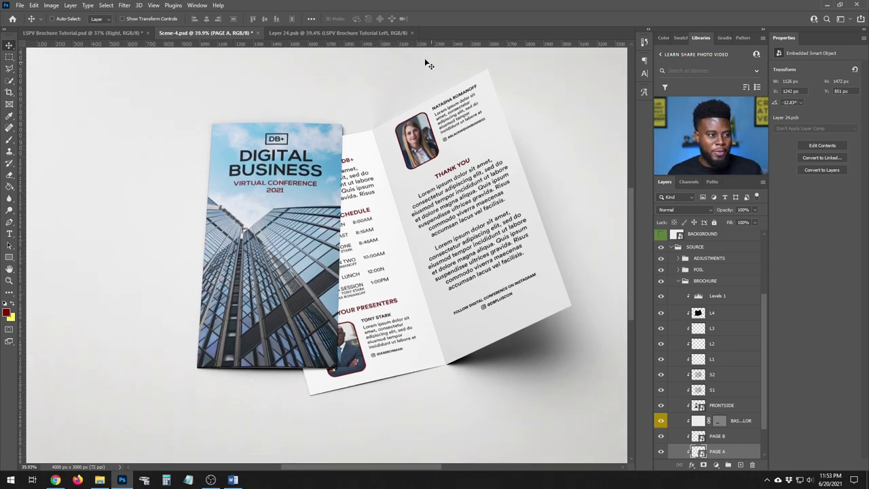
{"action": "left_click", "coordinate": [411, 32]}
- Examine the finished brochure mockup as a whole and up close in full screen mode
{"action": "scroll", "coordinate": [536, 171], "scroll_direction": "down", "scroll_amount": 1}
{"action": "scroll", "coordinate": [535, 171], "scroll_direction": "down", "scroll_amount": 2}
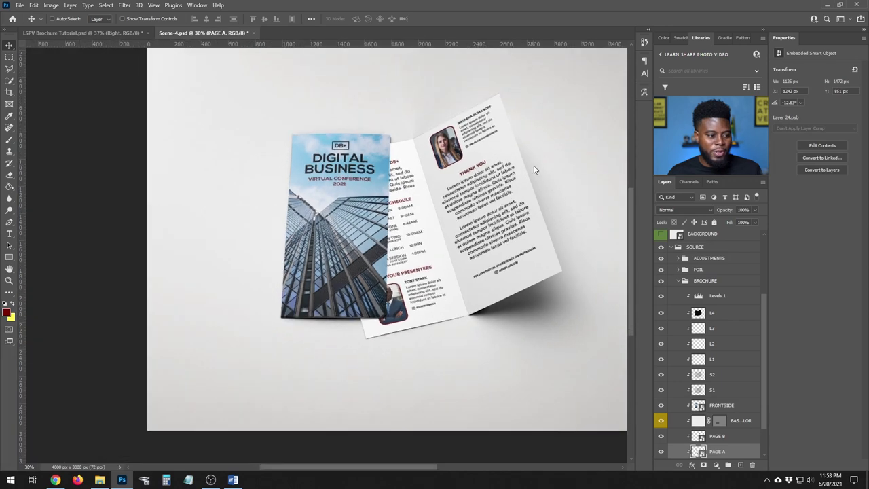
{"action": "scroll", "coordinate": [502, 136], "scroll_direction": "down", "scroll_amount": 2}
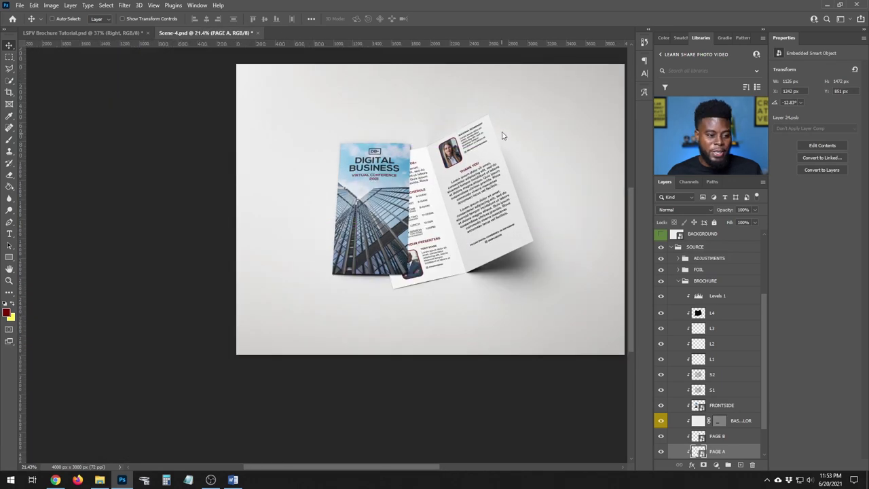
{"action": "scroll", "coordinate": [503, 136], "scroll_direction": "up", "scroll_amount": 1}
{"action": "key", "text": "ctrl"}
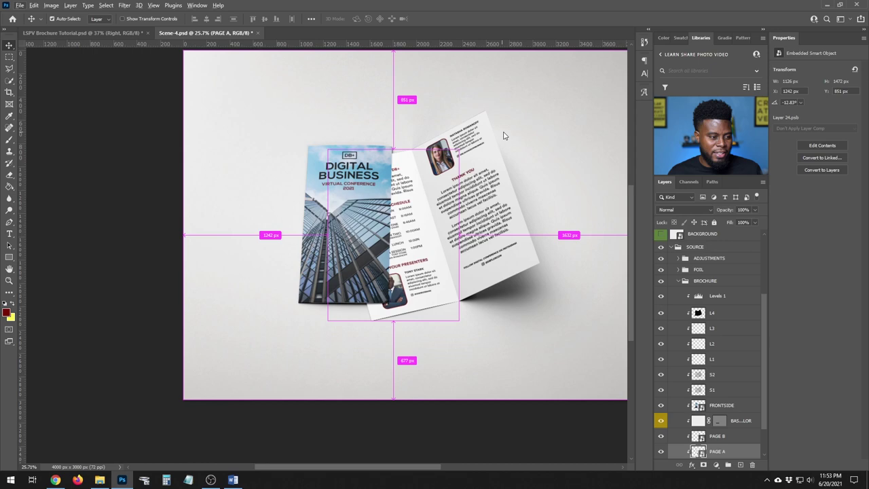
{"action": "scroll", "coordinate": [502, 136], "scroll_direction": "down", "scroll_amount": 1}
{"action": "scroll", "coordinate": [503, 136], "scroll_direction": "up", "scroll_amount": 2}
{"action": "key", "text": "f"}
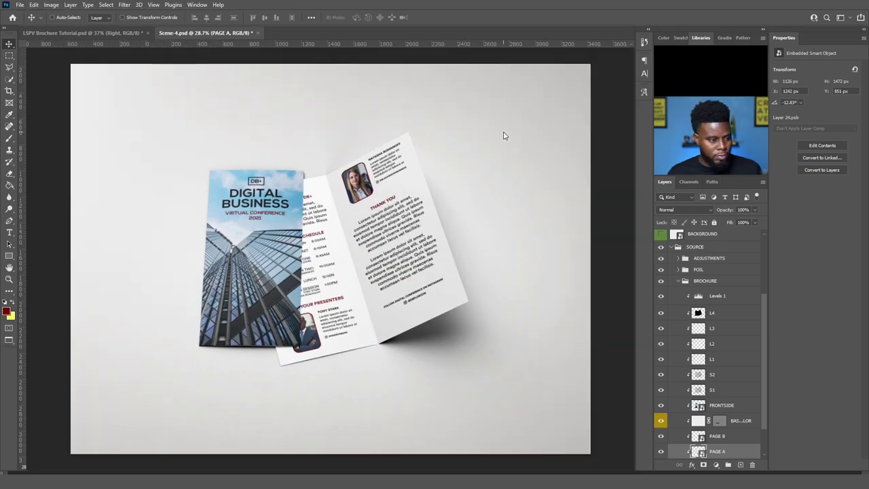
{"action": "key", "text": "ctrl"}
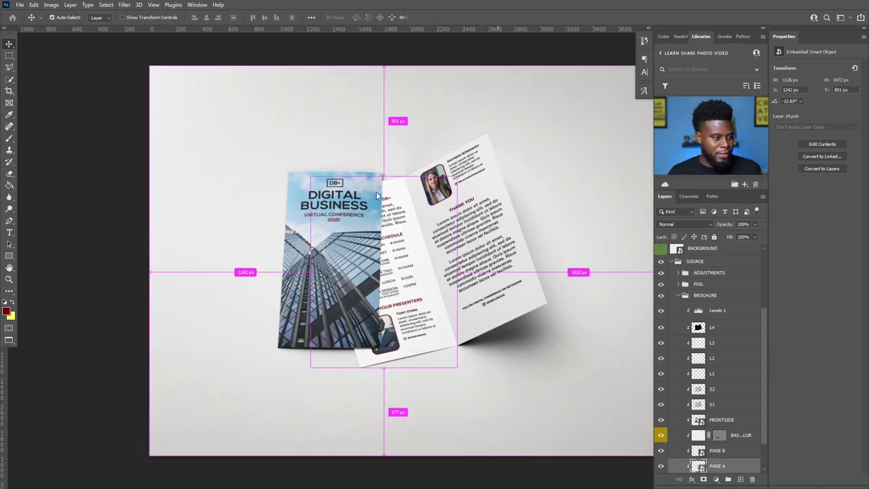
{"action": "scroll", "coordinate": [374, 195], "scroll_direction": "down", "scroll_amount": 2}
{"action": "scroll", "coordinate": [449, 181], "scroll_direction": "up", "scroll_amount": 5}
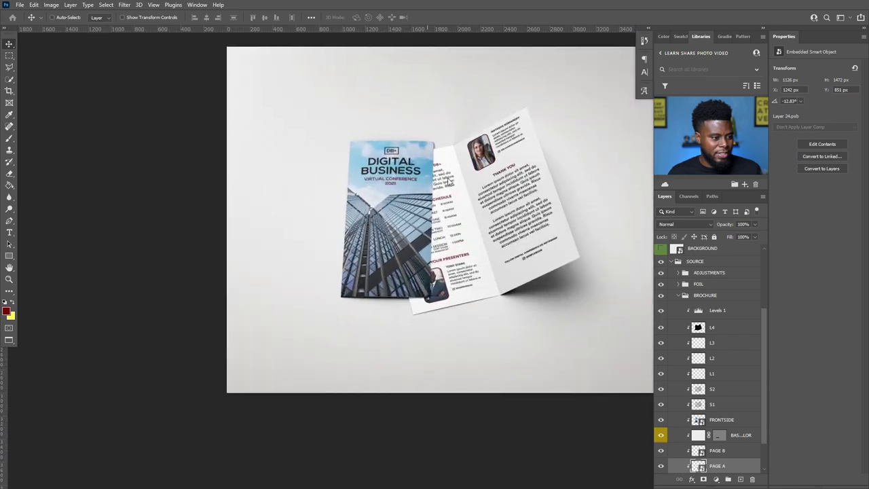
{"action": "scroll", "coordinate": [466, 169], "scroll_direction": "up", "scroll_amount": 2}
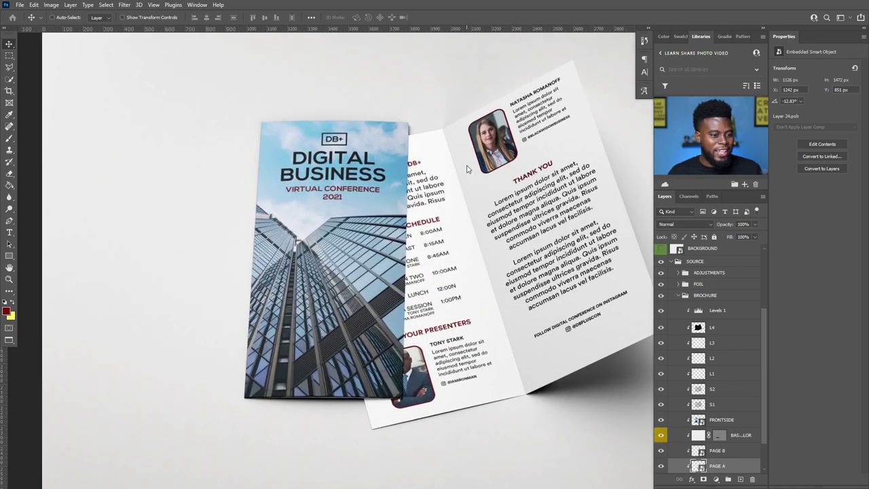
{"action": "key", "text": "ctrl"}
{"action": "scroll", "coordinate": [466, 169], "scroll_direction": "right", "scroll_amount": 1}
{"action": "scroll", "coordinate": [466, 170], "scroll_direction": "right", "scroll_amount": 2}
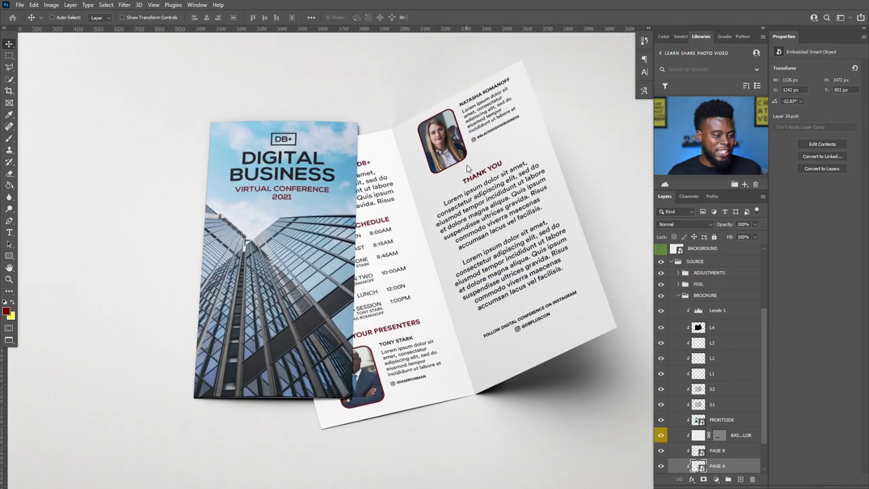
{"action": "scroll", "coordinate": [466, 169], "scroll_direction": "right", "scroll_amount": 1}
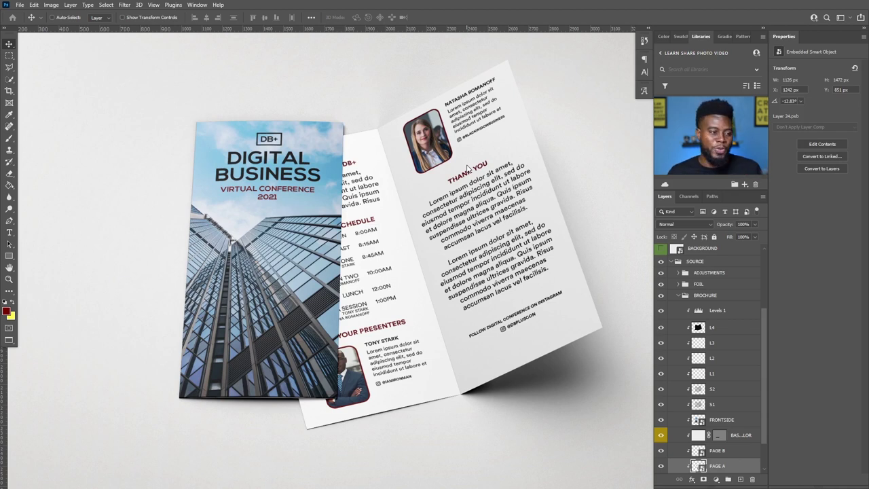
- Save the mockup as a Photoshop file named LSPV Brochure Tutorial Mock-Up in the LSPV 050 folder
{"action": "key", "text": "ctrl"}
{"action": "key", "text": "ctrl+shift+s"}
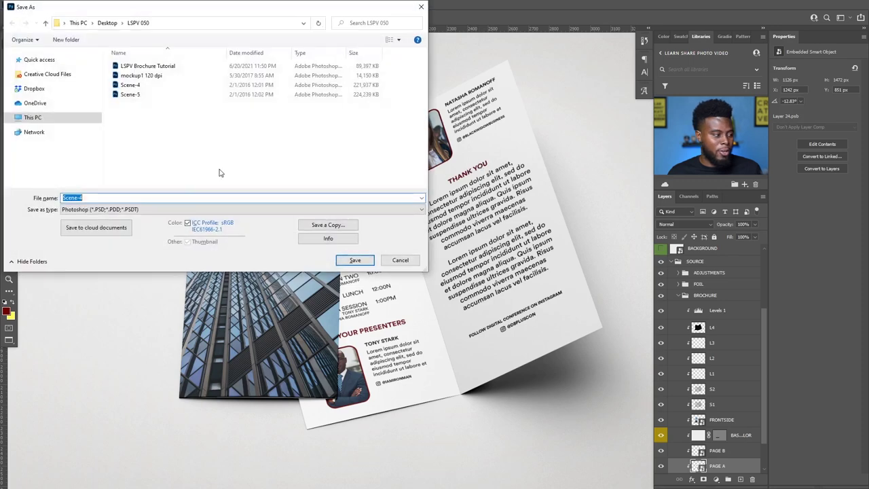
{"action": "type", "text": "LSPV Brochure"}
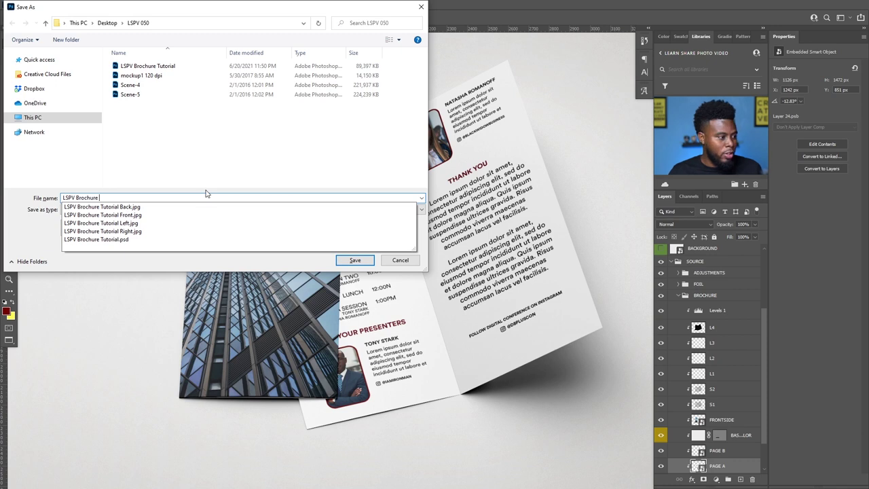
{"action": "type", "text": " Tutorial Mock-Up"}
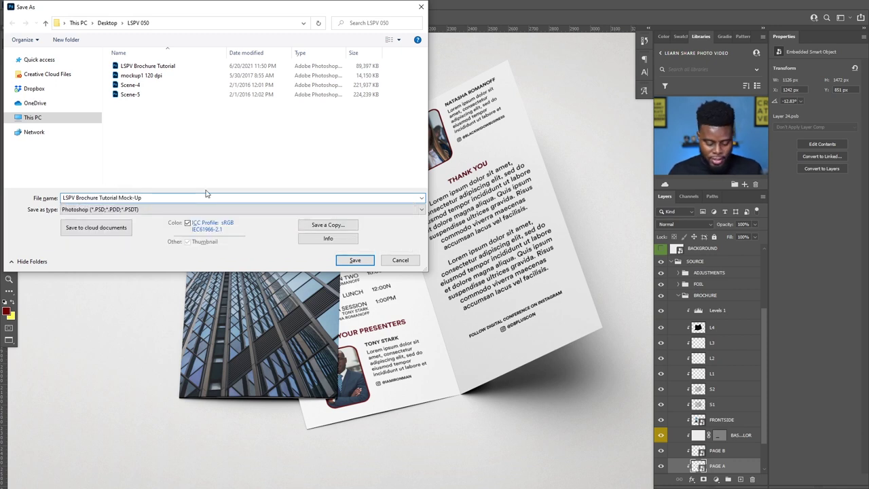
{"action": "left_click", "coordinate": [359, 262]}
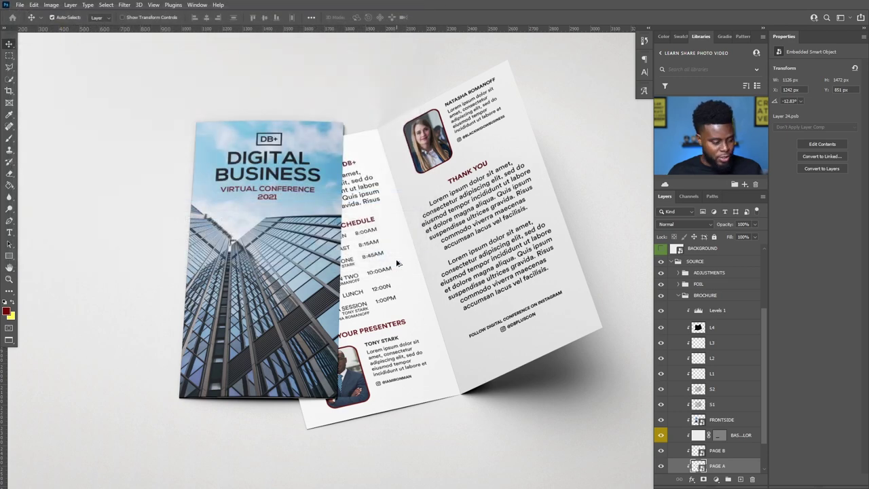
- Save a JPEG copy named LSPV Brochure Tutorial Mock-Up at Maximum quality 12 with the Baseline ("Standard") format
{"action": "left_click", "coordinate": [277, 197]}
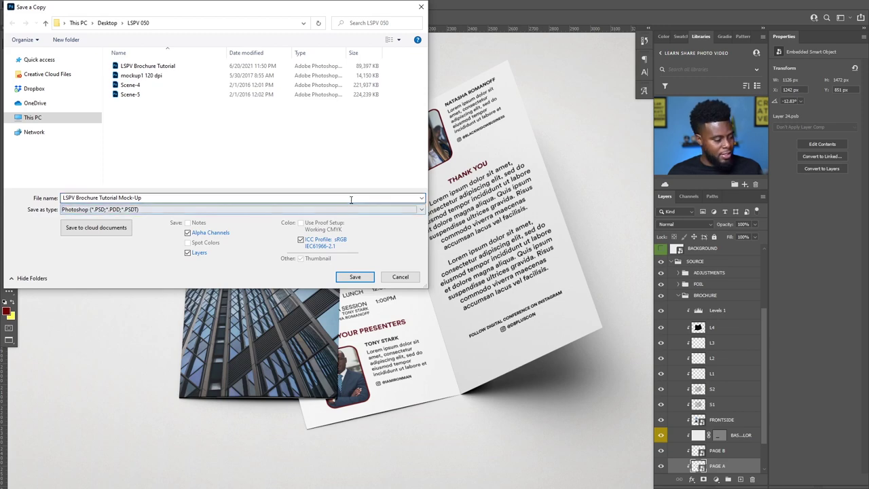
{"action": "key", "text": "j"}
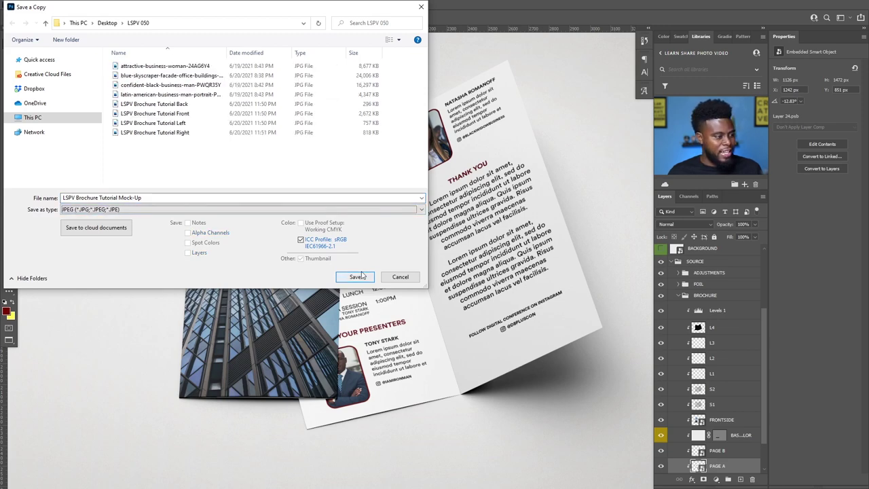
{"action": "left_click", "coordinate": [355, 277]}
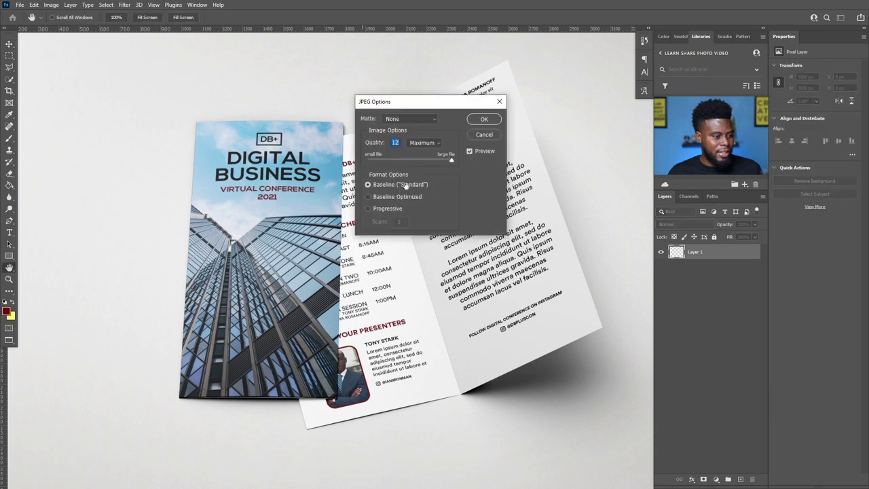
{"action": "left_click", "coordinate": [480, 120]}
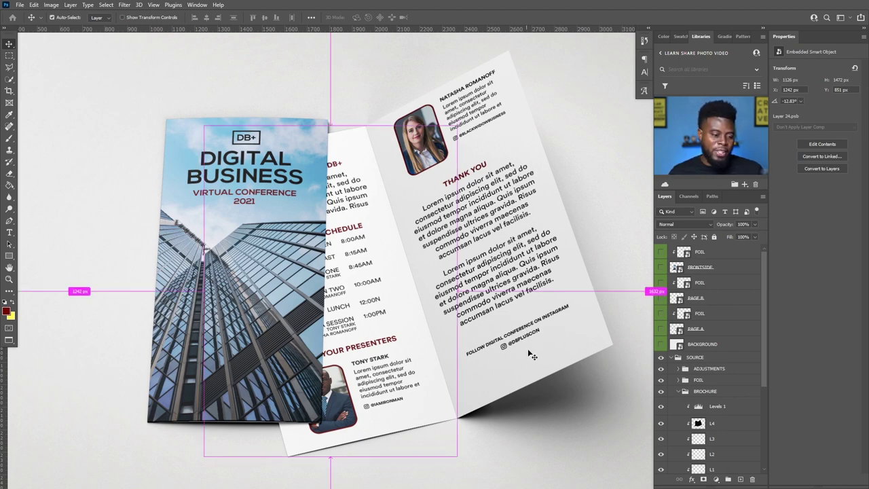
{"action": "scroll", "coordinate": [533, 353], "scroll_direction": "down", "scroll_amount": 1}
{"action": "scroll", "coordinate": [546, 328], "scroll_direction": "up", "scroll_amount": 3}
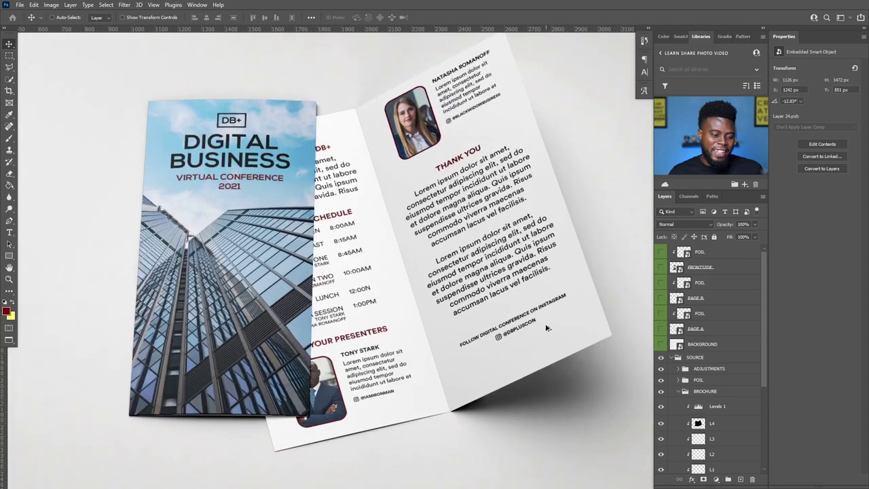
{"action": "scroll", "coordinate": [547, 328], "scroll_direction": "down", "scroll_amount": 2}
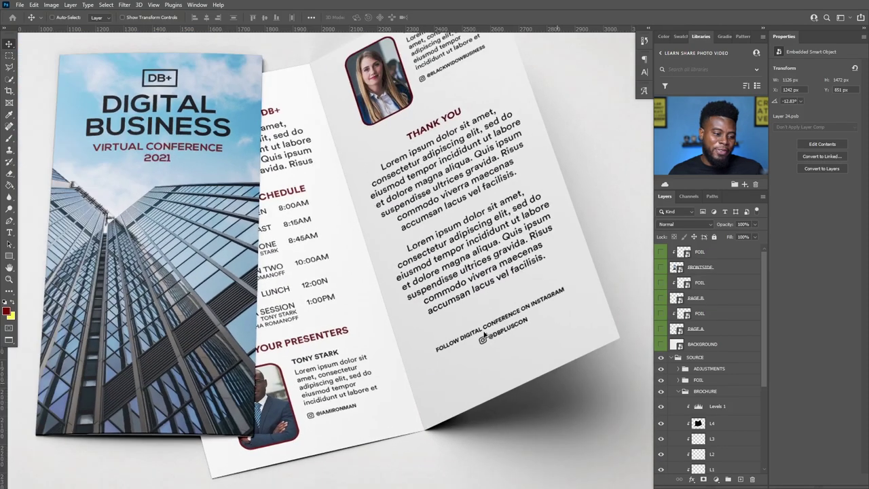